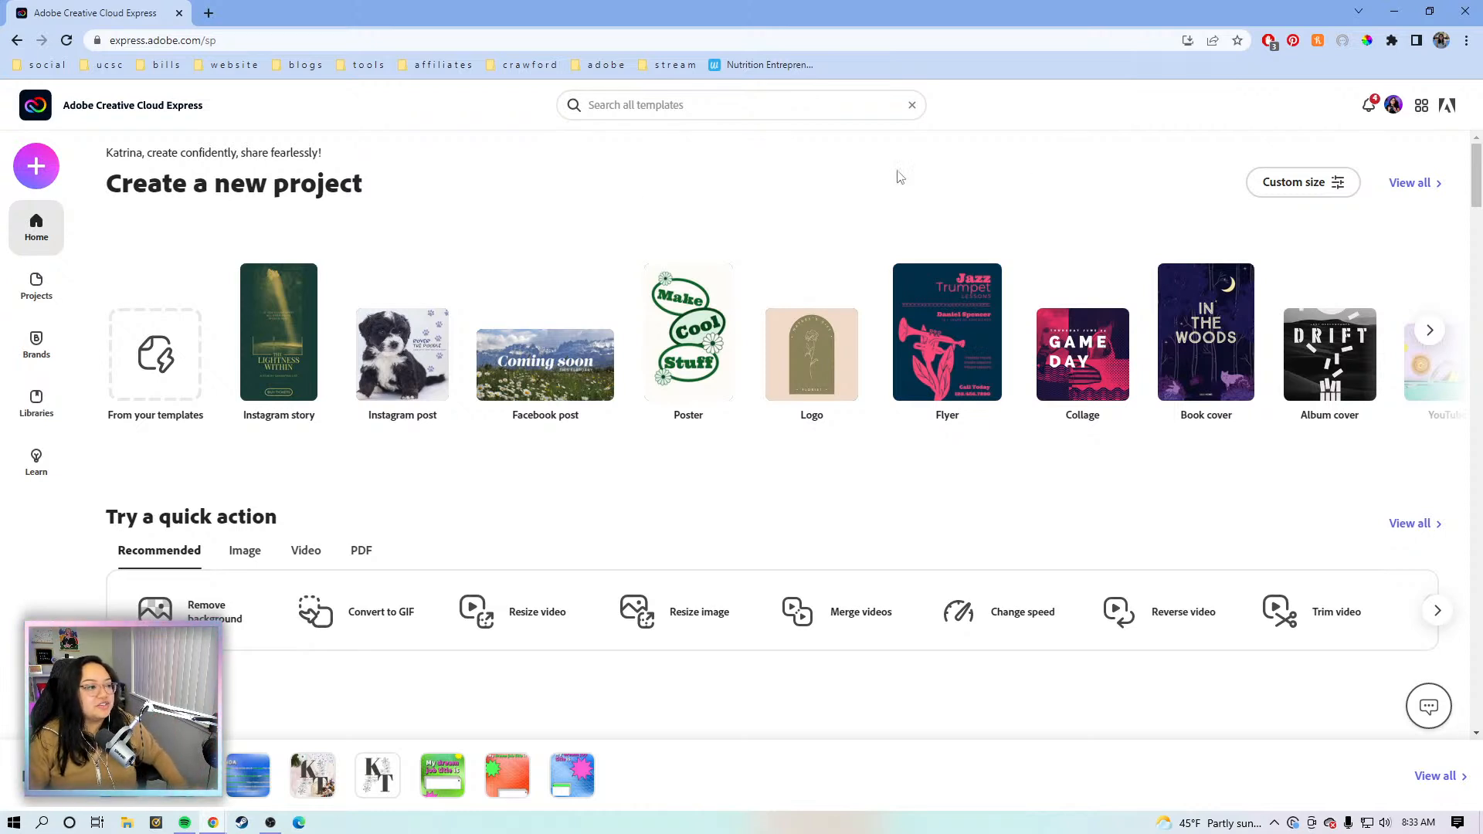
Step: Start a blank Instagram post project and search its templates for "plant", looking through the designs offered
{"action": "left_click", "coordinate": [404, 362]}
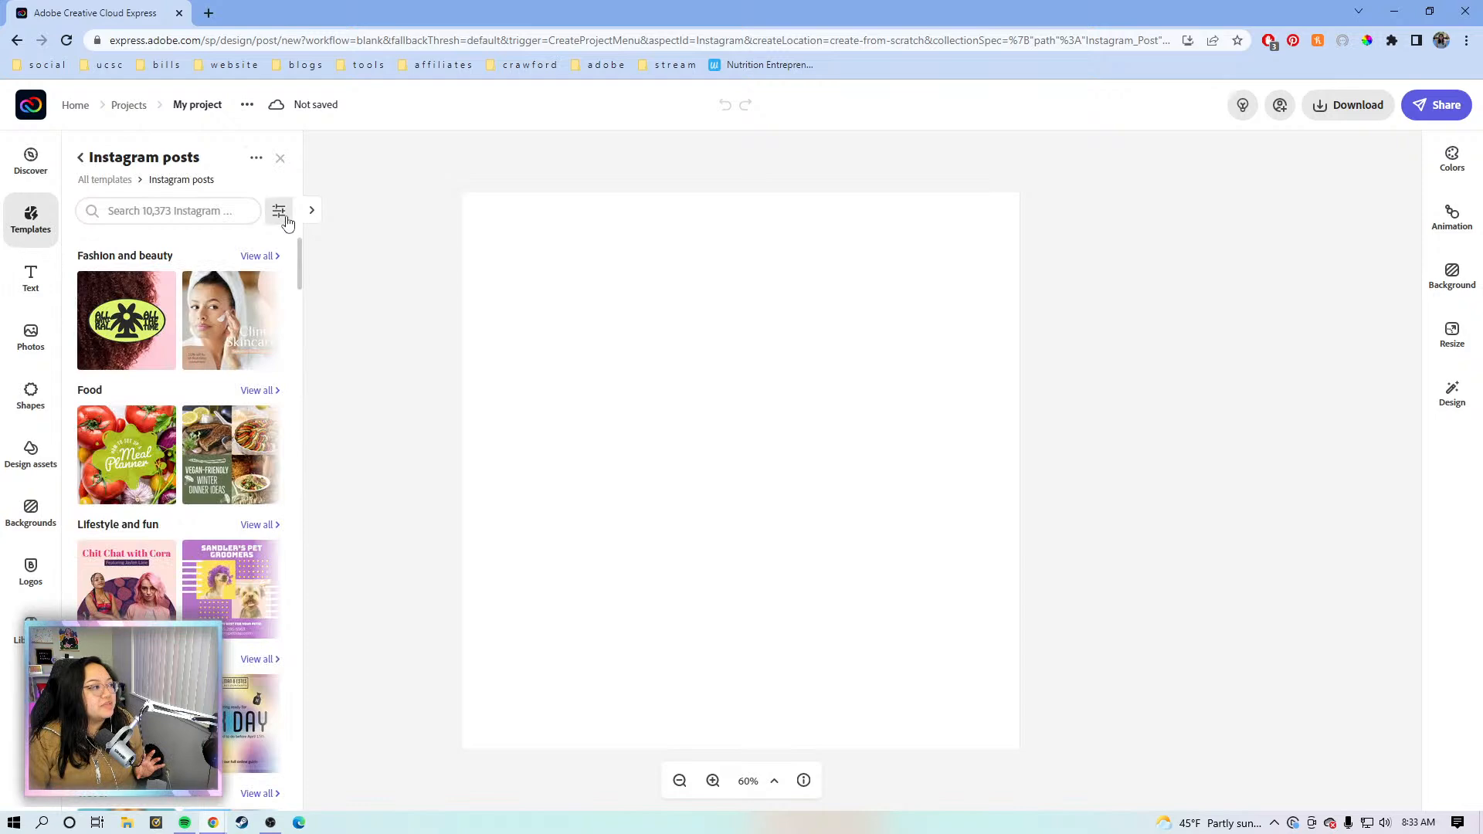
{"action": "left_click", "coordinate": [311, 210]}
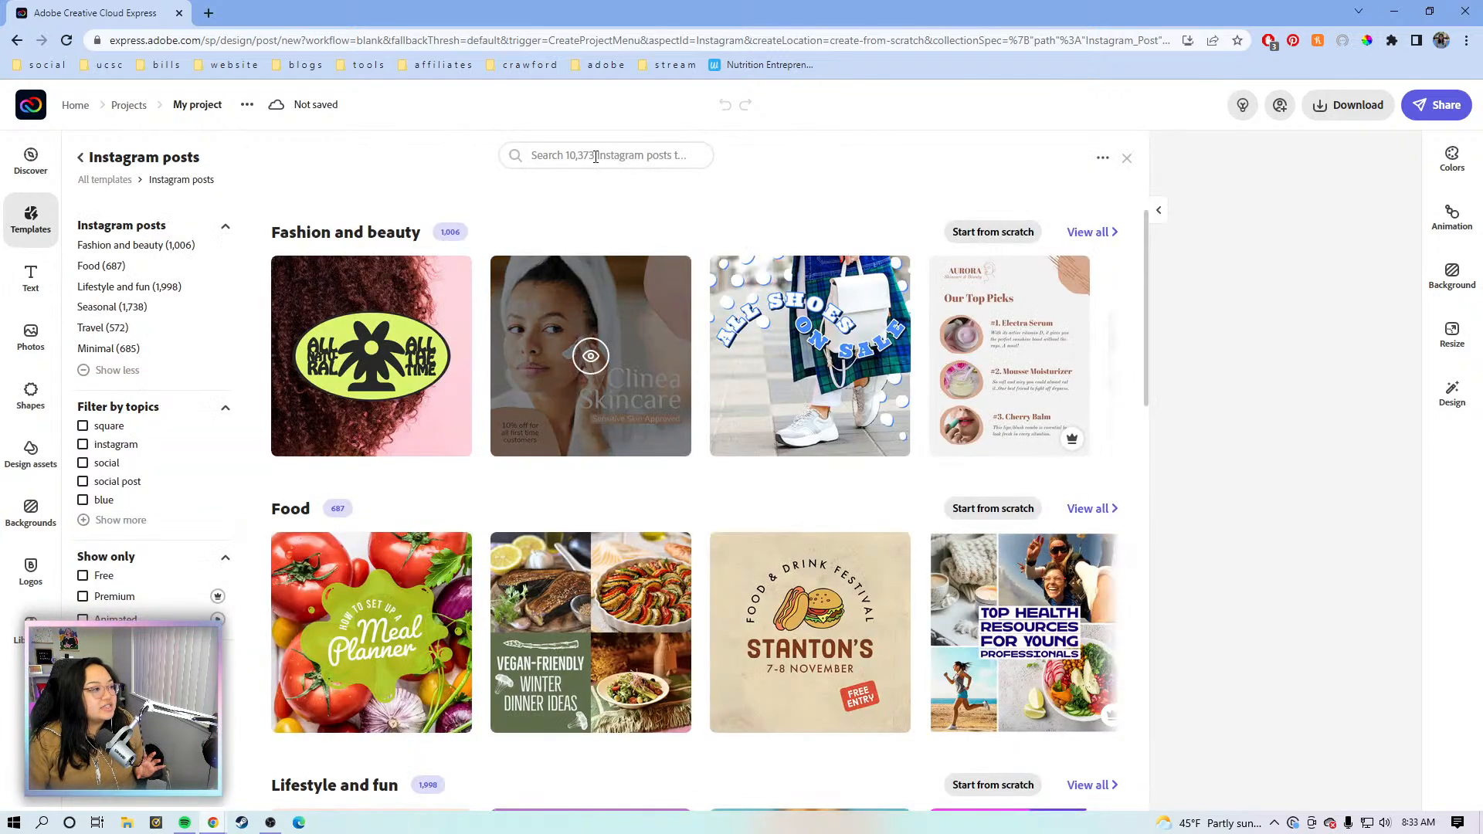
{"action": "left_click", "coordinate": [596, 156]}
{"action": "type", "text": "p"}
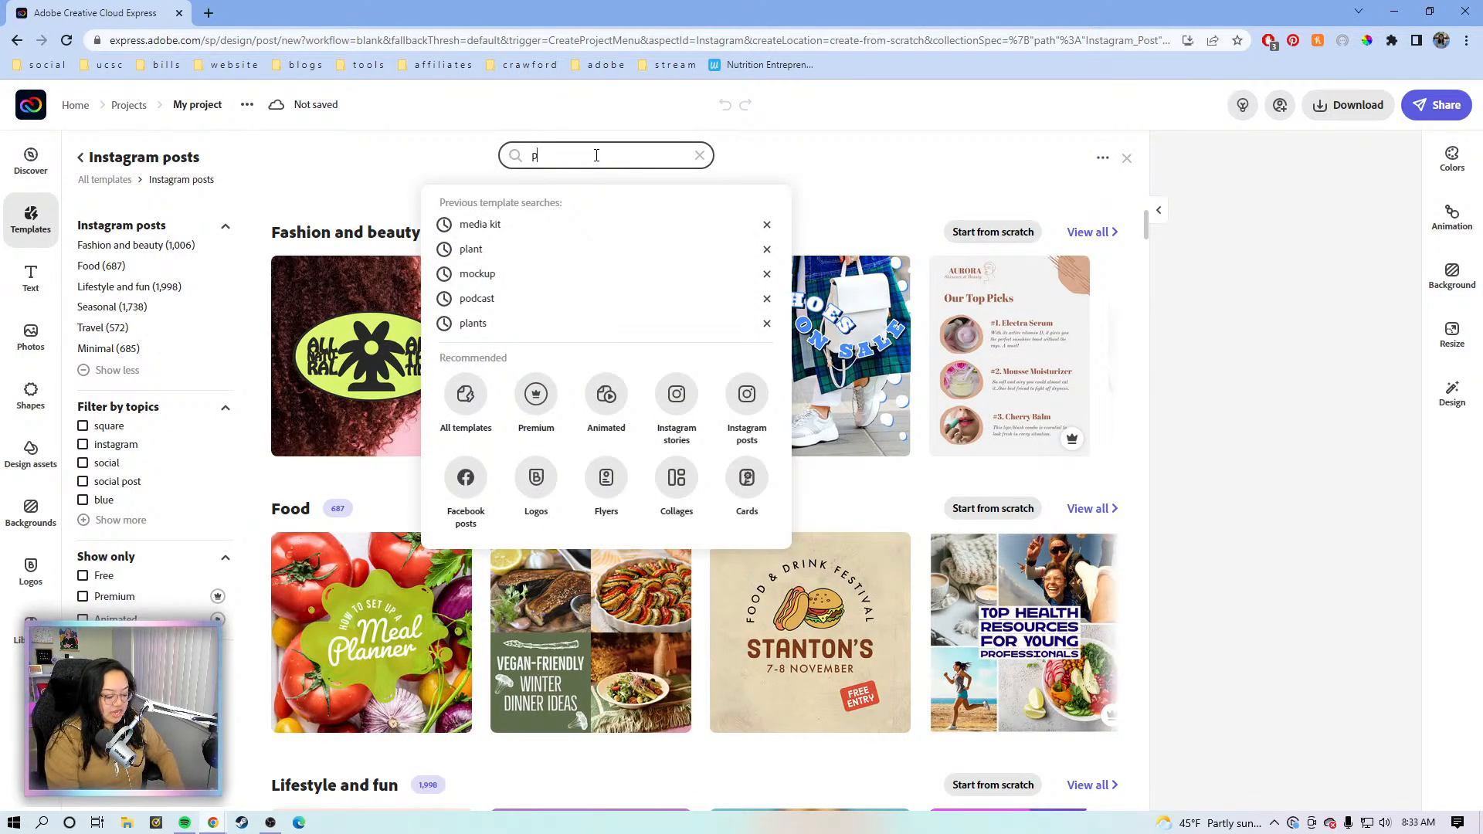
{"action": "type", "text": "lant"}
{"action": "key", "text": "Return"}
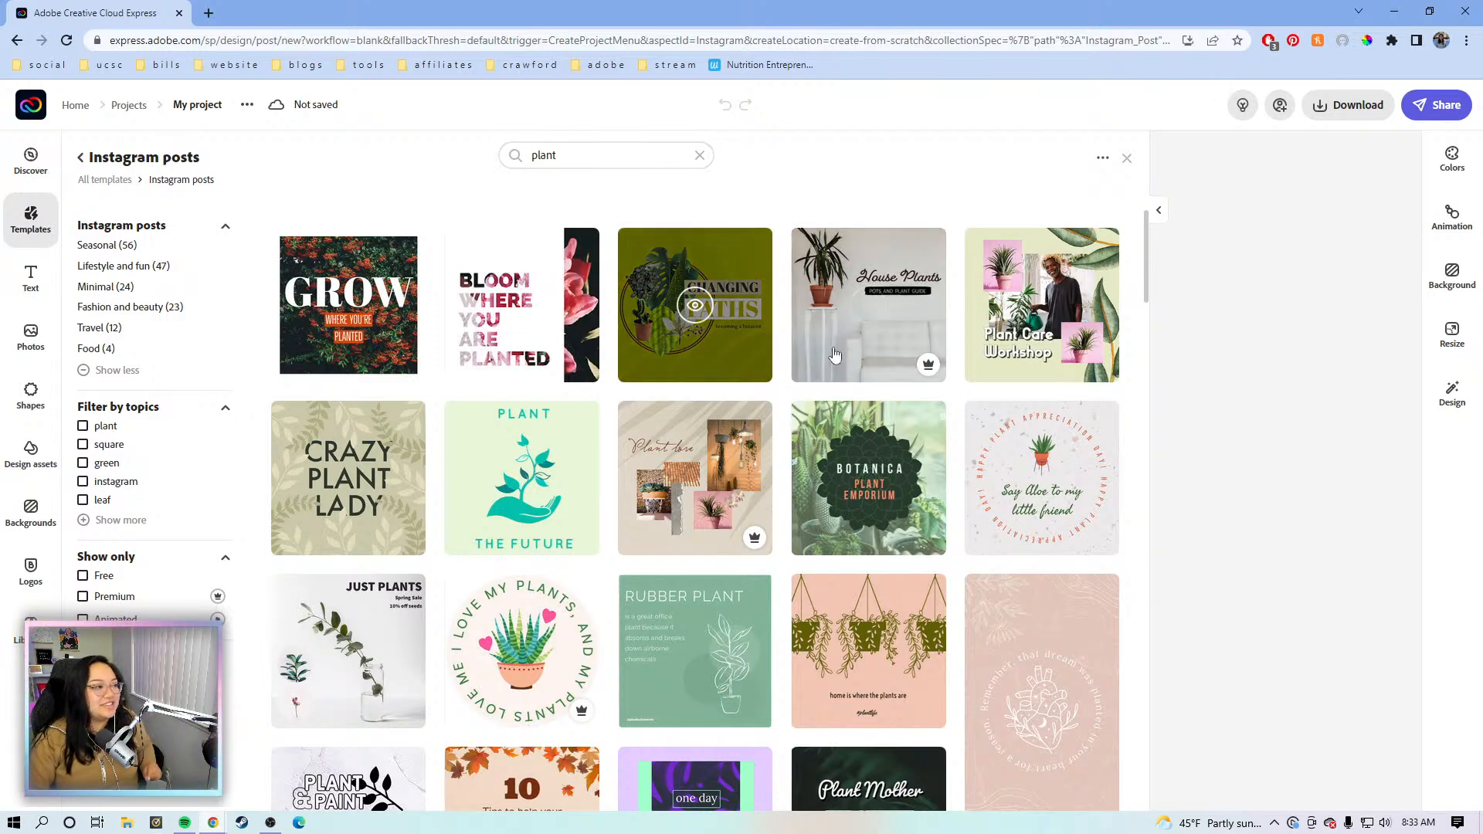
{"action": "scroll", "coordinate": [587, 425], "scroll_direction": "down", "scroll_amount": 4}
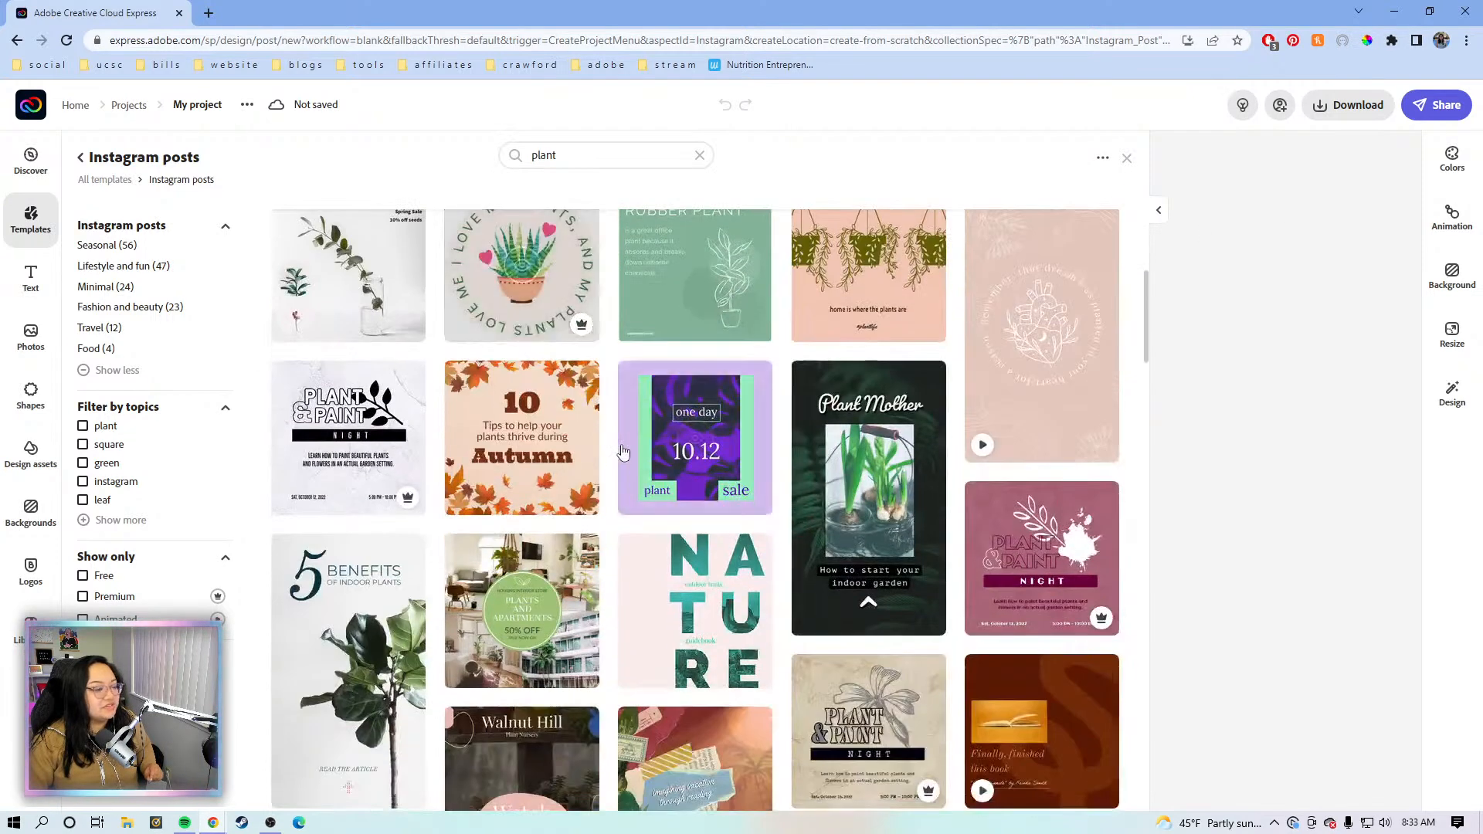
{"action": "scroll", "coordinate": [622, 451], "scroll_direction": "down", "scroll_amount": 8}
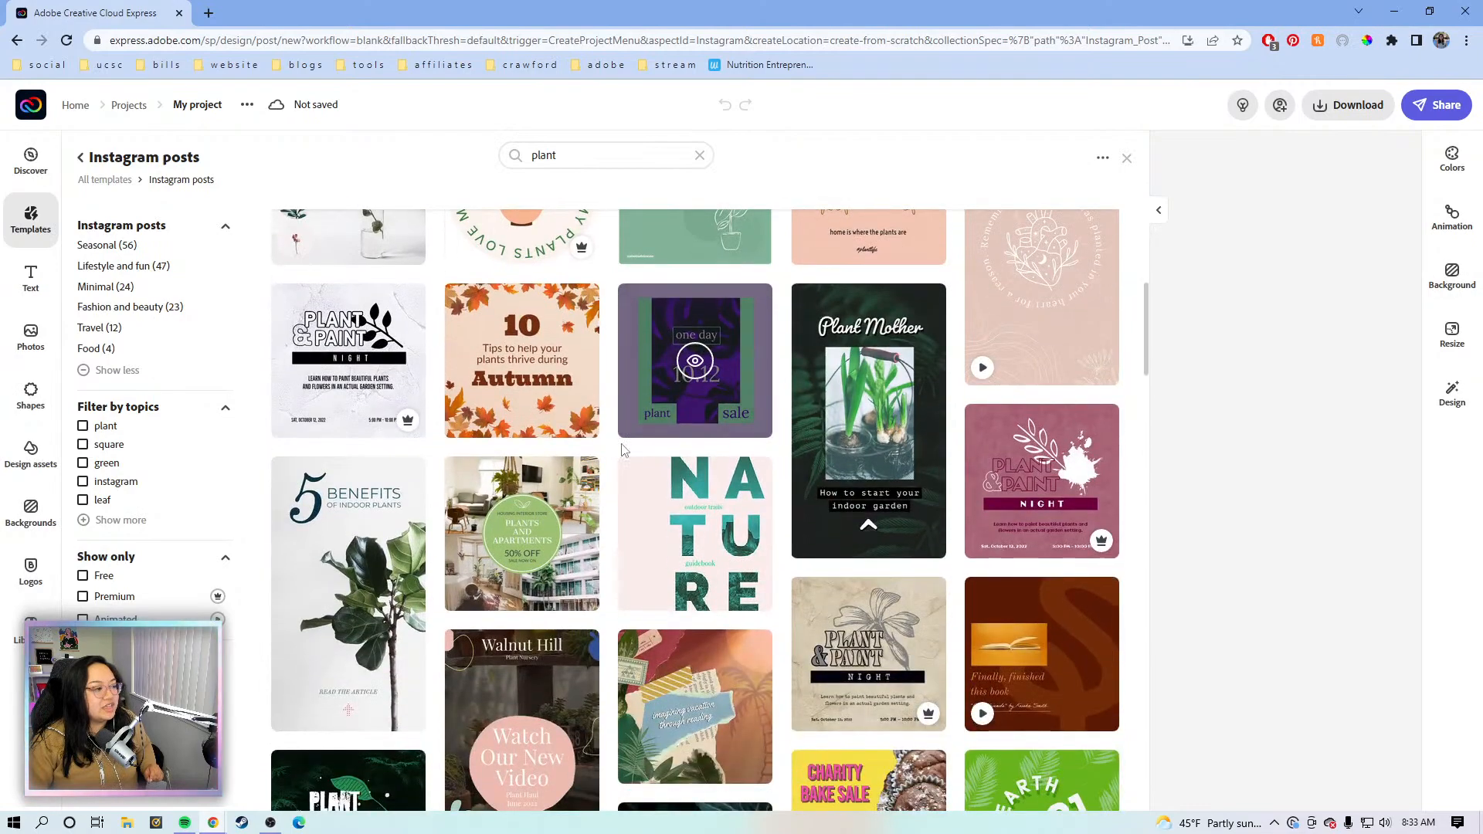
{"action": "scroll", "coordinate": [622, 450], "scroll_direction": "down", "scroll_amount": 10}
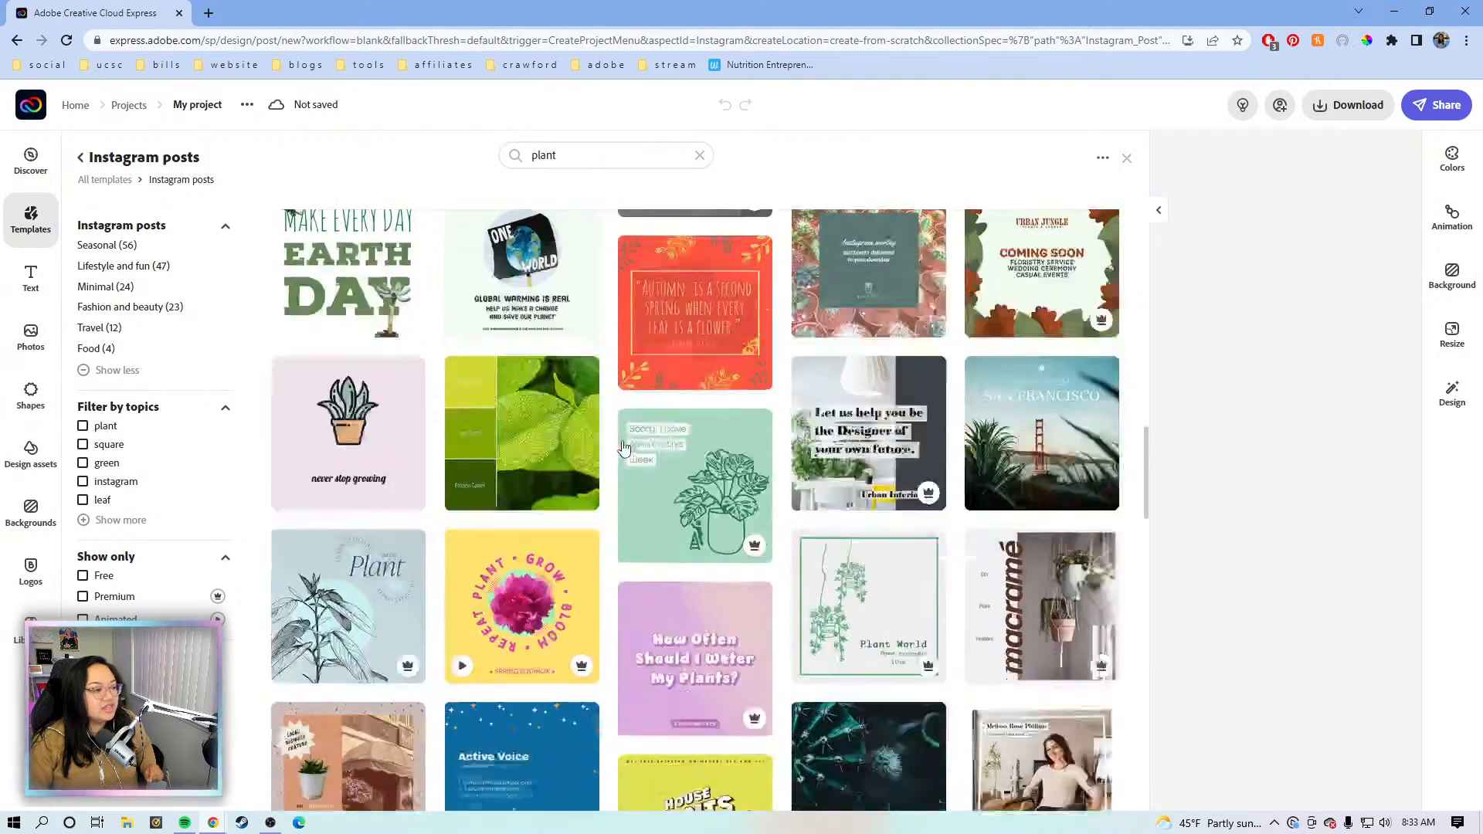
{"action": "scroll", "coordinate": [622, 448], "scroll_direction": "down", "scroll_amount": 10}
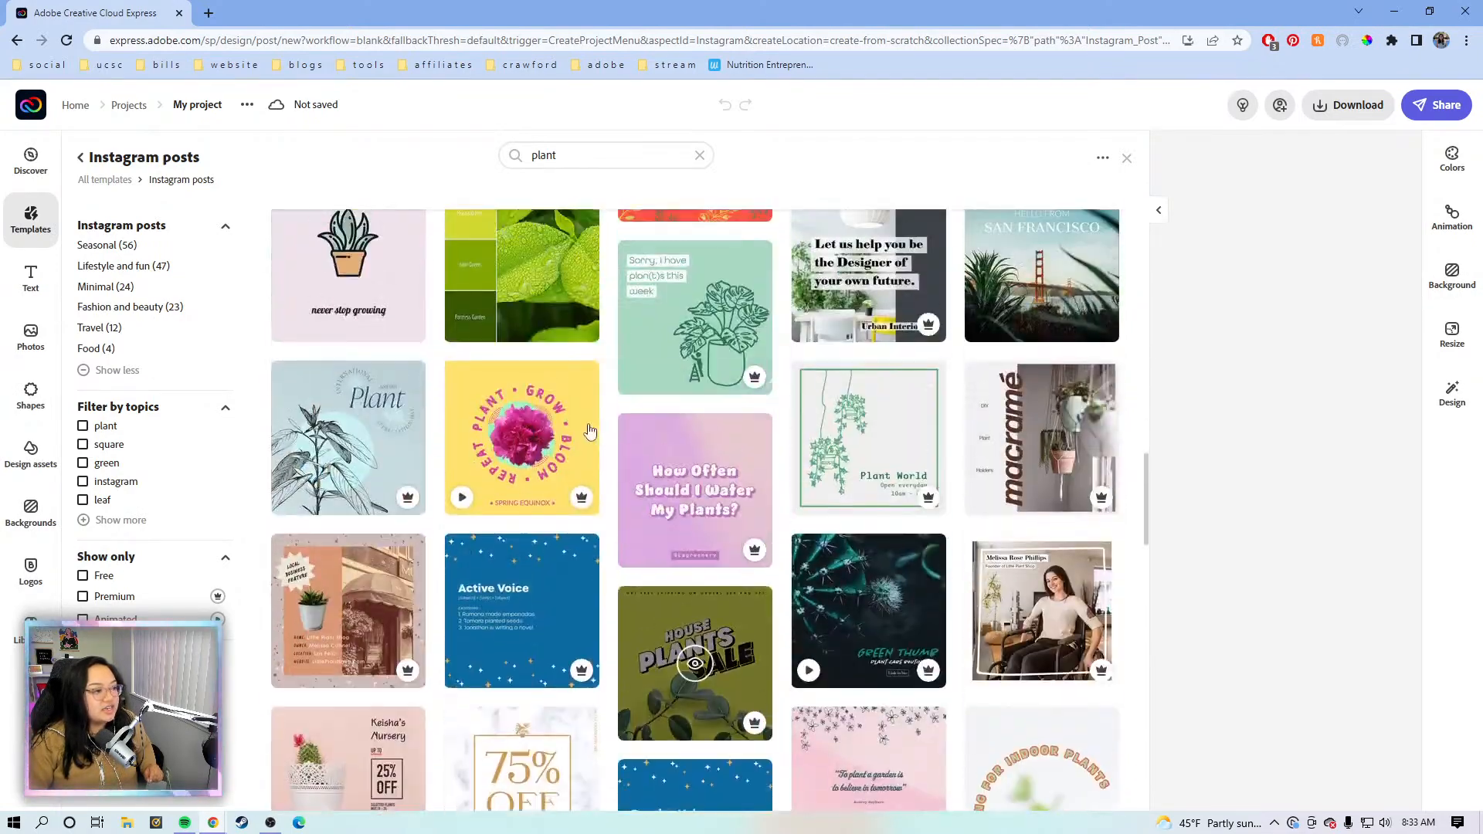
{"action": "scroll", "coordinate": [599, 426], "scroll_direction": "up", "scroll_amount": 7}
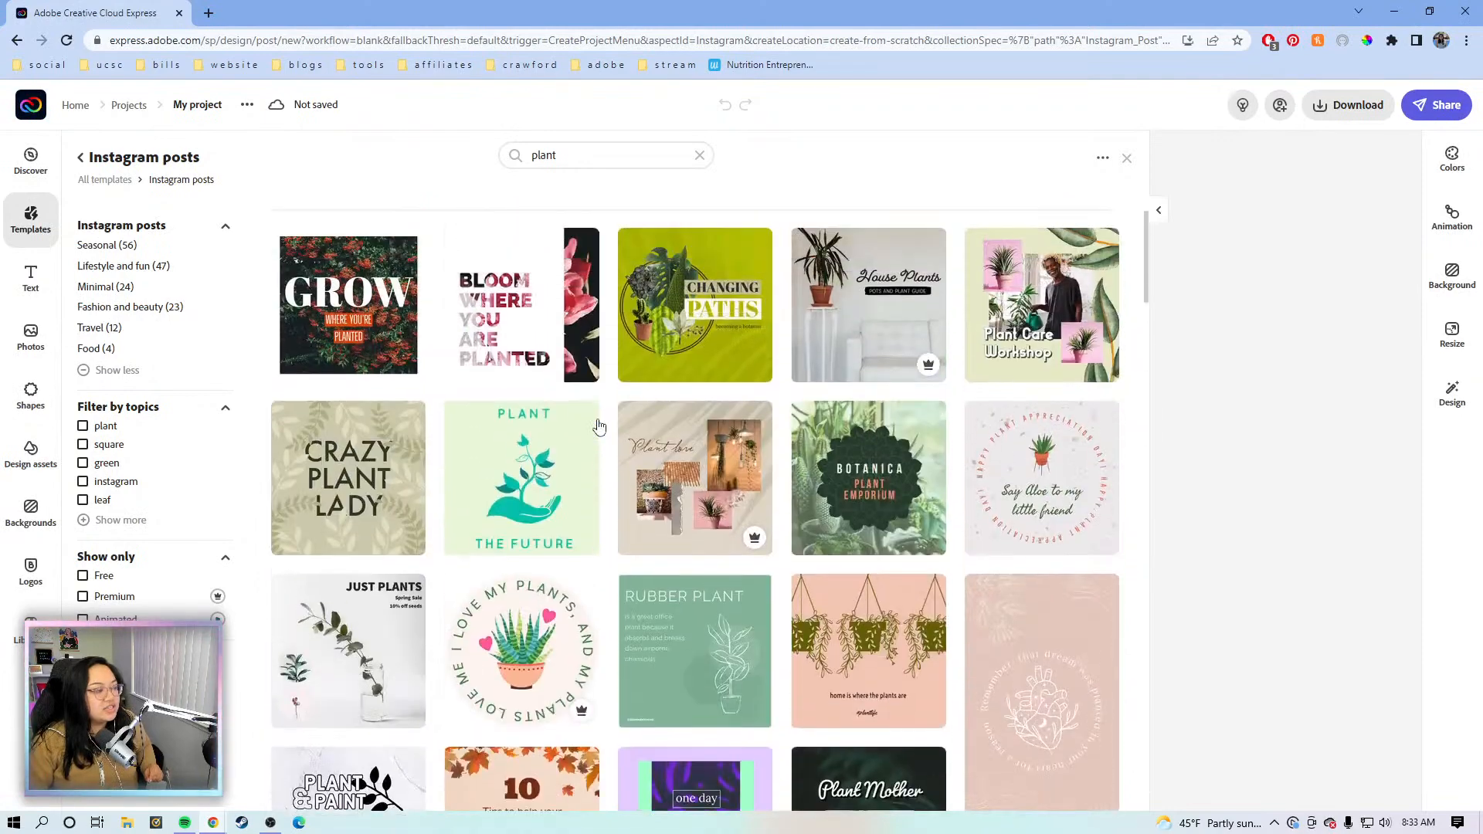
Step: Resize the blank canvas to the Instagram portrait format
{"action": "left_click", "coordinate": [1367, 447]}
{"action": "left_click", "coordinate": [1452, 336]}
{"action": "scroll", "coordinate": [1391, 544], "scroll_direction": "down", "scroll_amount": 1}
{"action": "scroll", "coordinate": [1399, 550], "scroll_direction": "down", "scroll_amount": 1}
{"action": "left_click", "coordinate": [1344, 584]}
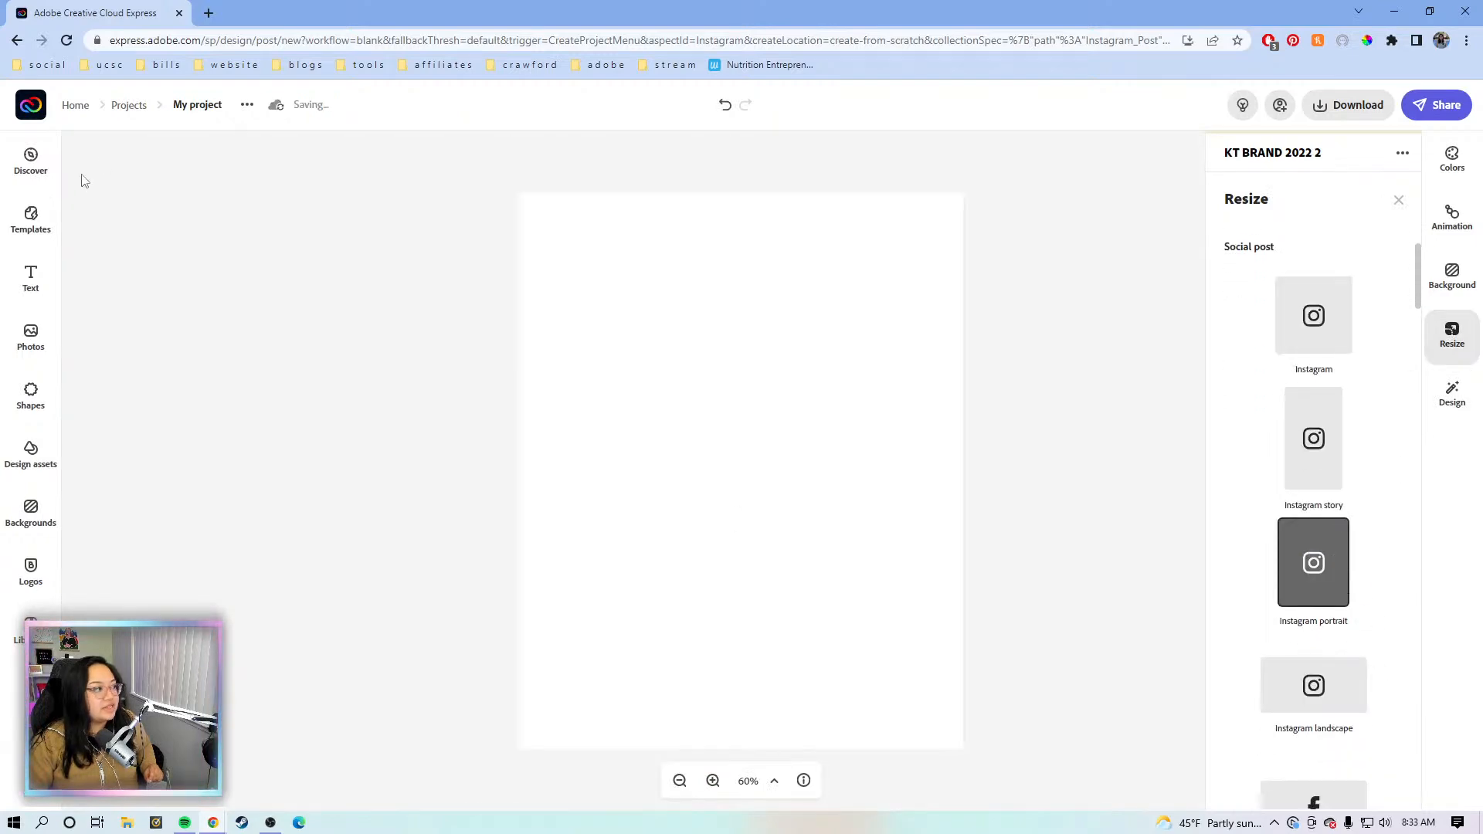
Step: Reopen the Instagram post templates for "plant", examine the designs for a suitable one, and close the template browser
{"action": "left_click", "coordinate": [31, 223]}
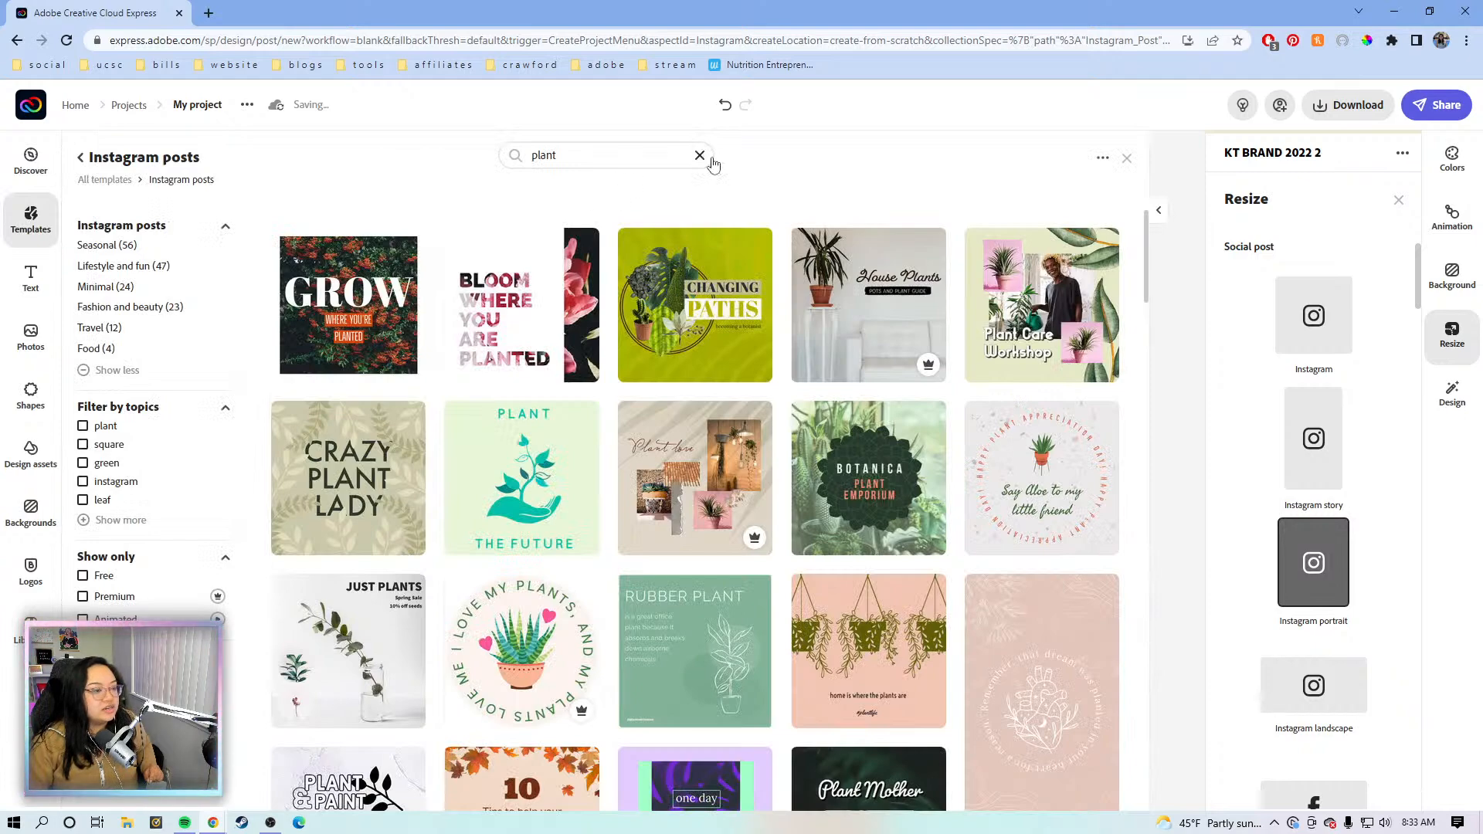
{"action": "scroll", "coordinate": [781, 274], "scroll_direction": "down", "scroll_amount": 6}
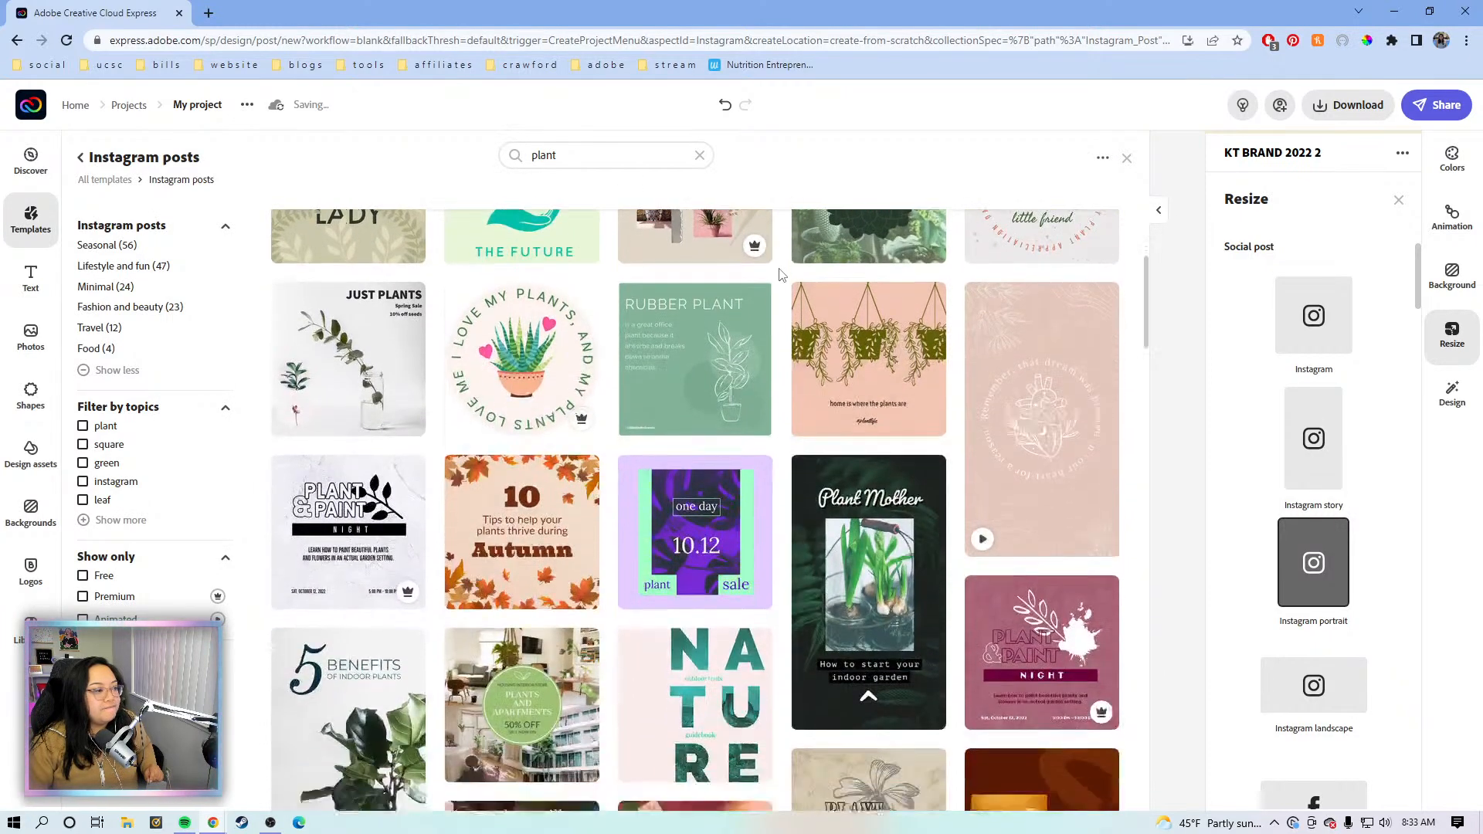
{"action": "scroll", "coordinate": [780, 275], "scroll_direction": "down", "scroll_amount": 7}
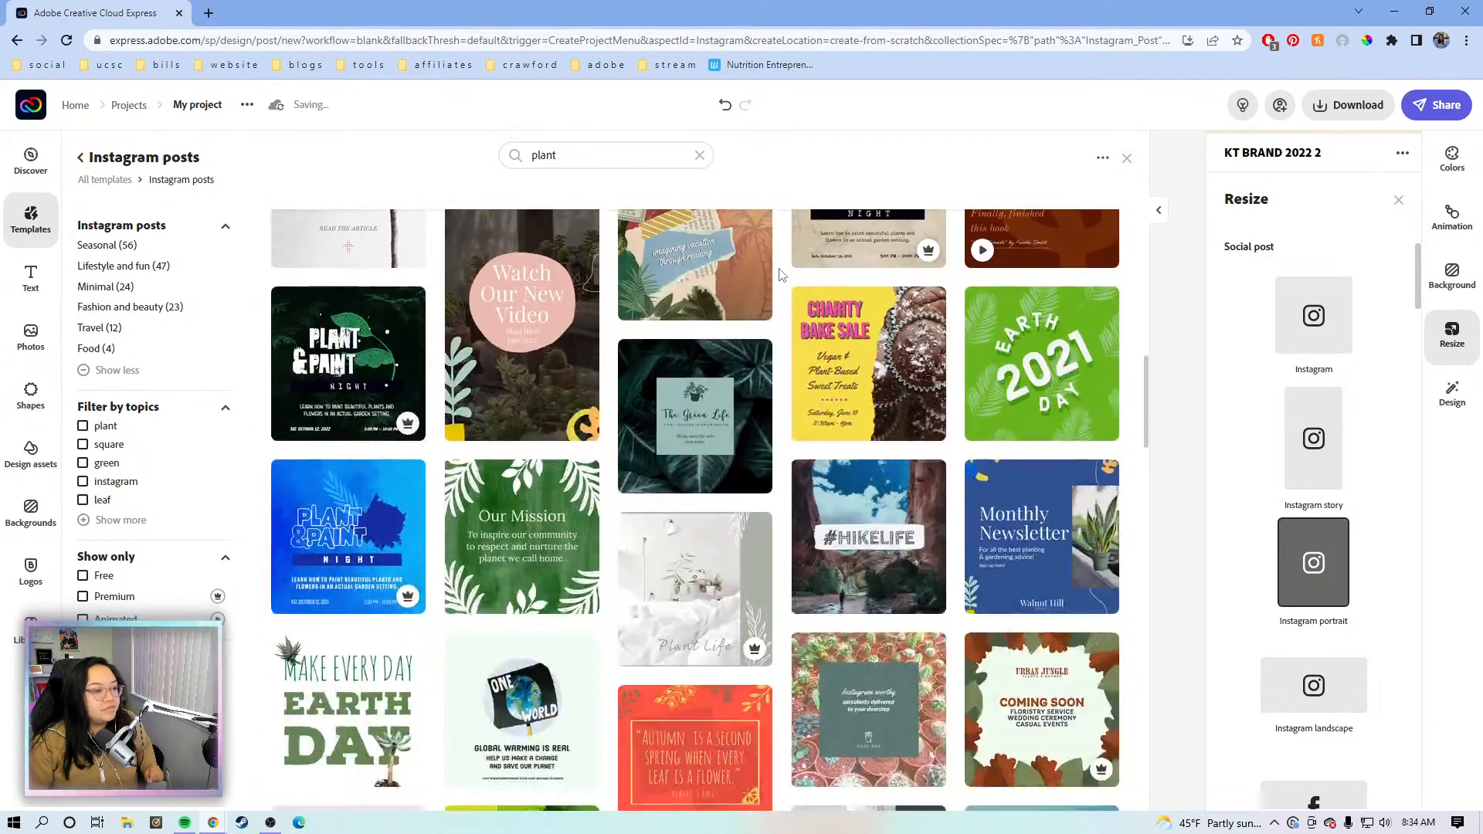
{"action": "scroll", "coordinate": [779, 275], "scroll_direction": "down", "scroll_amount": 9}
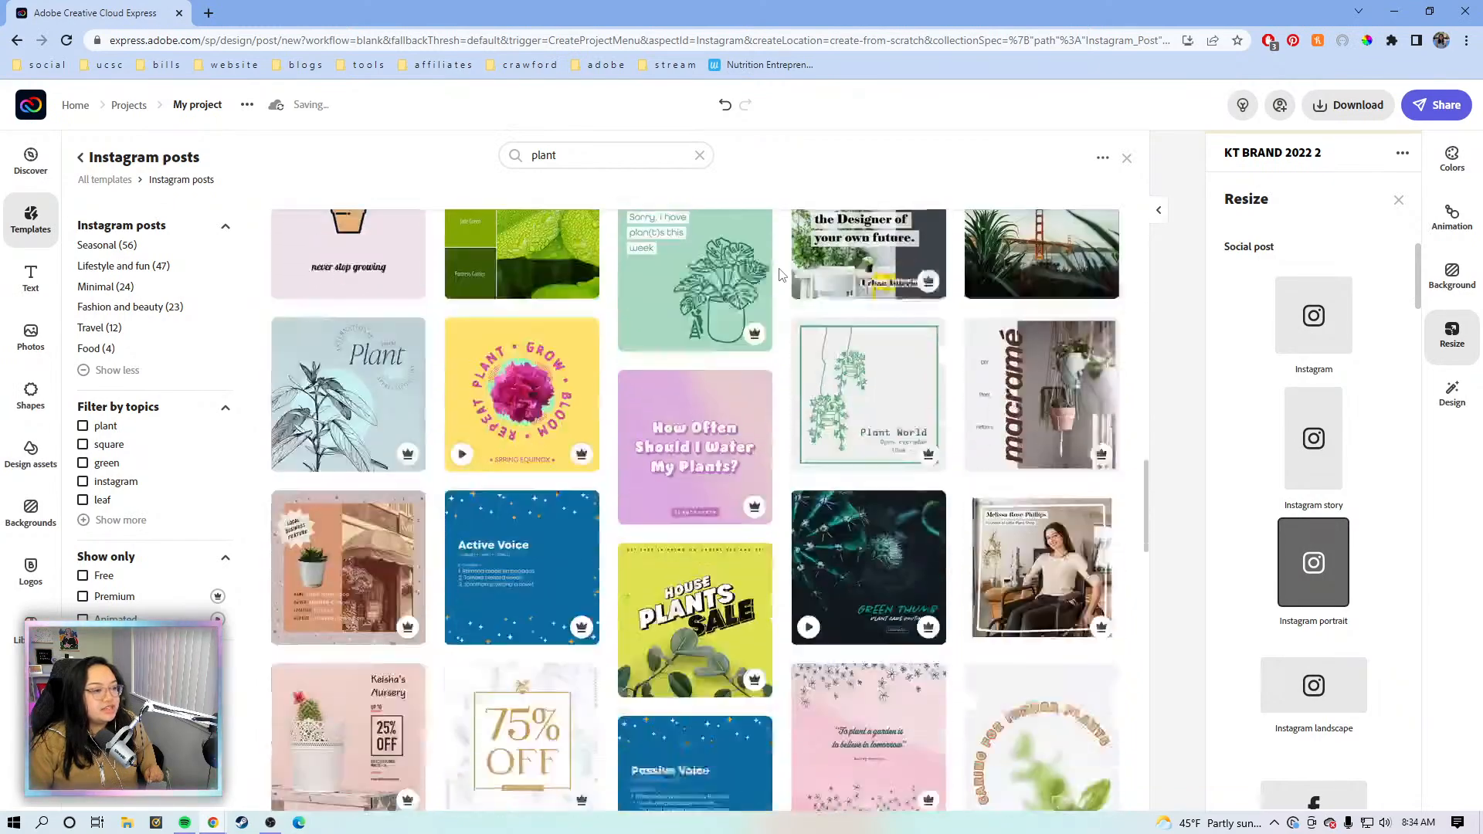
{"action": "scroll", "coordinate": [778, 274], "scroll_direction": "down", "scroll_amount": 6}
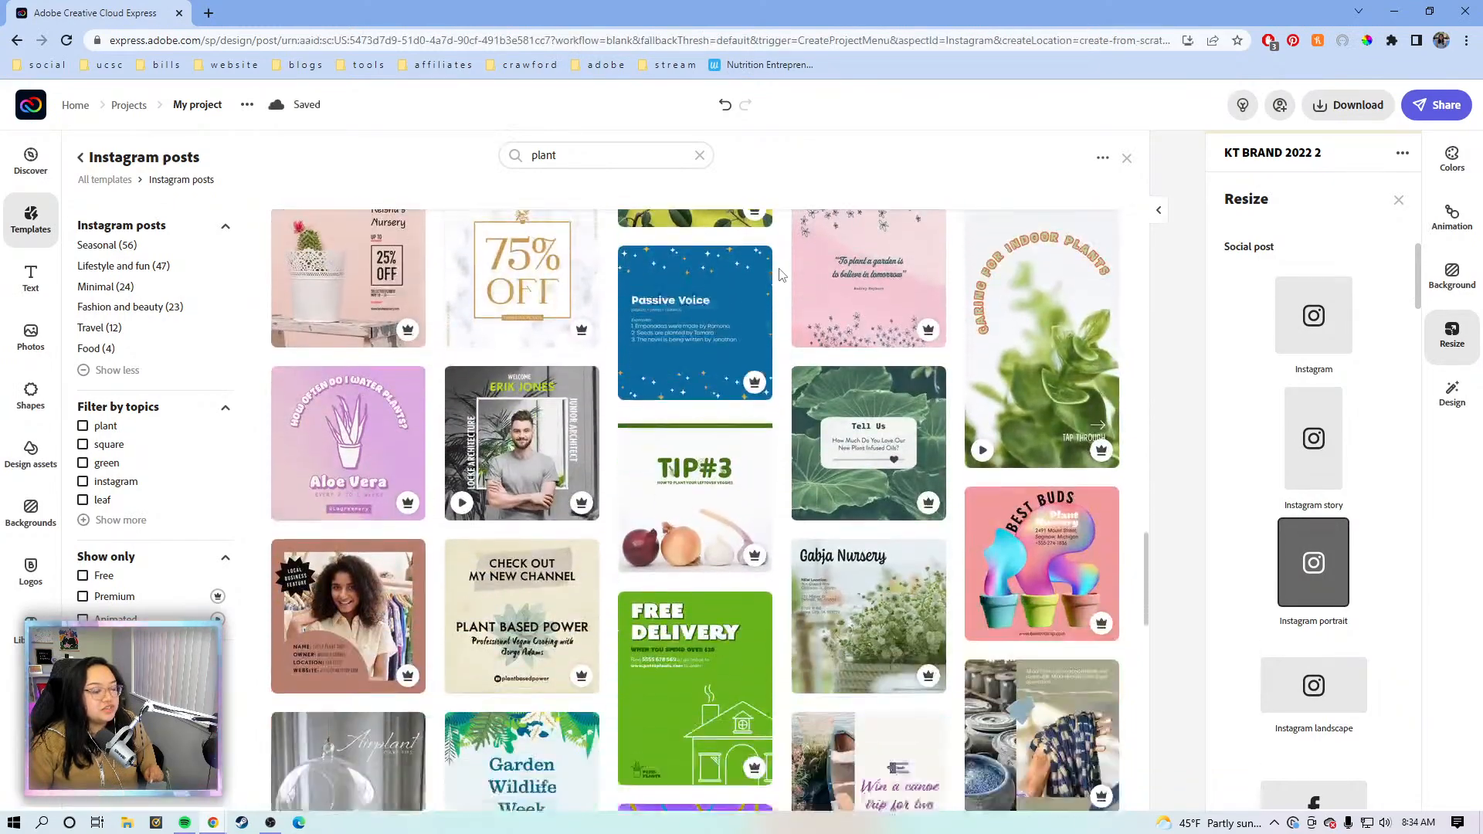
{"action": "scroll", "coordinate": [780, 274], "scroll_direction": "down", "scroll_amount": 4}
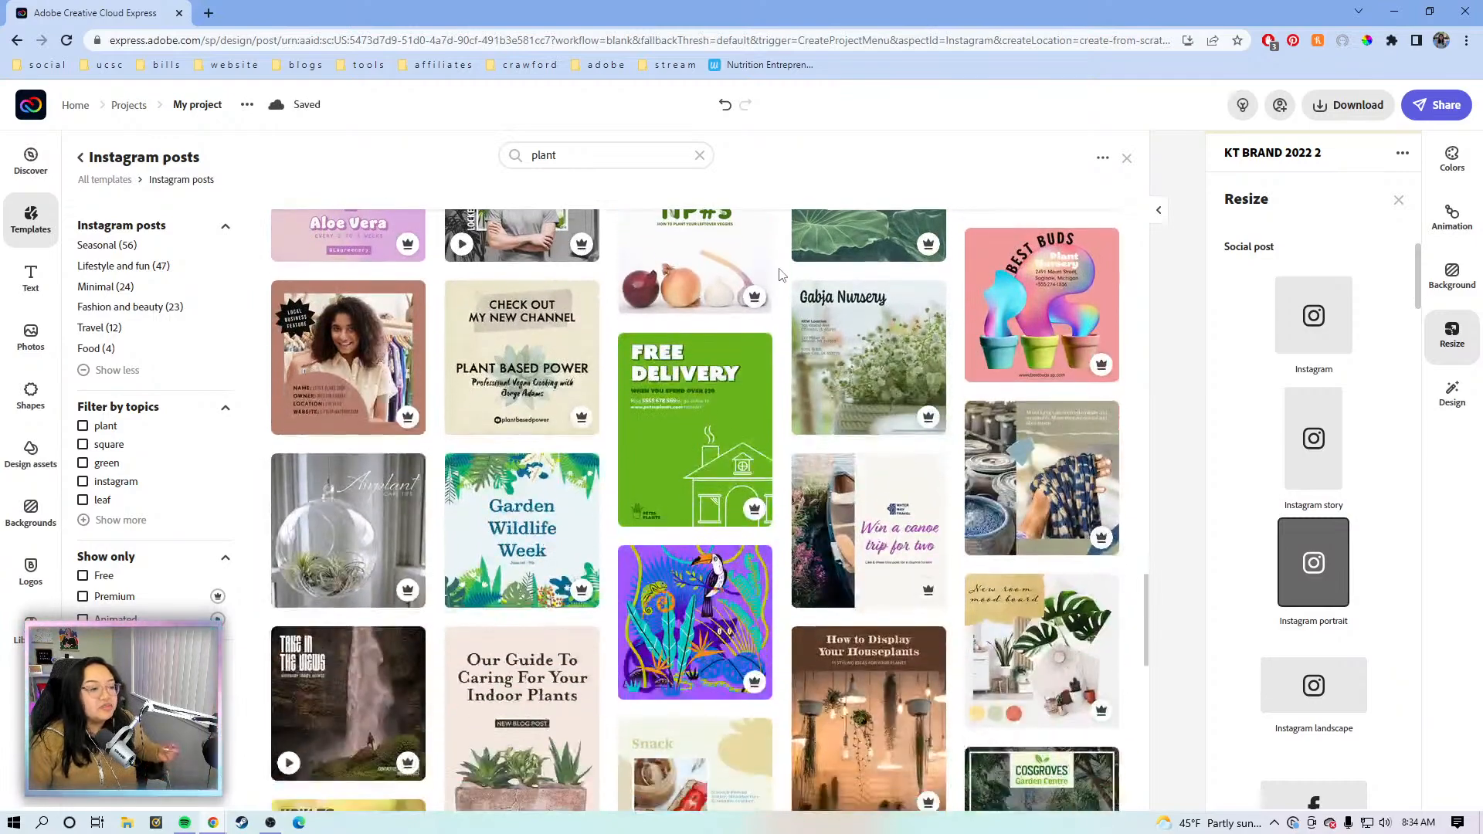
{"action": "scroll", "coordinate": [780, 274], "scroll_direction": "down", "scroll_amount": 9}
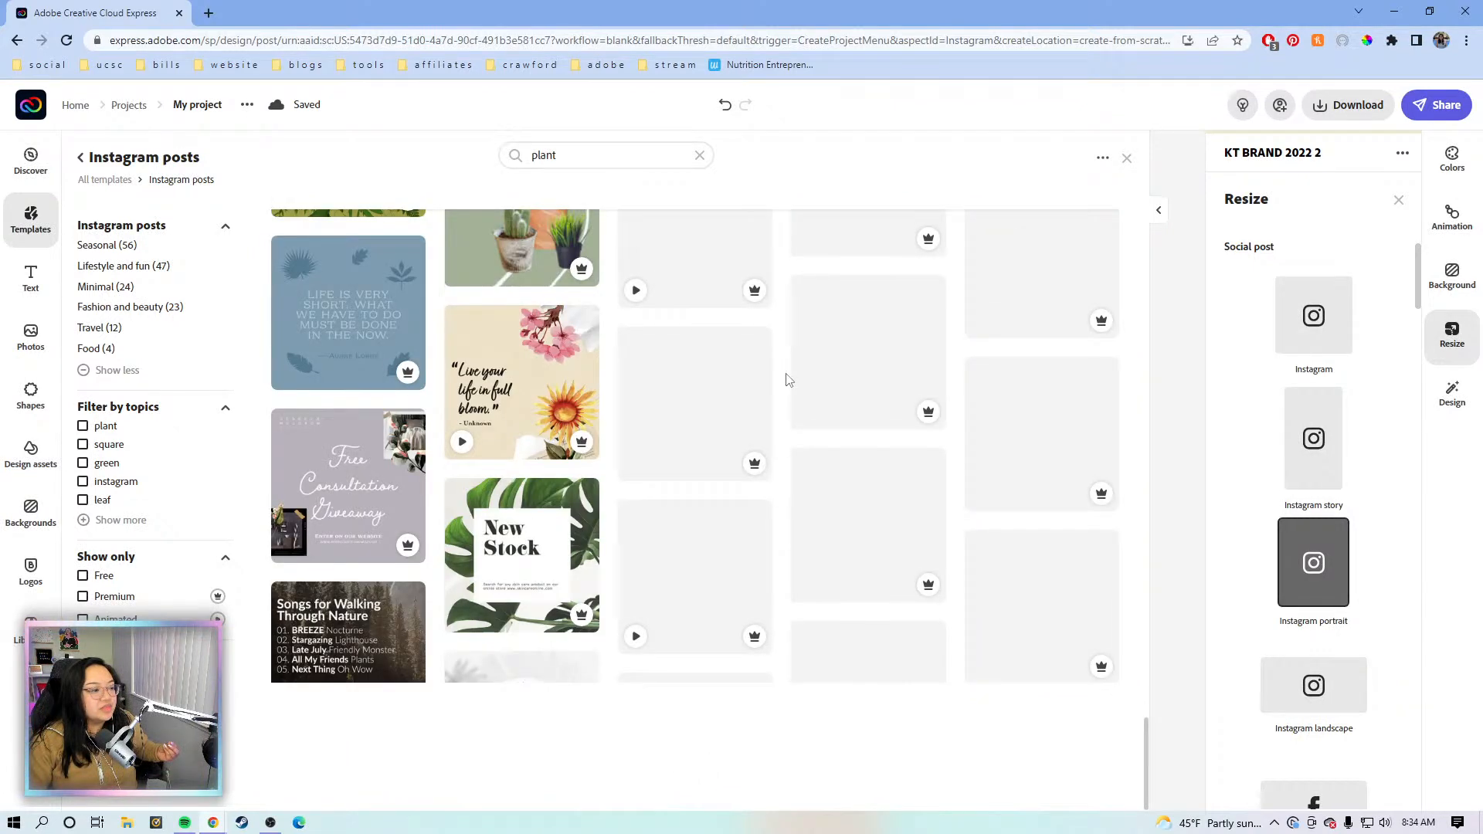
{"action": "scroll", "coordinate": [788, 391], "scroll_direction": "down", "scroll_amount": 3}
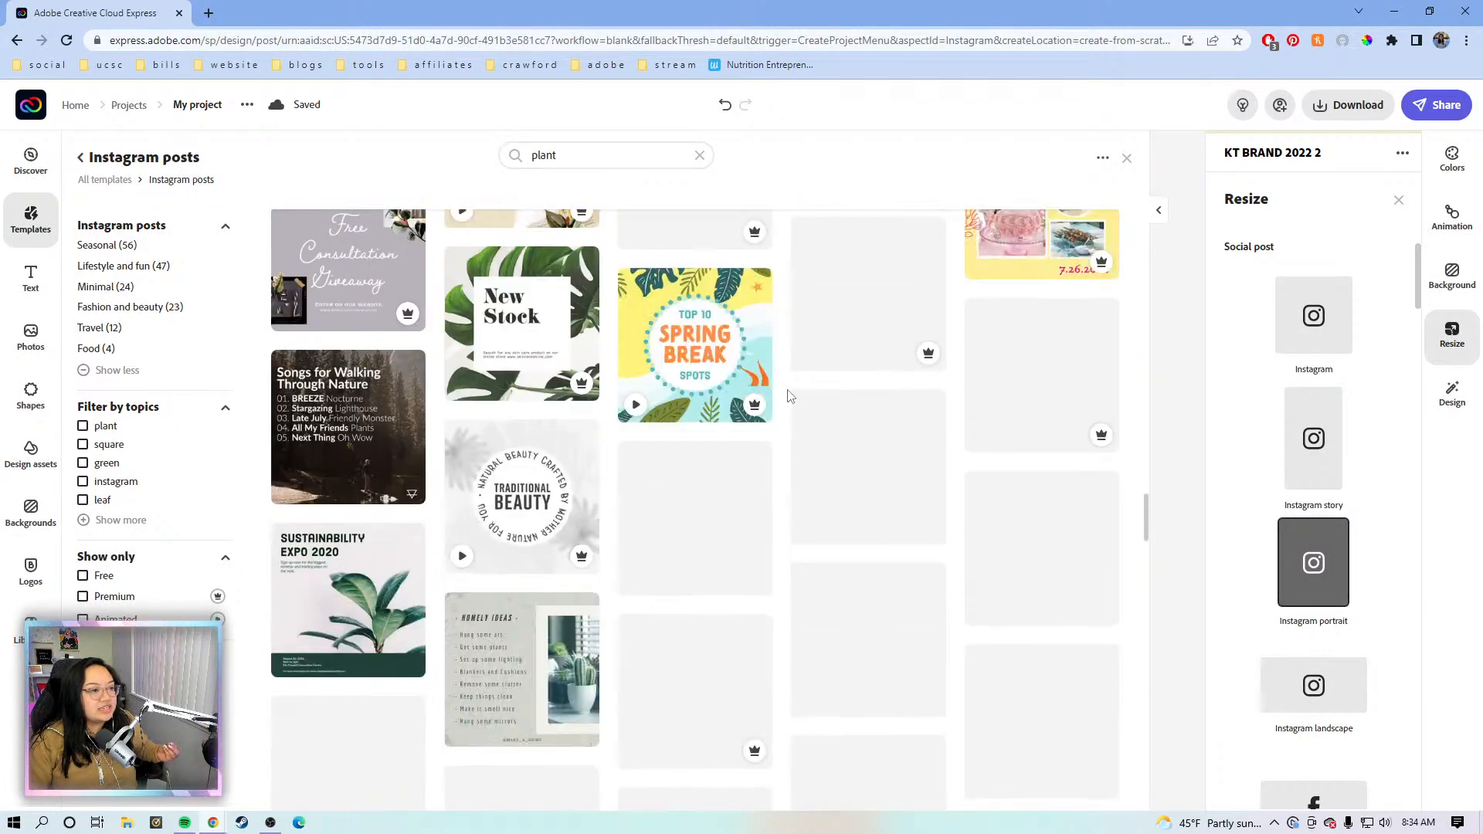
{"action": "scroll", "coordinate": [788, 391], "scroll_direction": "up", "scroll_amount": 6}
{"action": "scroll", "coordinate": [788, 394], "scroll_direction": "up", "scroll_amount": 10}
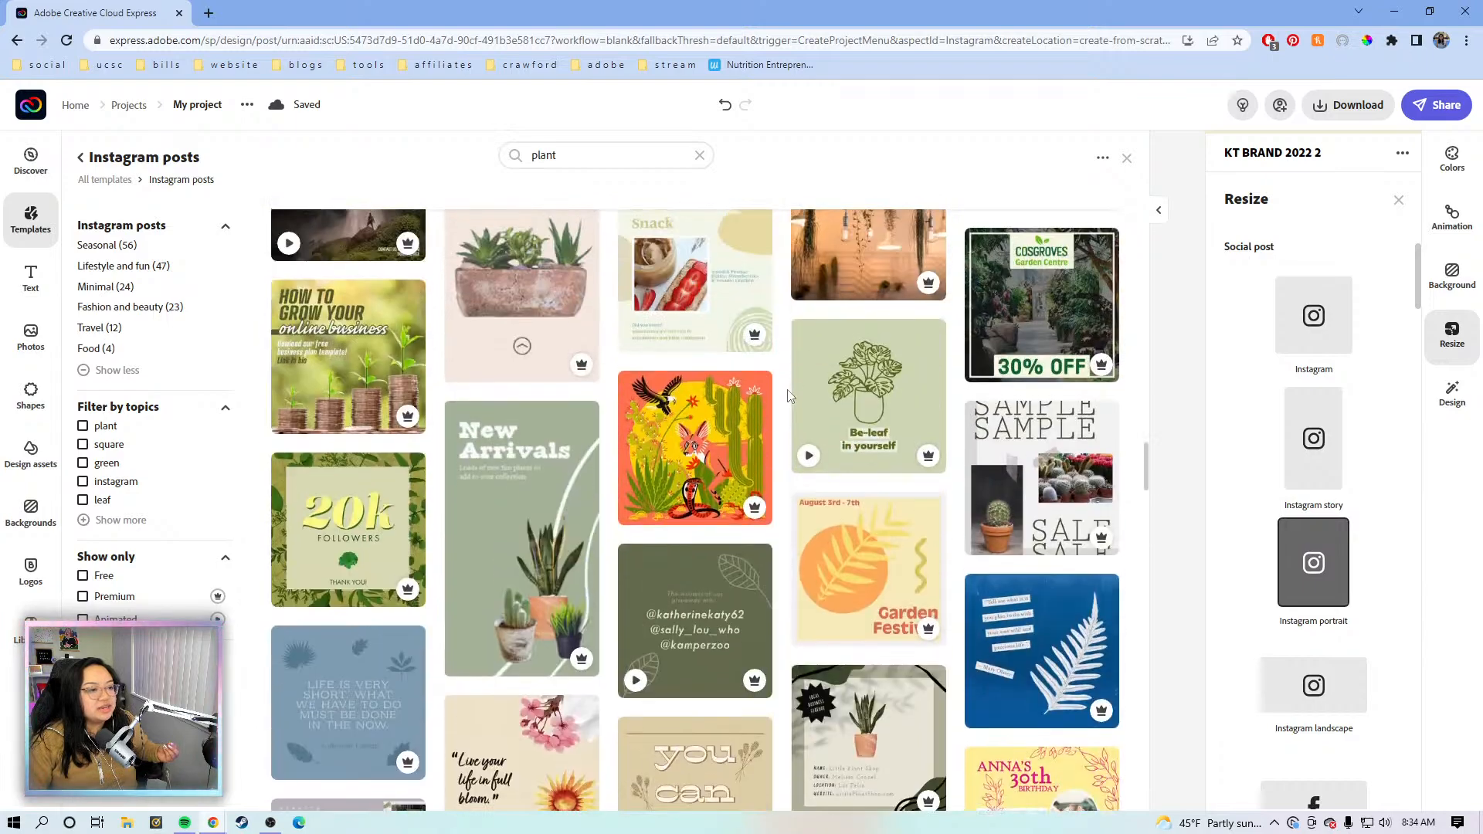
{"action": "scroll", "coordinate": [788, 386], "scroll_direction": "up", "scroll_amount": 12}
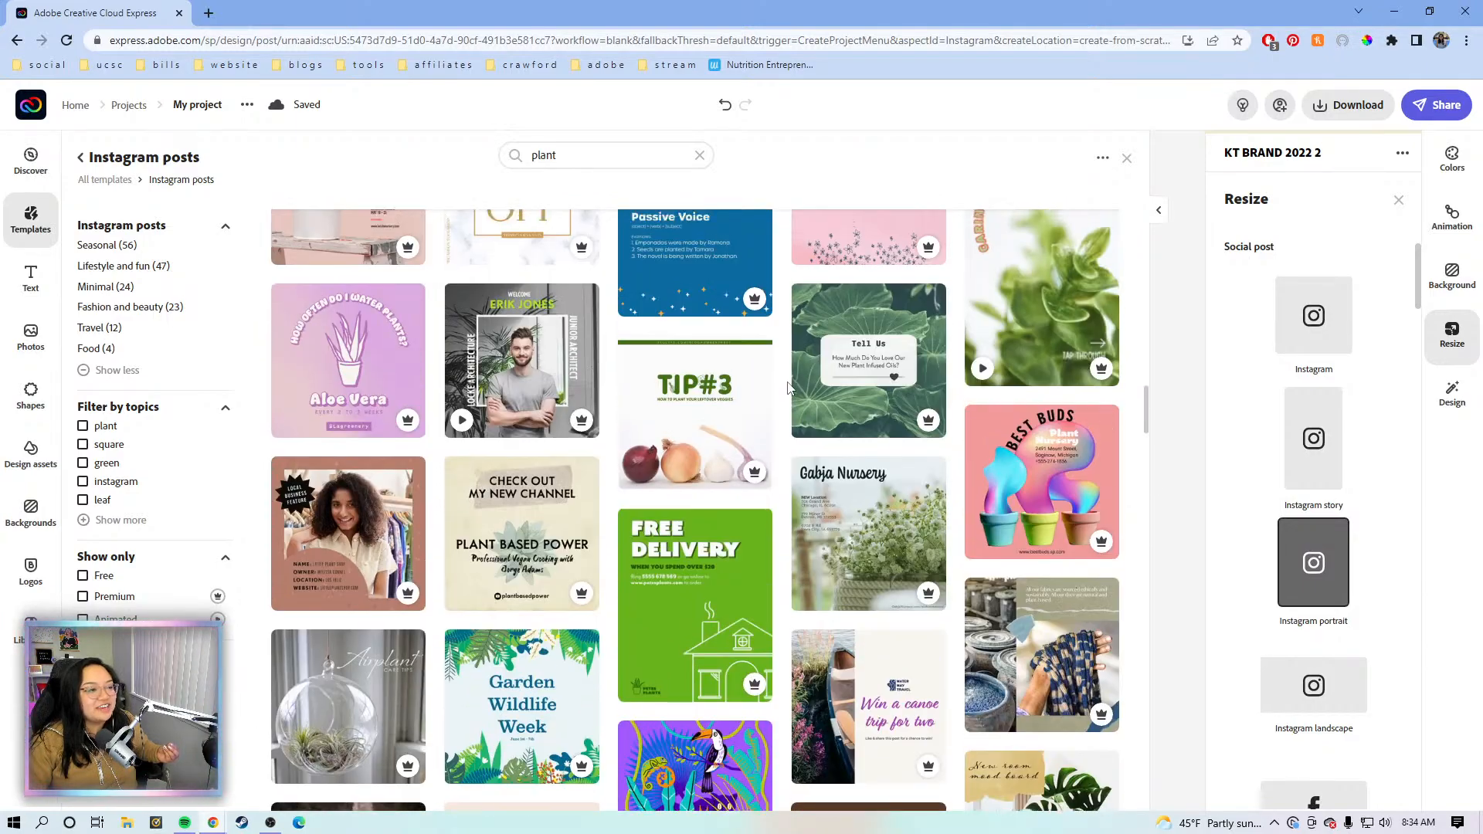
{"action": "scroll", "coordinate": [788, 384], "scroll_direction": "up", "scroll_amount": 12}
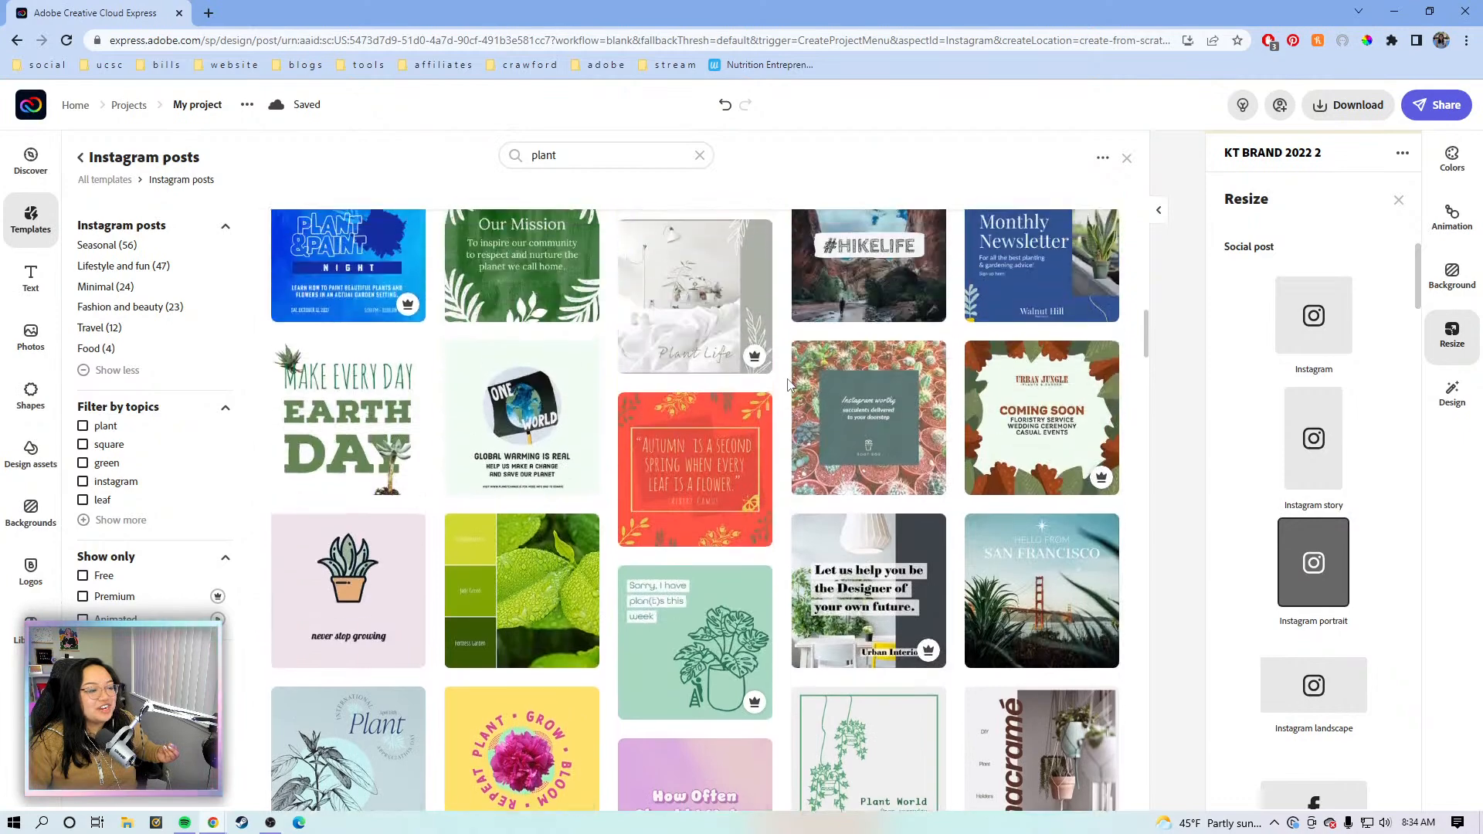
{"action": "scroll", "coordinate": [788, 377], "scroll_direction": "up", "scroll_amount": 7}
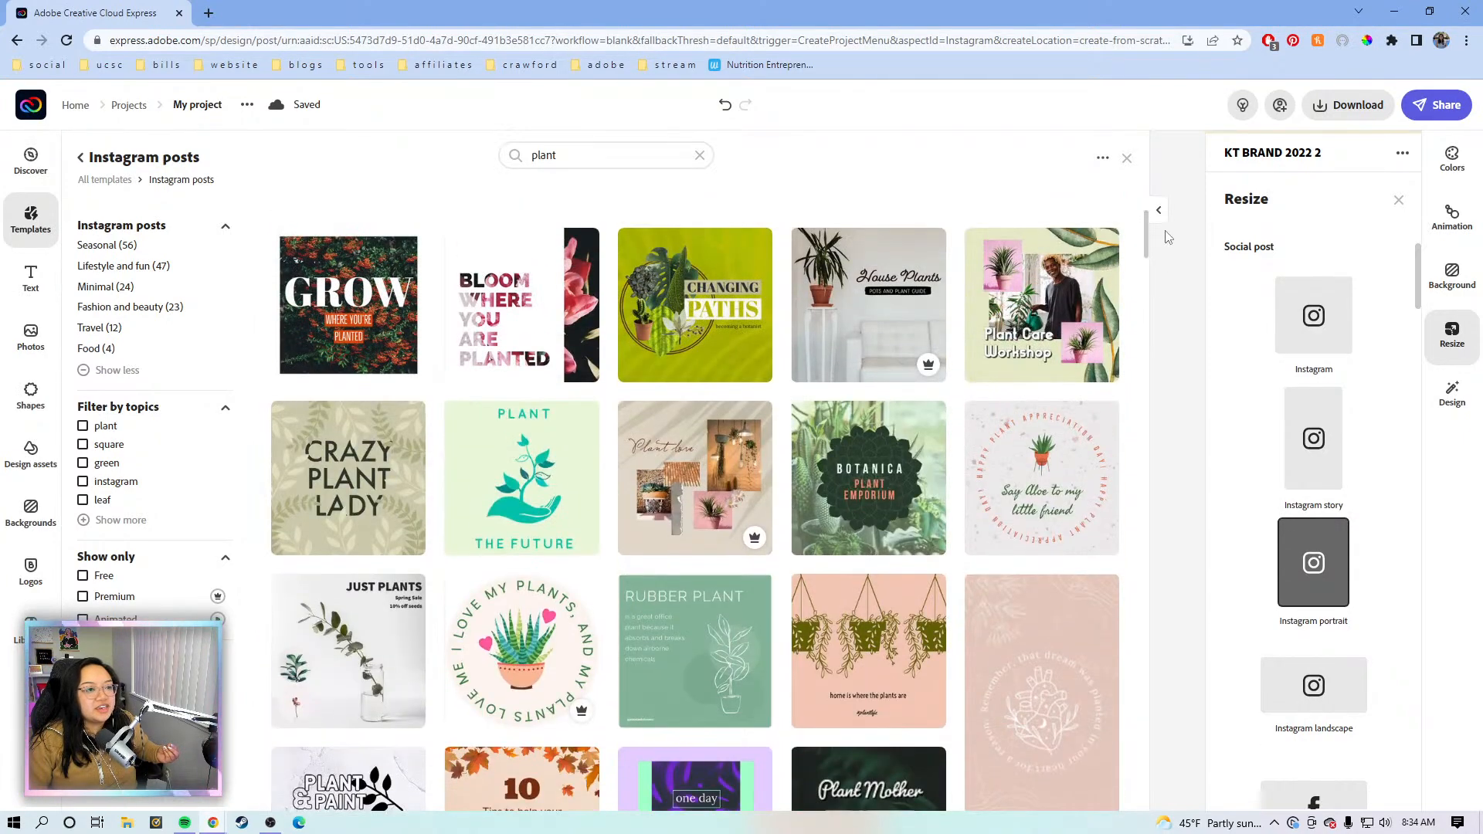
{"action": "left_click", "coordinate": [1158, 210]}
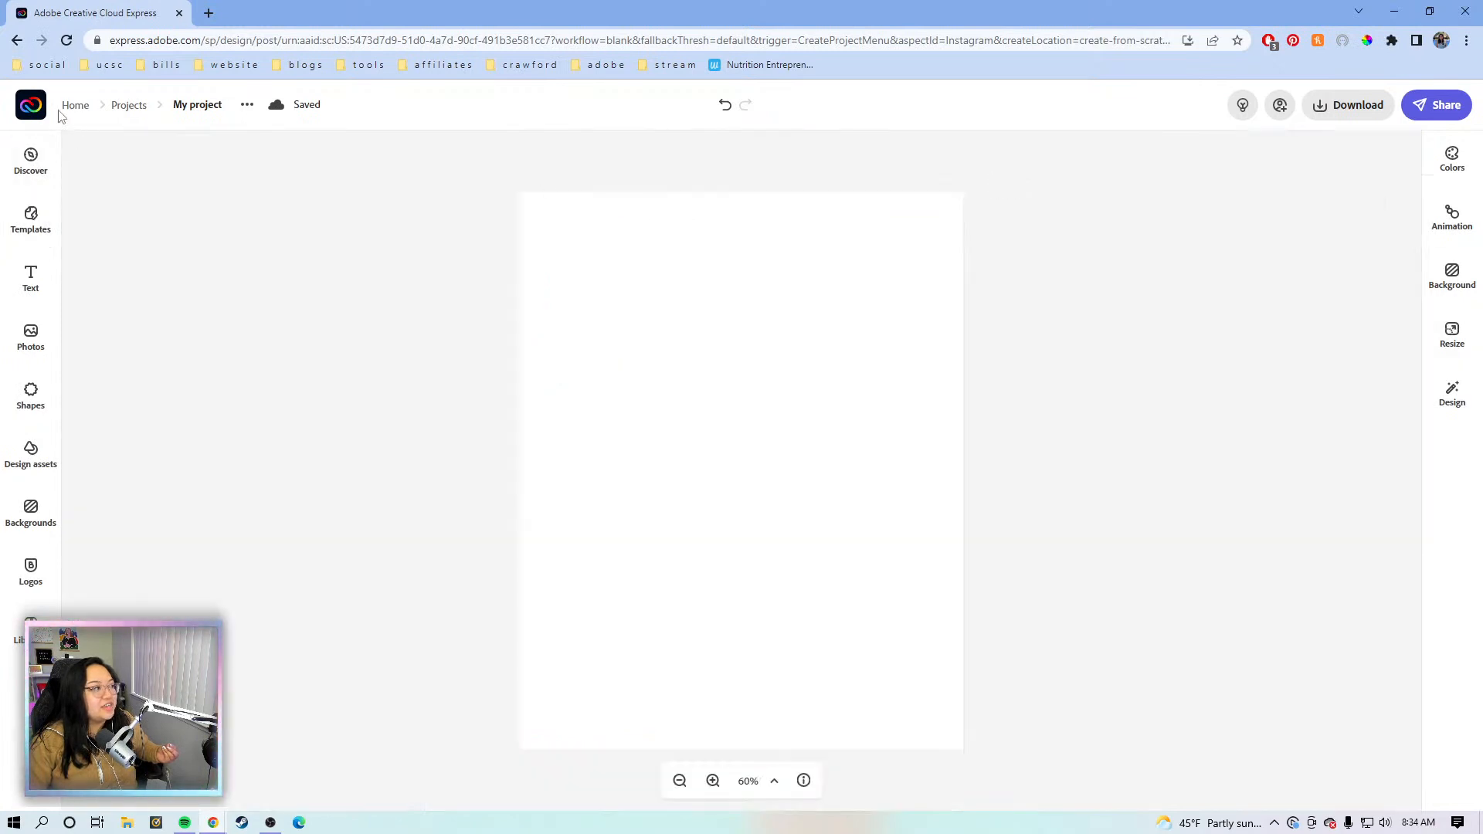
Step: Return to the home page and search all templates for "plant"
{"action": "left_click", "coordinate": [44, 110]}
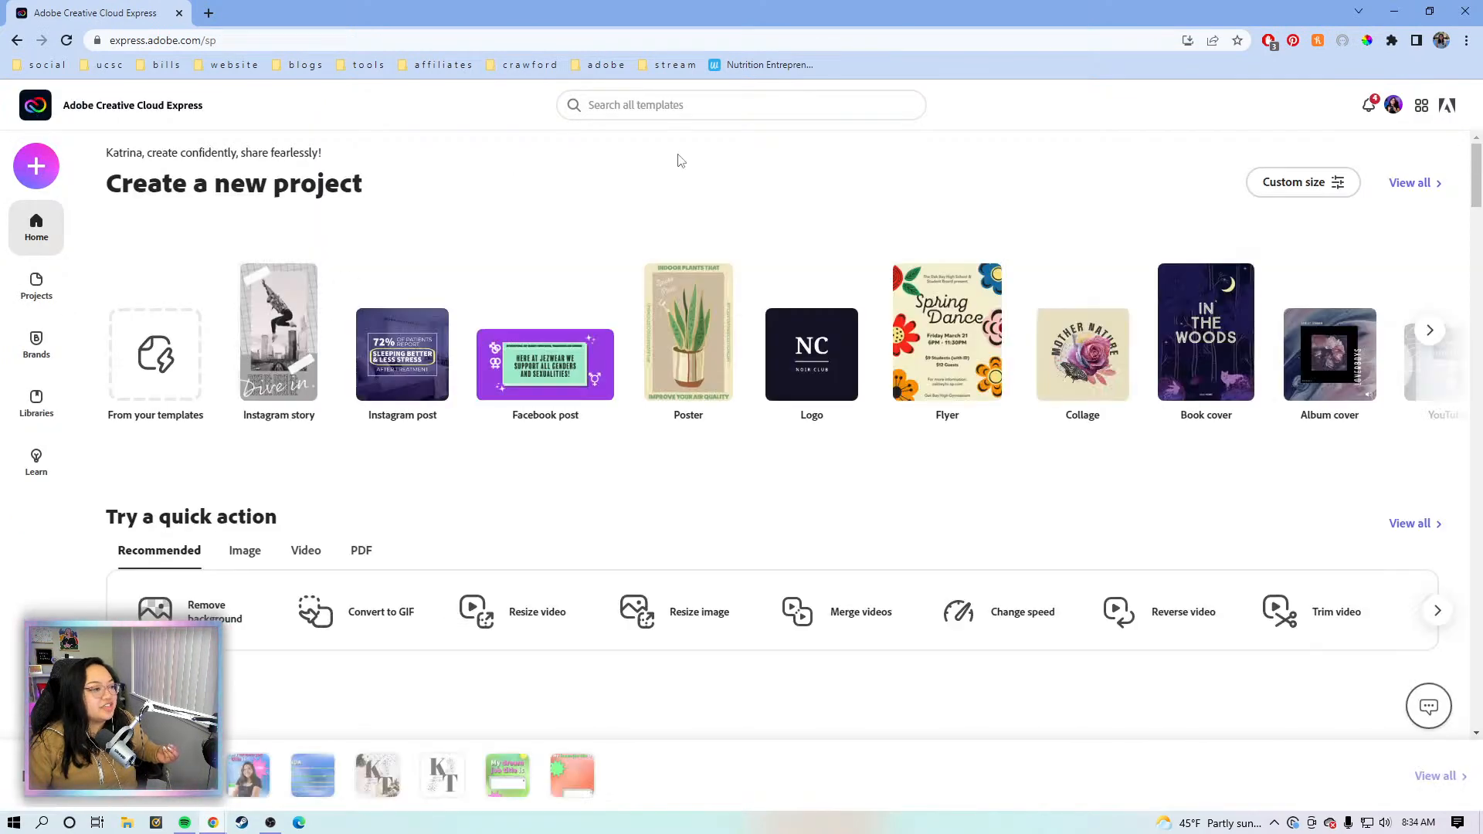
{"action": "left_click", "coordinate": [698, 114]}
{"action": "left_click", "coordinate": [753, 168]}
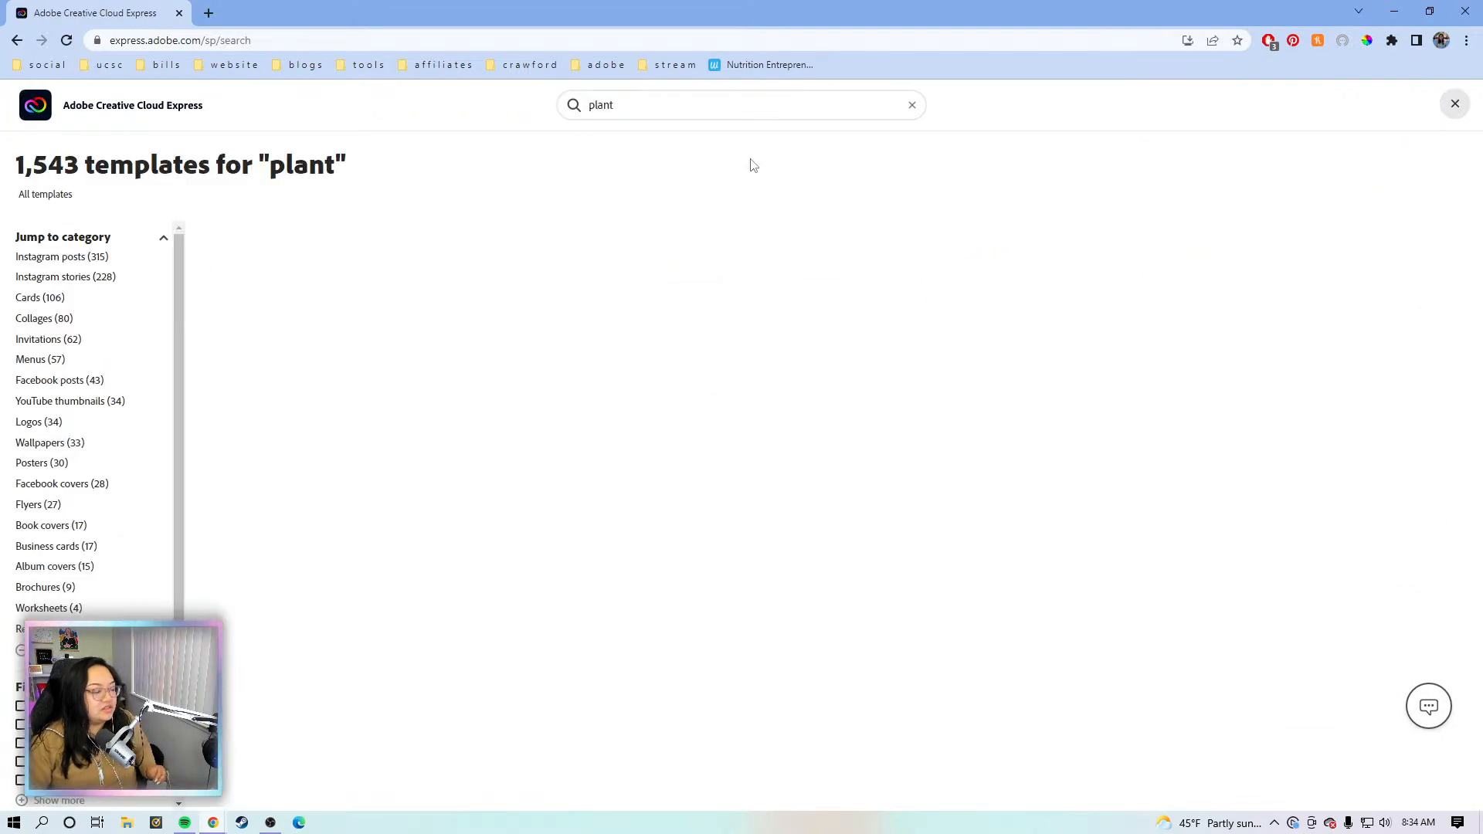
Step: Create a new project from the pink cactus template titled "Proper Plant Care" and close the text options
{"action": "scroll", "coordinate": [773, 386], "scroll_direction": "down", "scroll_amount": 4}
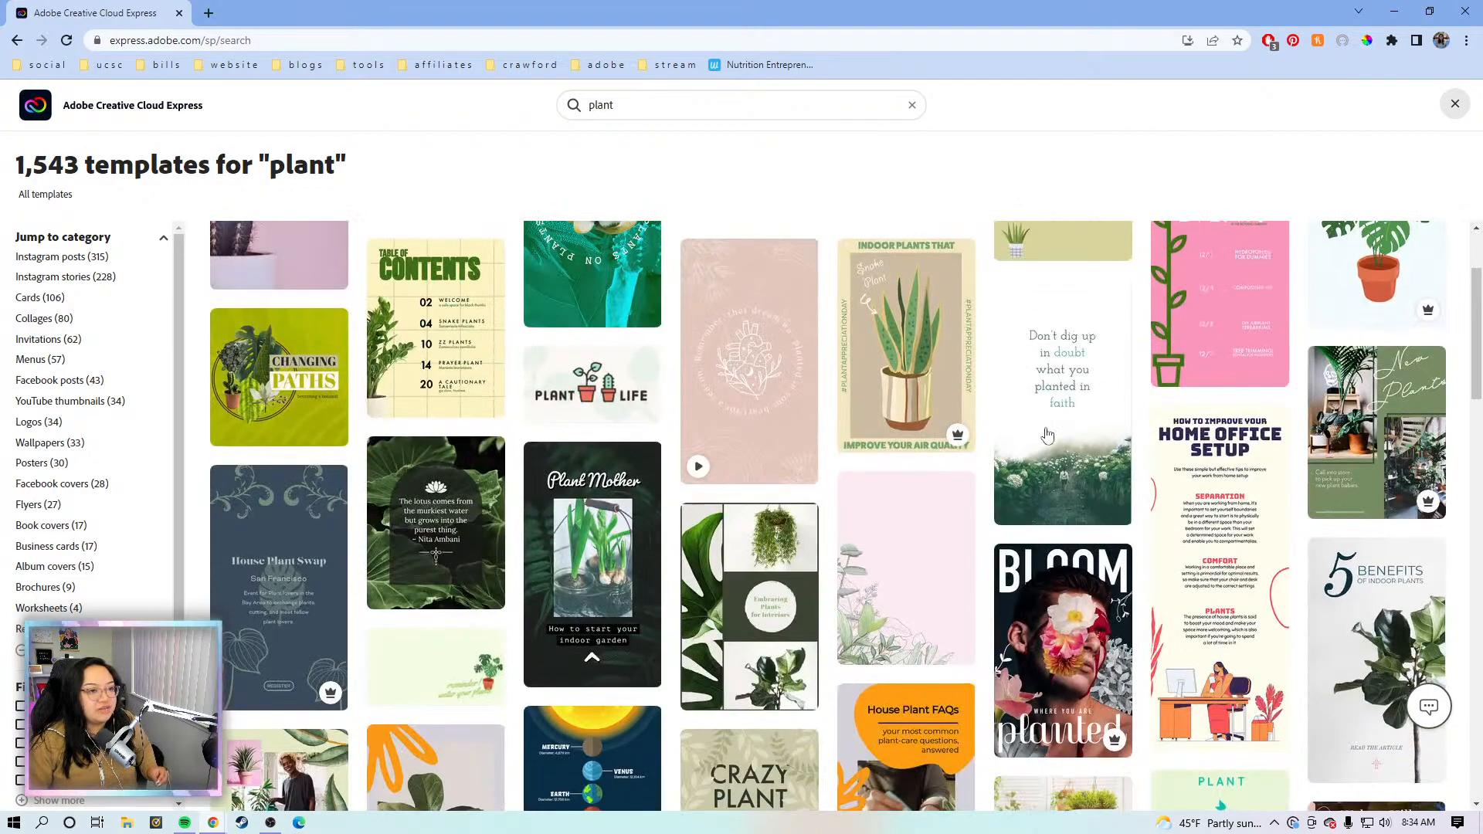
{"action": "scroll", "coordinate": [888, 656], "scroll_direction": "down", "scroll_amount": 12}
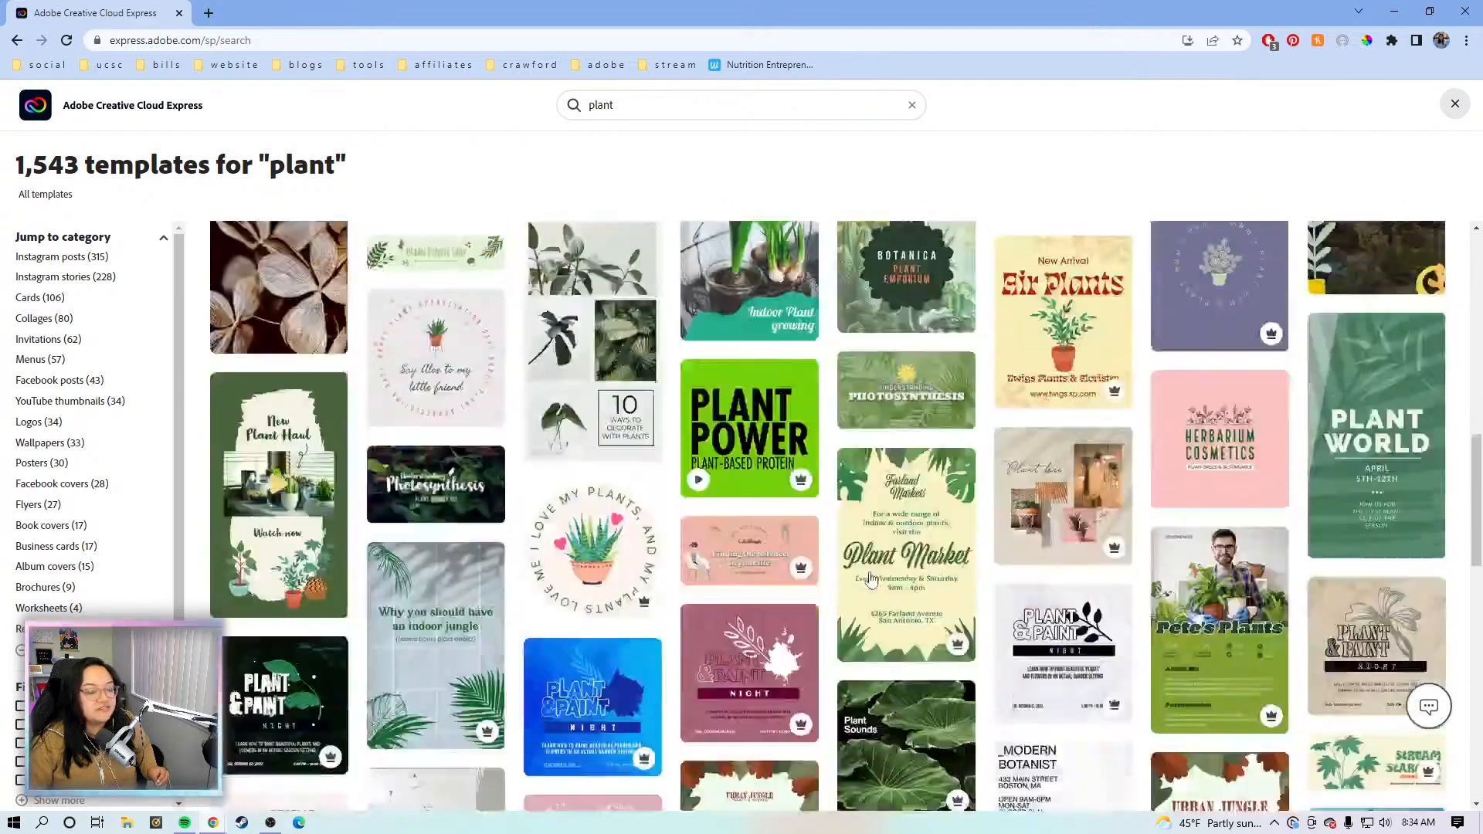
{"action": "scroll", "coordinate": [813, 547], "scroll_direction": "up", "scroll_amount": 6}
{"action": "scroll", "coordinate": [813, 548], "scroll_direction": "up", "scroll_amount": 10}
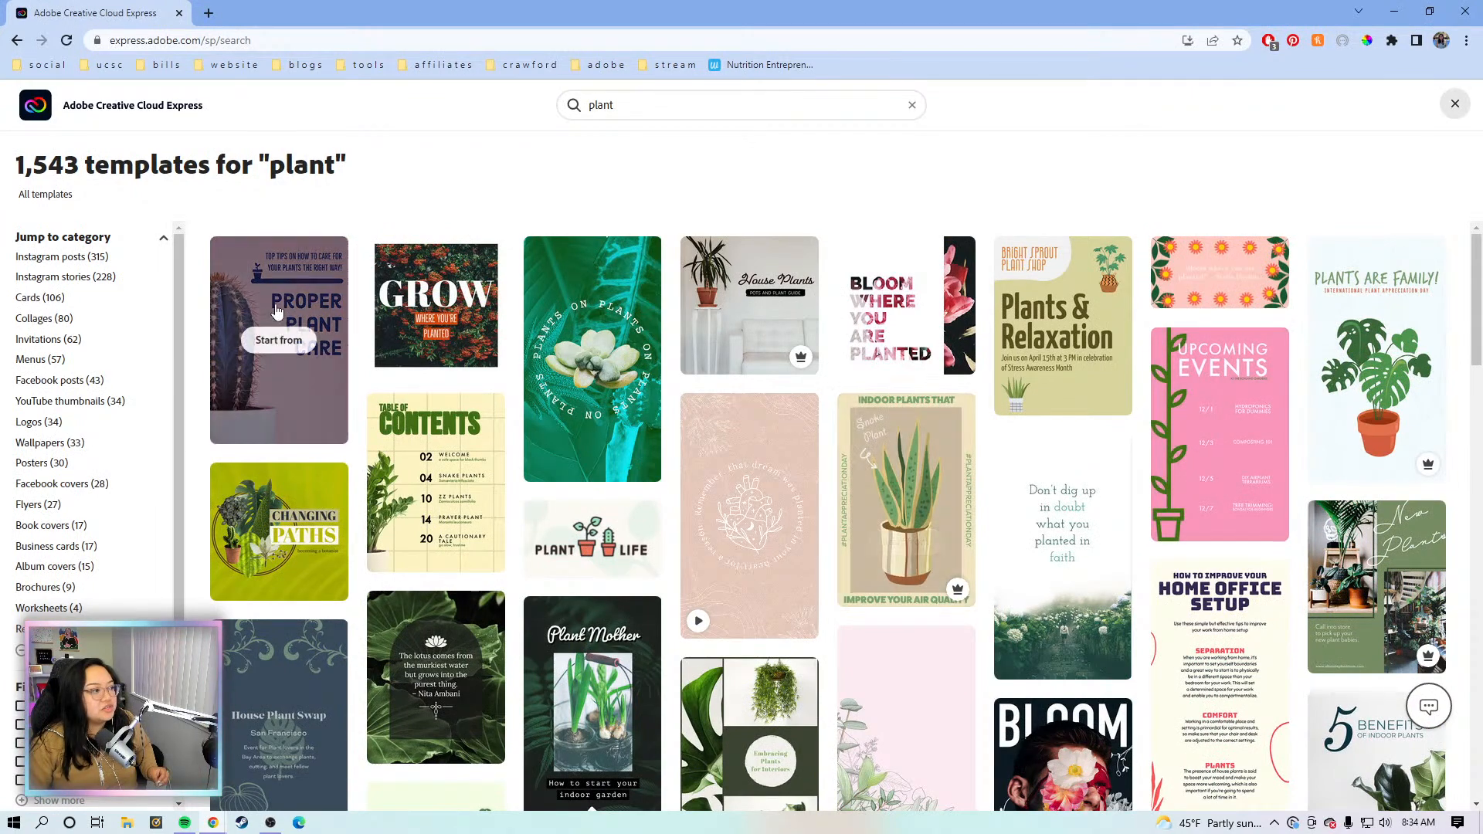
{"action": "left_click", "coordinate": [325, 286]}
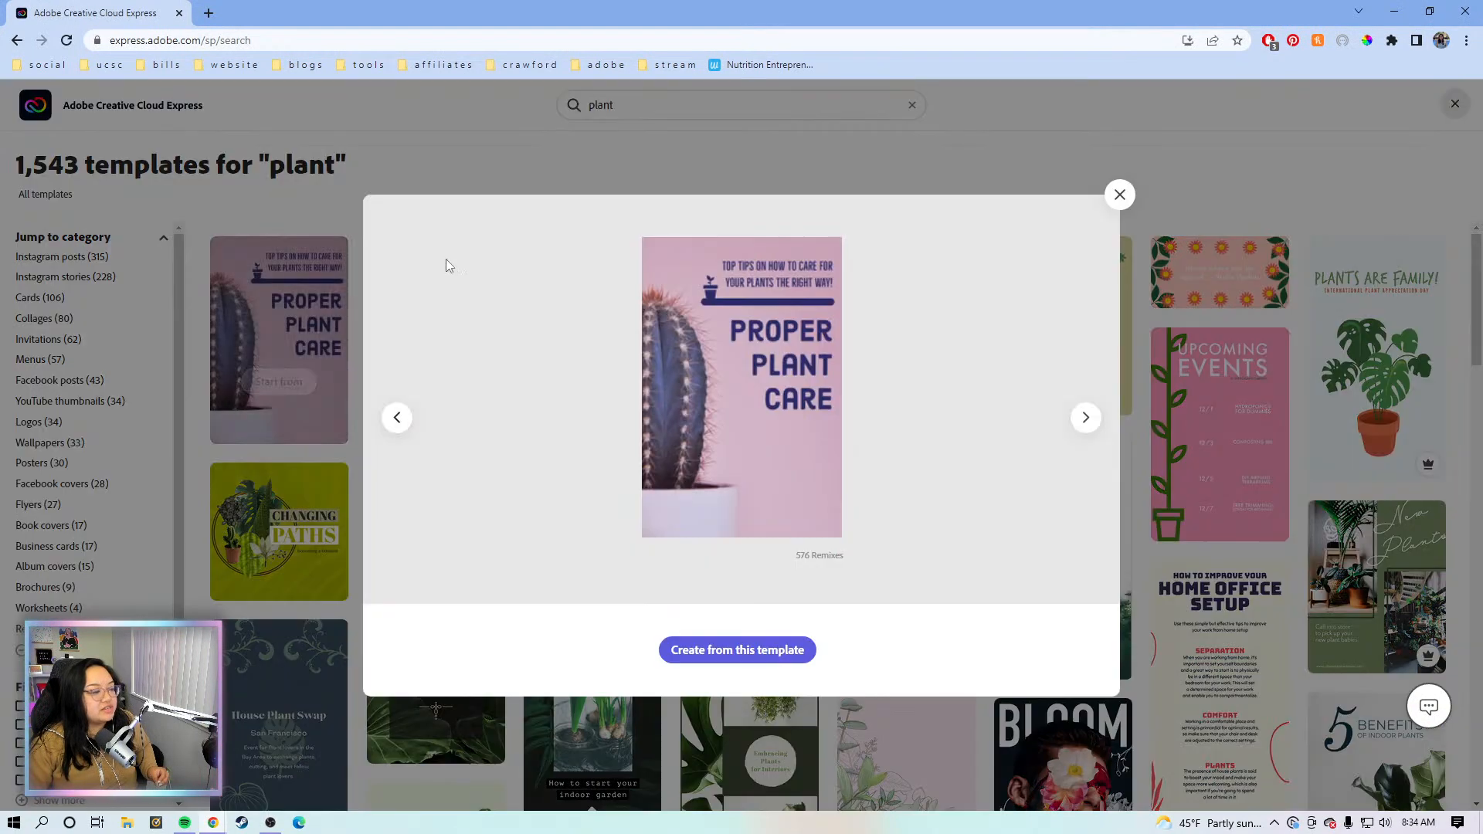
{"action": "left_click", "coordinate": [696, 650]}
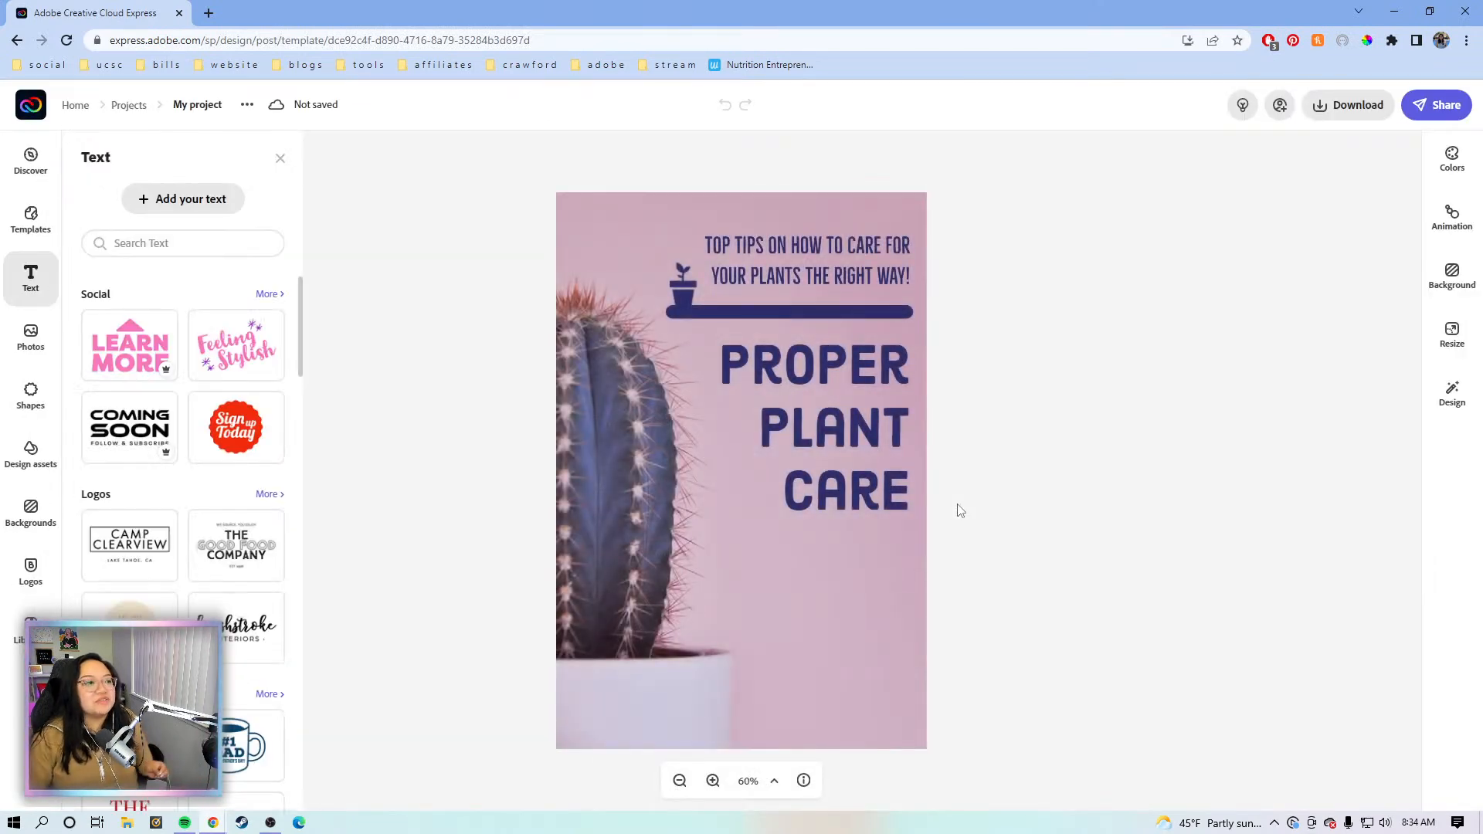
{"action": "left_click", "coordinate": [957, 510]}
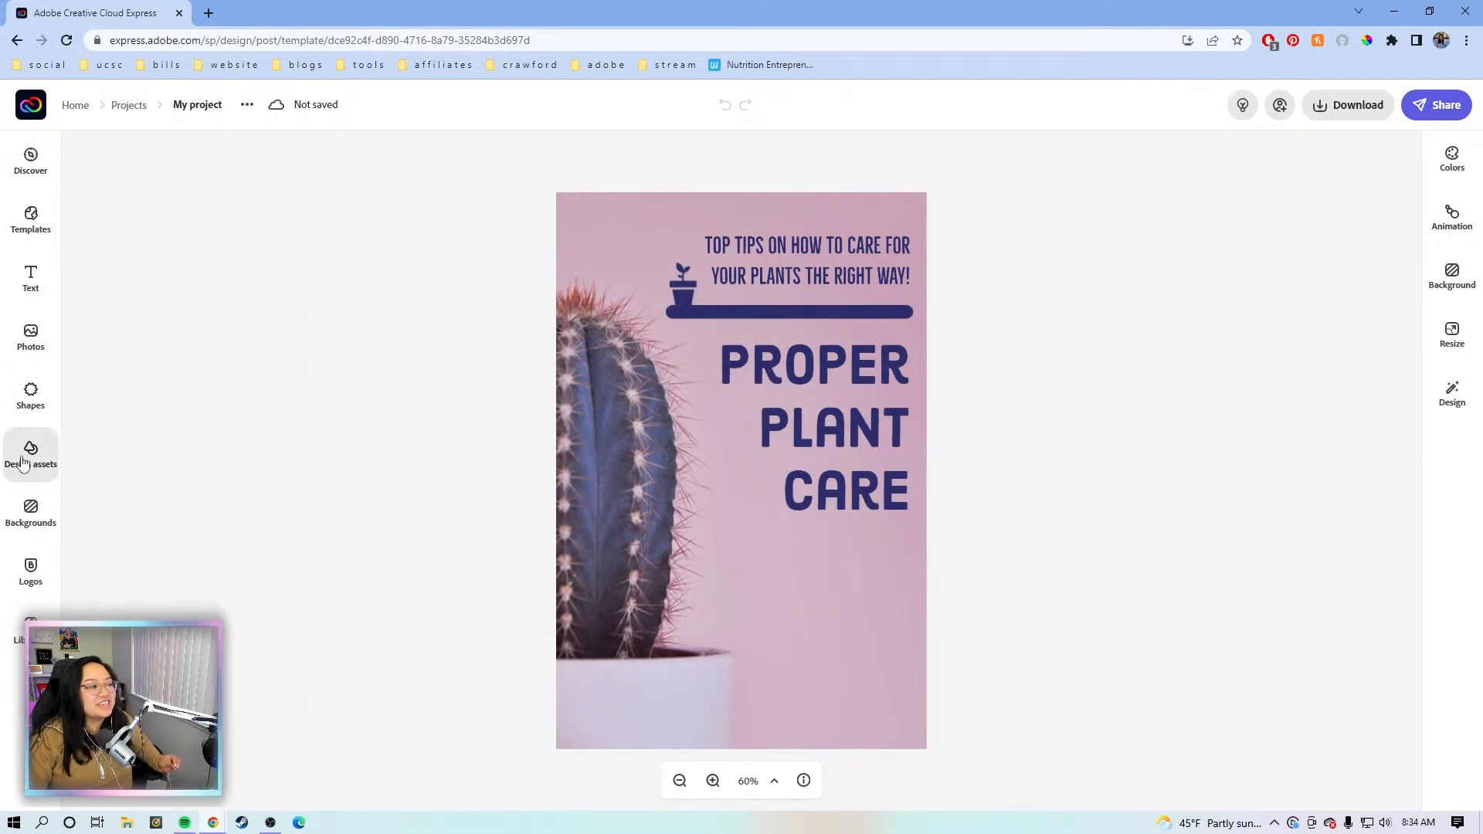
Step: Open the full collection of basic shapes and look through its categories
{"action": "left_click", "coordinate": [28, 395]}
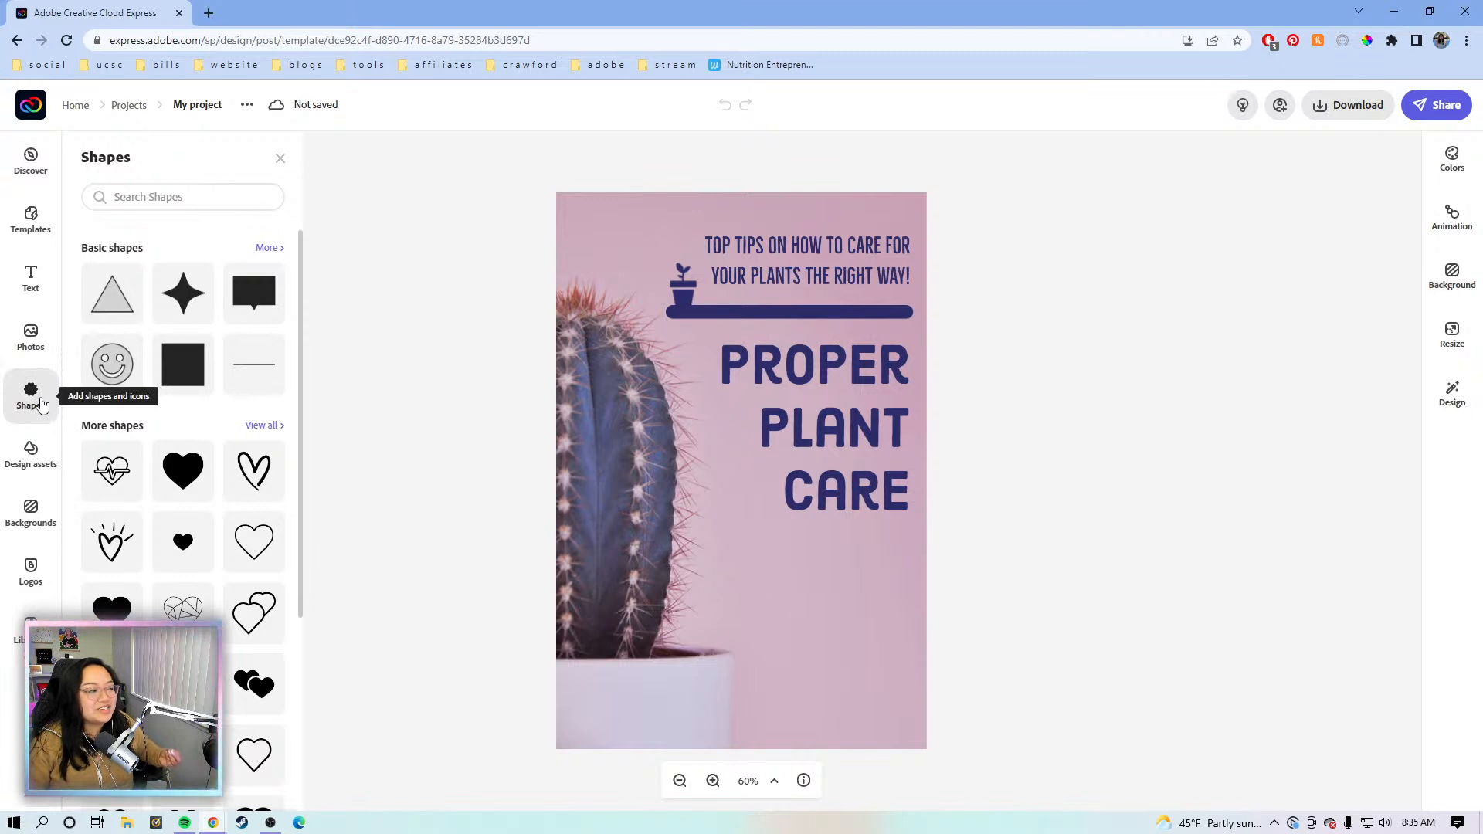
{"action": "left_click", "coordinate": [266, 249]}
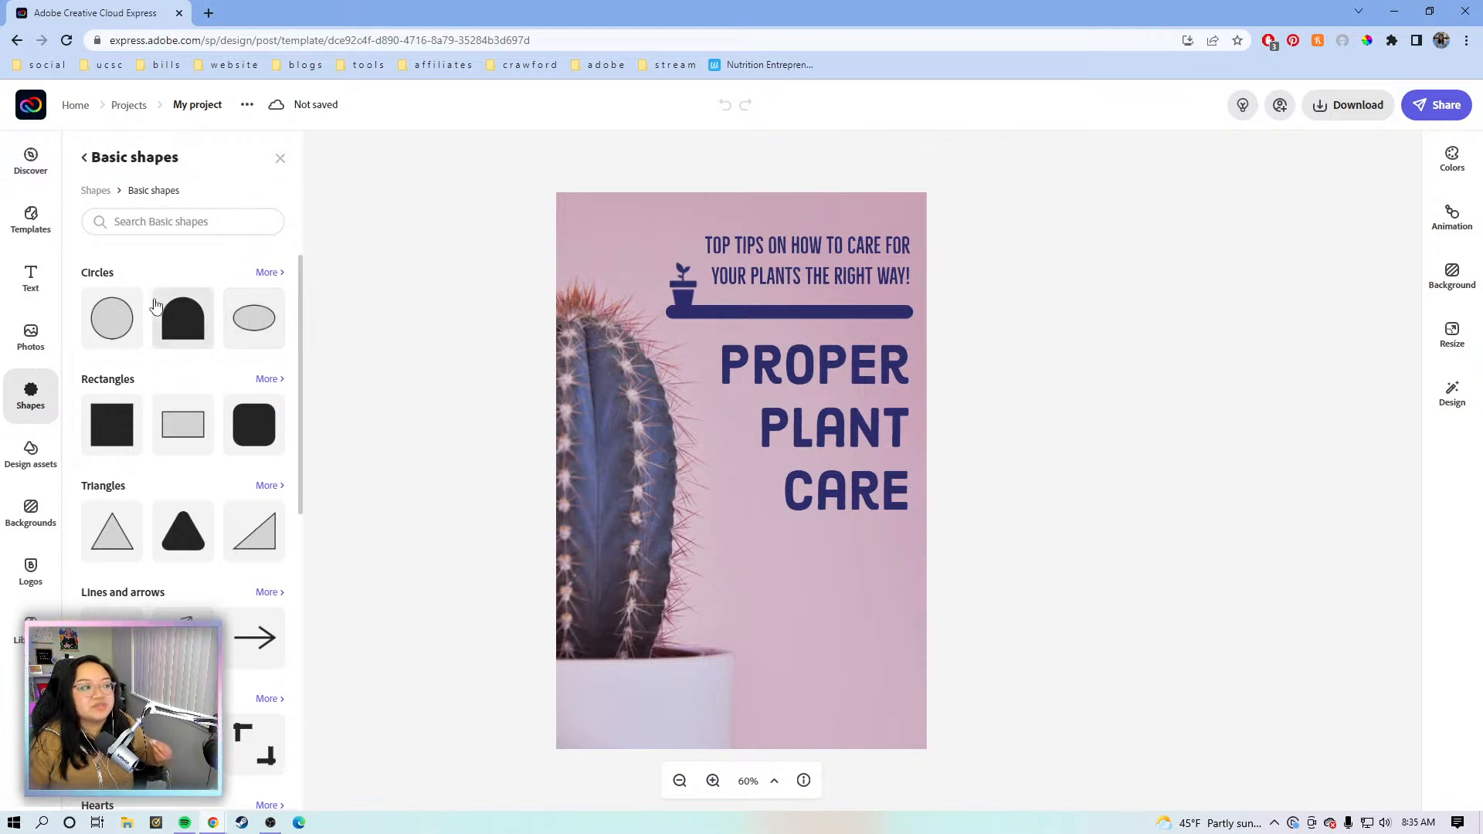
{"action": "scroll", "coordinate": [189, 394], "scroll_direction": "down", "scroll_amount": 3}
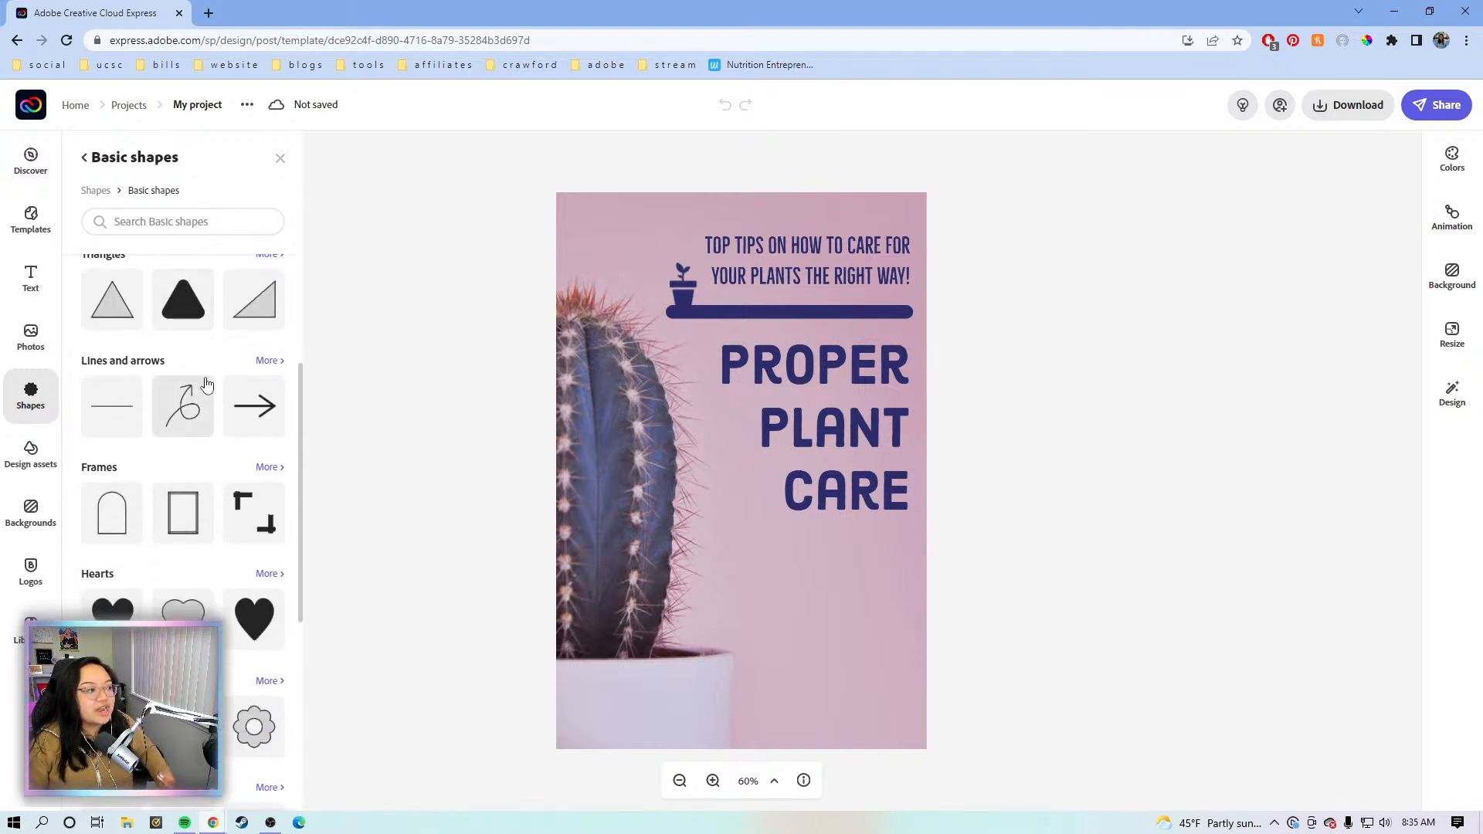
{"action": "scroll", "coordinate": [74, 464], "scroll_direction": "up", "scroll_amount": 3}
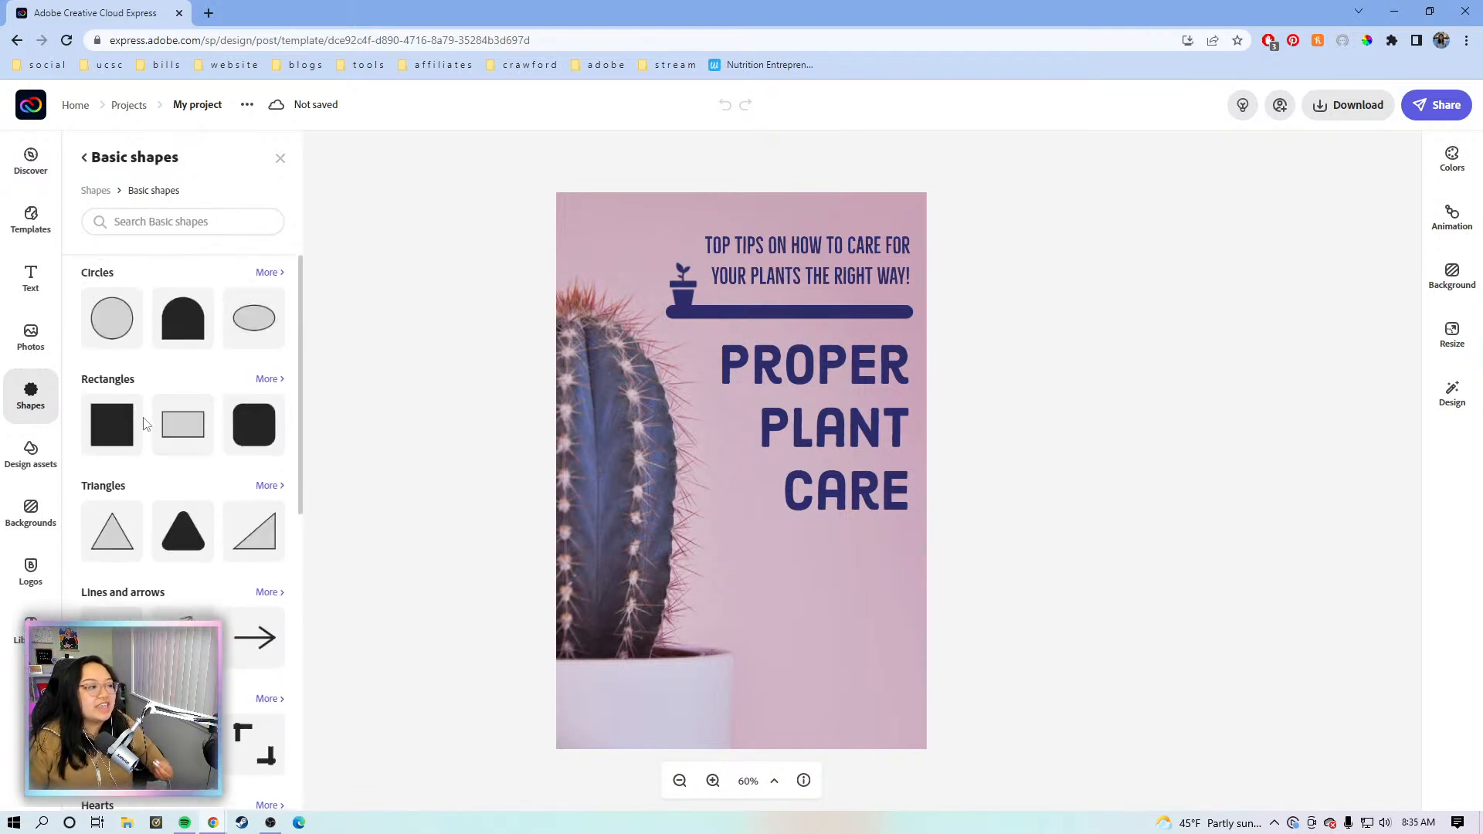
Step: Add a basic circle below the title, nudge it into the empty area, and switch its border off and on again
{"action": "left_click", "coordinate": [105, 321]}
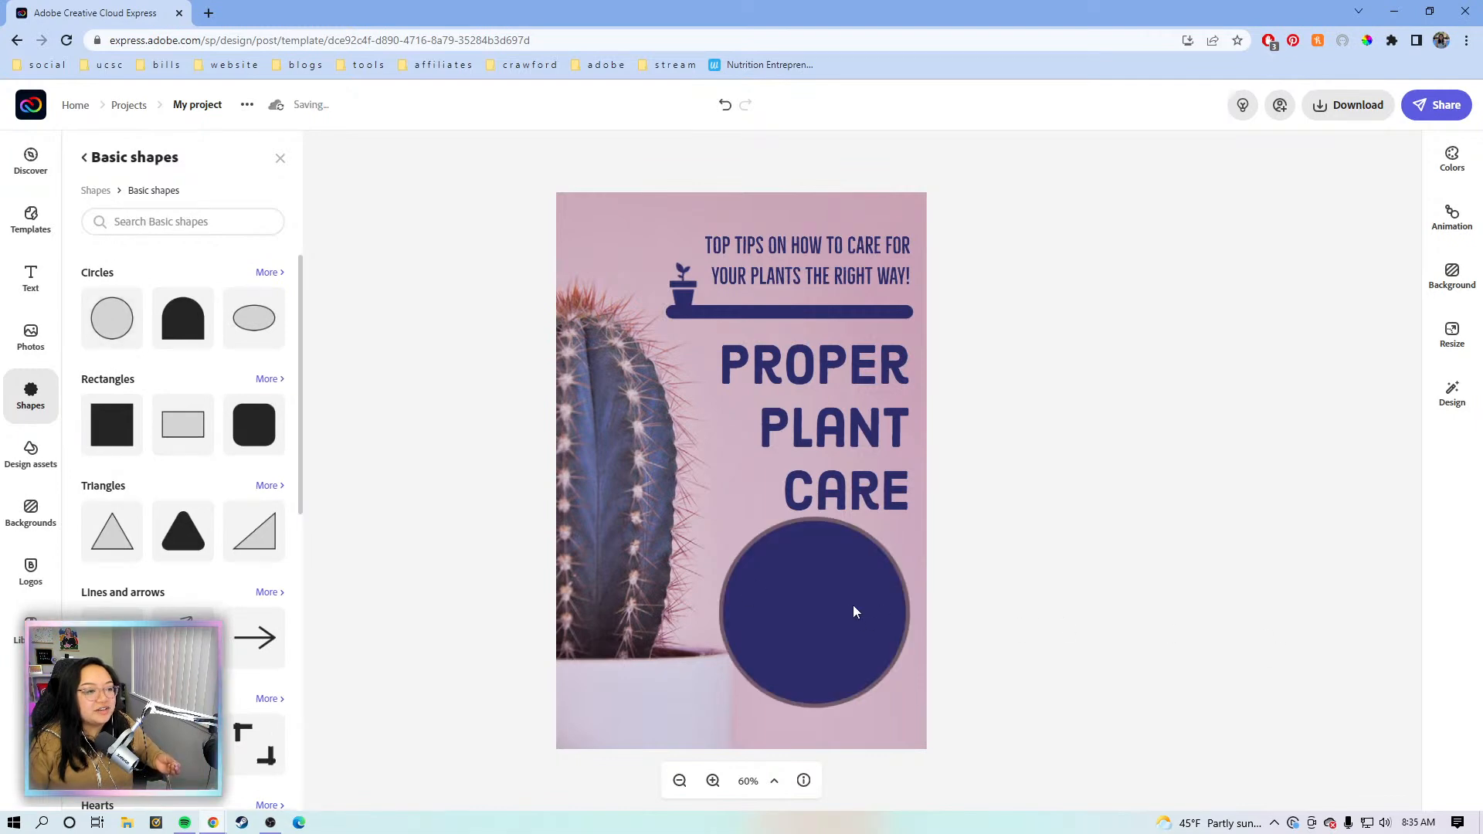
{"action": "mouse_move", "coordinate": [855, 602]}
{"action": "left_mouse_down"}
{"action": "mouse_move", "coordinate": [805, 605]}
{"action": "mouse_move", "coordinate": [839, 606]}
{"action": "left_mouse_up"}
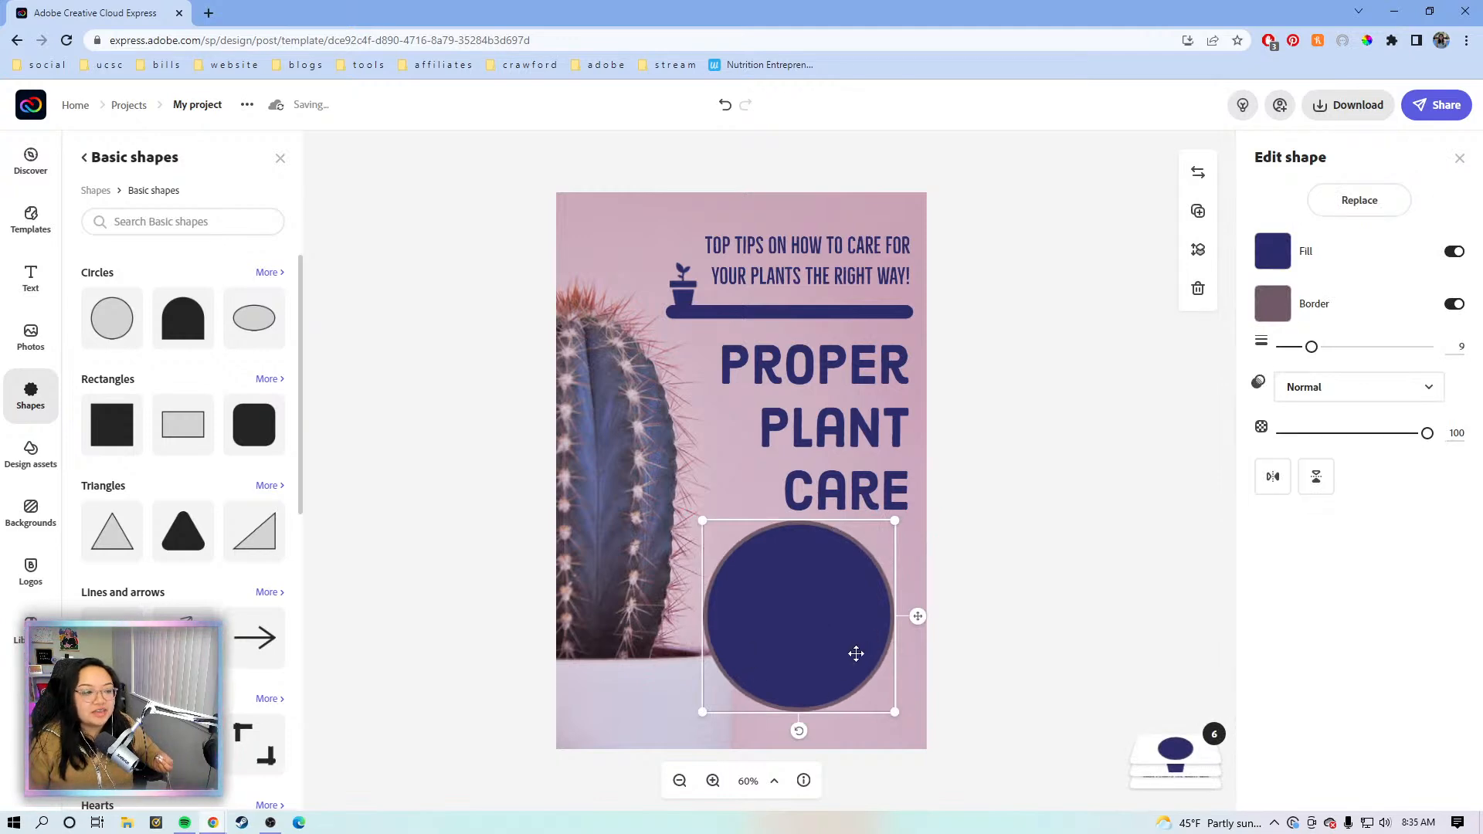
{"action": "left_click", "coordinate": [1455, 304]}
{"action": "left_click", "coordinate": [1455, 304]}
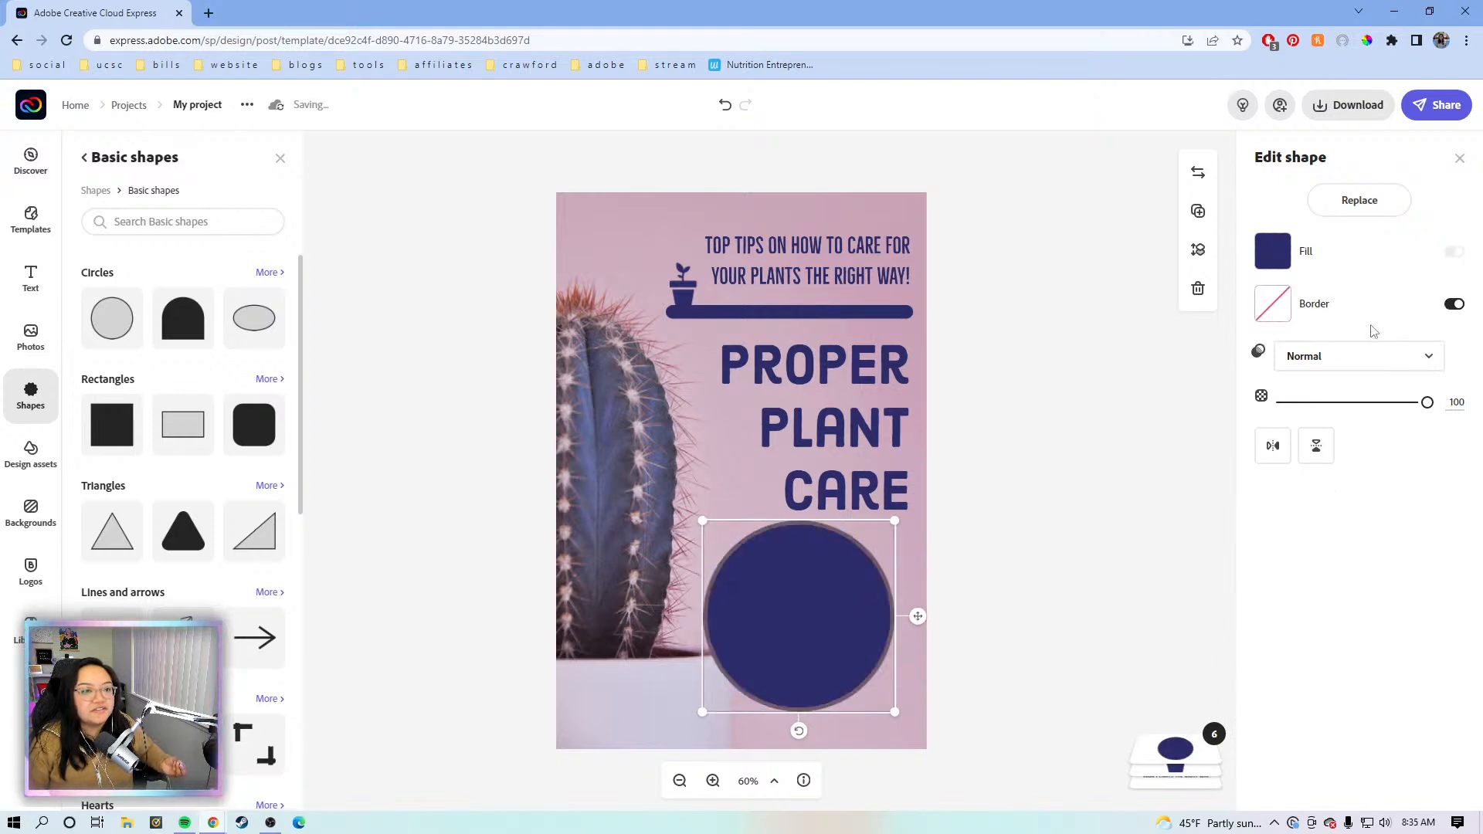
Step: Give the circle a cream border from the brand colors and a light mauve fill from the current palette
{"action": "left_click", "coordinate": [1273, 303]}
{"action": "left_click", "coordinate": [1290, 385]}
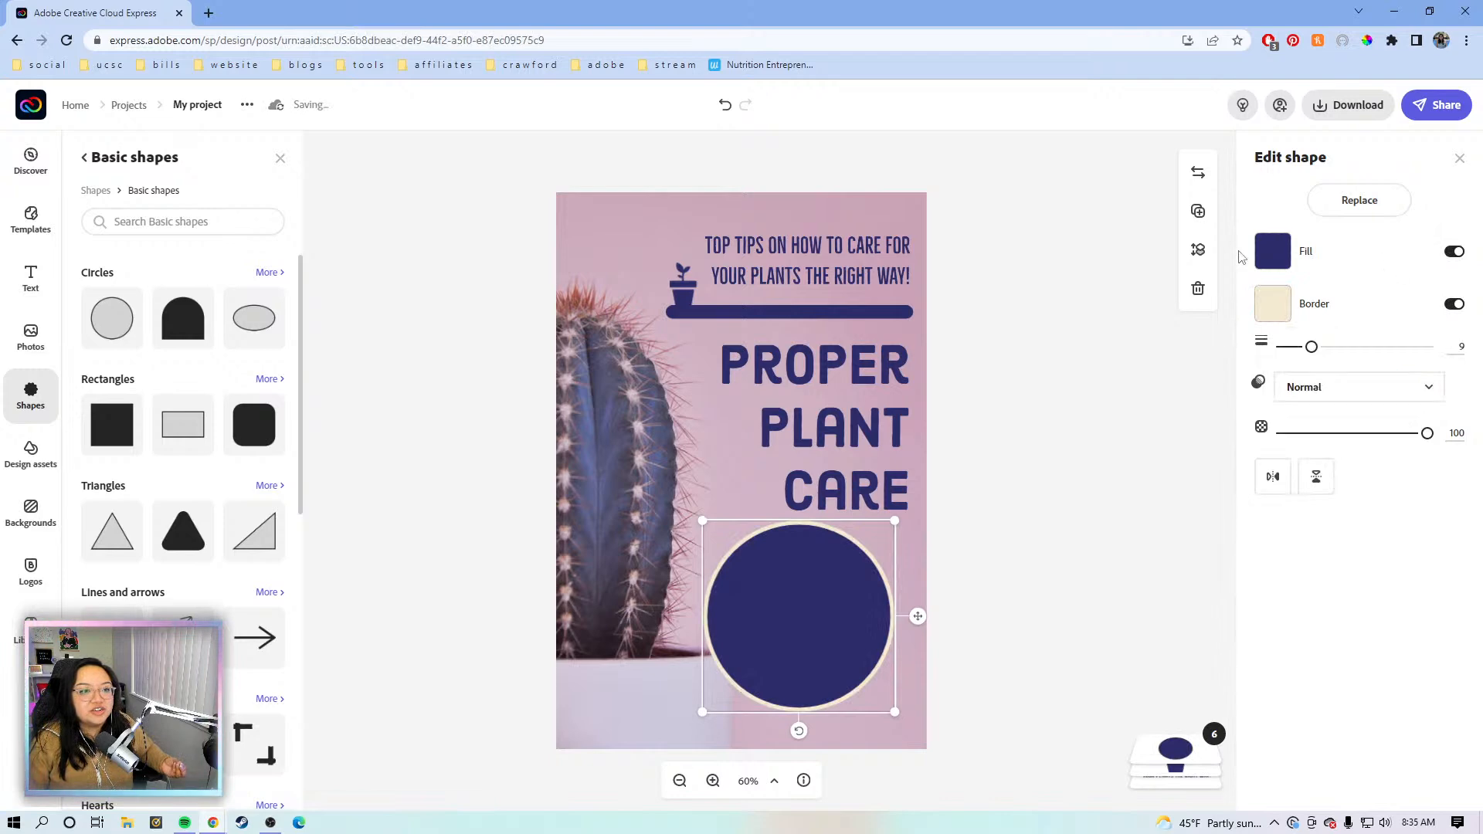
{"action": "left_click", "coordinate": [1272, 251]}
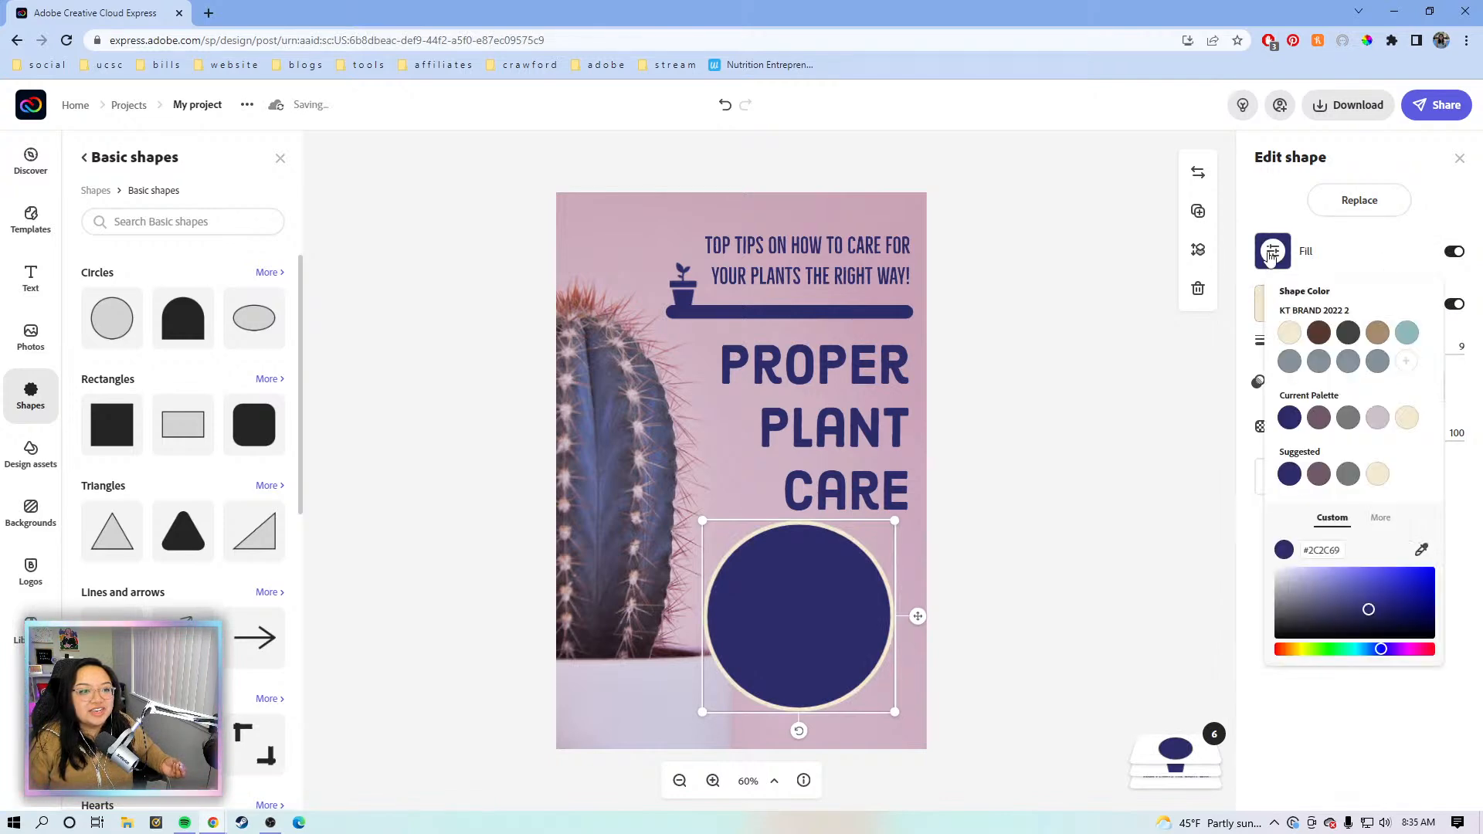
{"action": "left_click", "coordinate": [1379, 421]}
{"action": "left_click", "coordinate": [1040, 524]}
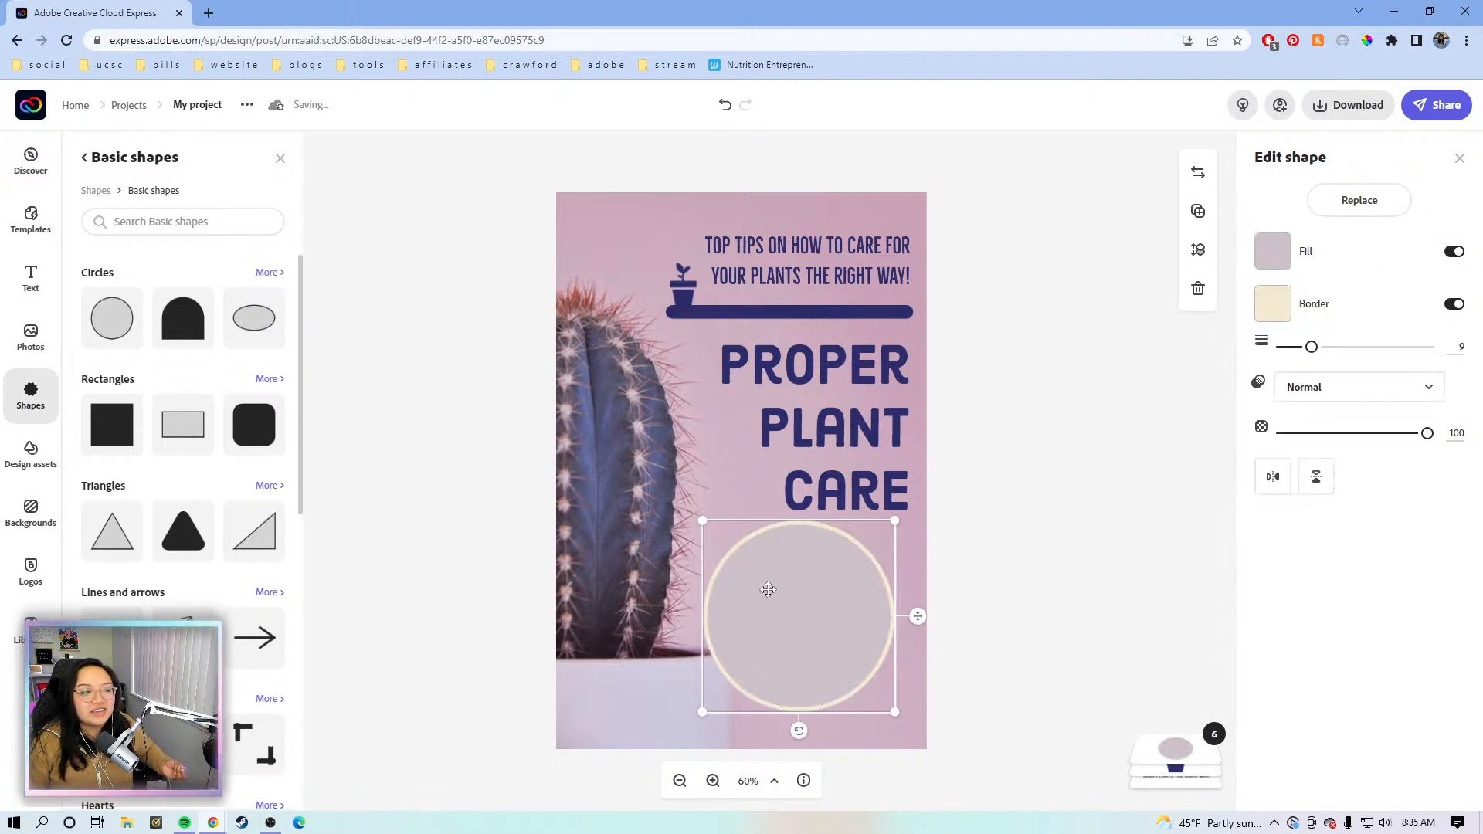
Step: Shift the circle slightly lower and increase its border thickness to 19, keeping the opacity at 100
{"action": "mouse_move", "coordinate": [775, 582]}
{"action": "left_mouse_down"}
{"action": "mouse_move", "coordinate": [755, 600]}
{"action": "mouse_move", "coordinate": [780, 584]}
{"action": "left_mouse_up"}
{"action": "left_click_drag", "start_coordinate": [1311, 347], "coordinate": [1344, 350]}
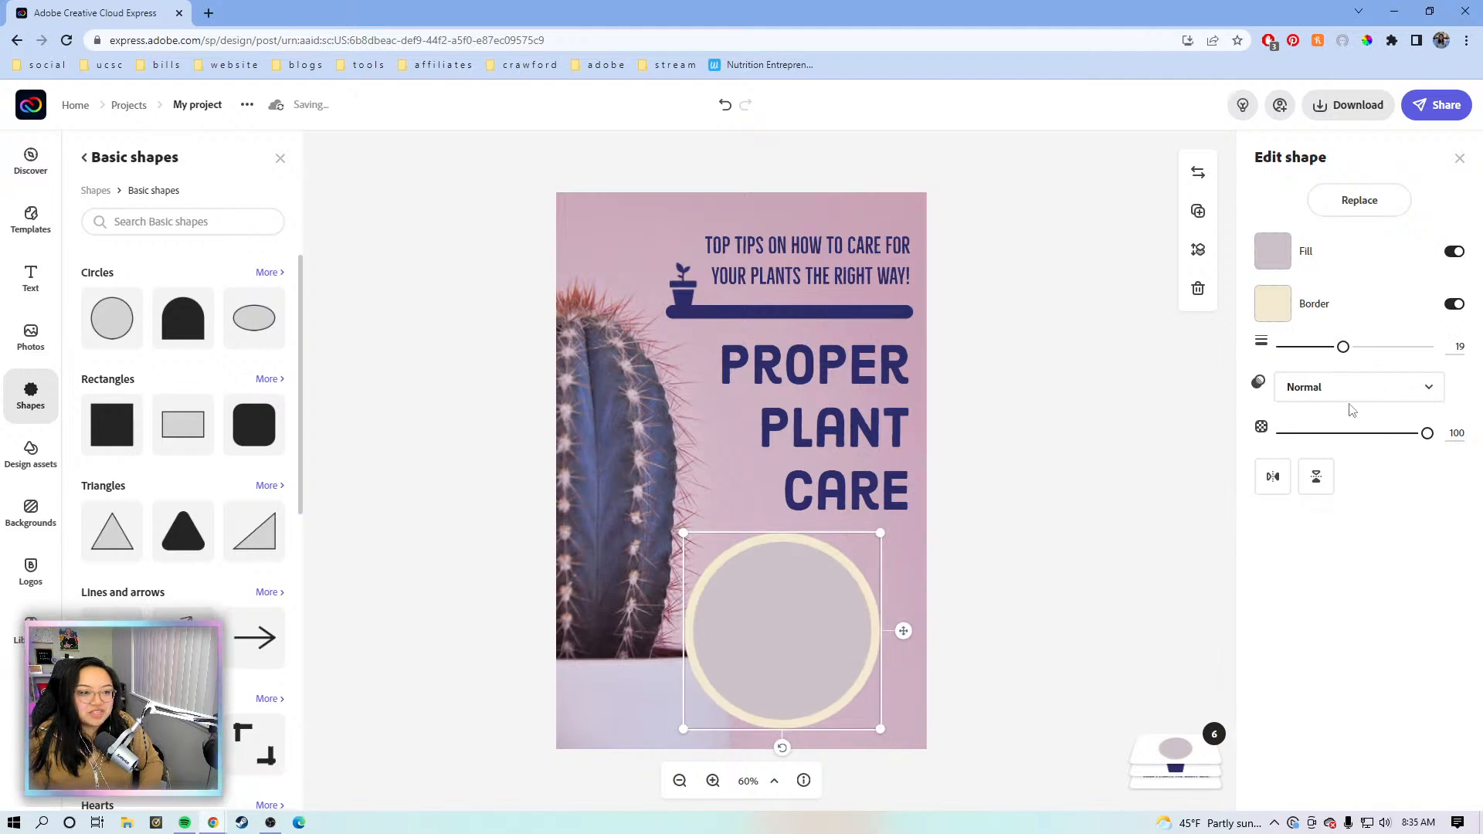
{"action": "mouse_move", "coordinate": [1424, 434]}
{"action": "left_mouse_down"}
{"action": "mouse_move", "coordinate": [1327, 433]}
{"action": "mouse_move", "coordinate": [1425, 433]}
{"action": "left_mouse_up"}
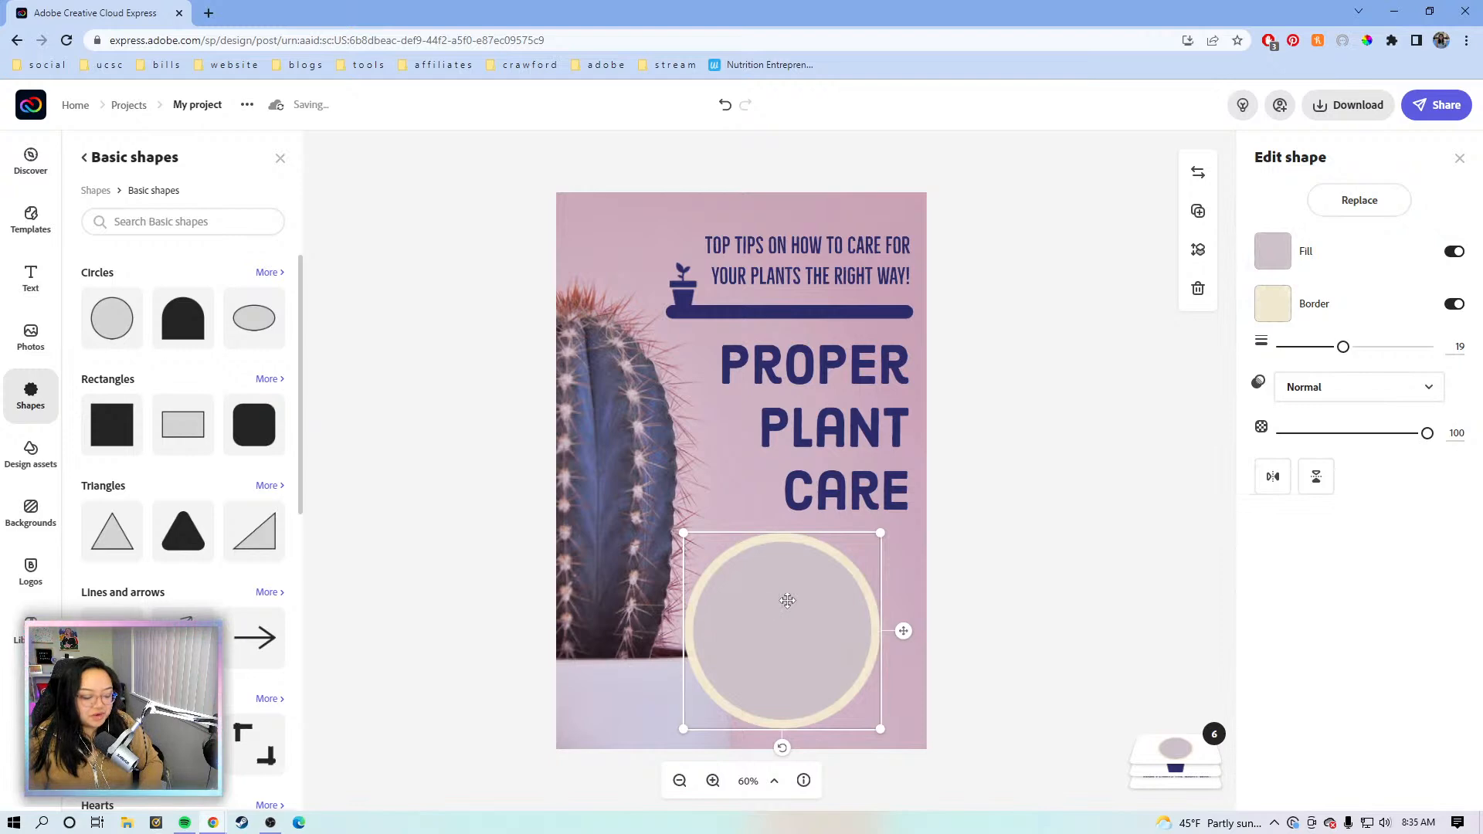
Step: Delete the circle from the design, dismiss the chat notification, and leave nothing selected on the canvas
{"action": "key", "text": "Delete"}
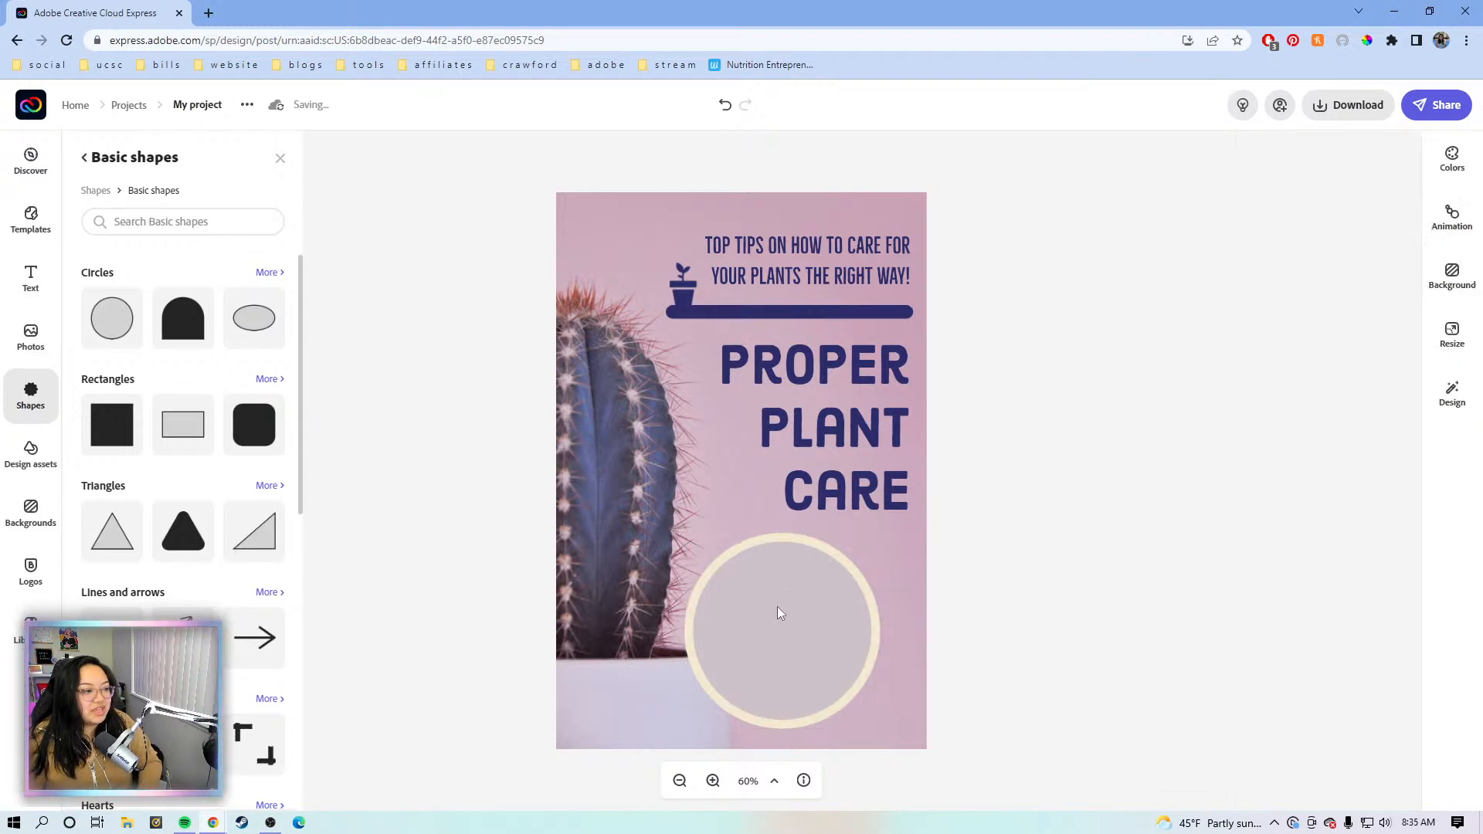
{"action": "left_click", "coordinate": [1051, 569]}
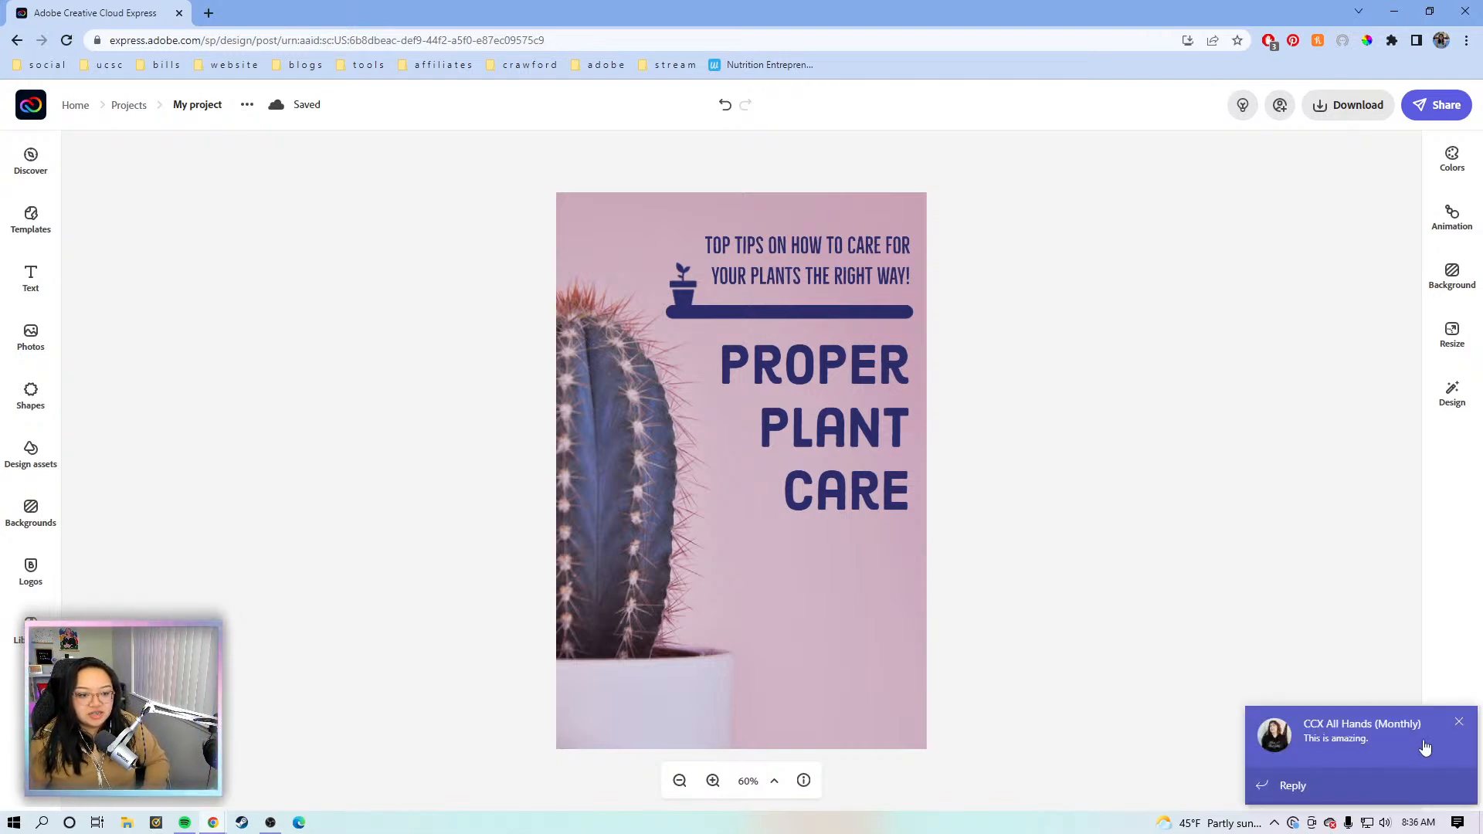
{"action": "left_click", "coordinate": [1459, 721]}
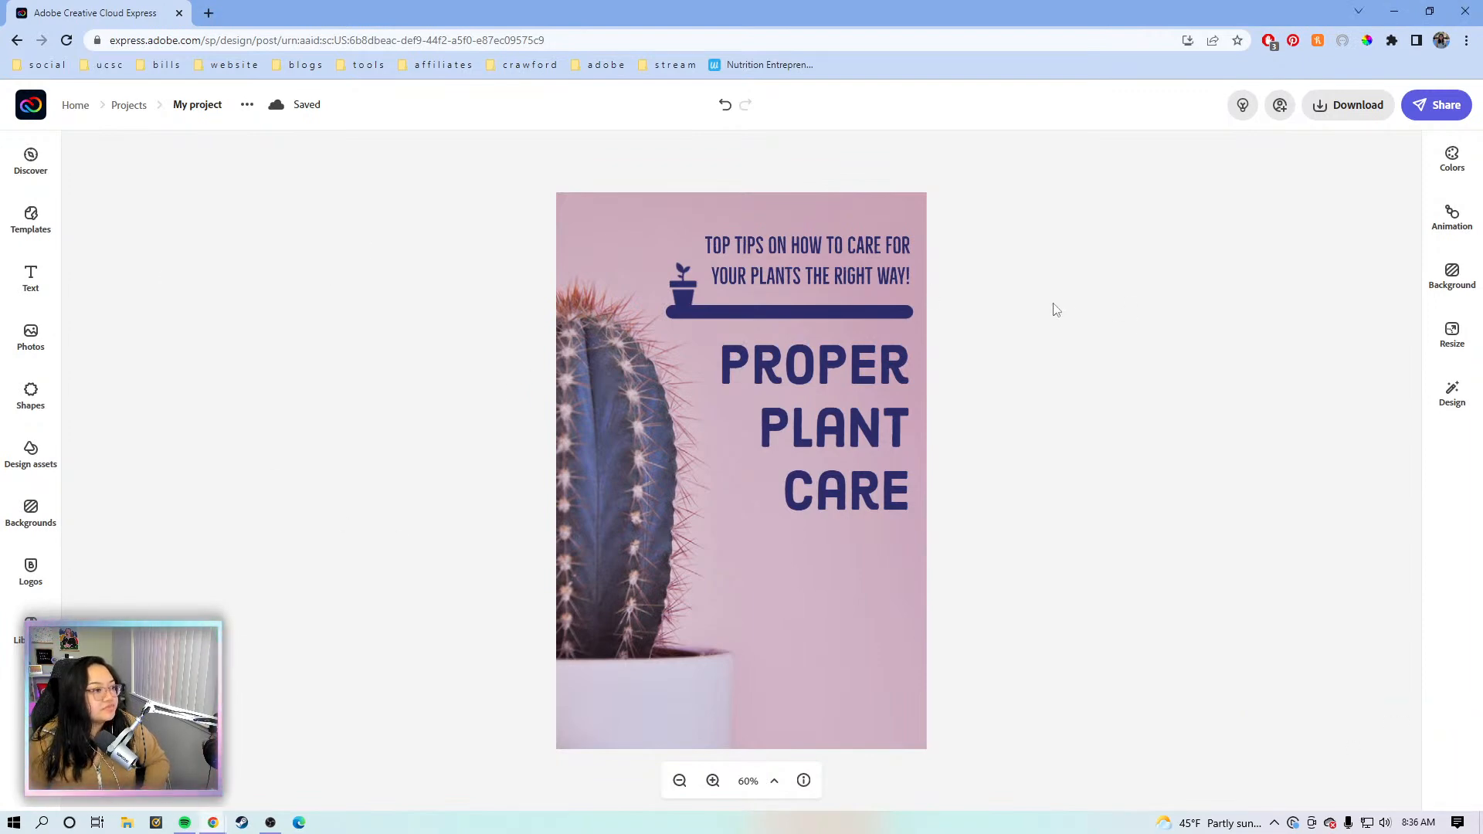
{"action": "left_click", "coordinate": [806, 554]}
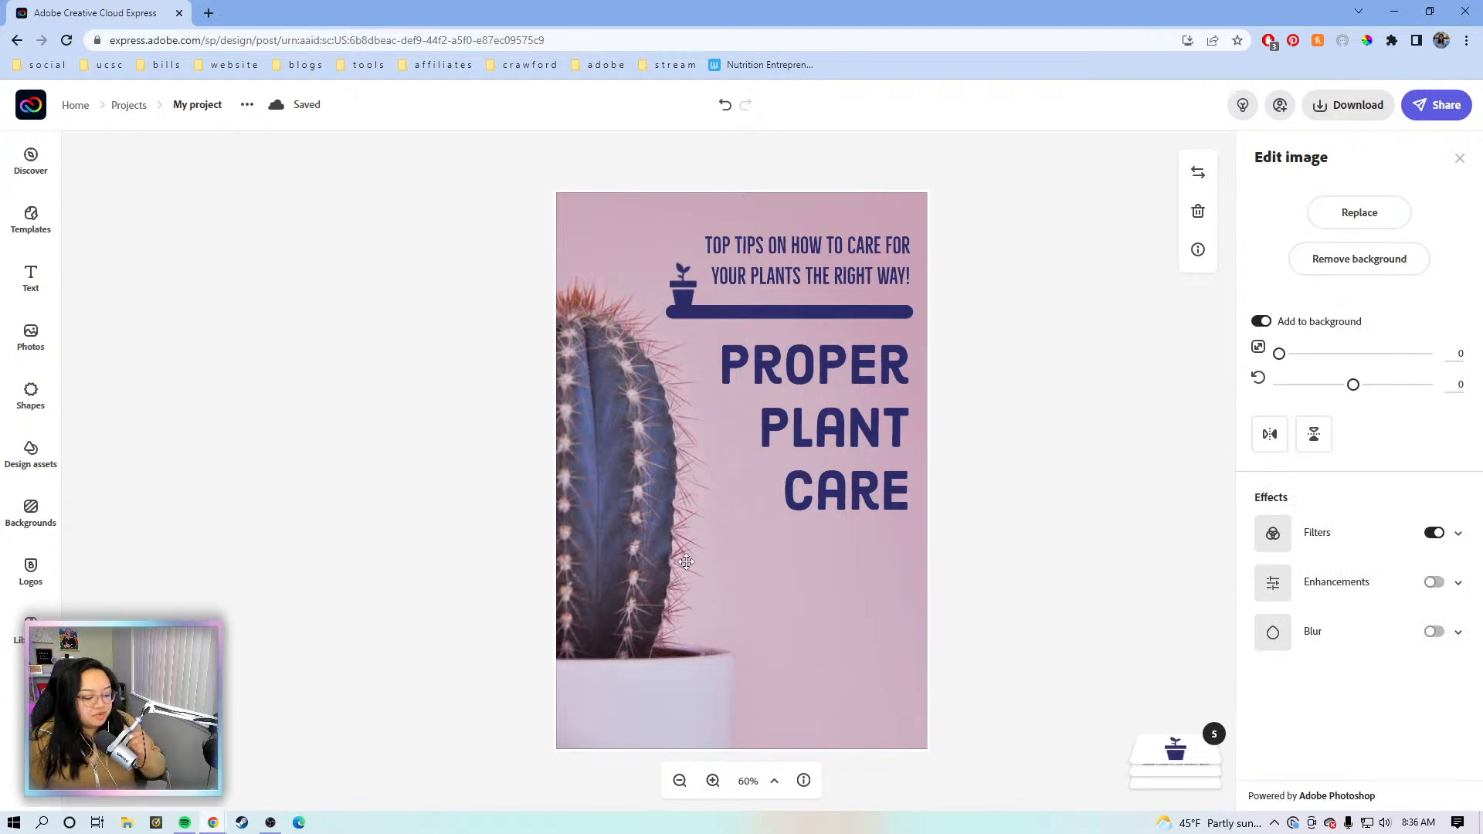
{"action": "left_click", "coordinate": [1070, 473]}
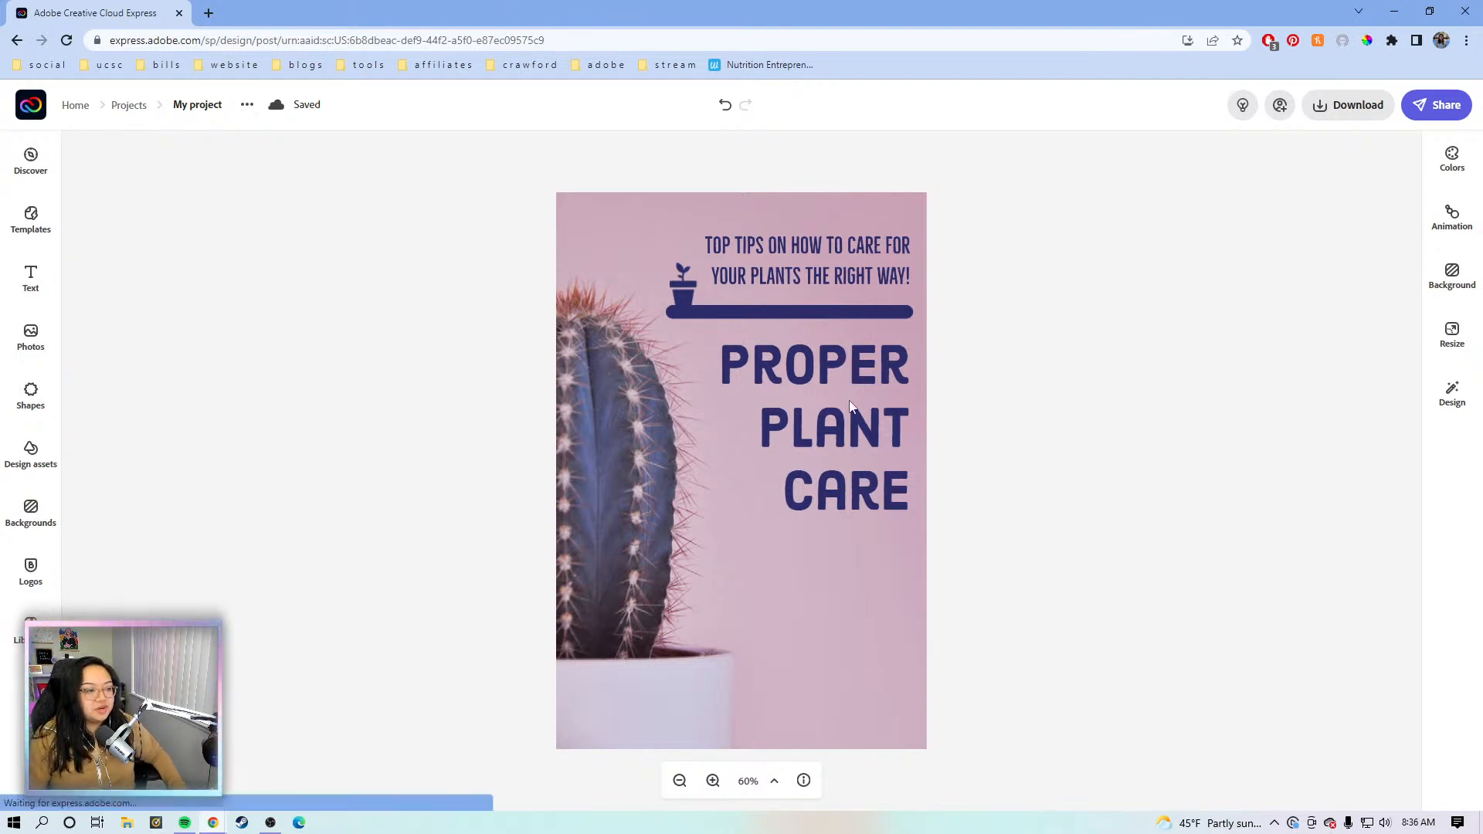
Step: Replace the title text "Proper Plant Care" with "3 Common mistakes new plant parents make"
{"action": "left_click", "coordinate": [883, 425]}
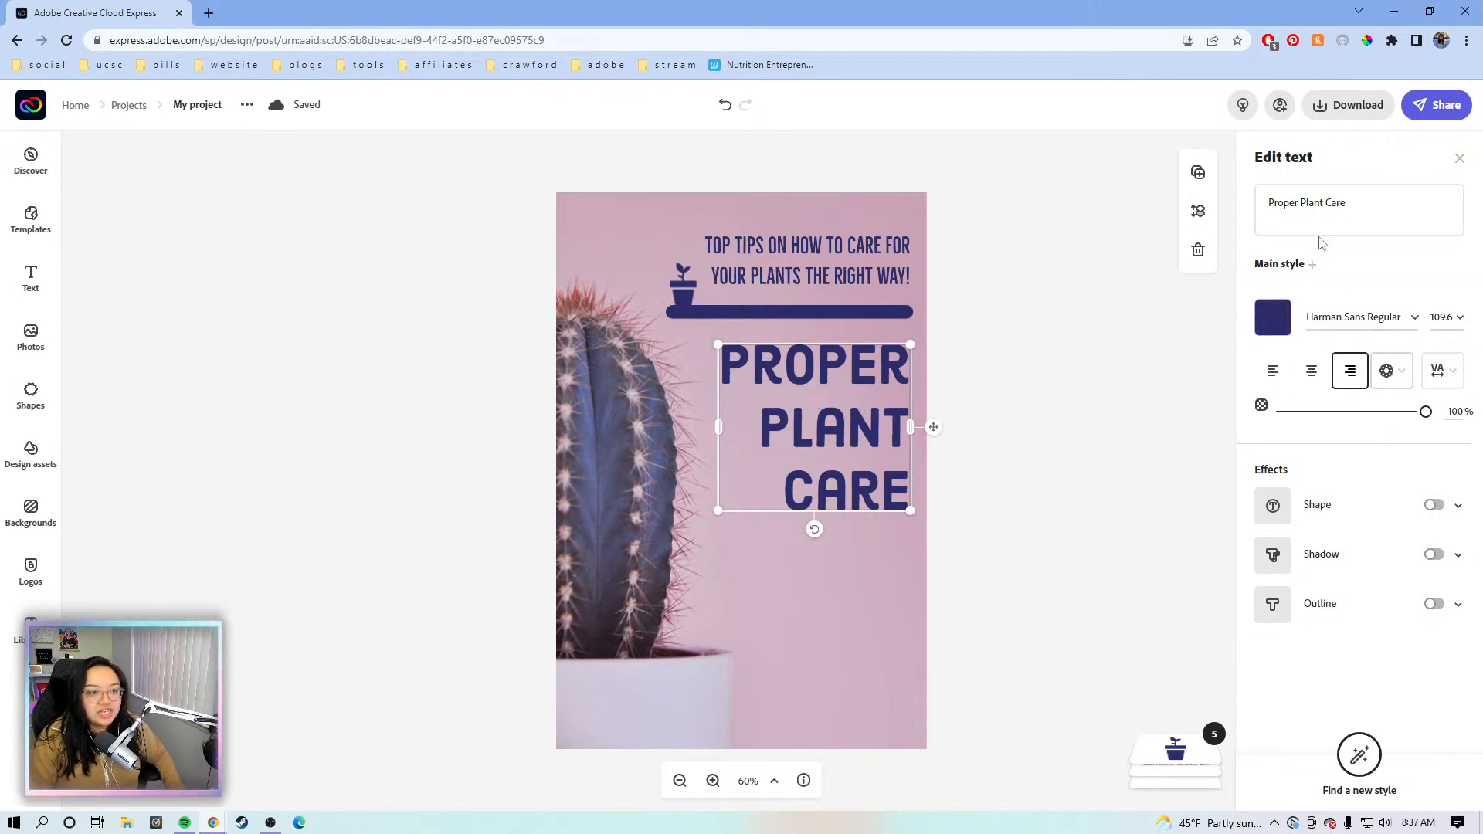
{"action": "left_click", "coordinate": [1401, 210]}
{"action": "left_click_drag", "start_coordinate": [1401, 209], "coordinate": [1272, 204]}
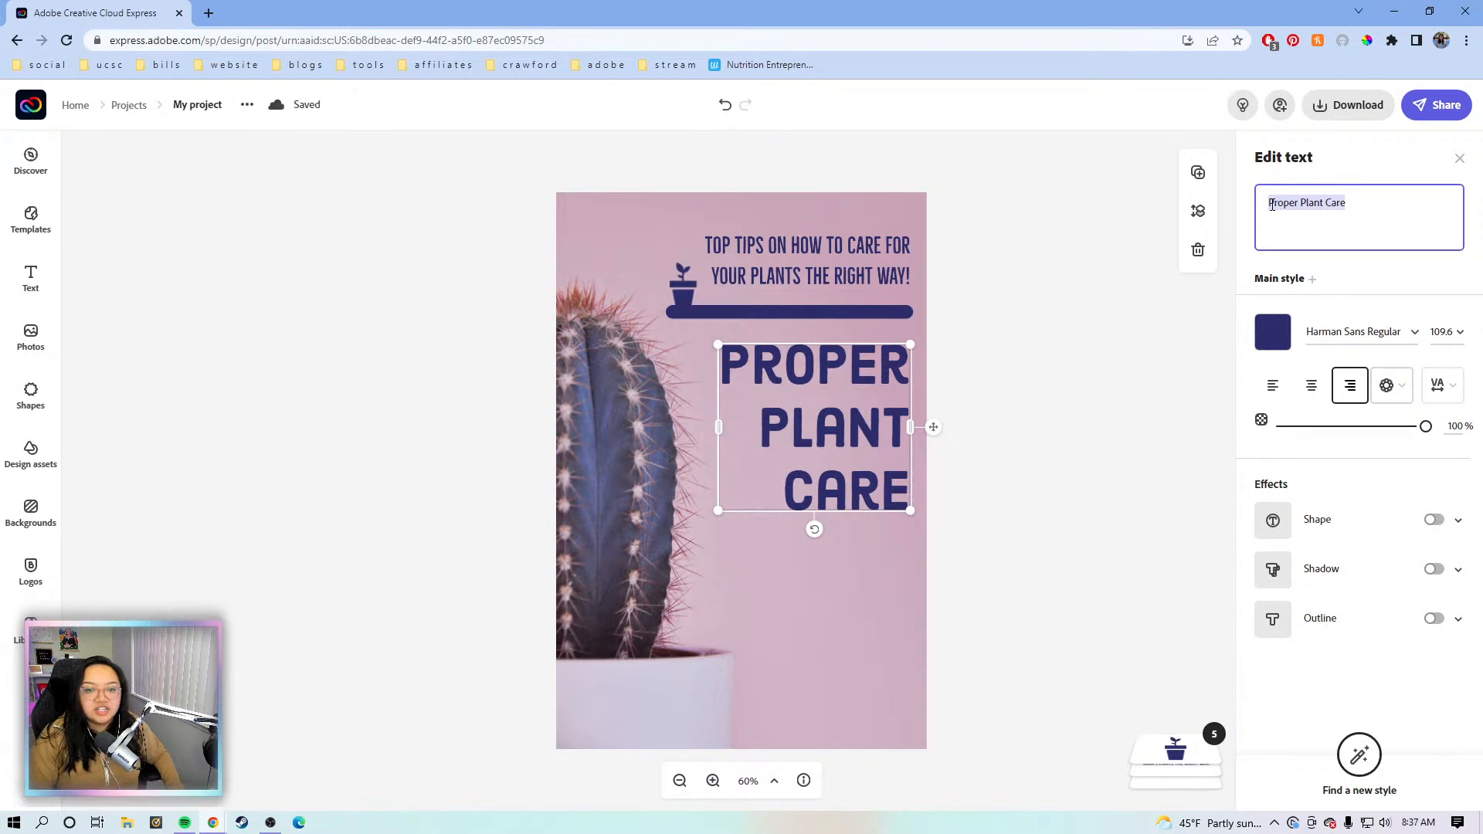
{"action": "key", "text": "BackSpace"}
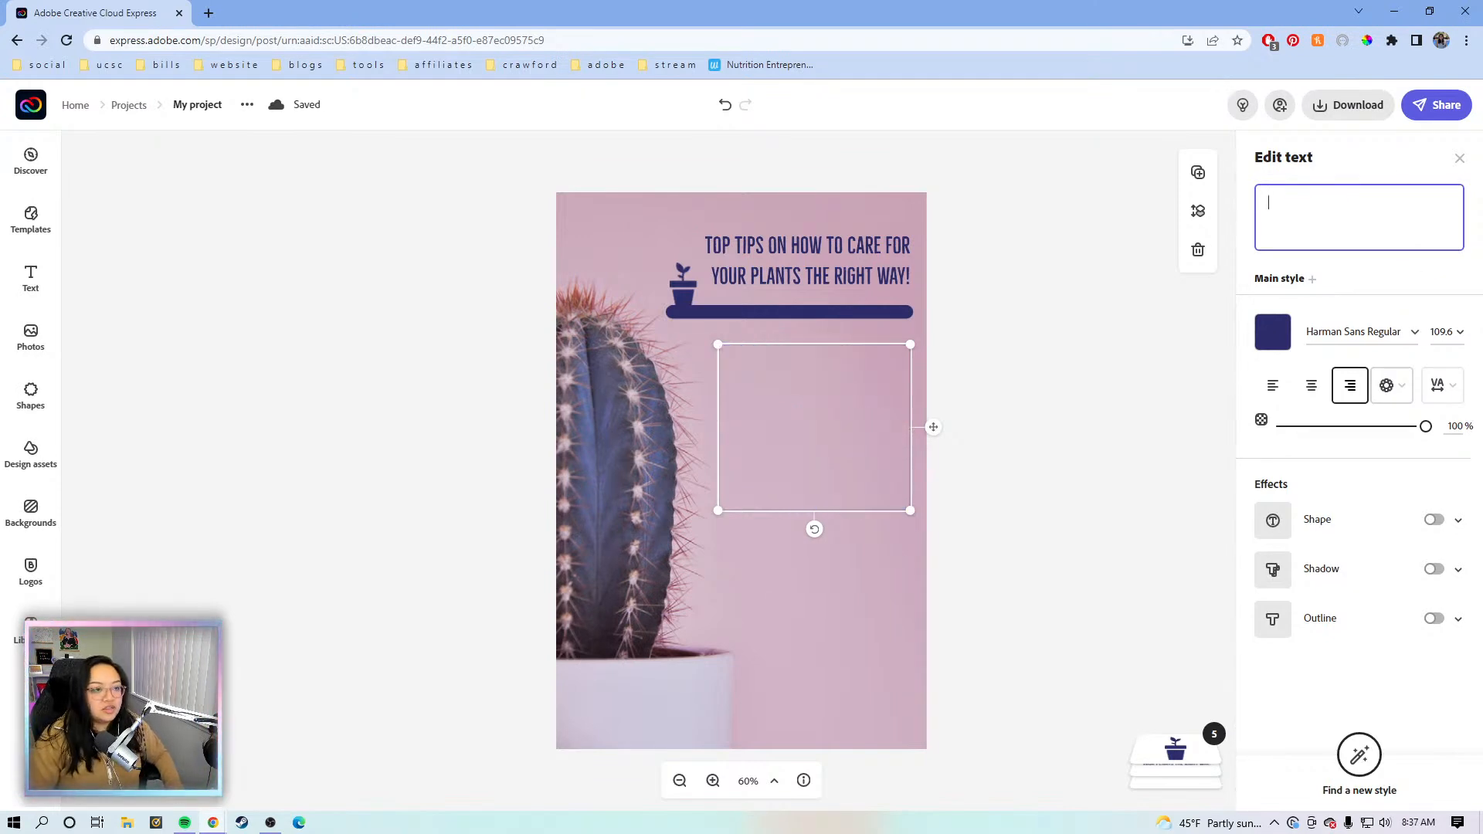
{"action": "type", "text": "3"}
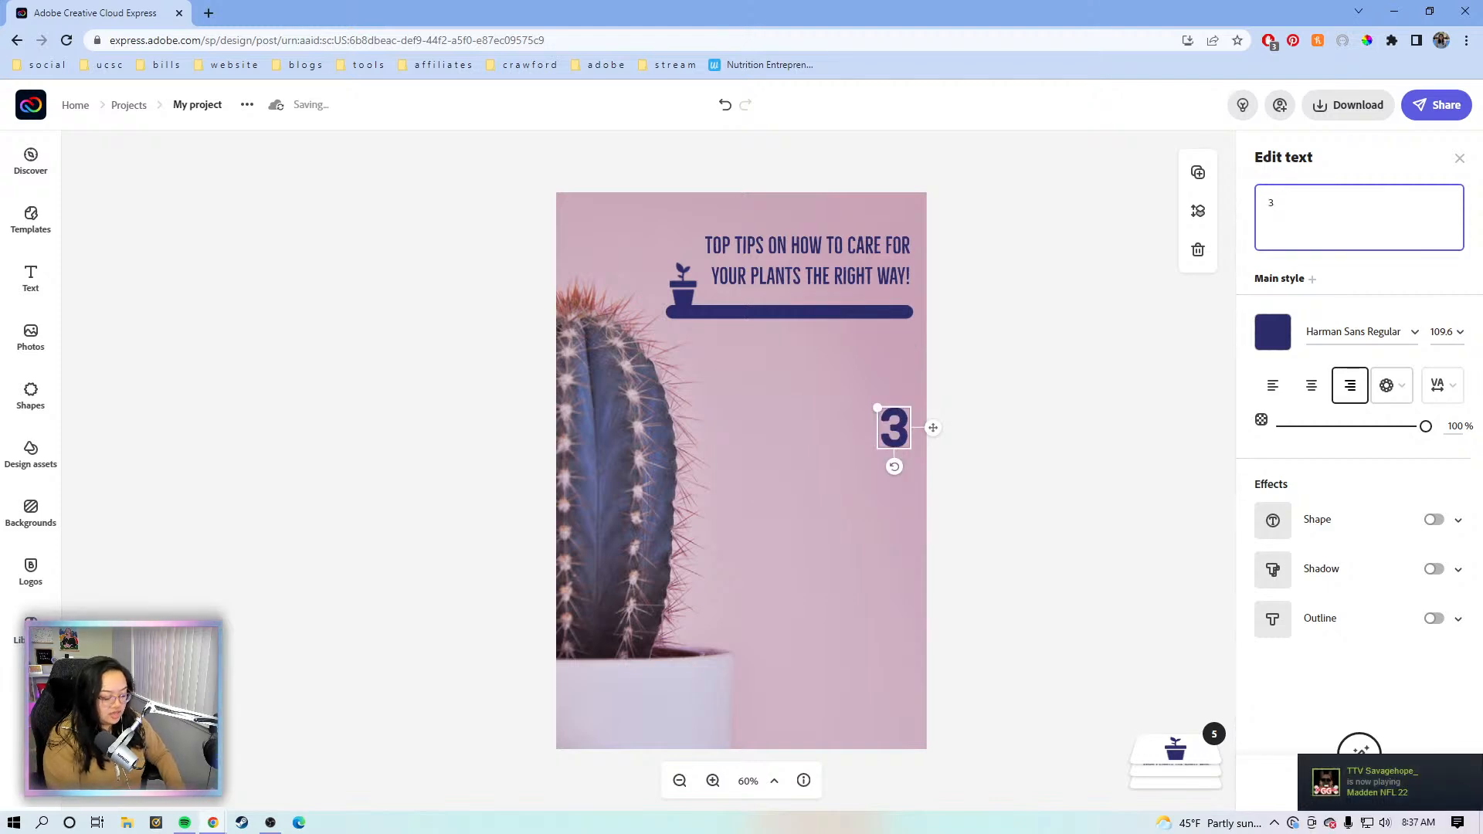
{"action": "type", "text": " Common "}
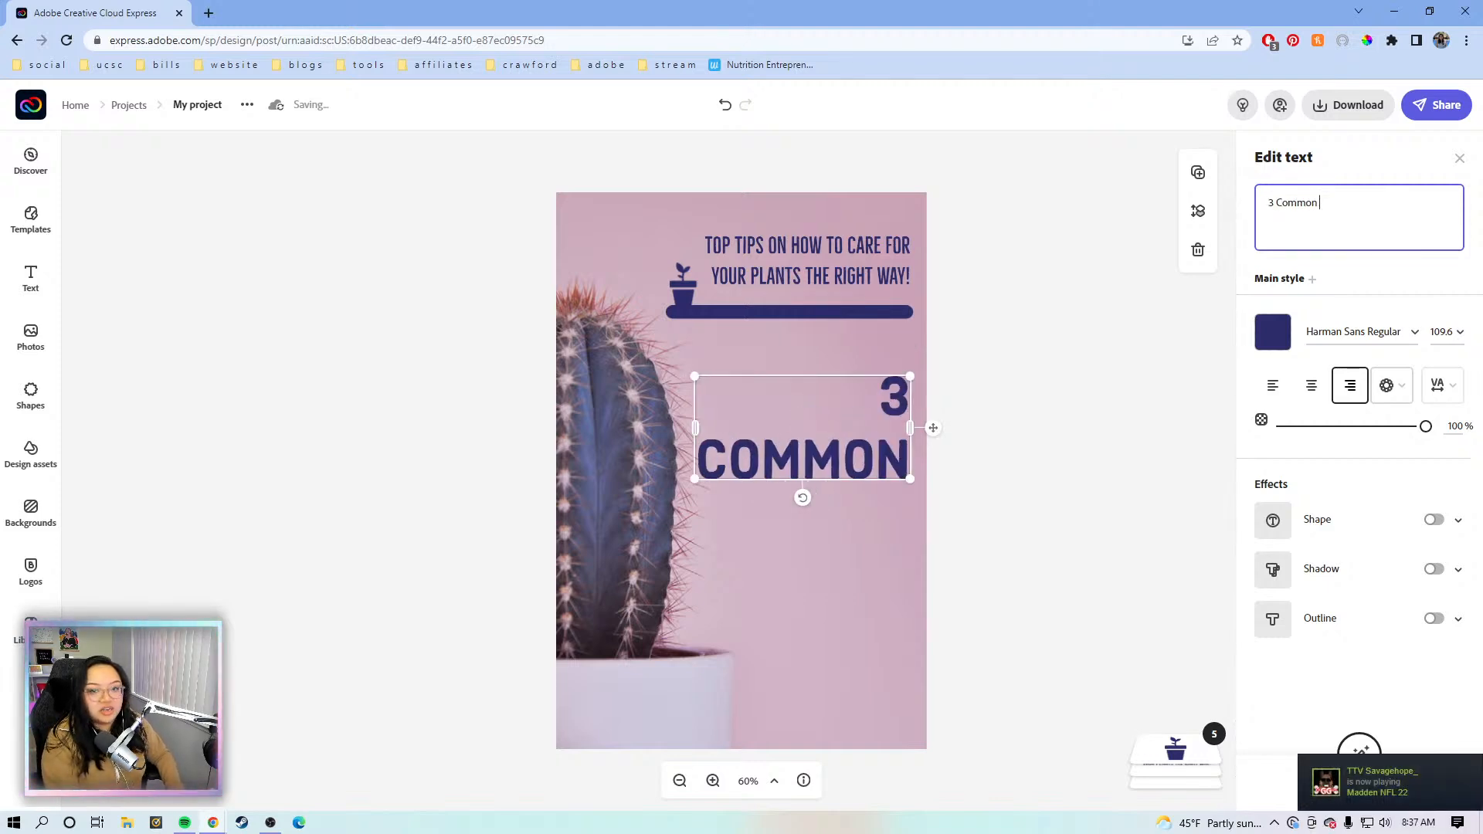
{"action": "type", "text": "mistakes new "}
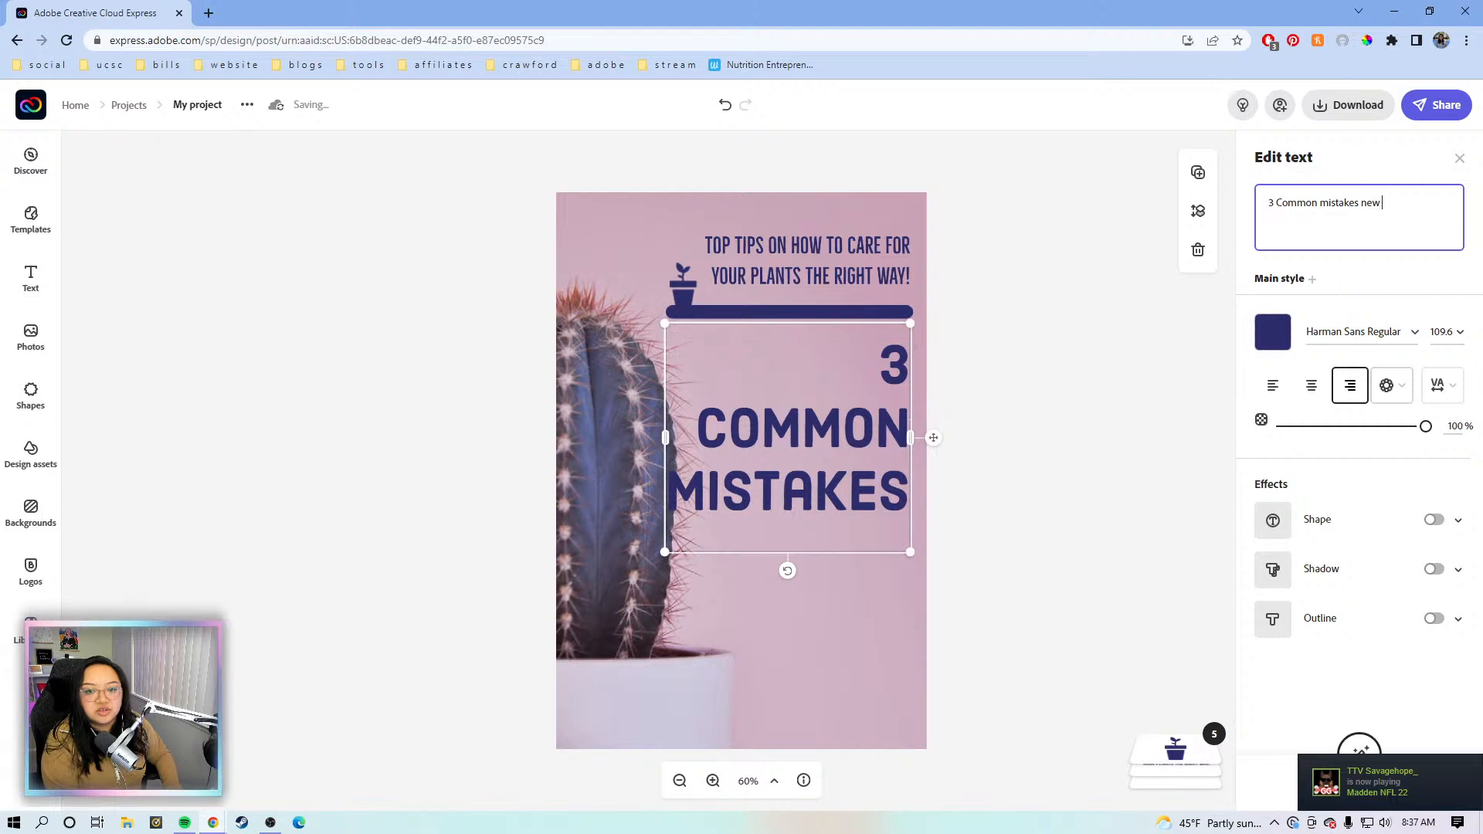
{"action": "type", "text": "plant parents make"}
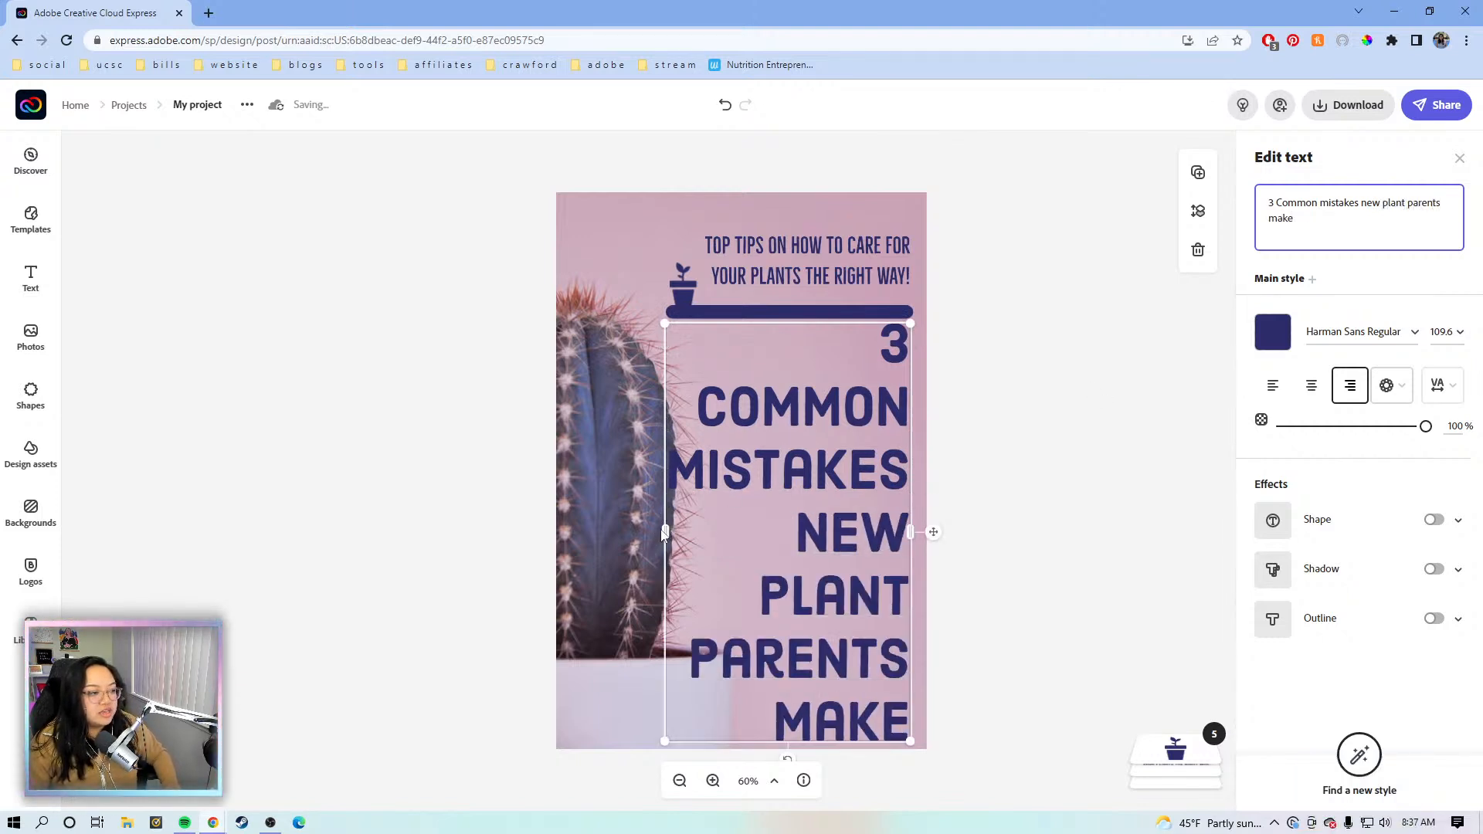
Step: Widen the title's text box, scale the text down so it clears the cactus, and position it just below the bar
{"action": "left_click_drag", "start_coordinate": [664, 532], "coordinate": [587, 540]}
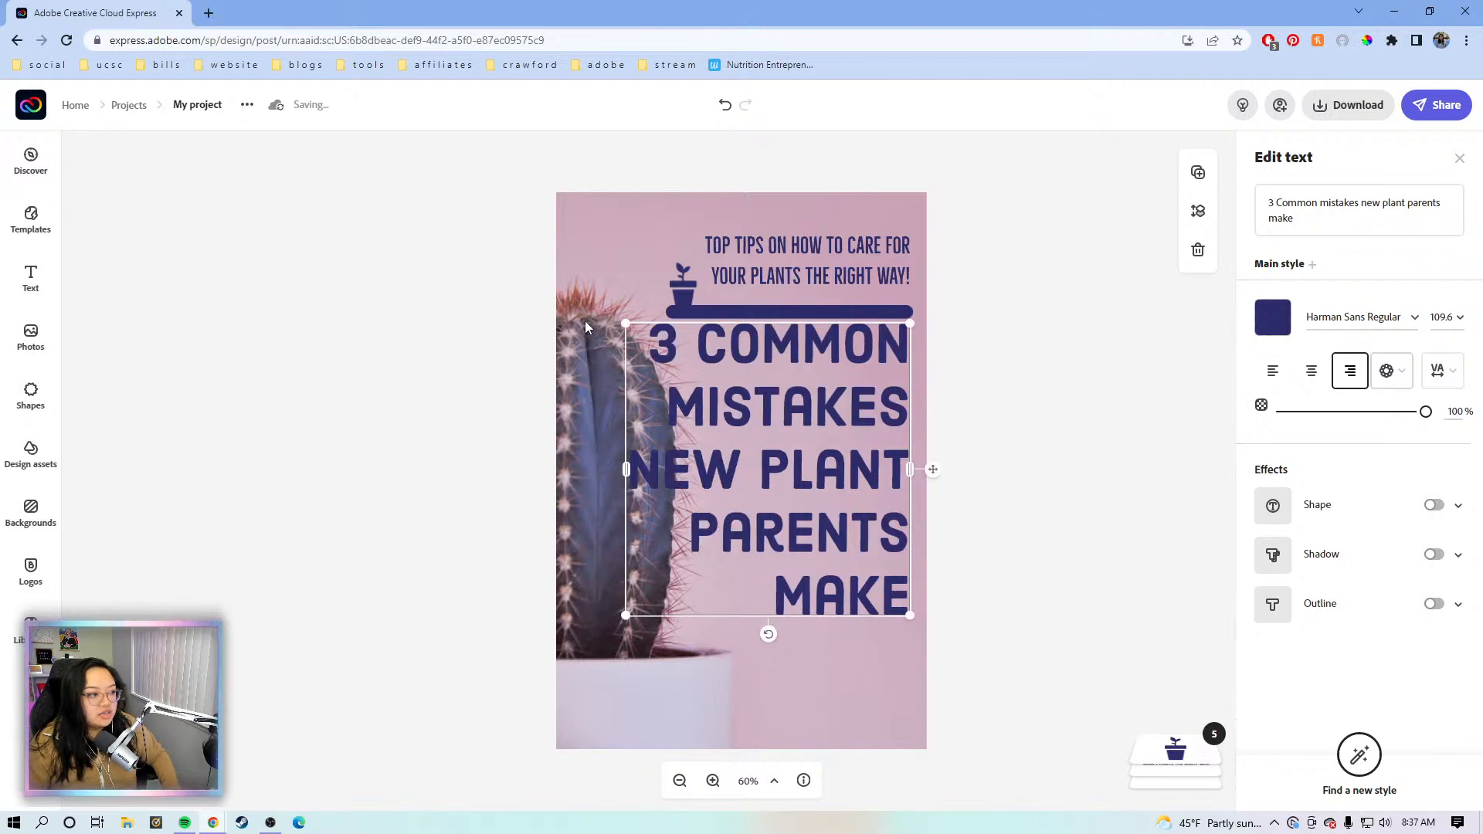
{"action": "left_click_drag", "start_coordinate": [635, 339], "coordinate": [697, 397]}
{"action": "left_click_drag", "start_coordinate": [803, 460], "coordinate": [810, 410]}
{"action": "left_click", "coordinate": [1086, 395]}
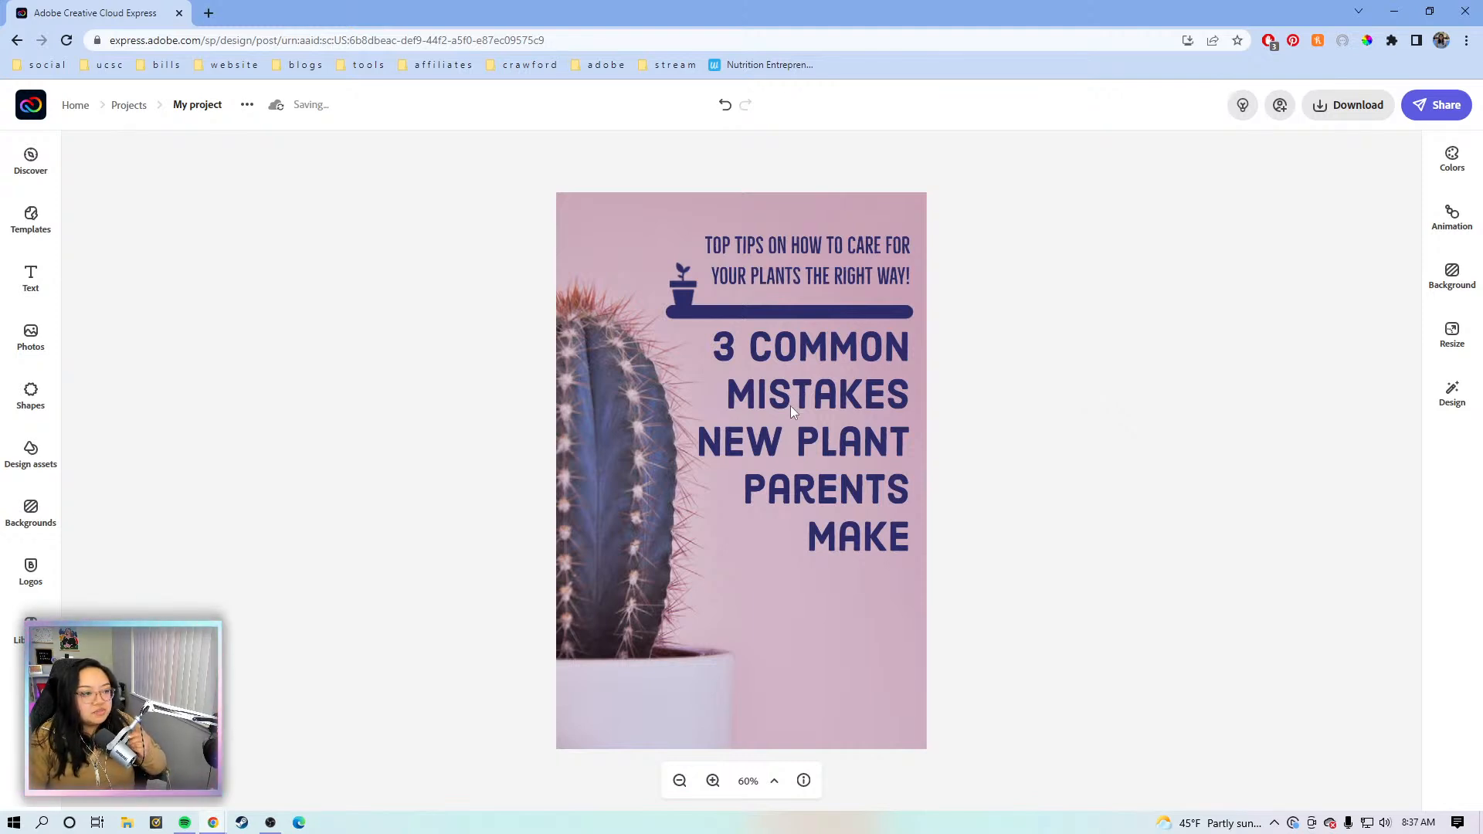
{"action": "left_click_drag", "start_coordinate": [789, 406], "coordinate": [785, 415]}
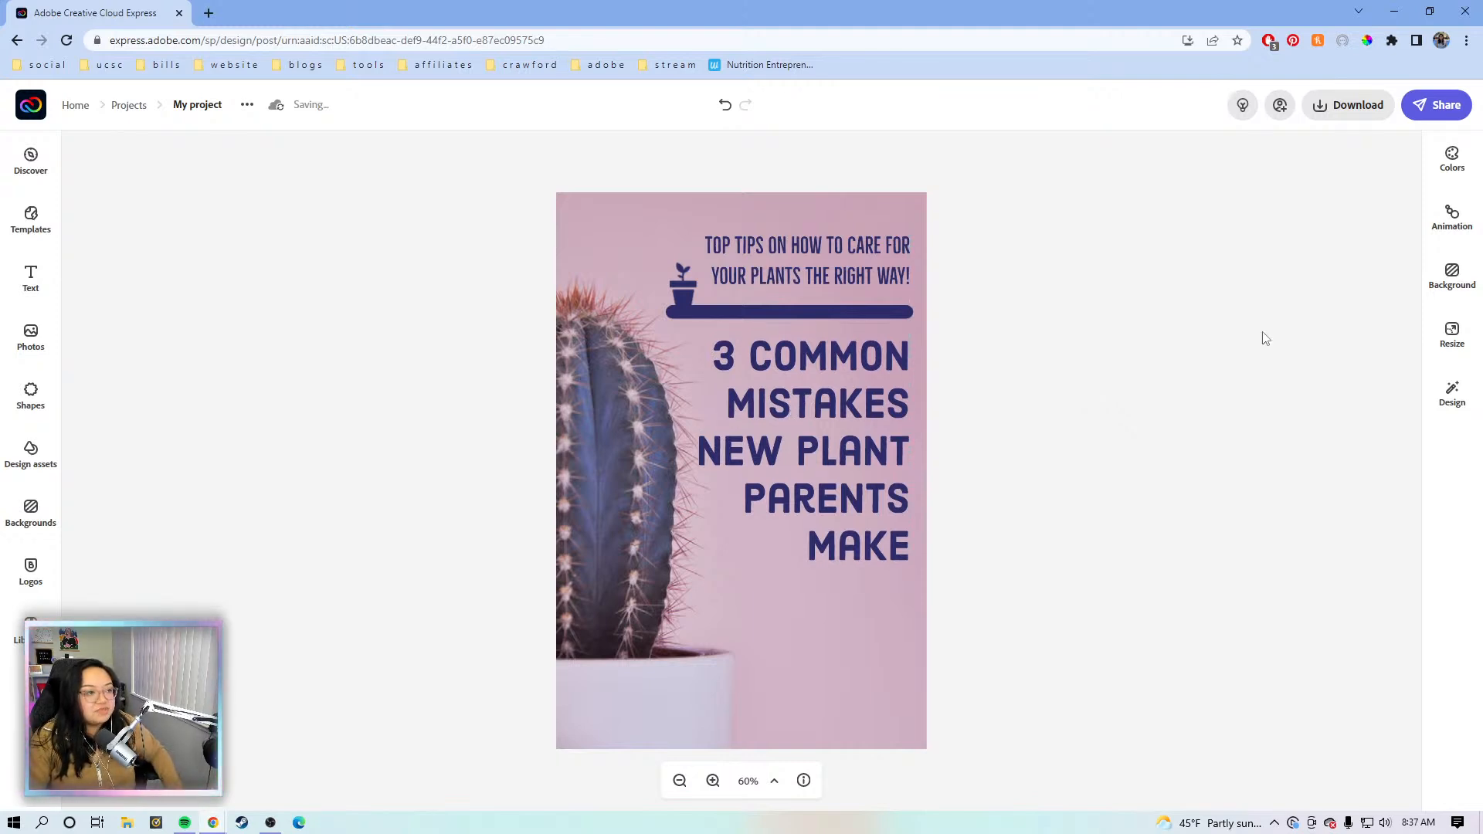
Step: Delete the "Top tips on how to care for your plants the right way!" subtitle and dismiss the chat notification
{"action": "left_click", "coordinate": [846, 263]}
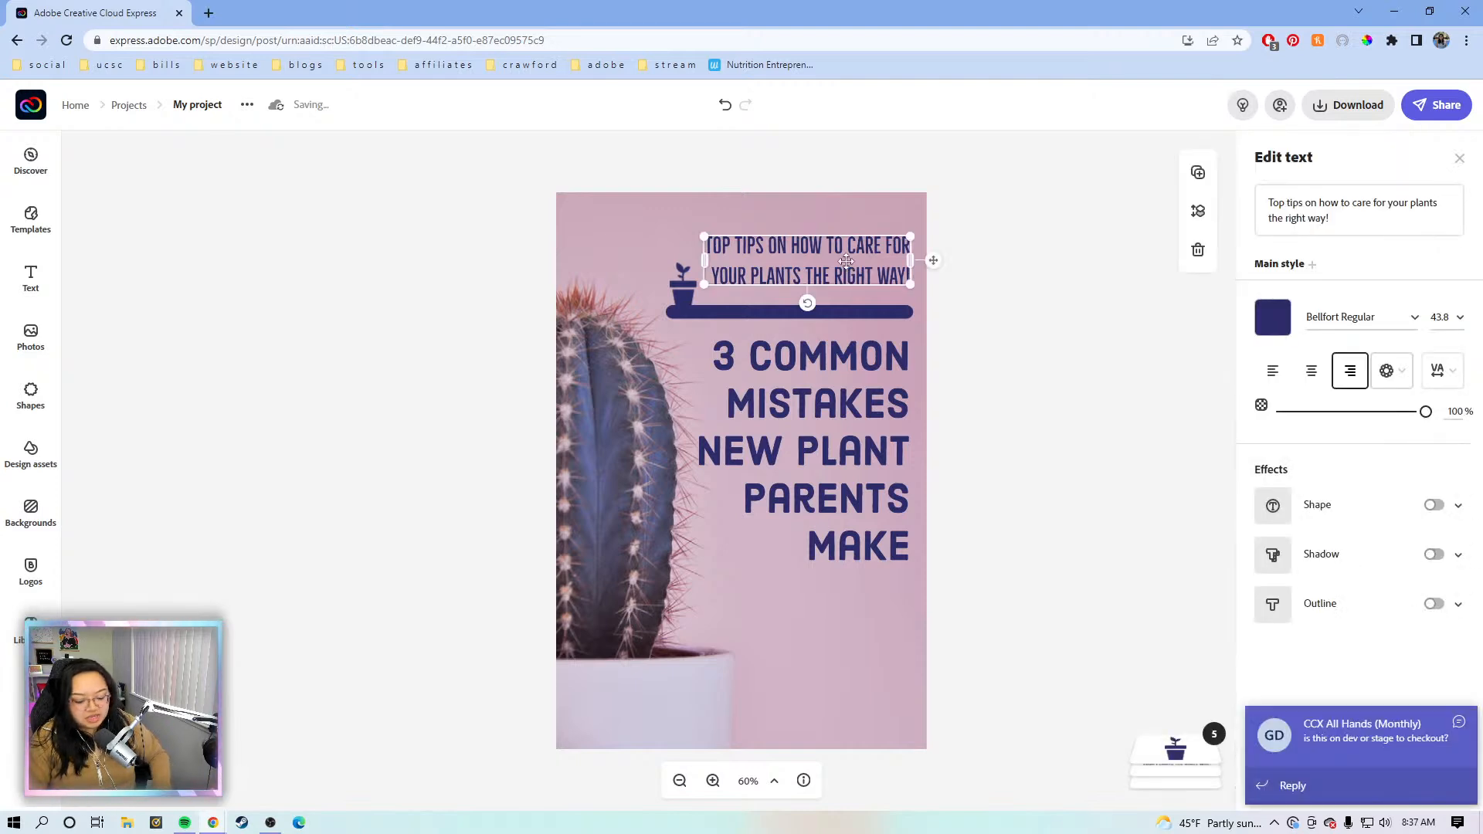
{"action": "key", "text": "Delete"}
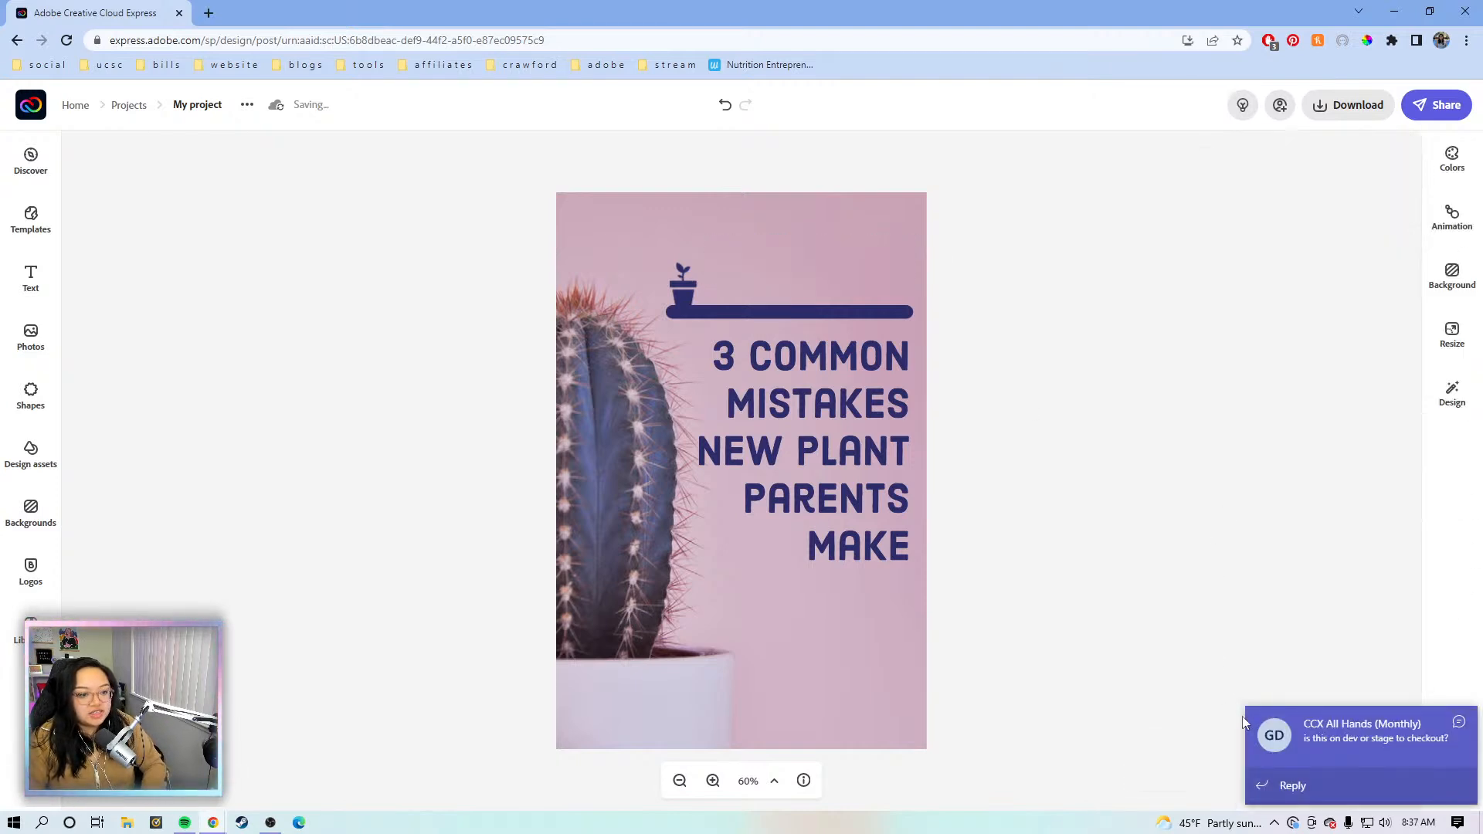
{"action": "left_click", "coordinate": [1459, 722]}
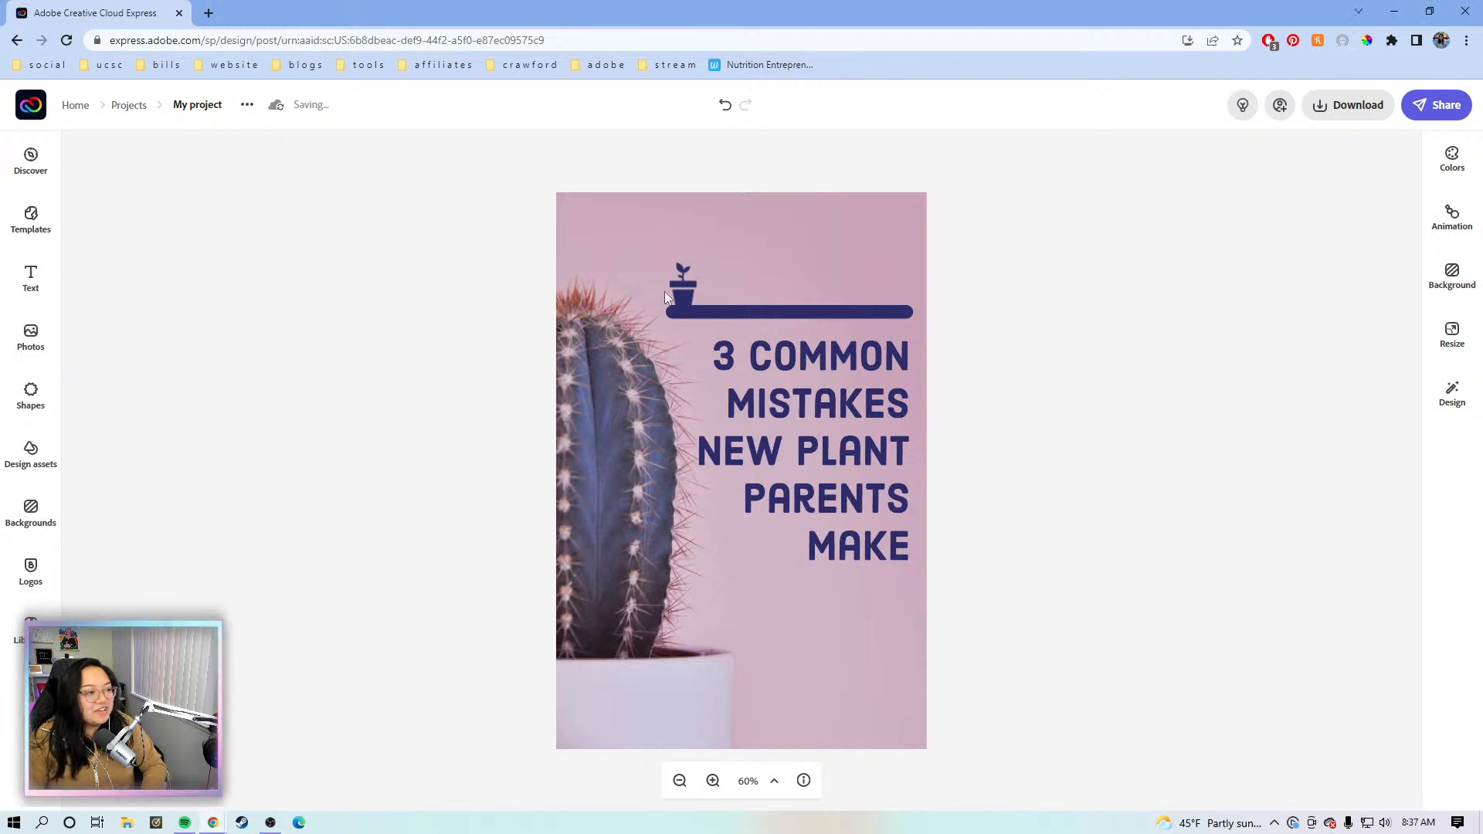
Step: Delete the rounded navy bar between the potted plant icon and the title
{"action": "left_click", "coordinate": [762, 314]}
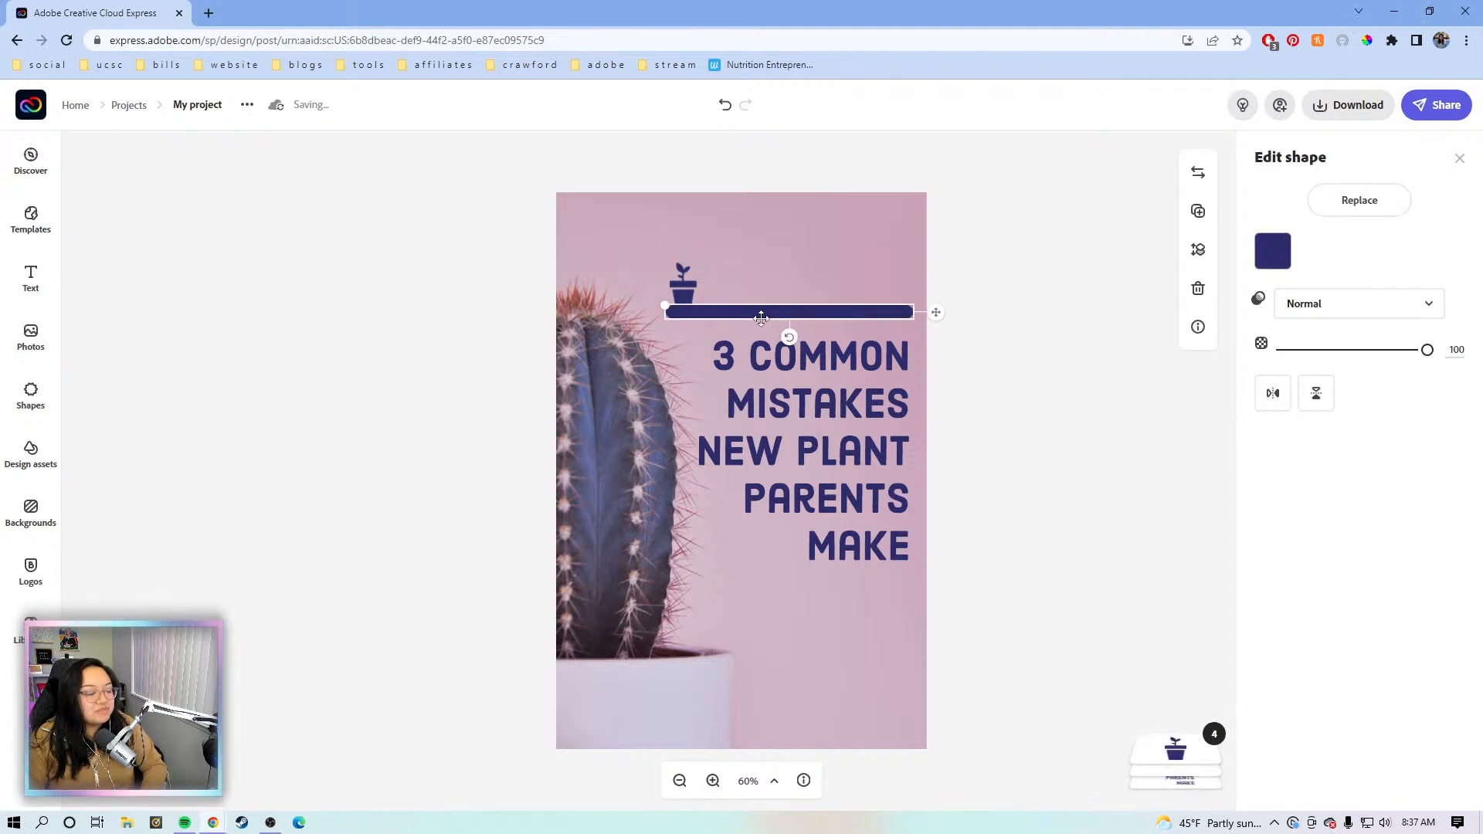
{"action": "mouse_move", "coordinate": [762, 318]}
{"action": "left_mouse_down"}
{"action": "mouse_move", "coordinate": [749, 333]}
{"action": "mouse_move", "coordinate": [763, 322]}
{"action": "left_mouse_up"}
{"action": "key", "text": "Delete"}
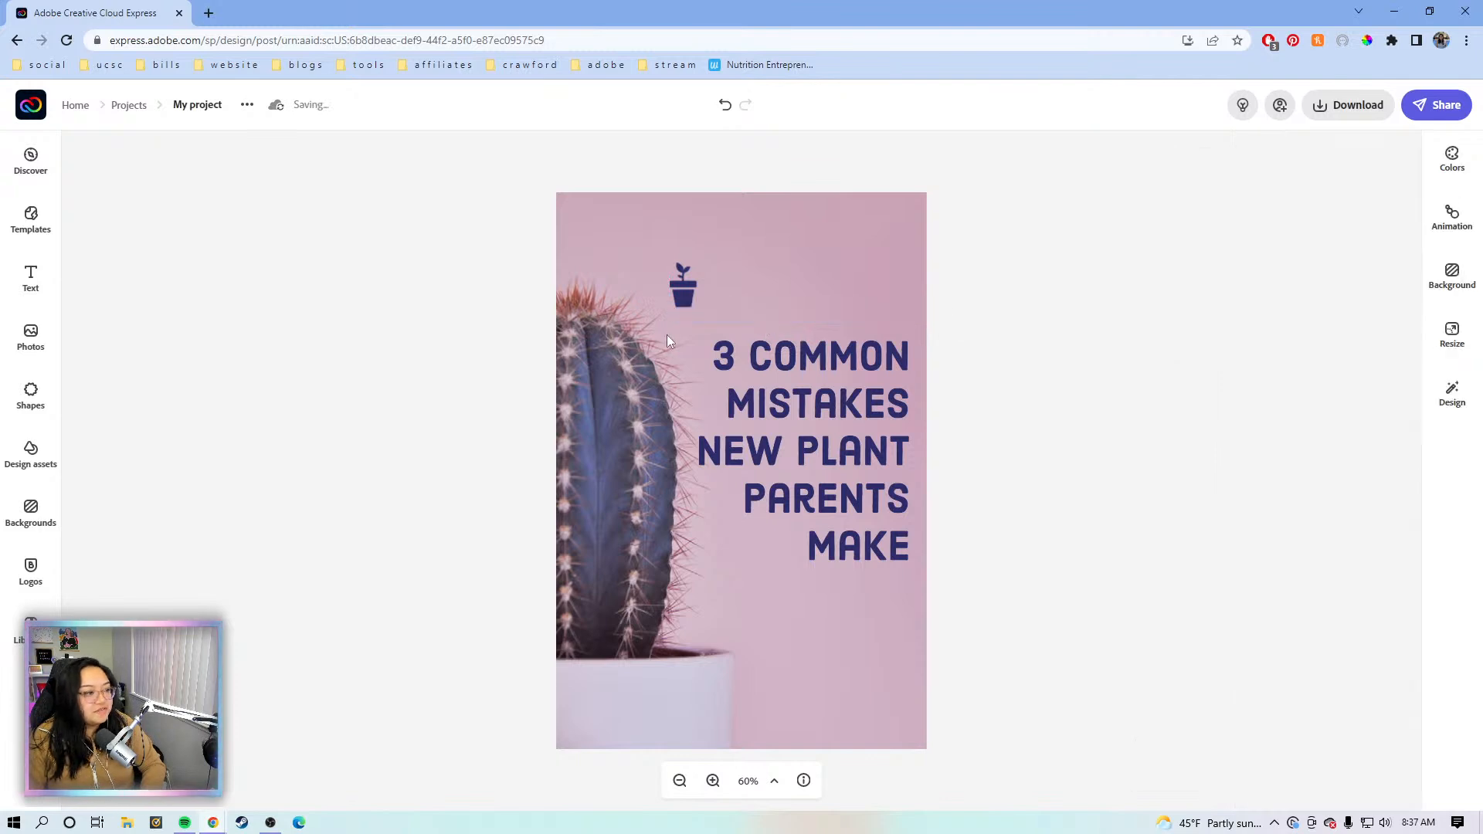
Step: Add the plain straight line from the Lines and arrows shapes and place it under the potted plant icon, above the title
{"action": "left_click", "coordinate": [23, 390]}
{"action": "scroll", "coordinate": [116, 479], "scroll_direction": "down", "scroll_amount": 3}
{"action": "scroll", "coordinate": [262, 519], "scroll_direction": "up", "scroll_amount": 1}
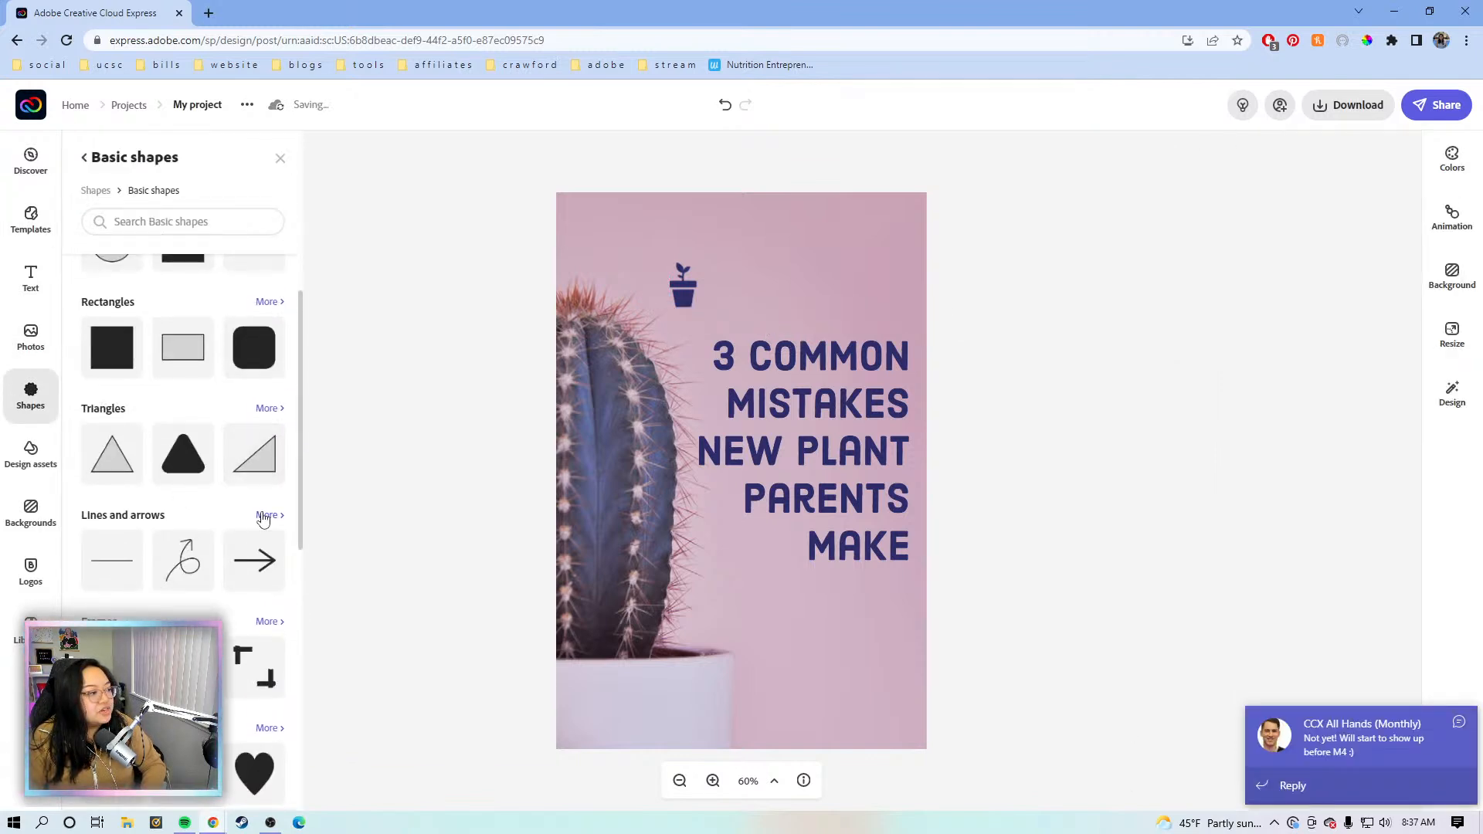
{"action": "left_click", "coordinate": [265, 516]}
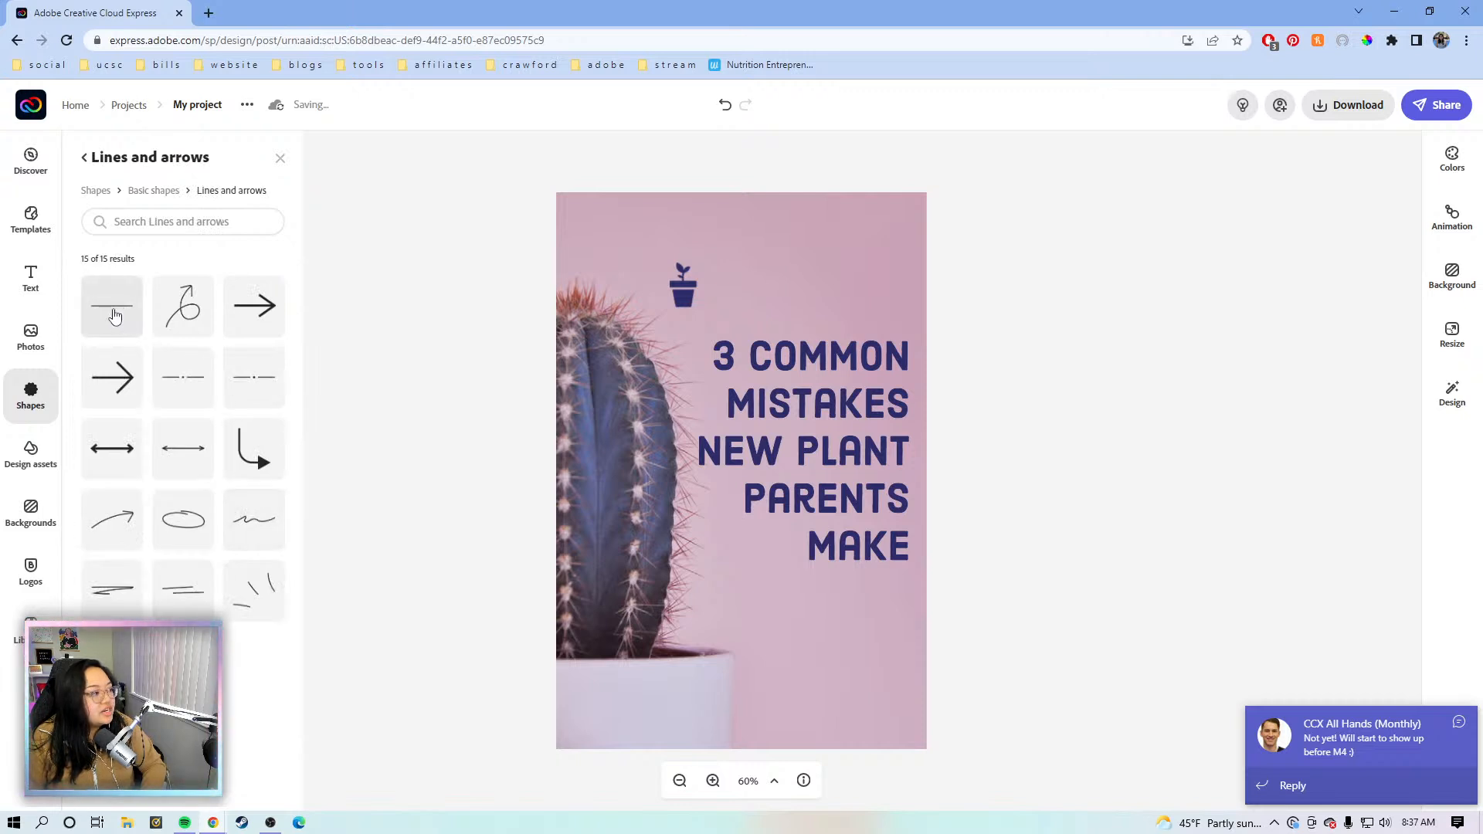
{"action": "left_click", "coordinate": [114, 315]}
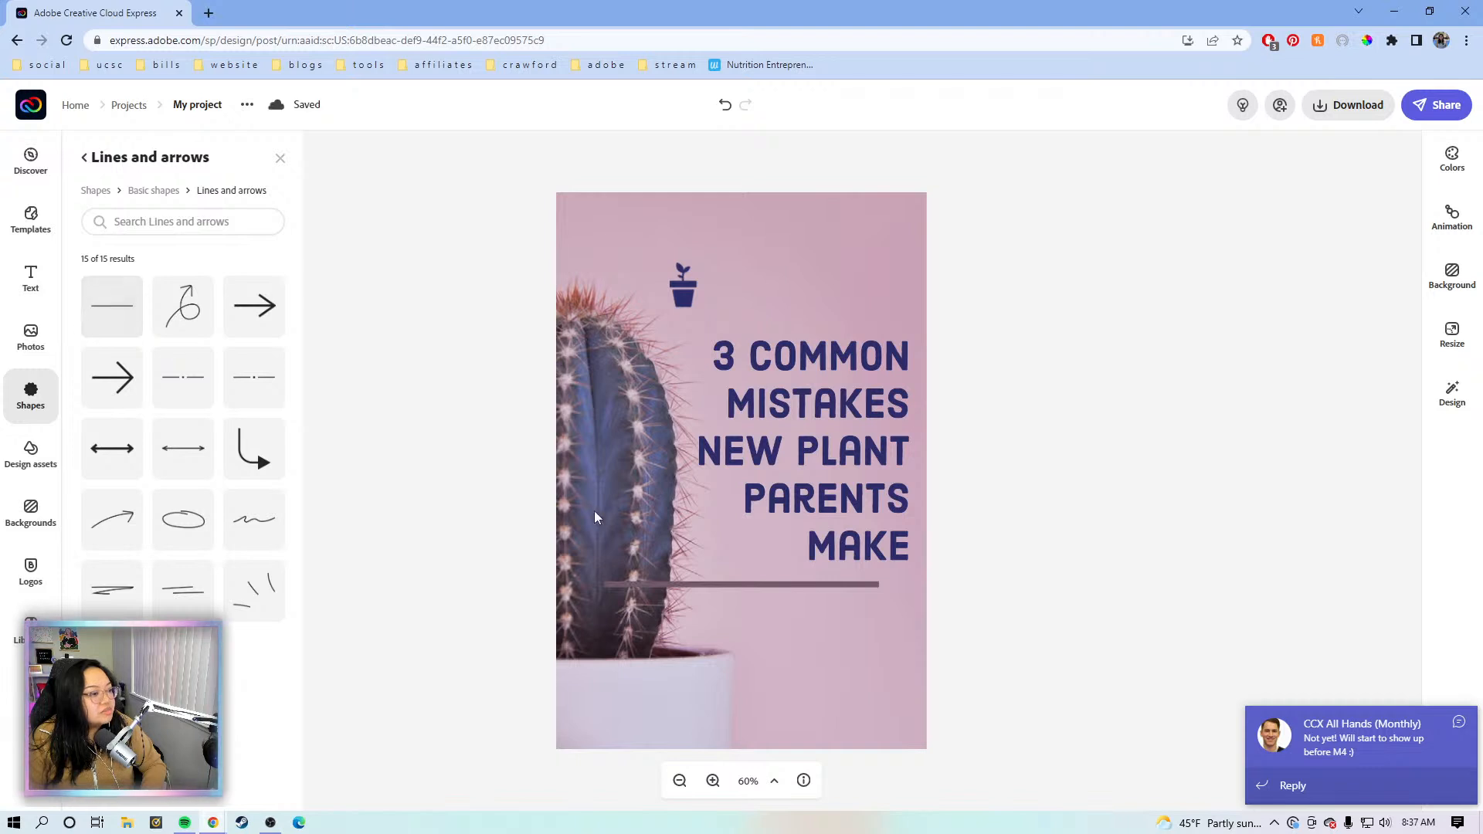
{"action": "left_click", "coordinate": [712, 587]}
{"action": "left_click_drag", "start_coordinate": [713, 587], "coordinate": [743, 312]}
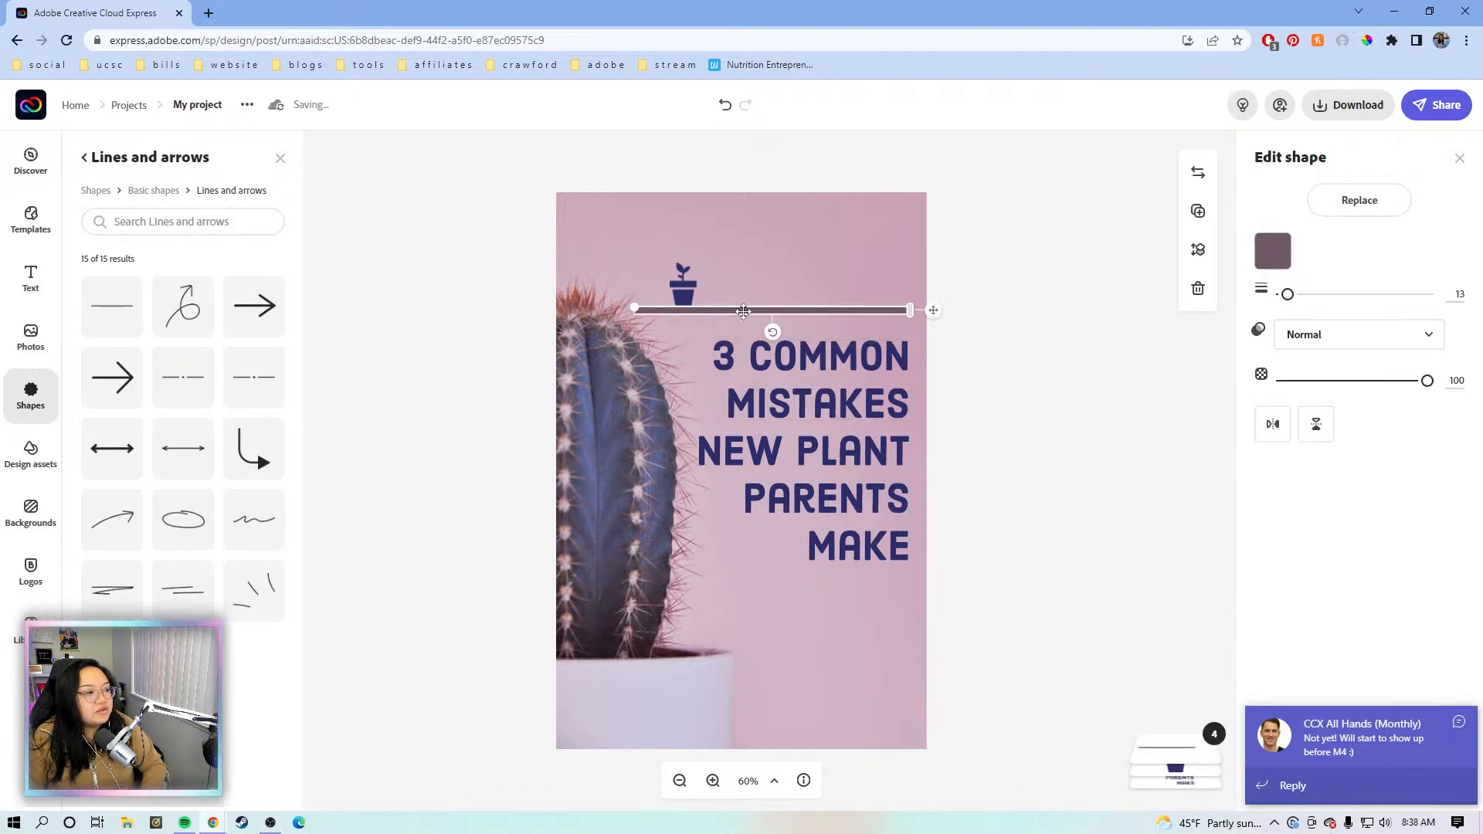
Step: Shorten the line slightly at its right end and set its thickness to 22
{"action": "mouse_move", "coordinate": [1288, 294]}
{"action": "left_mouse_down"}
{"action": "mouse_move", "coordinate": [1415, 301]}
{"action": "mouse_move", "coordinate": [1302, 312]}
{"action": "left_mouse_up"}
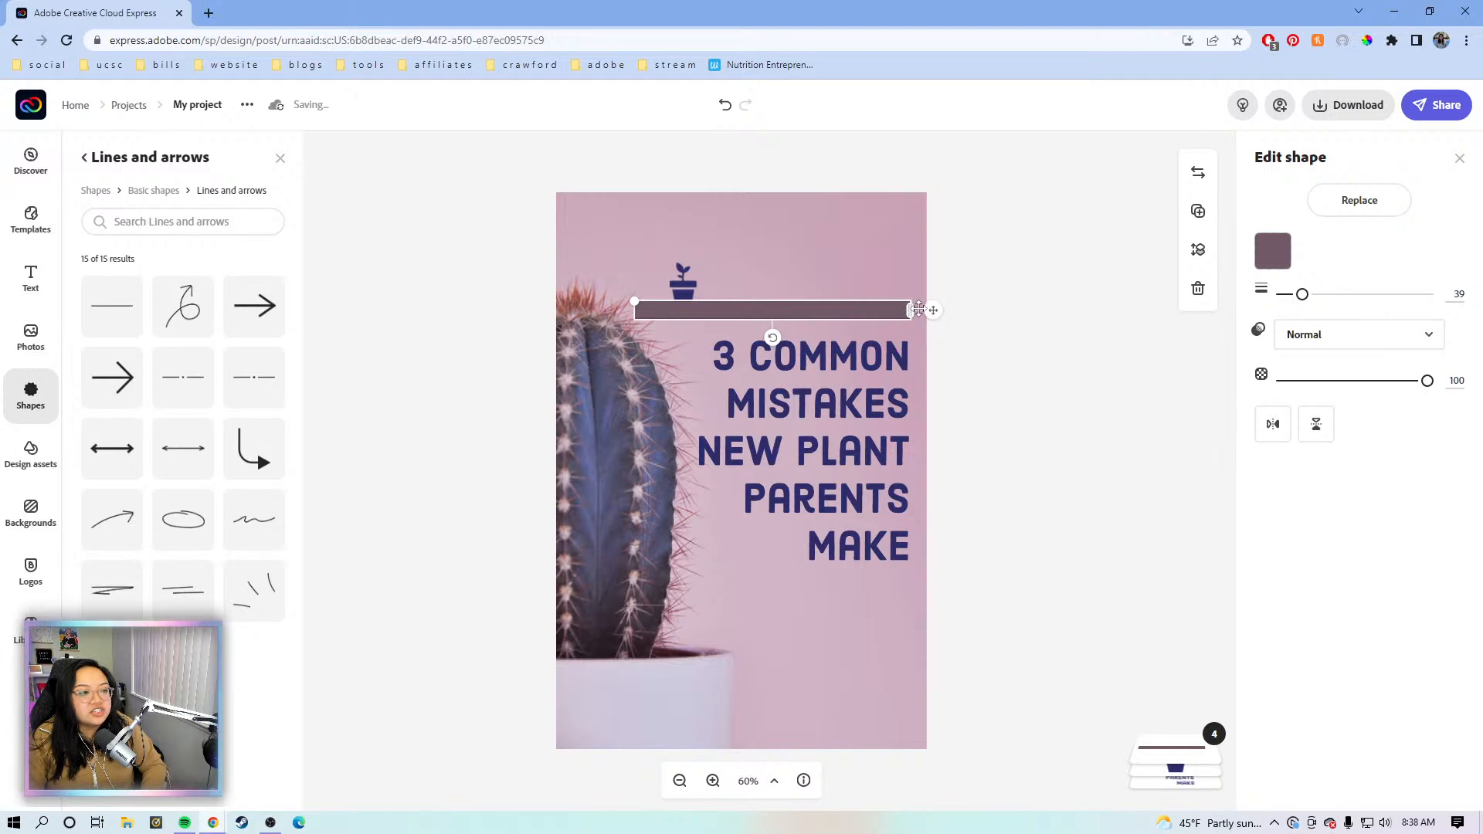
{"action": "mouse_move", "coordinate": [910, 310]}
{"action": "left_mouse_down"}
{"action": "mouse_move", "coordinate": [680, 311]}
{"action": "mouse_move", "coordinate": [899, 312]}
{"action": "left_mouse_up"}
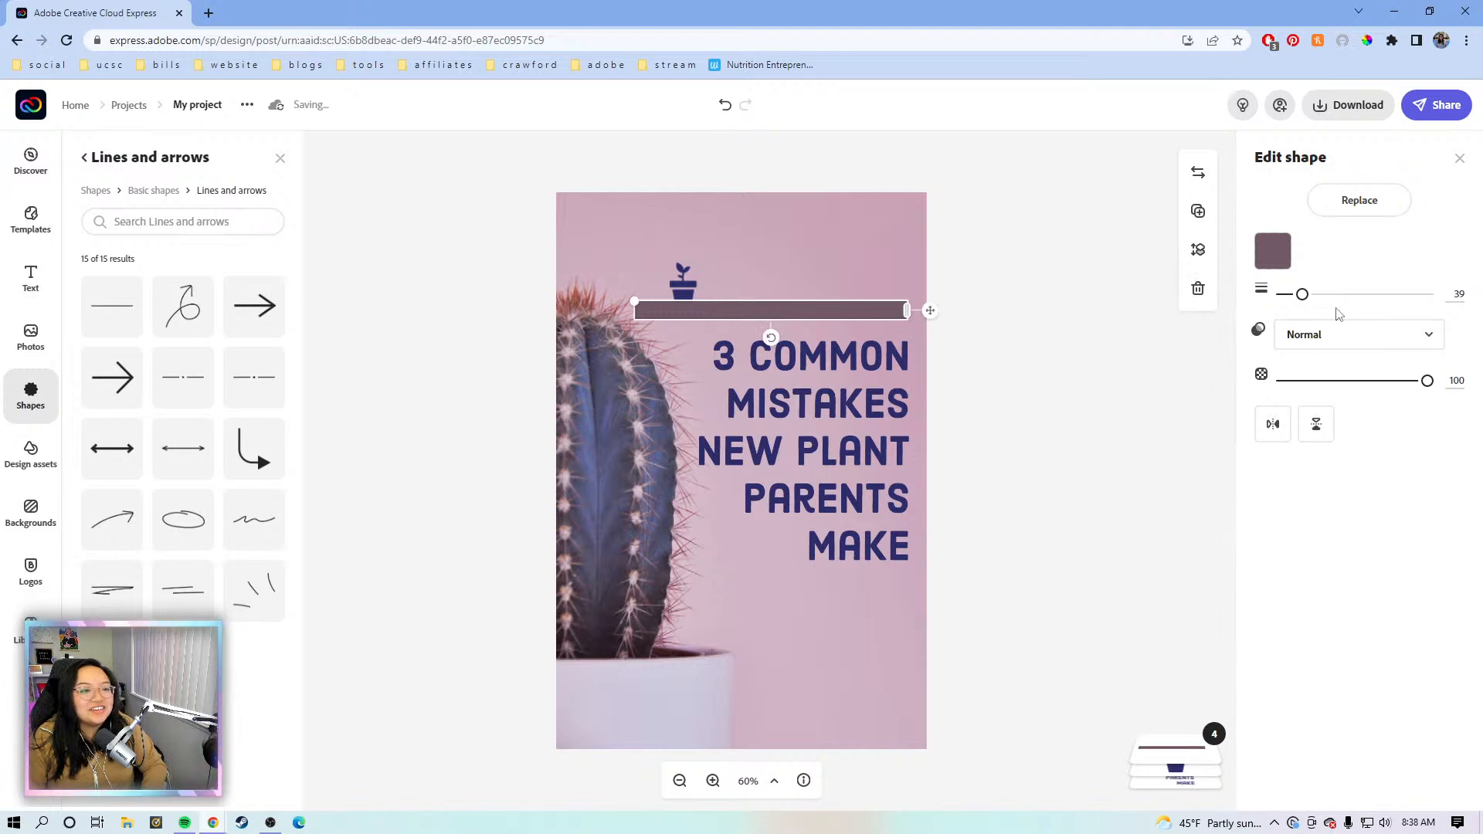
{"action": "left_click_drag", "start_coordinate": [1304, 295], "coordinate": [1292, 299]}
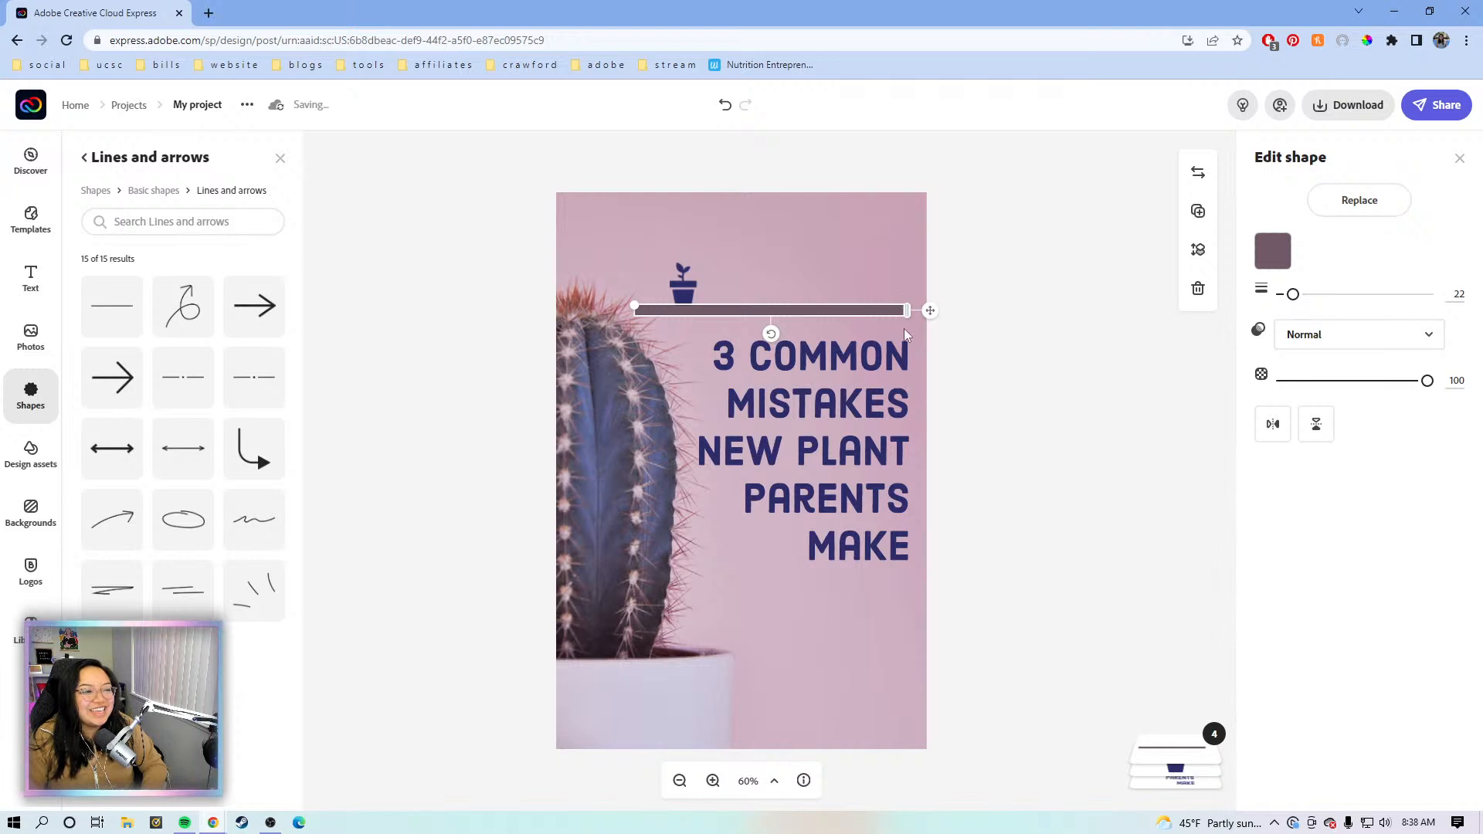
Step: Shorten the line to about the title's width, align its right end with the title, and stand the potted plant icon on its left part
{"action": "left_click_drag", "start_coordinate": [901, 314], "coordinate": [927, 332]}
{"action": "left_click_drag", "start_coordinate": [693, 296], "coordinate": [721, 306]}
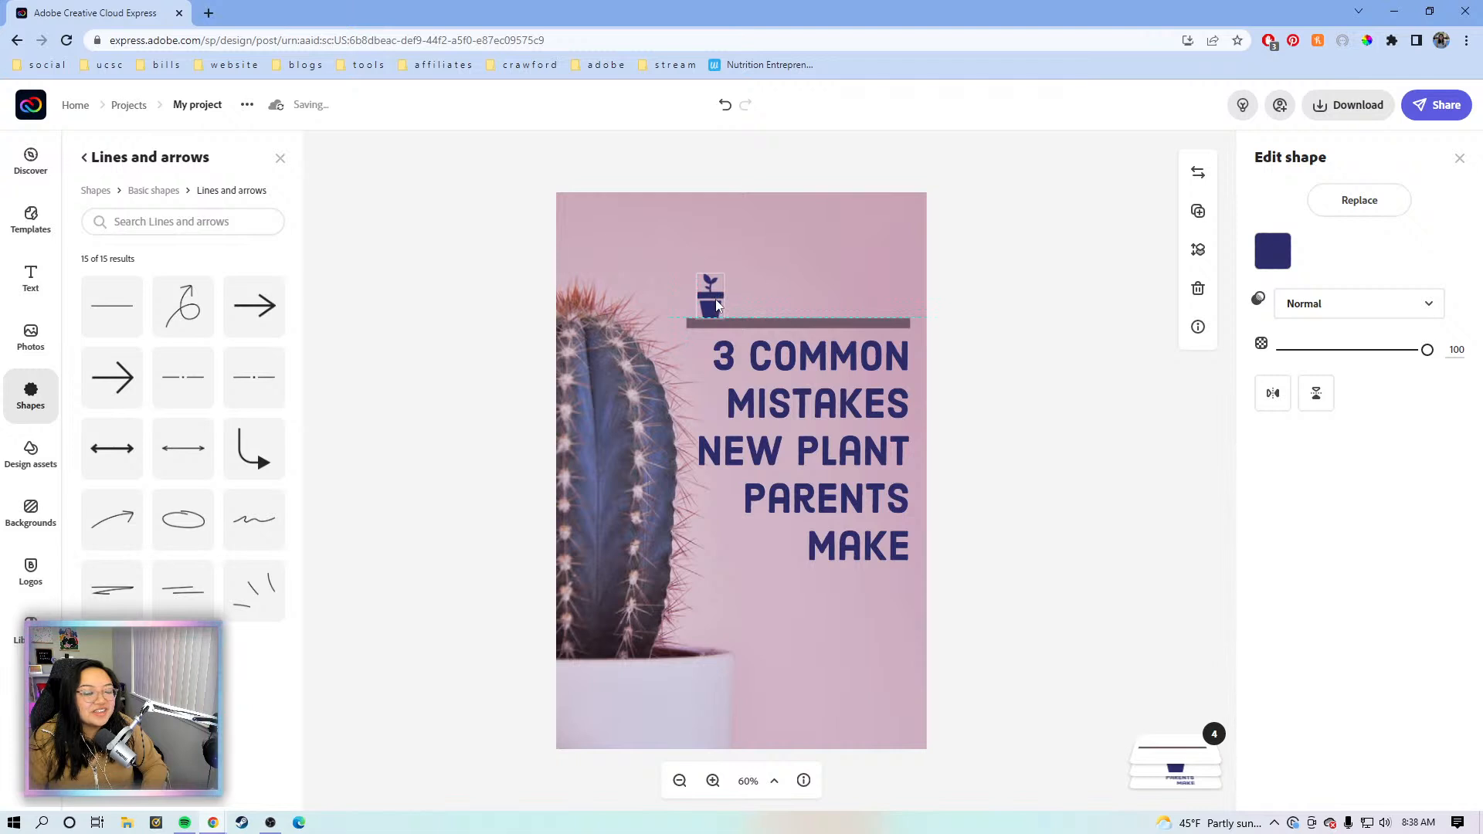
{"action": "left_click", "coordinate": [750, 323]}
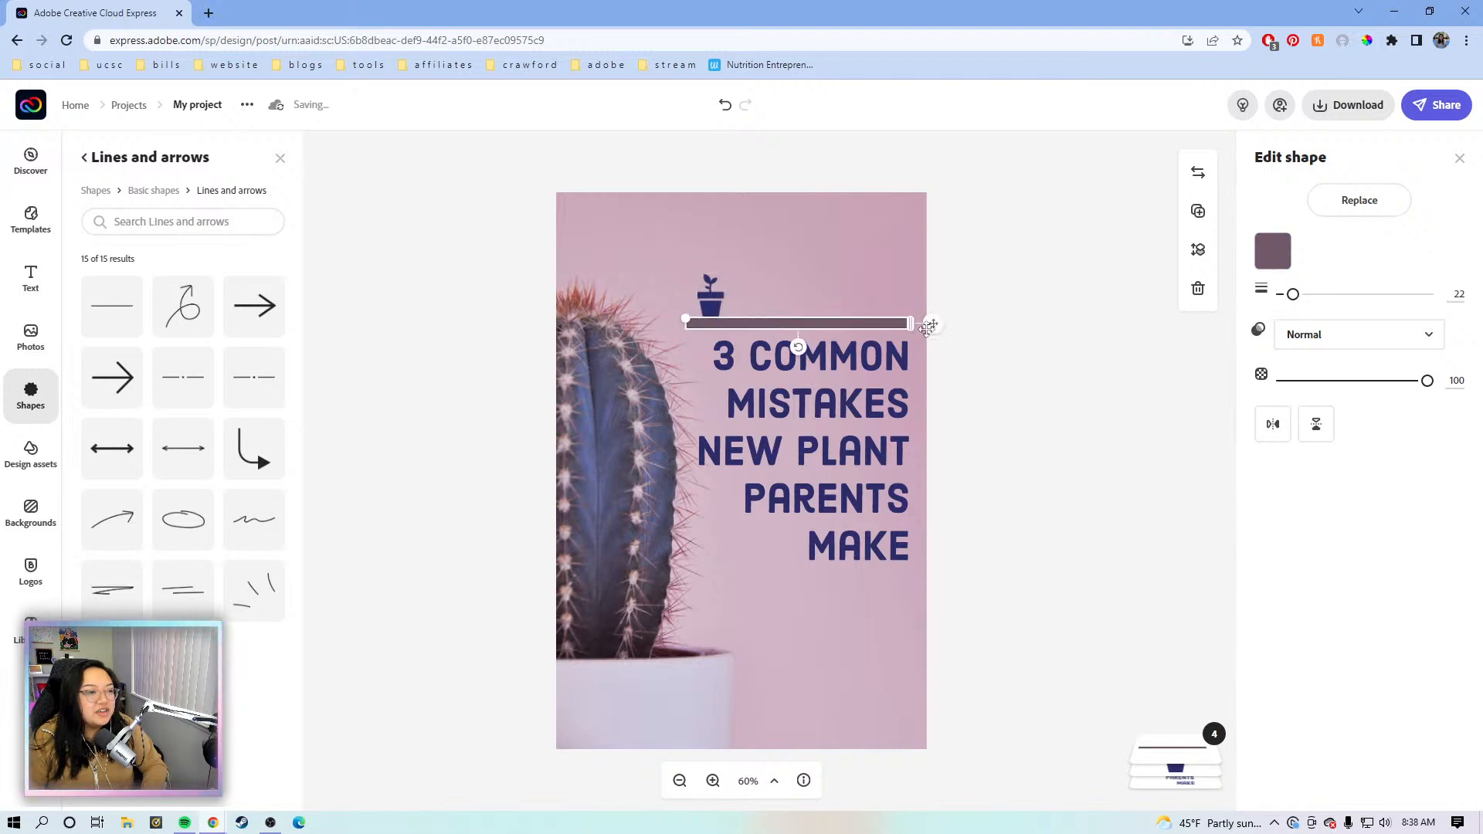
{"action": "mouse_move", "coordinate": [910, 323]}
{"action": "left_mouse_down"}
{"action": "mouse_move", "coordinate": [894, 324]}
{"action": "mouse_move", "coordinate": [927, 328]}
{"action": "left_mouse_up"}
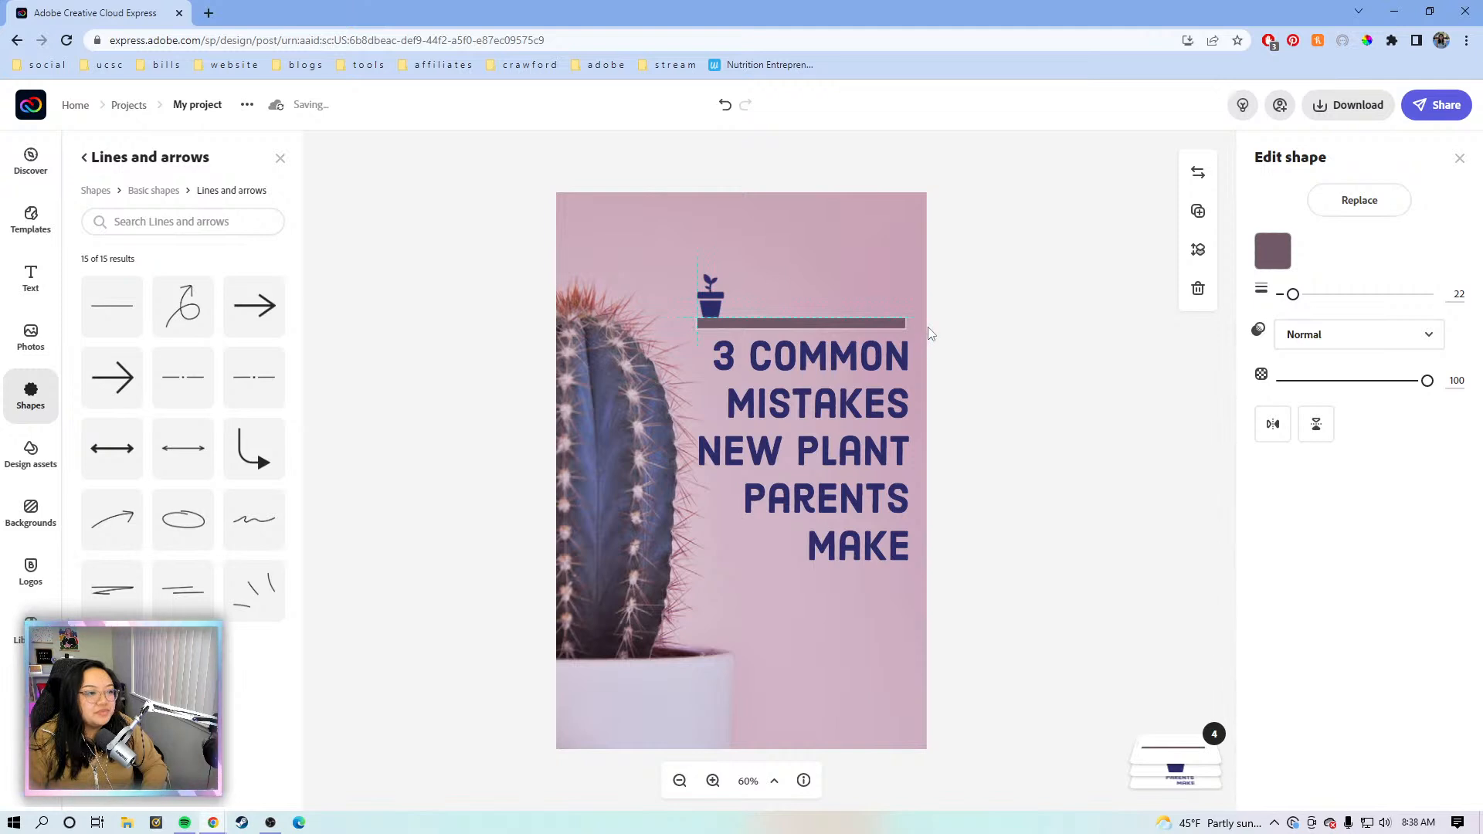
{"action": "left_click_drag", "start_coordinate": [935, 332], "coordinate": [940, 333]}
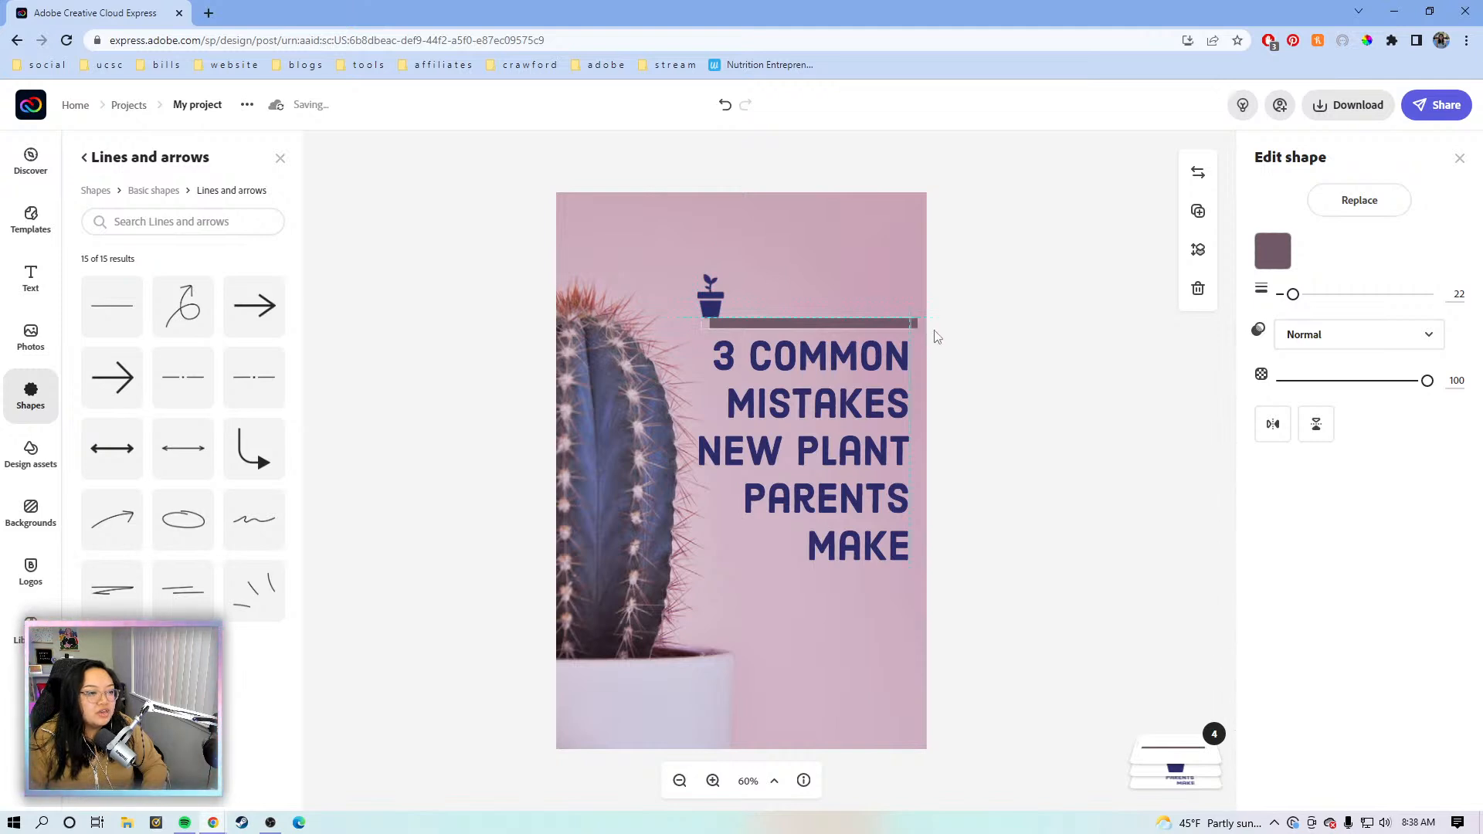
{"action": "left_click", "coordinate": [713, 299]}
{"action": "left_click_drag", "start_coordinate": [732, 304], "coordinate": [727, 306]}
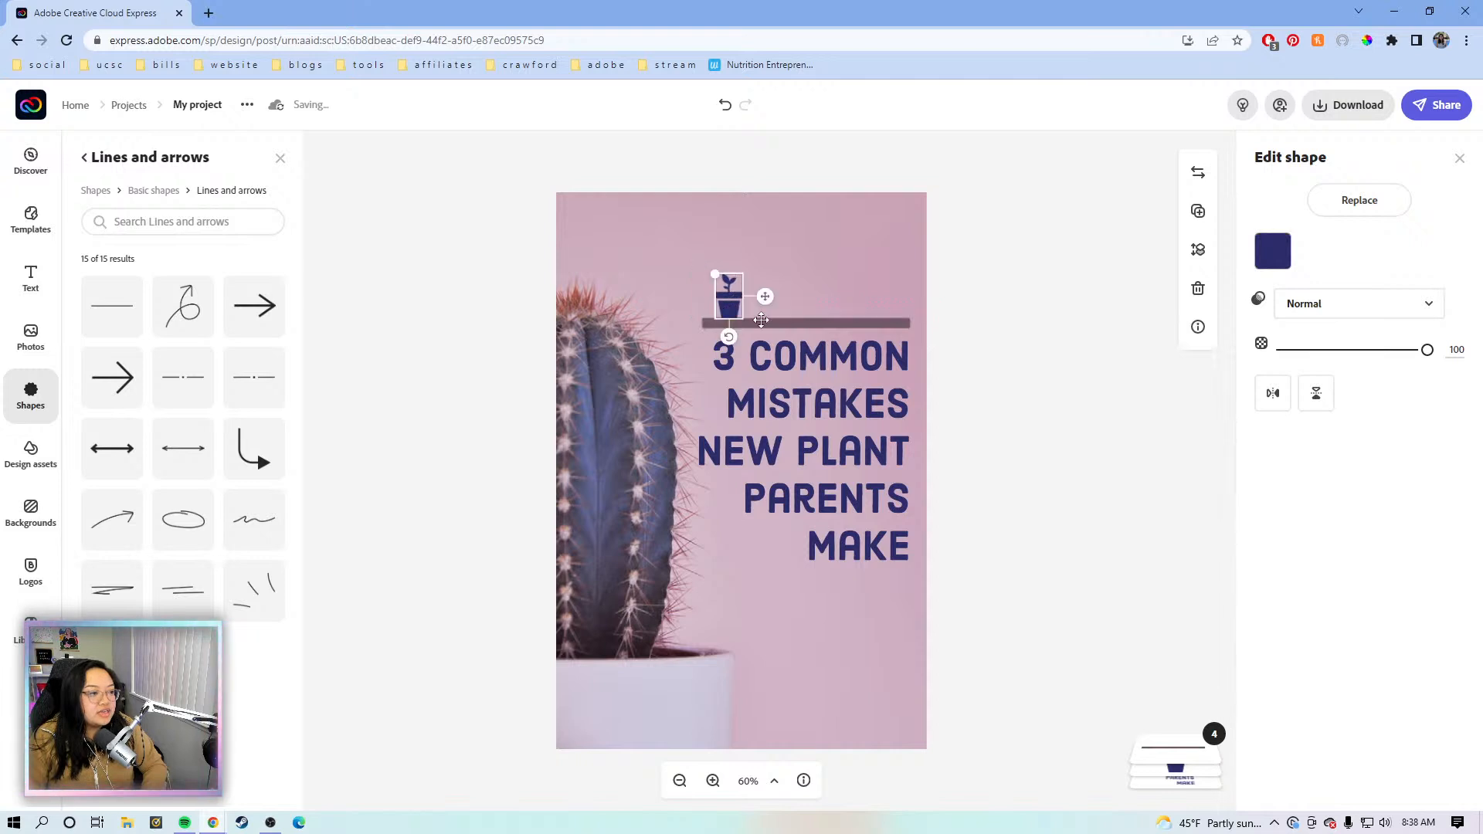
{"action": "left_click", "coordinate": [761, 321]}
{"action": "left_click", "coordinate": [1272, 252]}
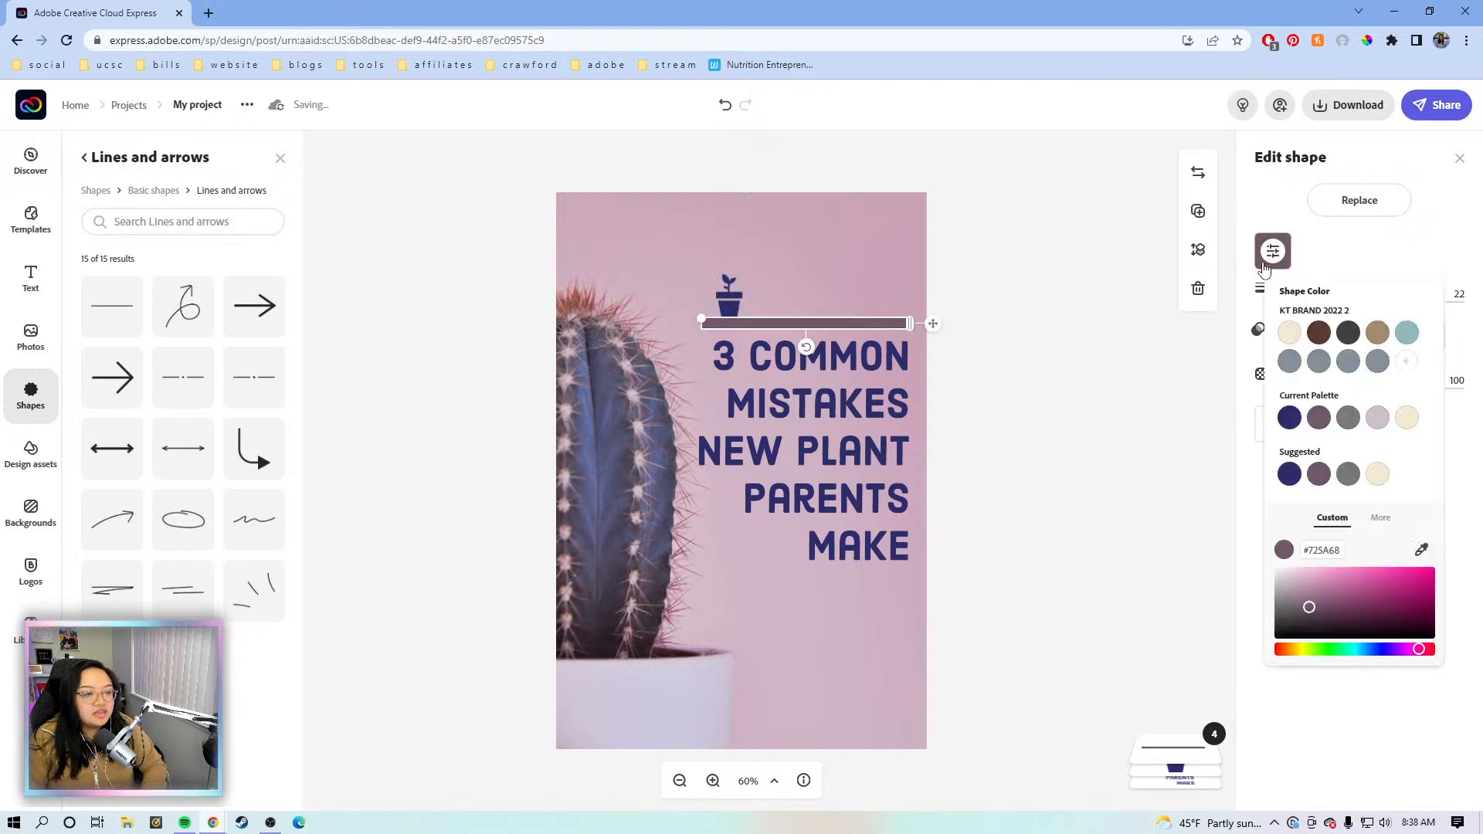
{"action": "left_click", "coordinate": [1329, 257]}
Step: Try deleting the pink cactus background photo and undo the deletion
{"action": "left_click", "coordinate": [668, 500]}
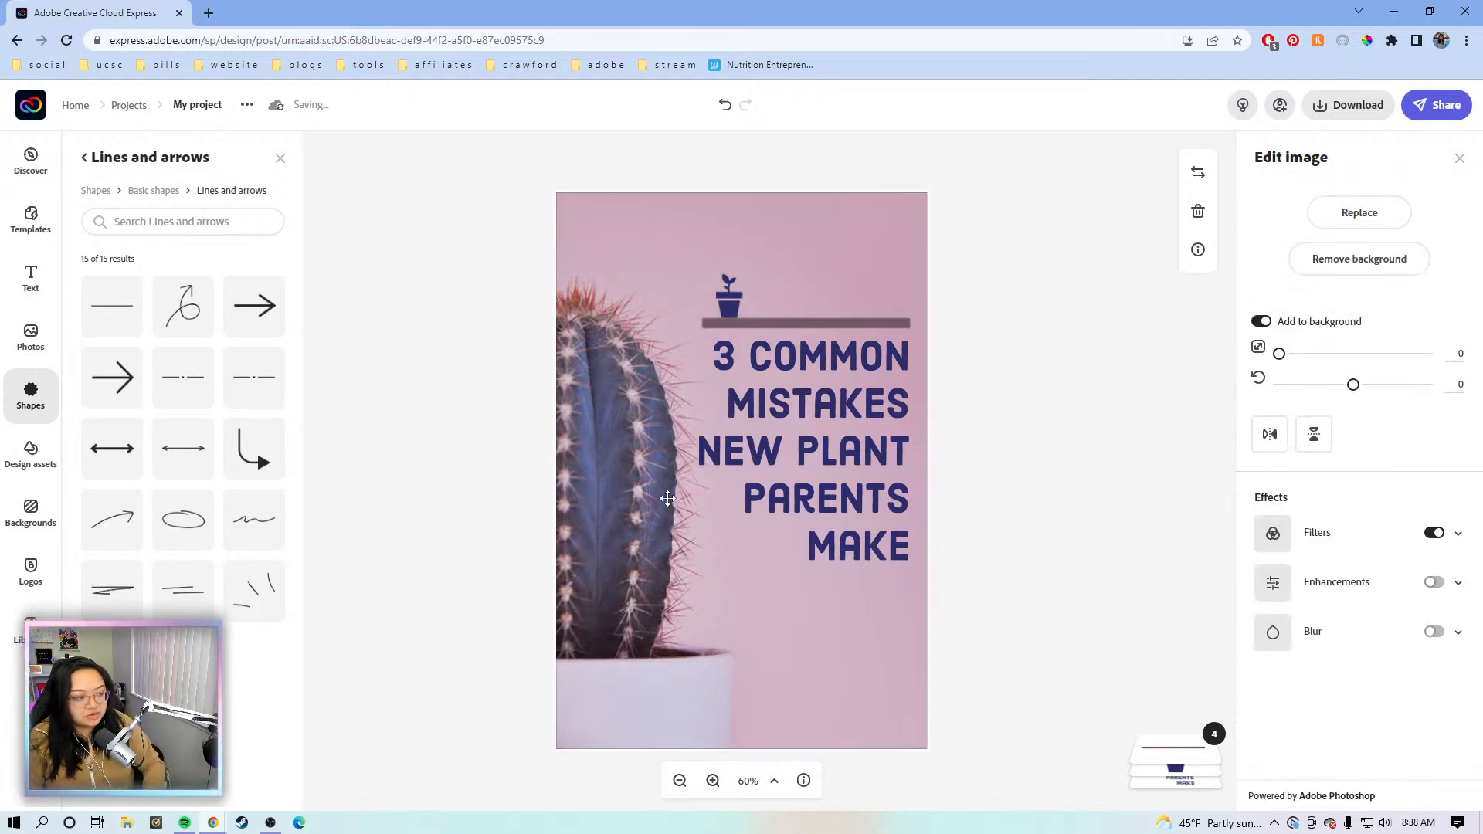
{"action": "key", "text": "Delete"}
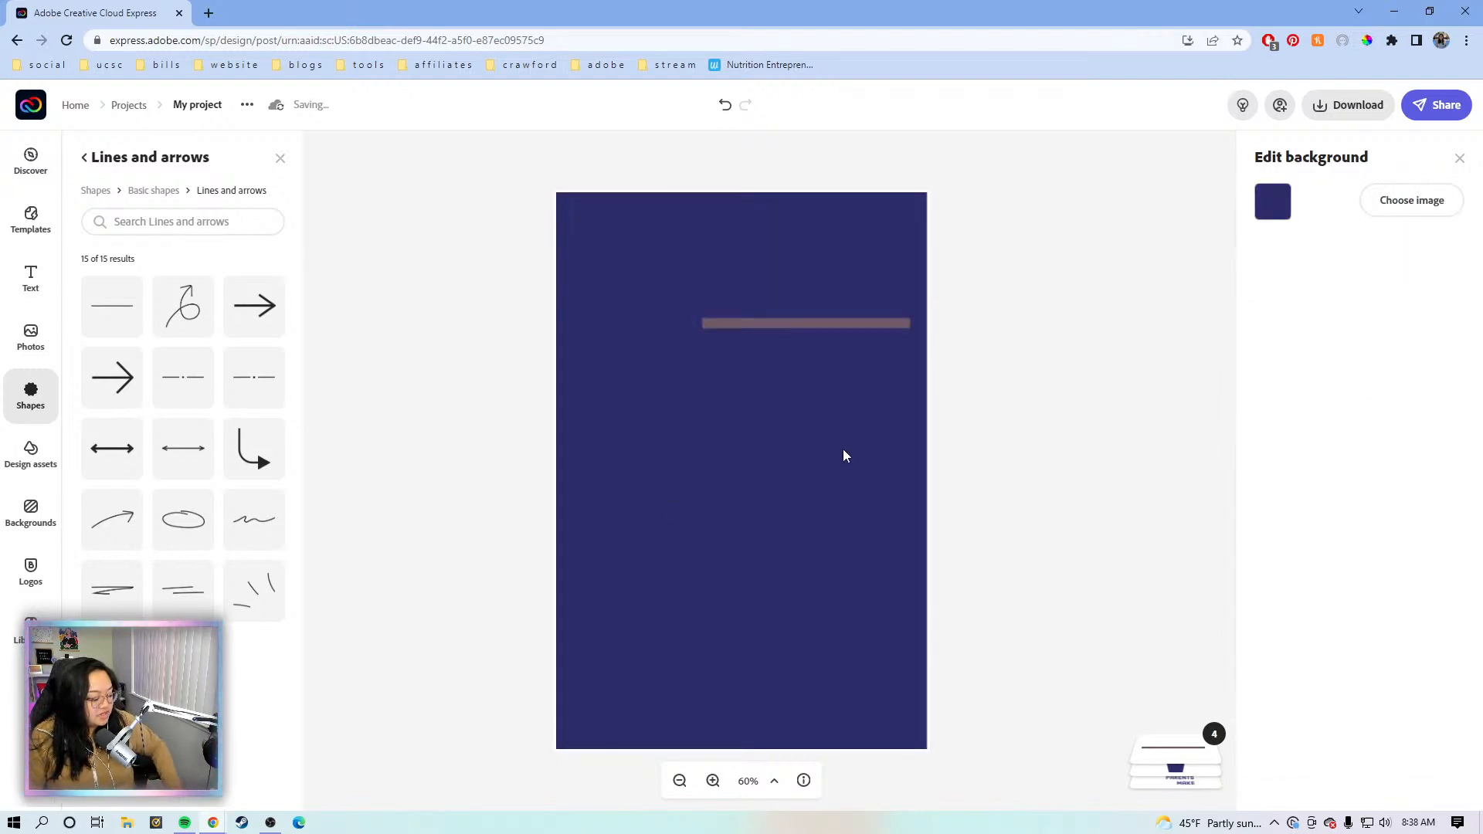
{"action": "left_click", "coordinate": [32, 346]}
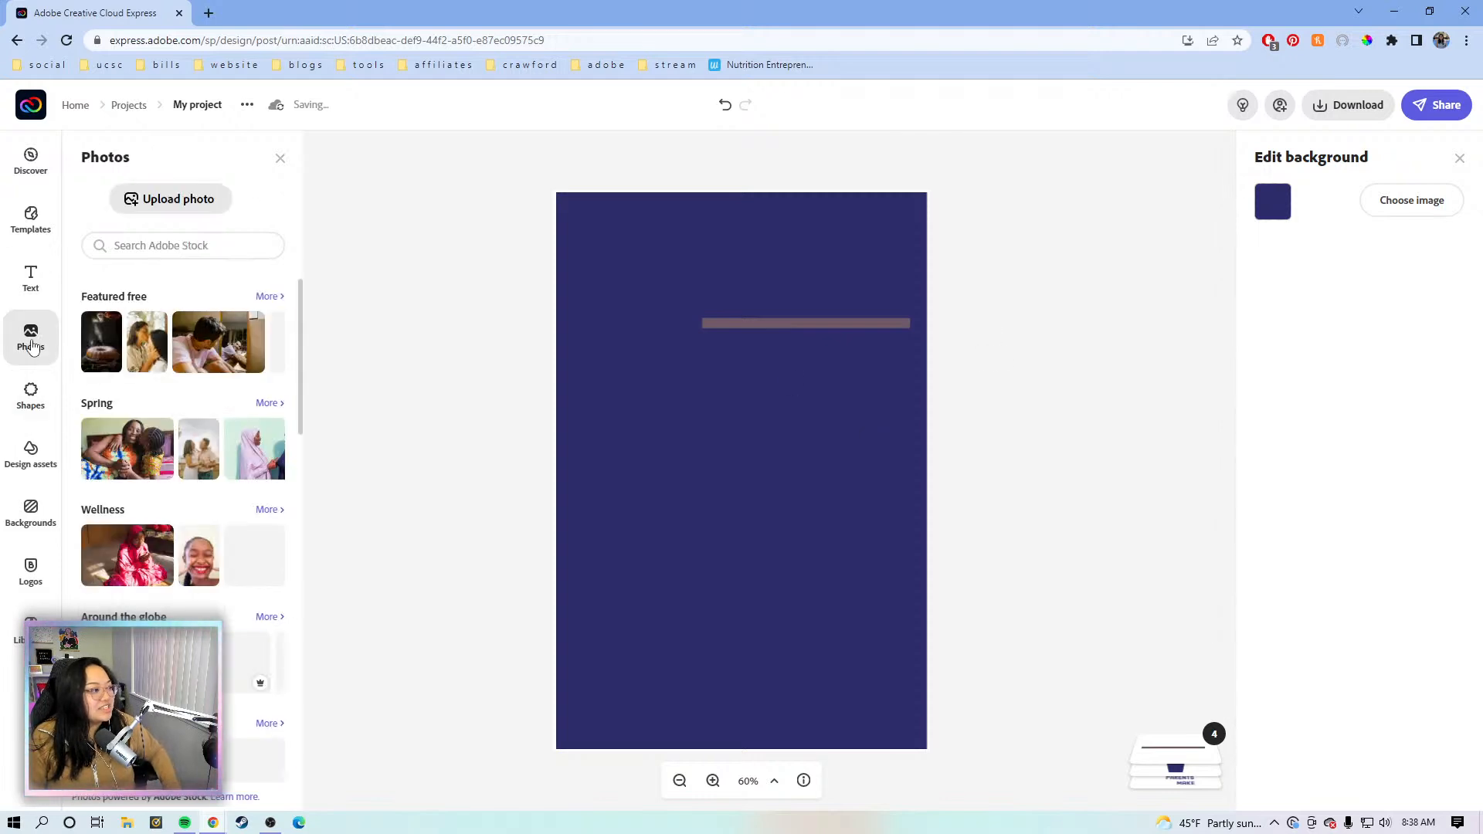
{"action": "key", "text": "ctrl+z"}
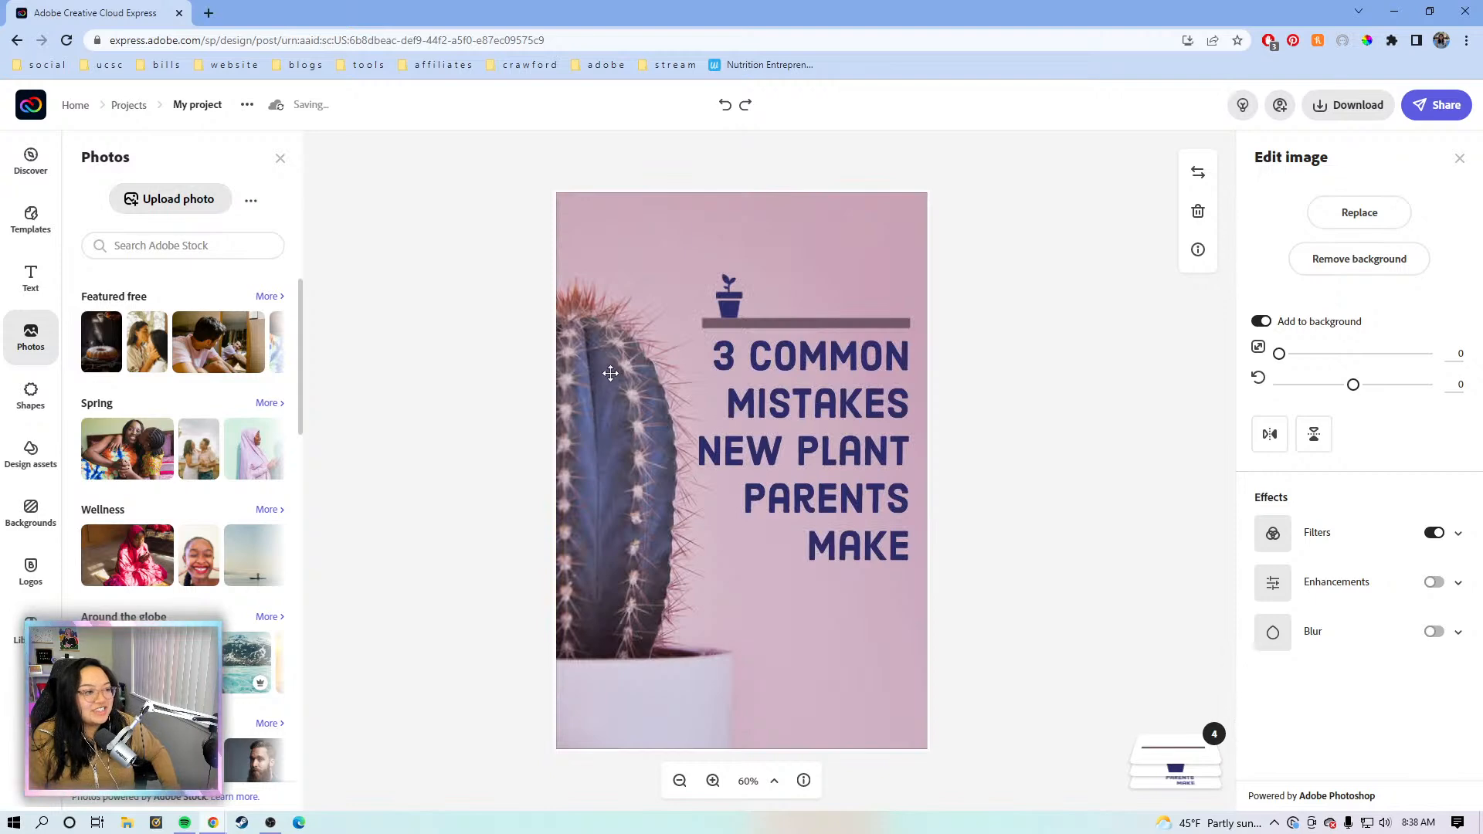
Step: Start replacing the pink cactus background photo and search the stock photos for "cactus" and for "plants"
{"action": "left_click", "coordinate": [1394, 219]}
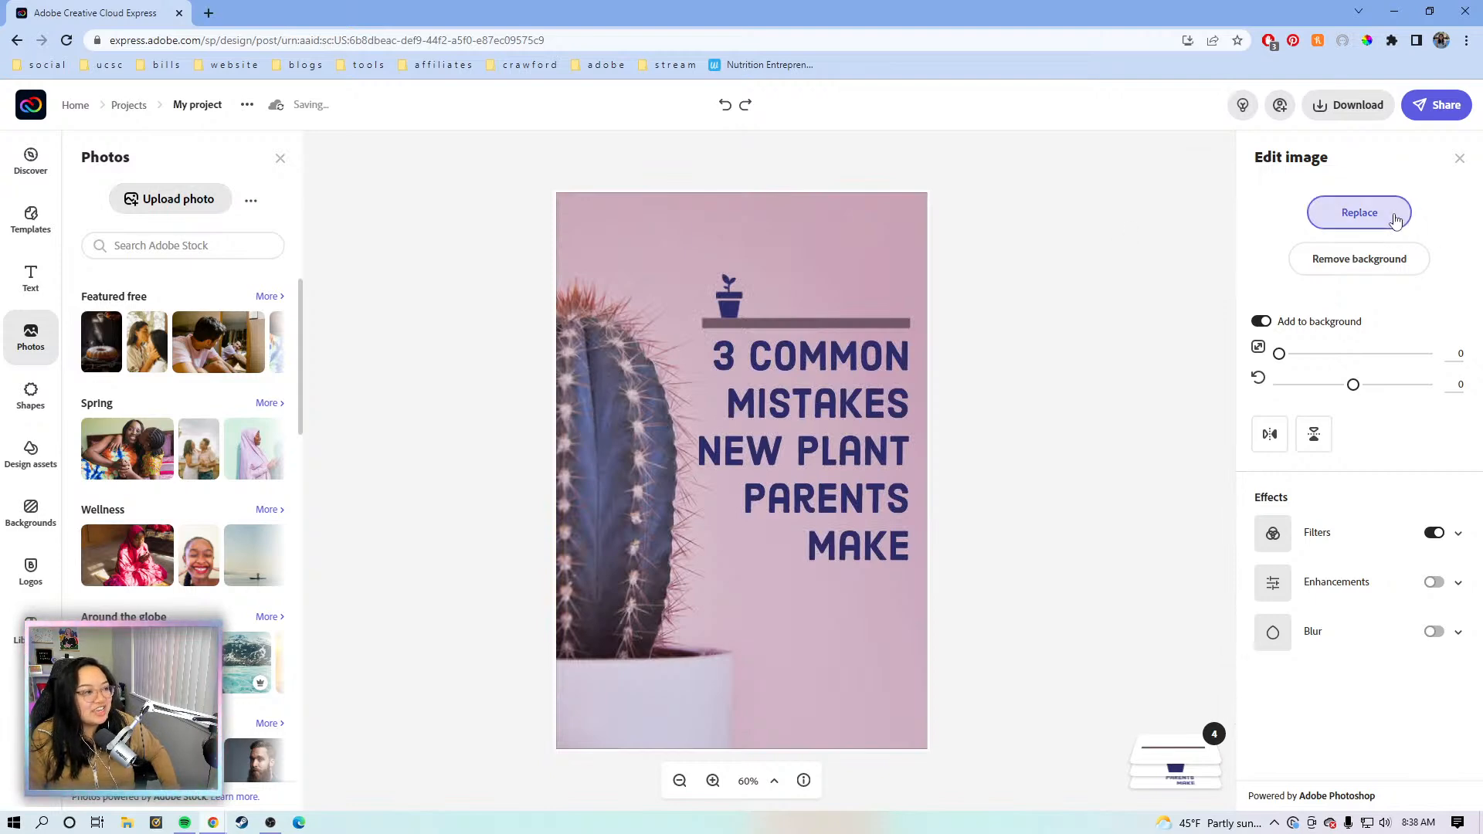
{"action": "left_click", "coordinate": [192, 245]}
{"action": "type", "text": "cactus"}
{"action": "key", "text": "Return"}
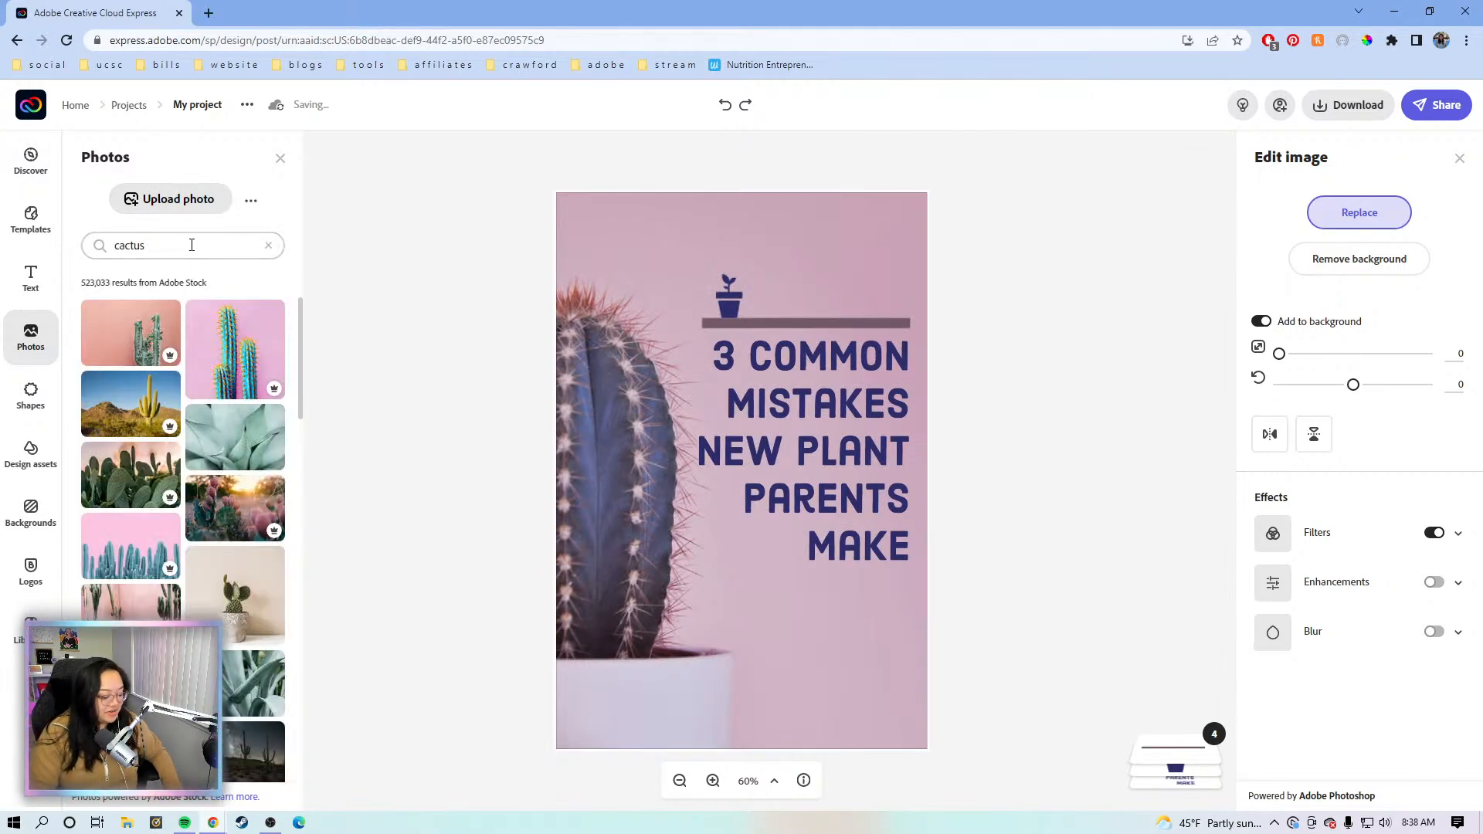
{"action": "key", "text": "BackSpace"}
{"action": "type", "text": "pl"}
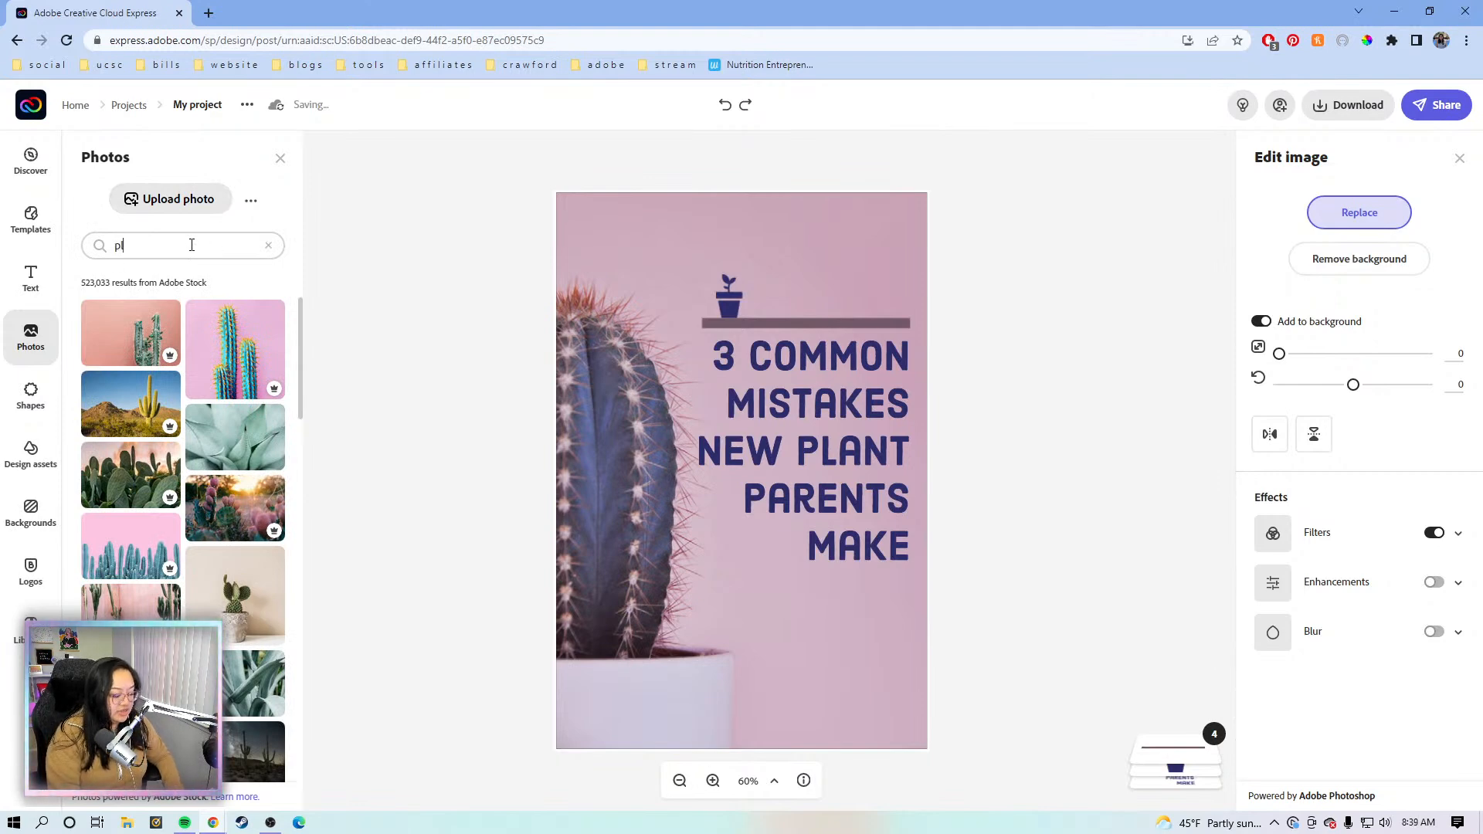
{"action": "type", "text": "ants"}
{"action": "key", "text": "Return"}
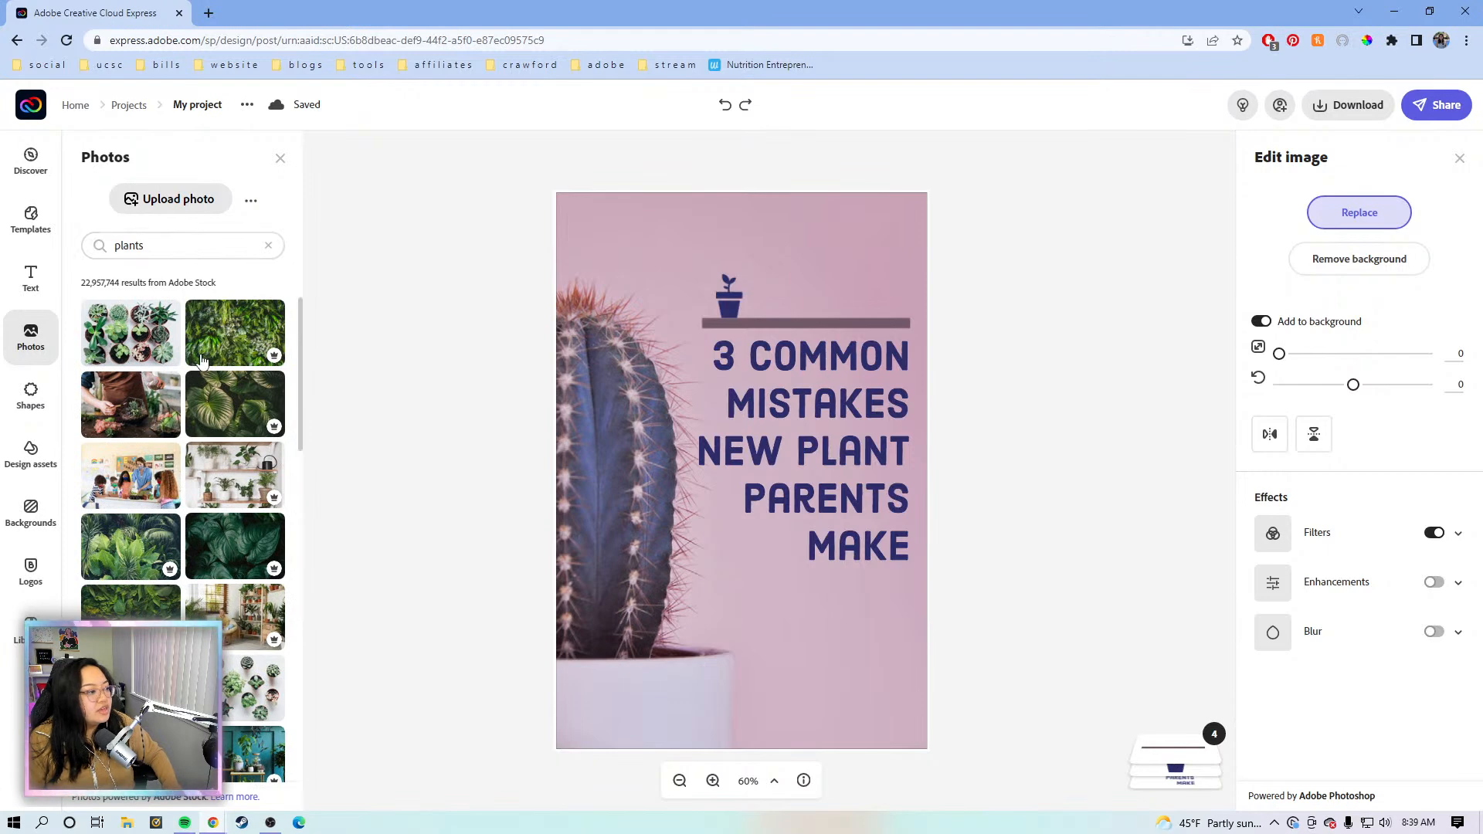
{"action": "scroll", "coordinate": [203, 361], "scroll_direction": "down", "scroll_amount": 1}
{"action": "scroll", "coordinate": [203, 340], "scroll_direction": "up", "scroll_amount": 1}
Step: Search the stock photos for "plant" and replace the background with the photo of small potted plants on a white shelf
{"action": "left_click", "coordinate": [198, 241]}
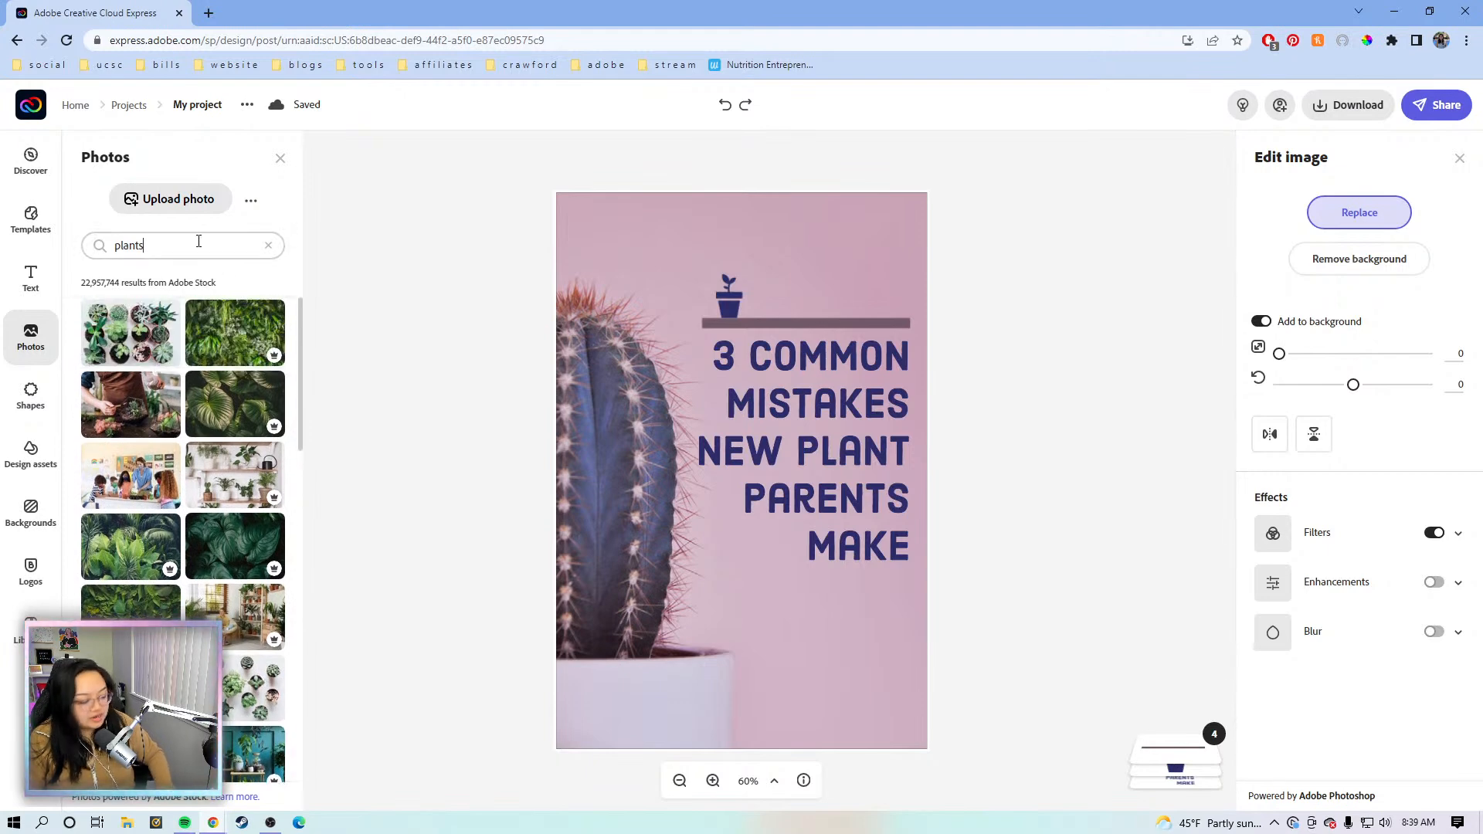
{"action": "key", "text": "BackSpace"}
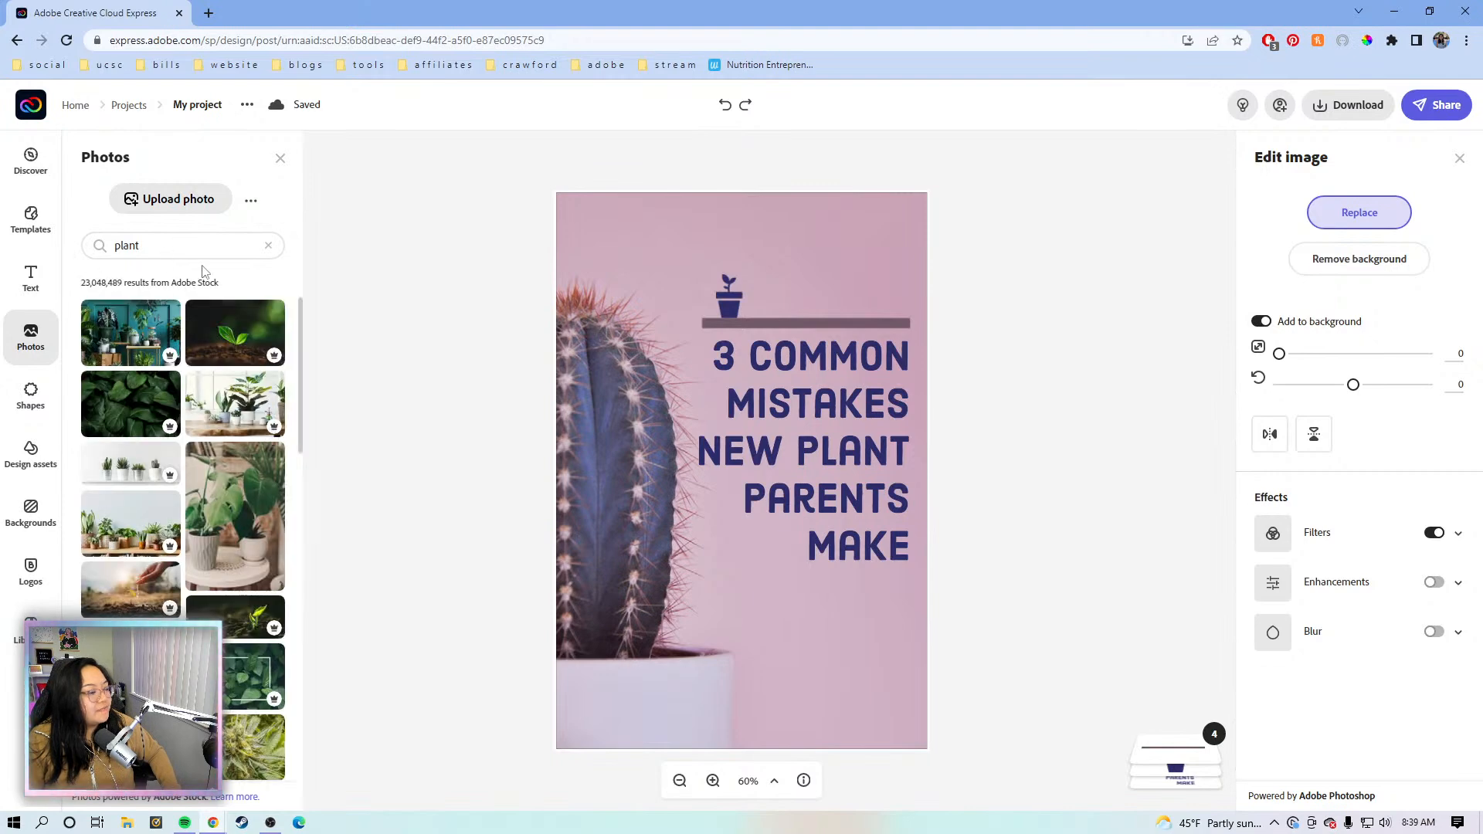
{"action": "scroll", "coordinate": [202, 514], "scroll_direction": "down", "scroll_amount": 3}
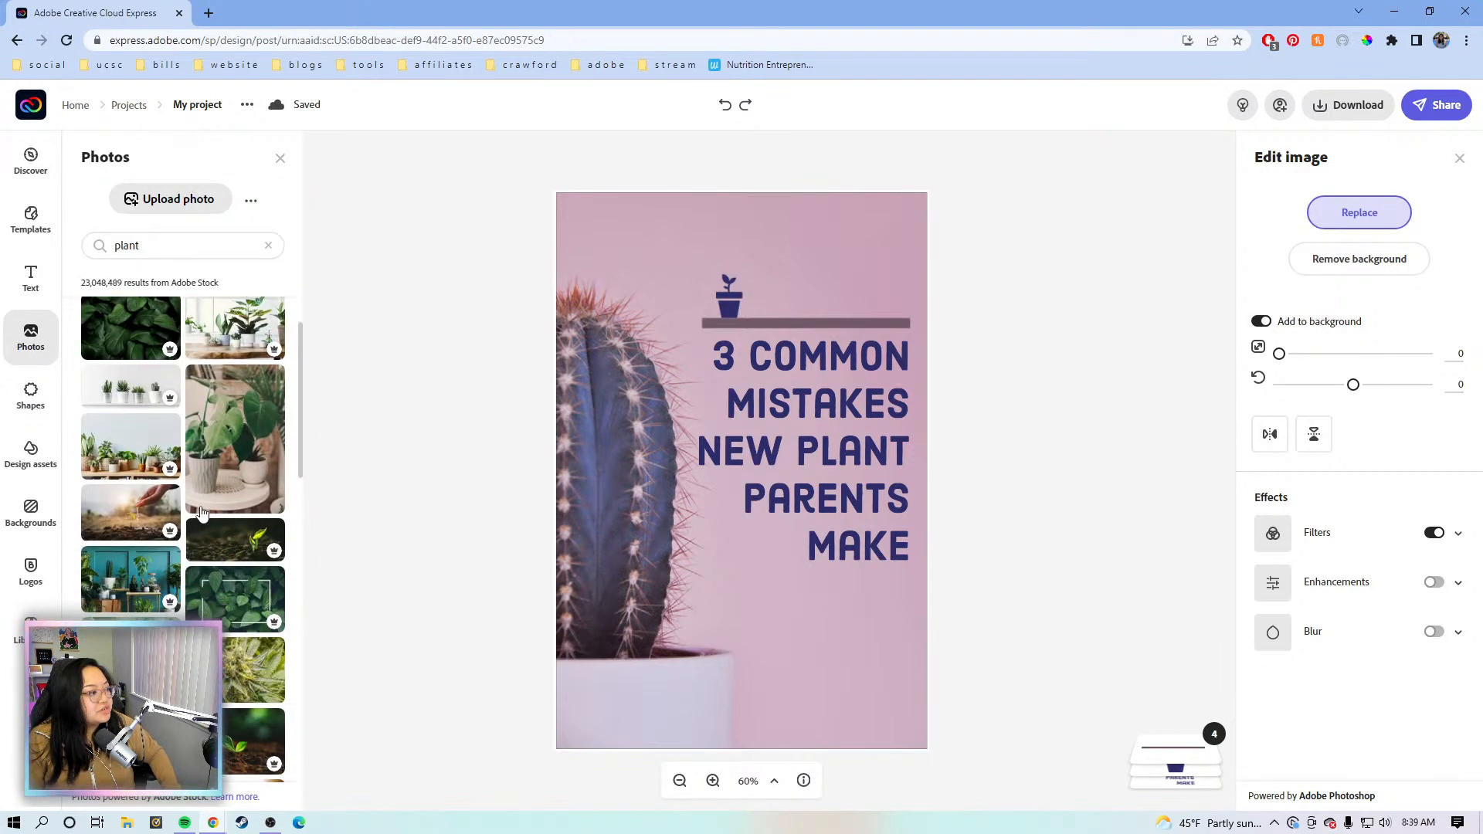
{"action": "scroll", "coordinate": [202, 514], "scroll_direction": "up", "scroll_amount": 2}
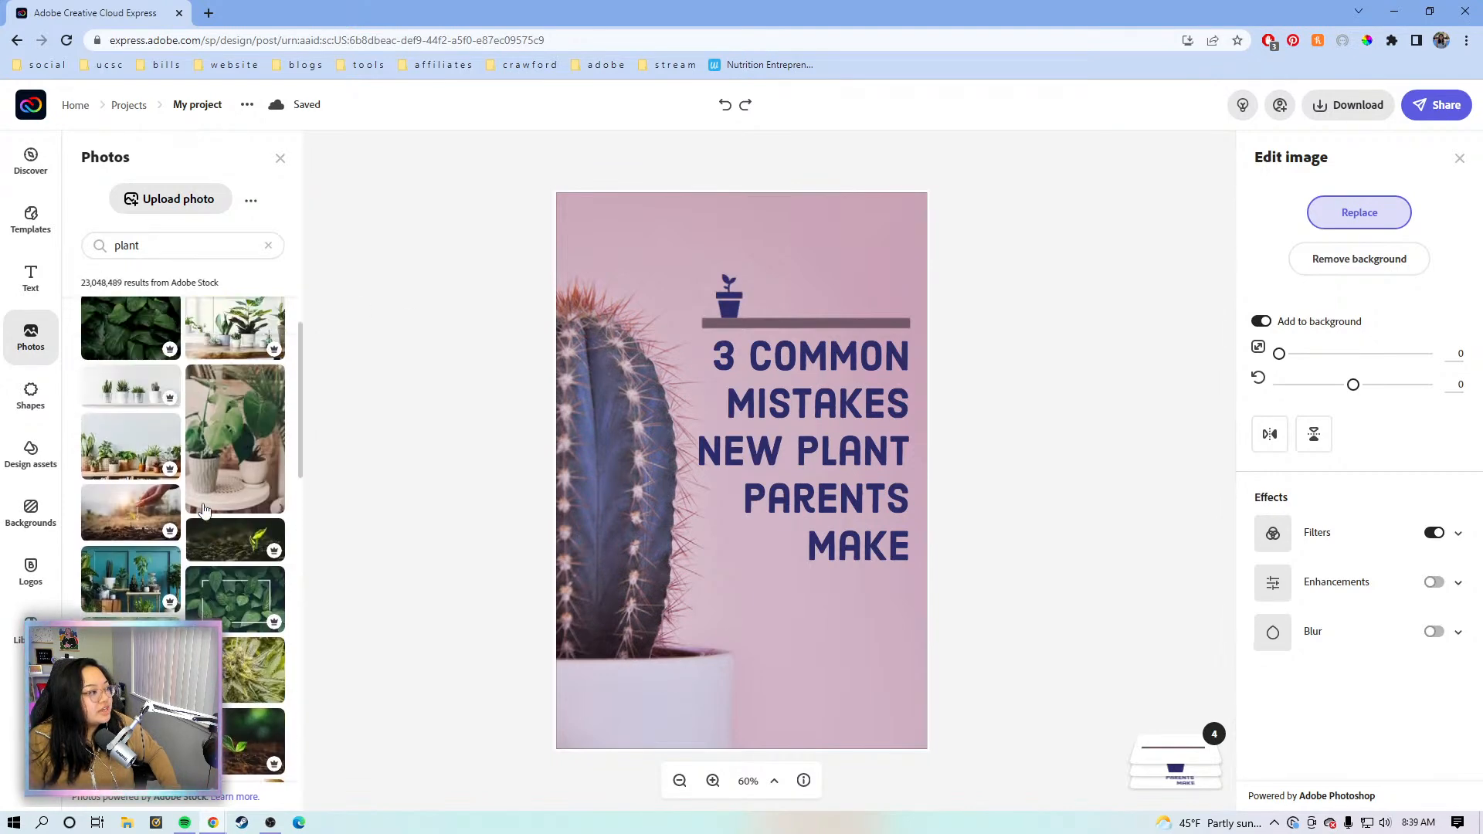
{"action": "left_click", "coordinate": [118, 391]}
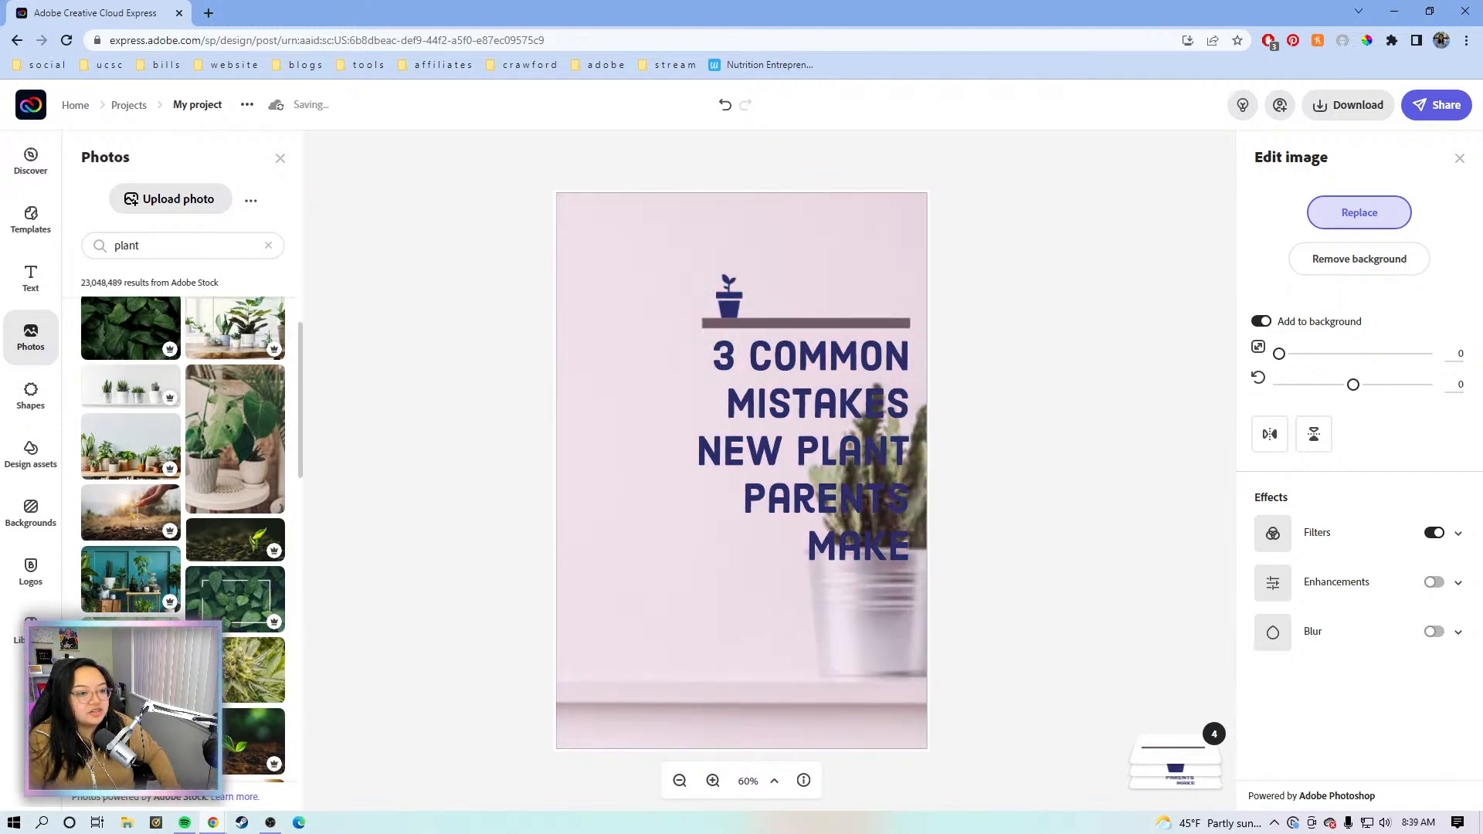
Step: Turn off the background photo's filter and shift the photo so the white-potted cactus sits beside and below the title, dismissing the chat notification
{"action": "left_click", "coordinate": [1435, 533]}
{"action": "left_click_drag", "start_coordinate": [821, 625], "coordinate": [540, 636]}
{"action": "left_click_drag", "start_coordinate": [854, 665], "coordinate": [440, 669]}
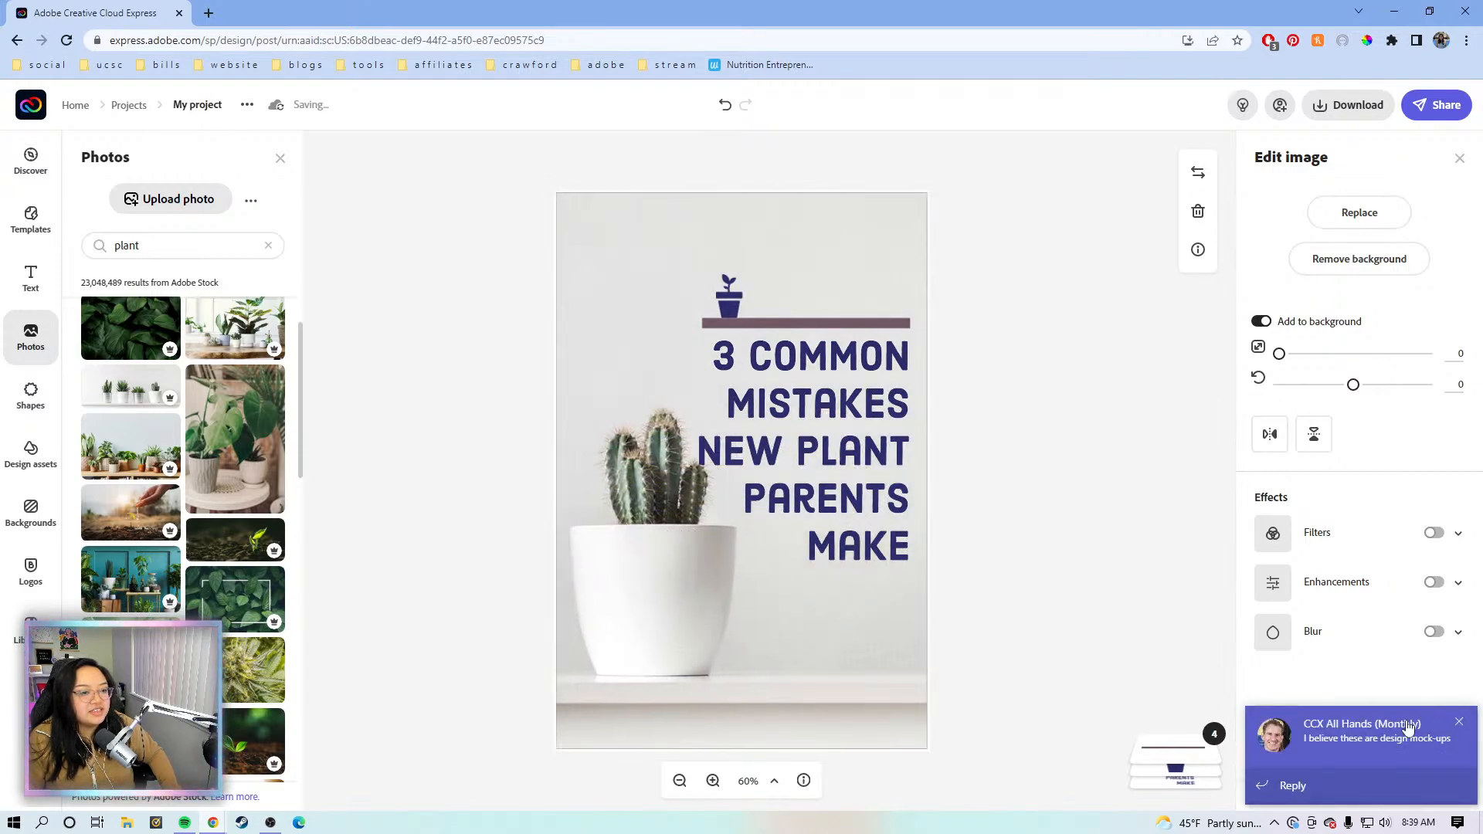
{"action": "left_click", "coordinate": [1179, 670]}
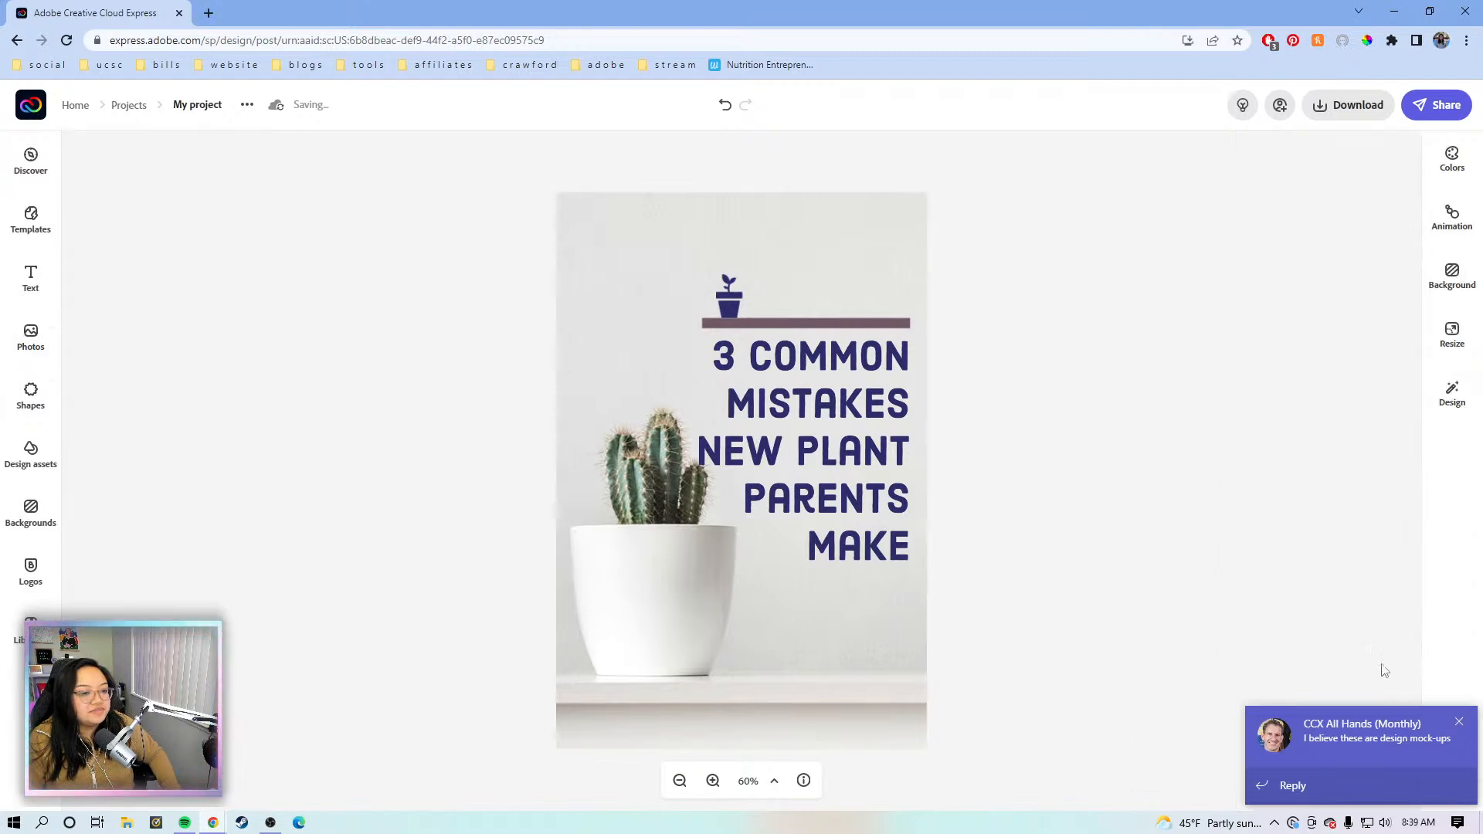
{"action": "left_click", "coordinate": [1459, 722]}
Step: Move the potted plant icon, line and title up together, closer to the upper edge of the graphic
{"action": "left_click", "coordinate": [806, 323]}
{"action": "left_click", "coordinate": [1037, 448]}
{"action": "left_click_drag", "start_coordinate": [743, 263], "coordinate": [744, 263]}
{"action": "mouse_move", "coordinate": [984, 394]}
{"action": "left_mouse_down"}
{"action": "mouse_move", "coordinate": [661, 285]}
{"action": "mouse_move", "coordinate": [666, 252]}
{"action": "left_mouse_up"}
{"action": "left_click_drag", "start_coordinate": [844, 424], "coordinate": [842, 377]}
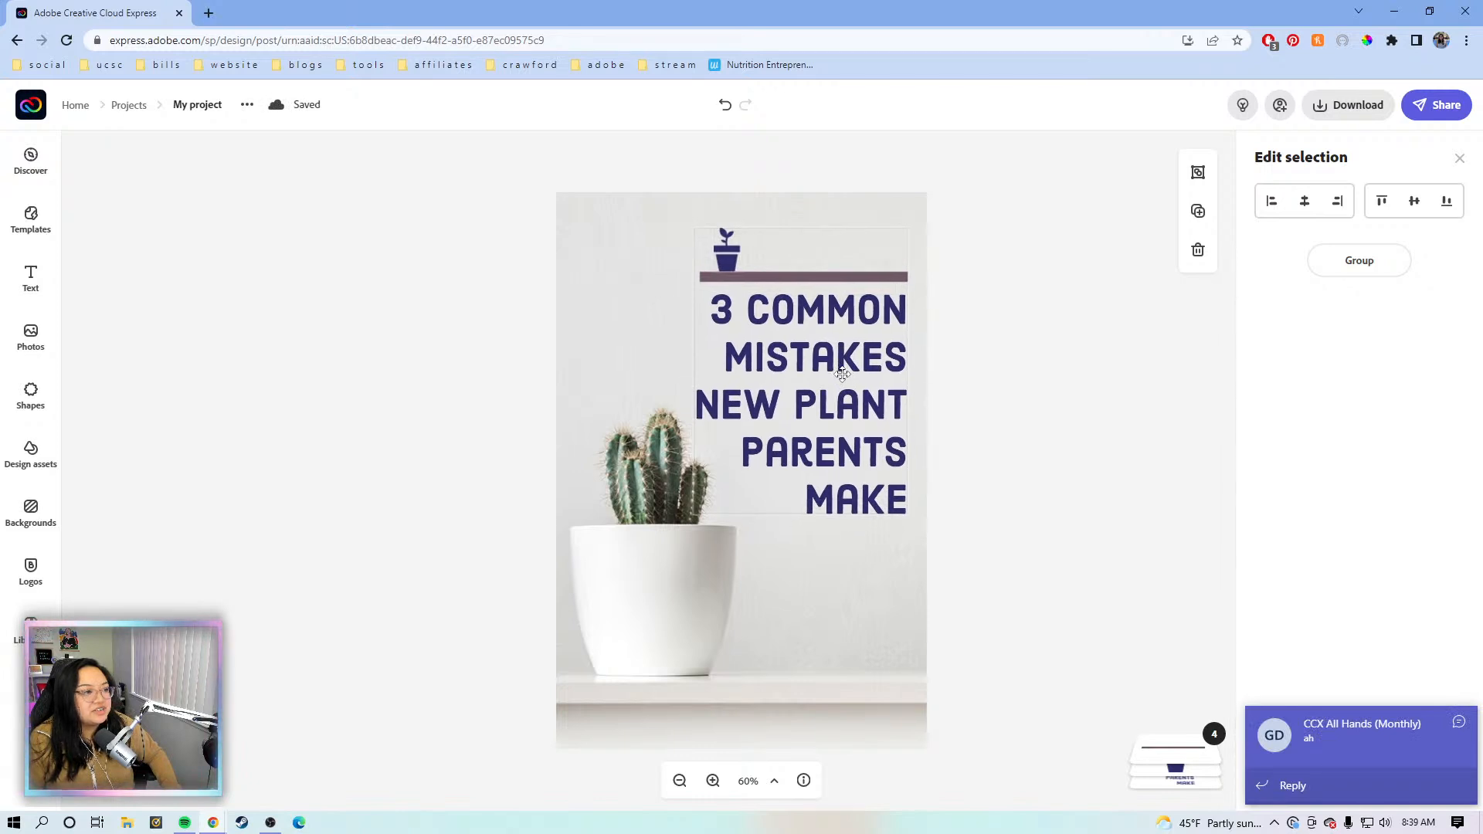
{"action": "left_click", "coordinate": [1418, 823]}
{"action": "left_click", "coordinate": [1171, 653]}
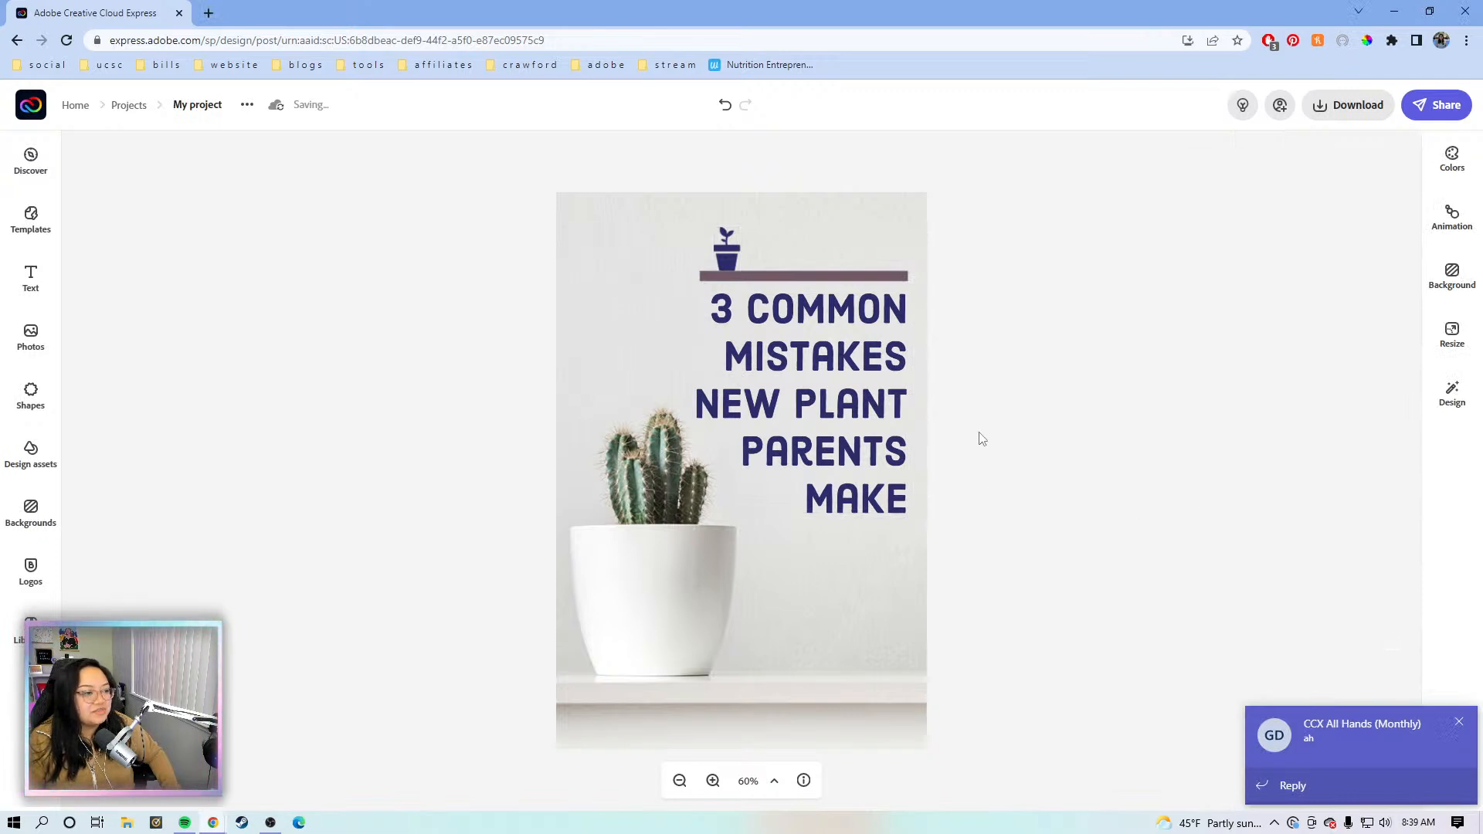
Step: Nudge the icon, line and title together slightly down and to the right
{"action": "left_click_drag", "start_coordinate": [969, 456], "coordinate": [731, 188]}
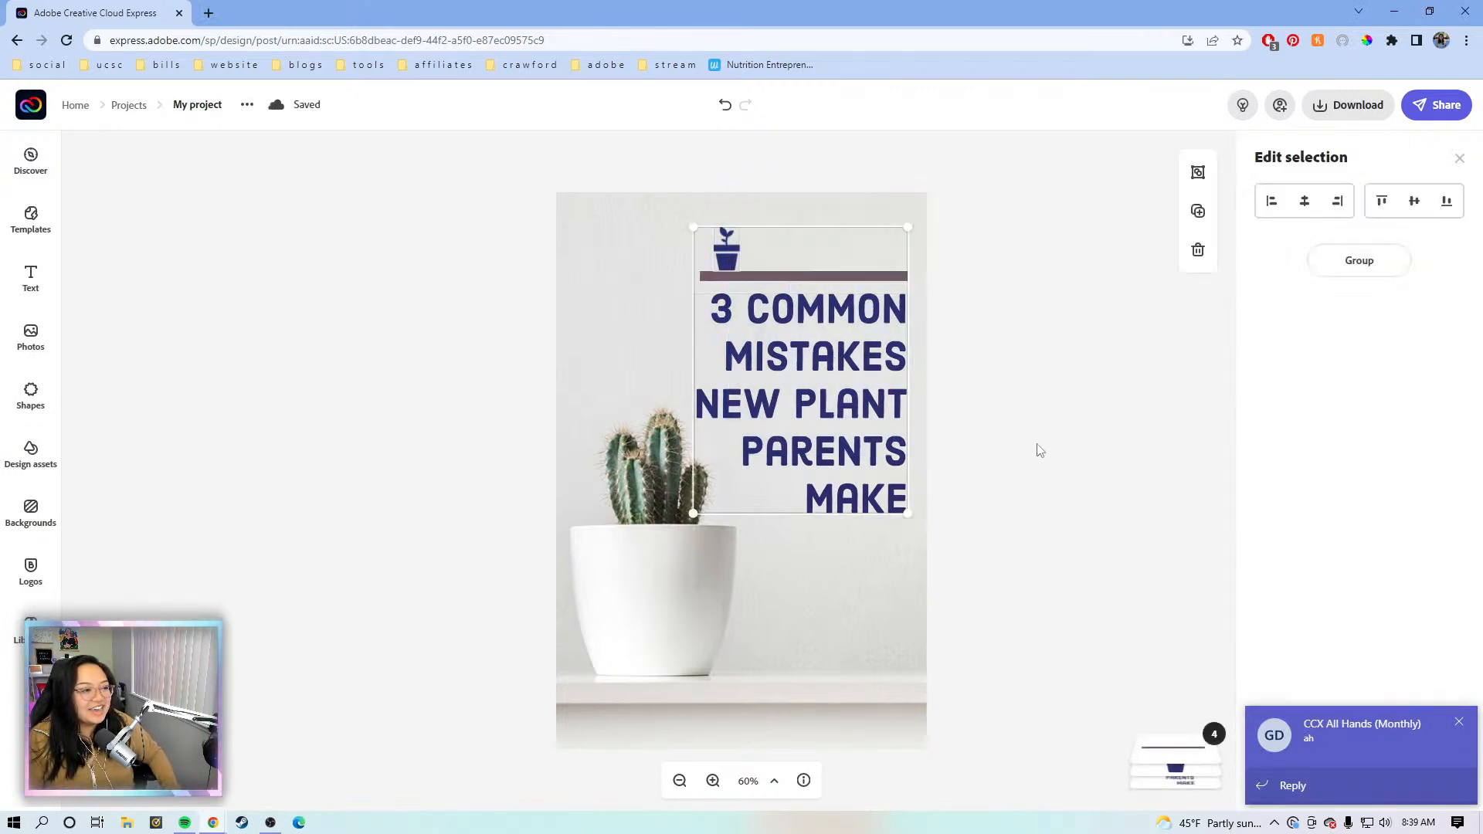
{"action": "mouse_move", "coordinate": [853, 379]}
{"action": "left_mouse_down"}
{"action": "mouse_move", "coordinate": [856, 365]}
{"action": "mouse_move", "coordinate": [855, 379]}
{"action": "left_mouse_up"}
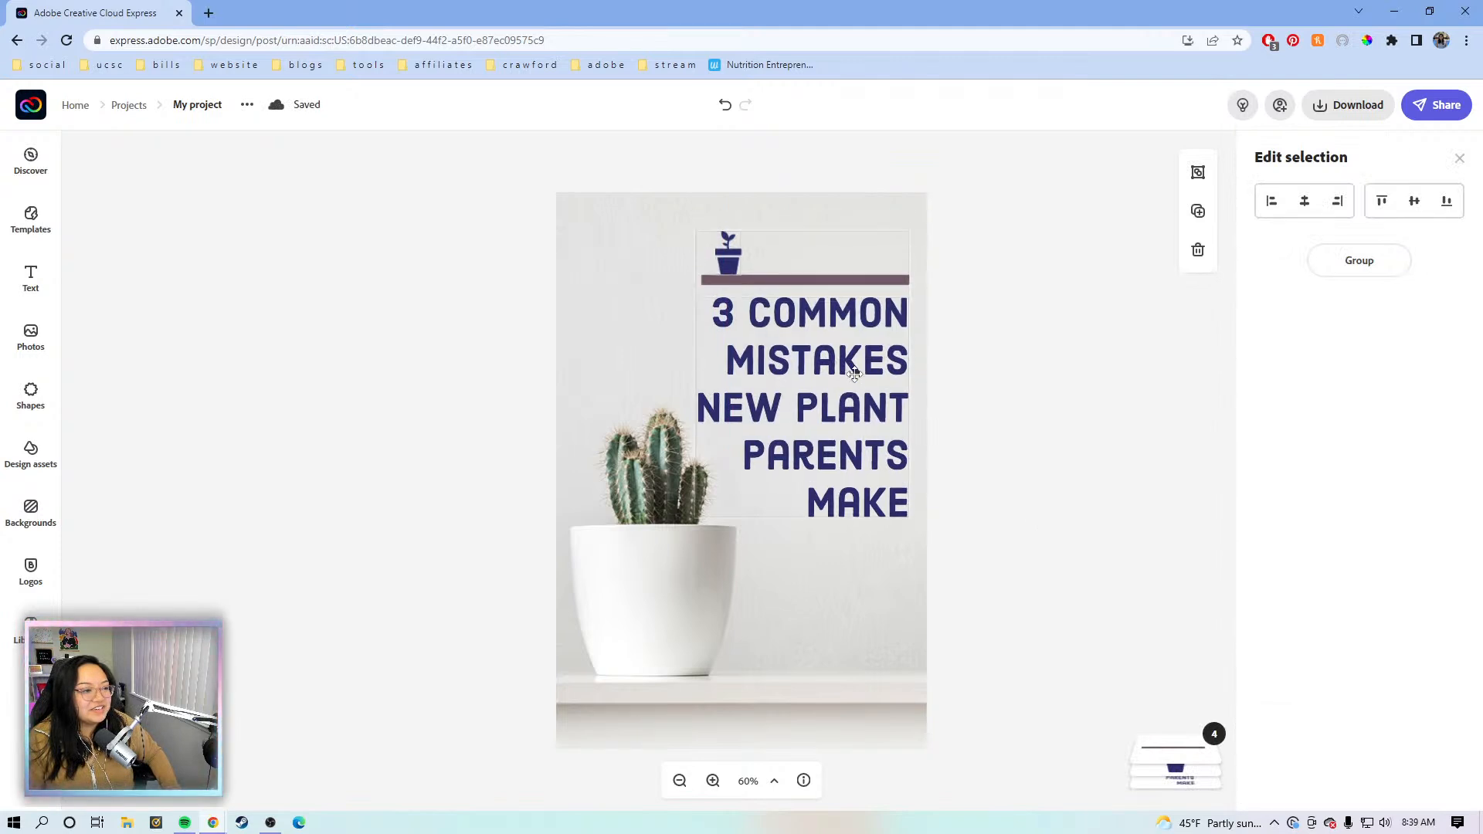
{"action": "left_click", "coordinate": [1046, 362]}
Step: Recolor the title text with the dark green #385144 sampled from the cactus in the photo
{"action": "left_click", "coordinate": [782, 305]}
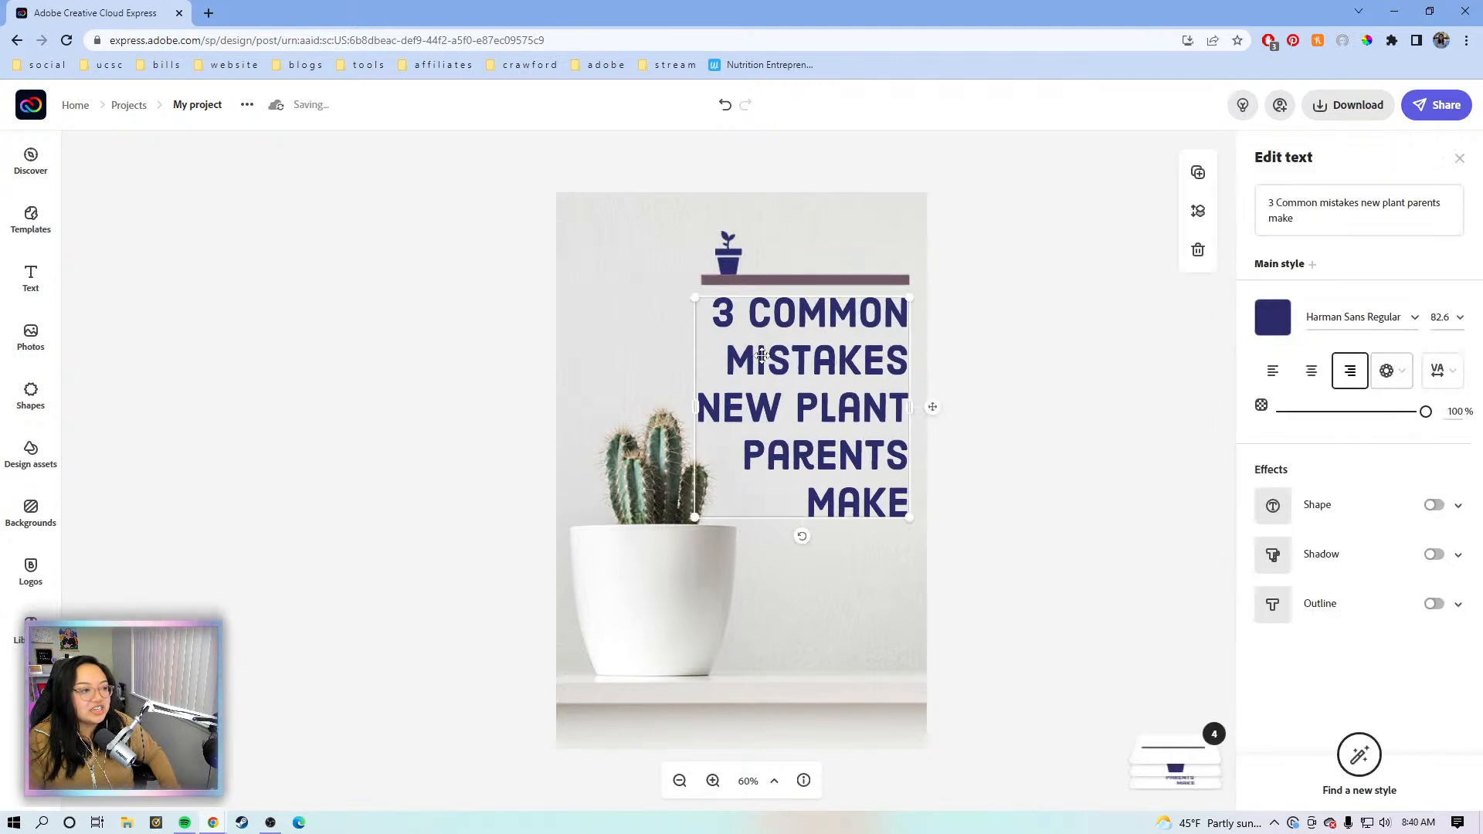
{"action": "left_click", "coordinate": [1273, 316]}
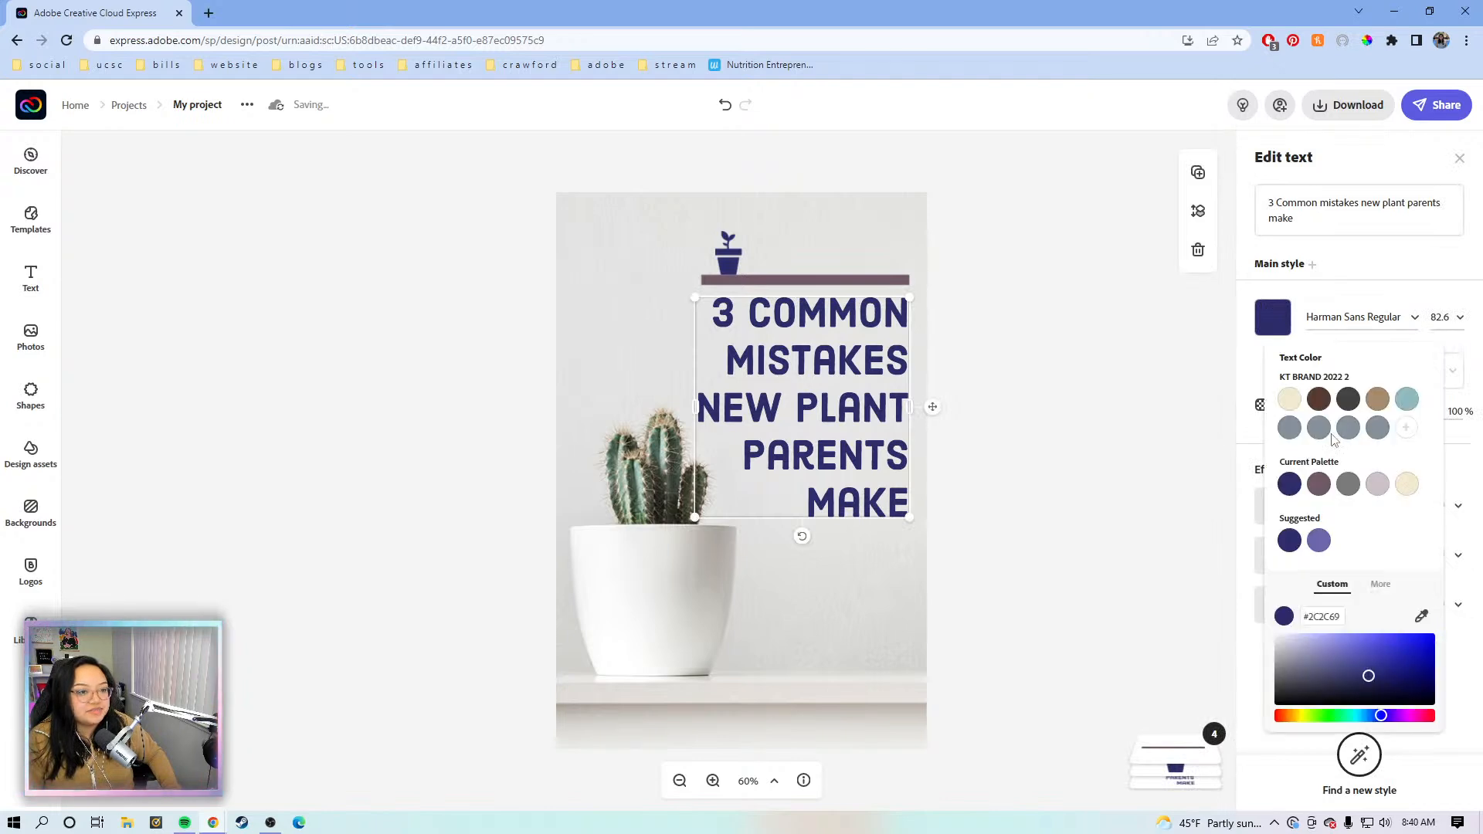
{"action": "left_click", "coordinate": [1421, 618]}
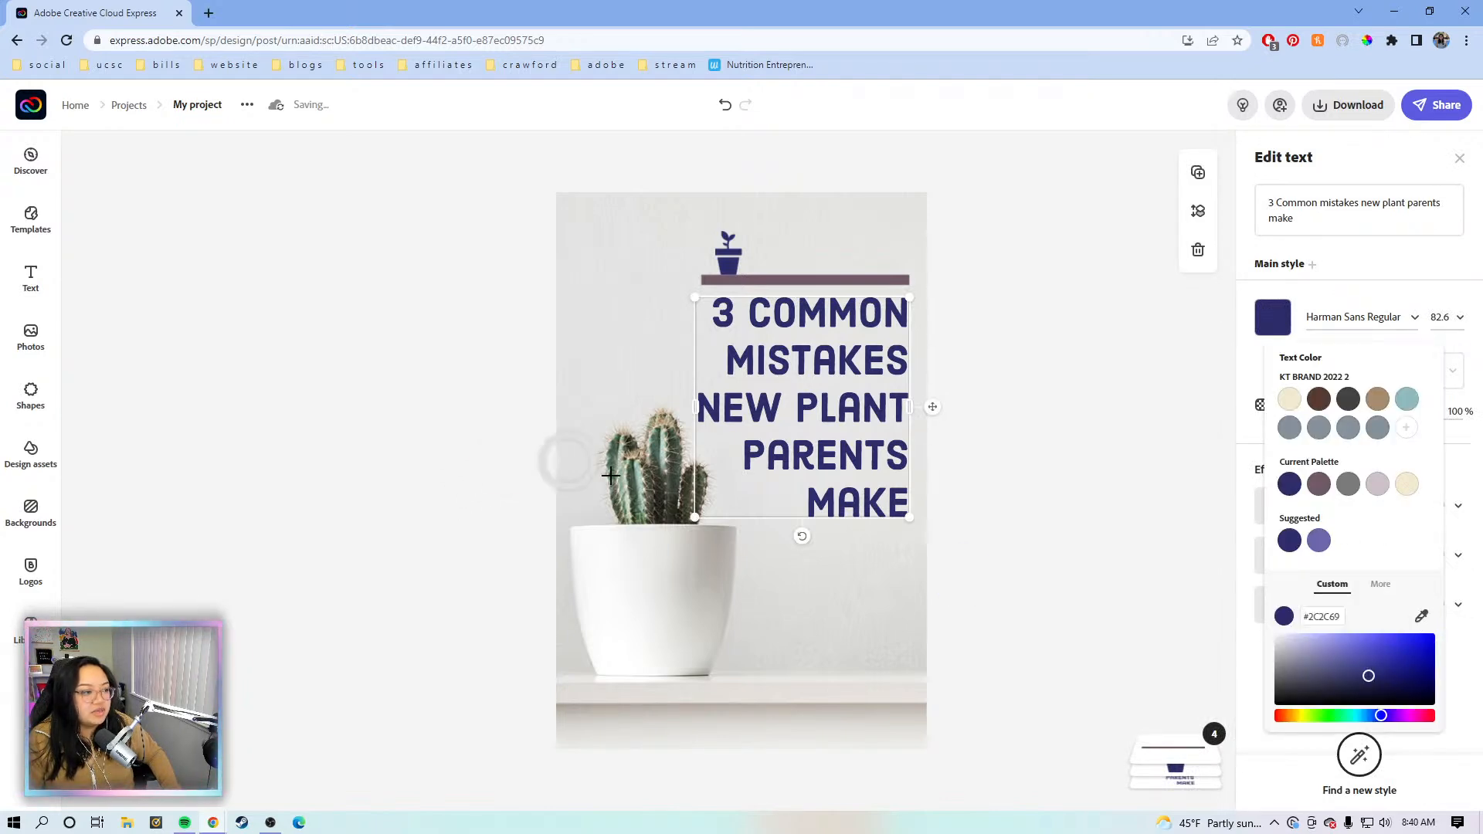
{"action": "left_click", "coordinate": [653, 453]}
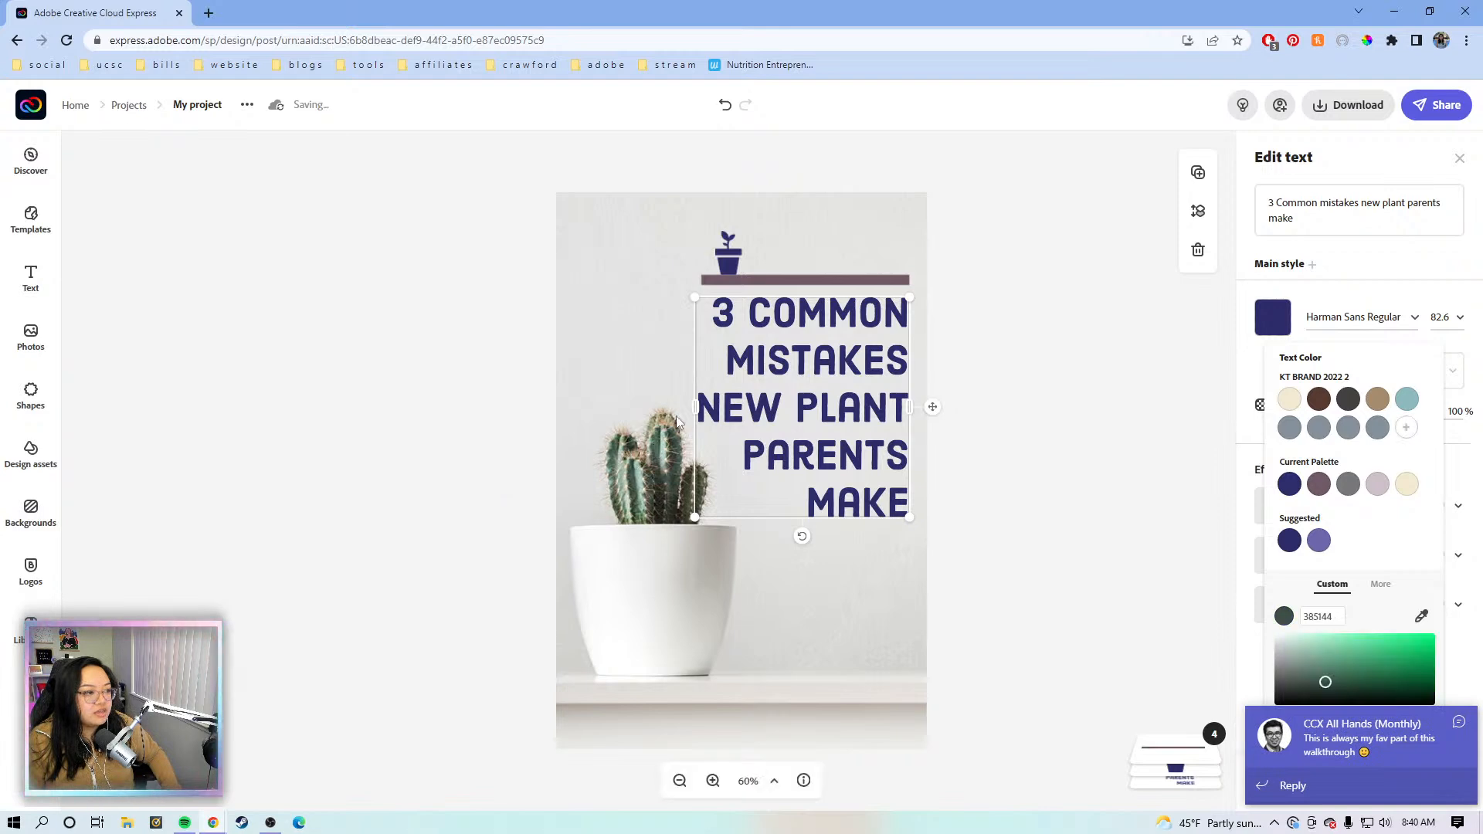
Step: Change the color of the line above the title to the dark green #385144
{"action": "left_click", "coordinate": [822, 280]}
{"action": "left_click", "coordinate": [1273, 251]}
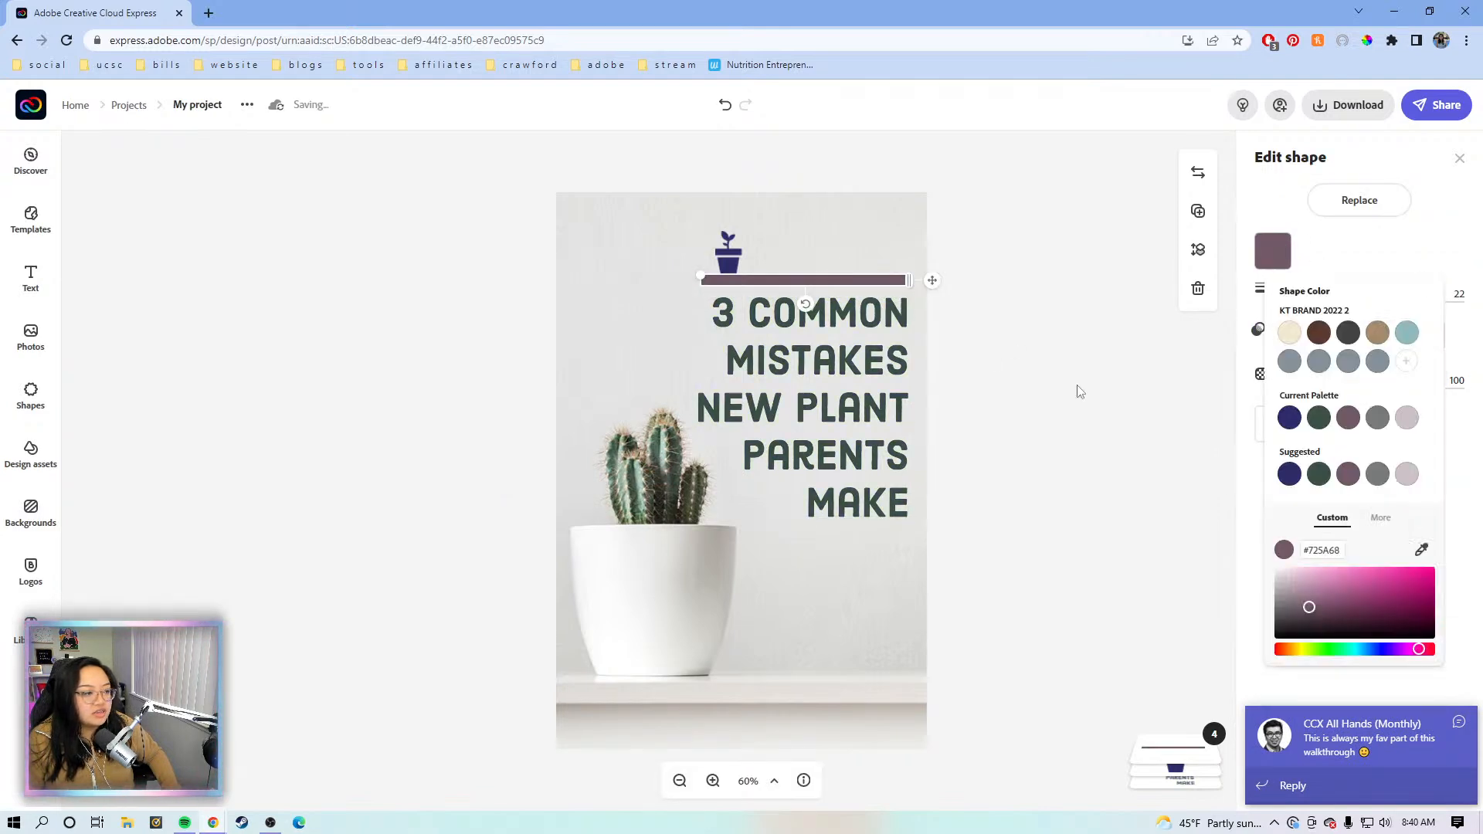
{"action": "left_click", "coordinate": [1422, 549]}
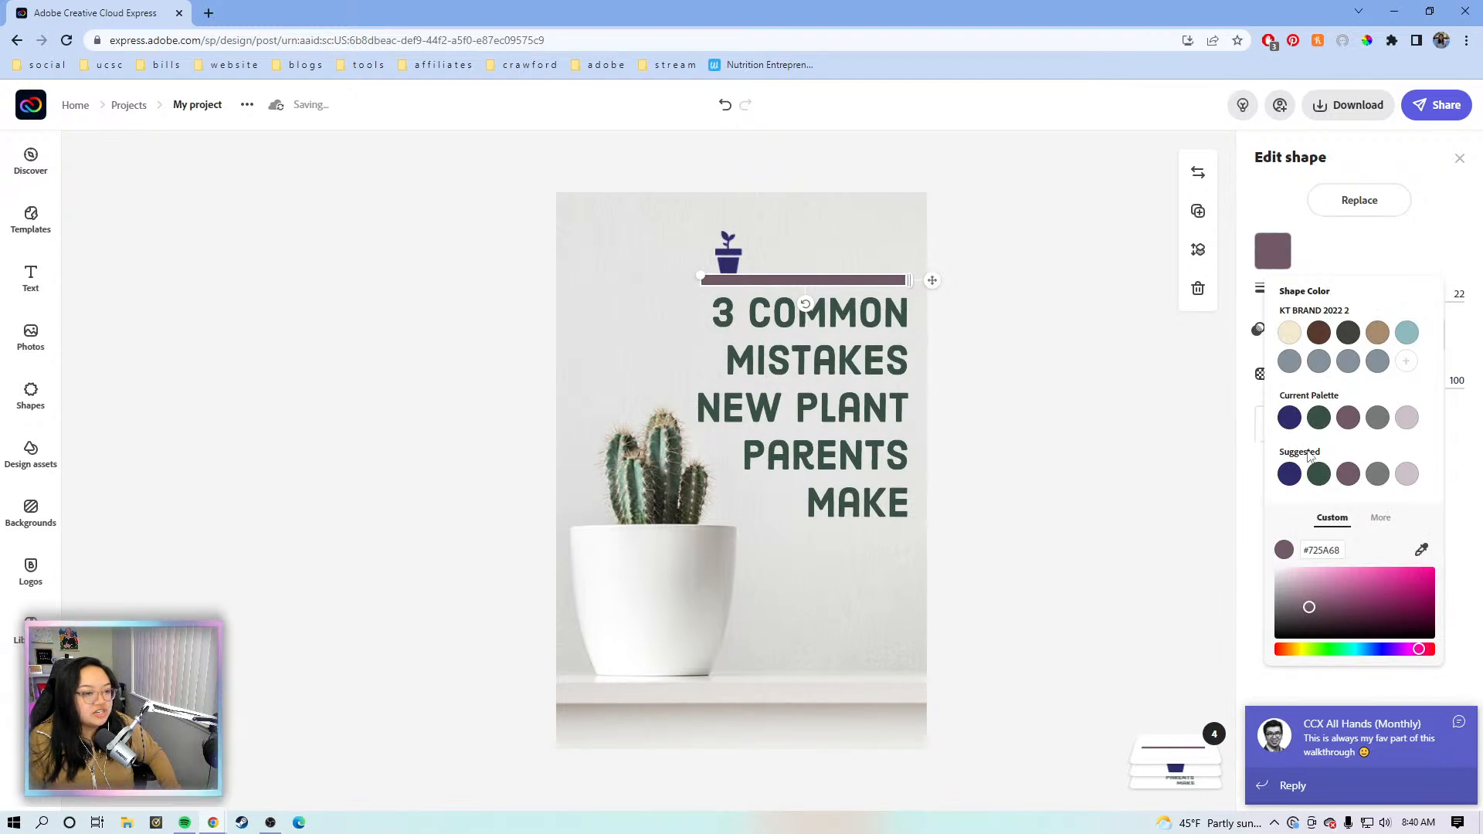
{"action": "left_click", "coordinate": [1316, 474]}
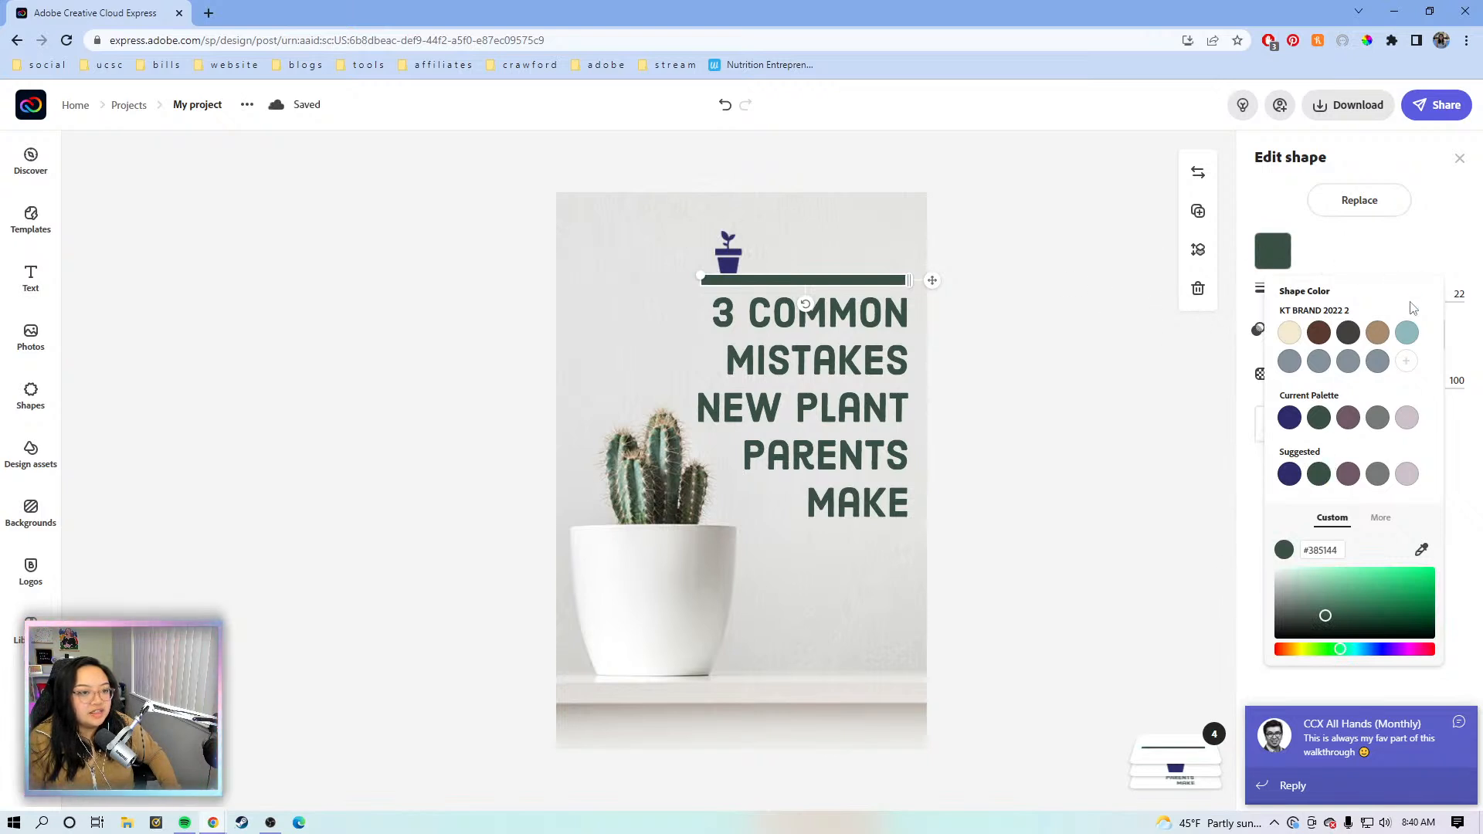
Step: Change the potted plant icon's color to the same dark green #385144
{"action": "left_click", "coordinate": [727, 252]}
{"action": "left_click", "coordinate": [1272, 251]}
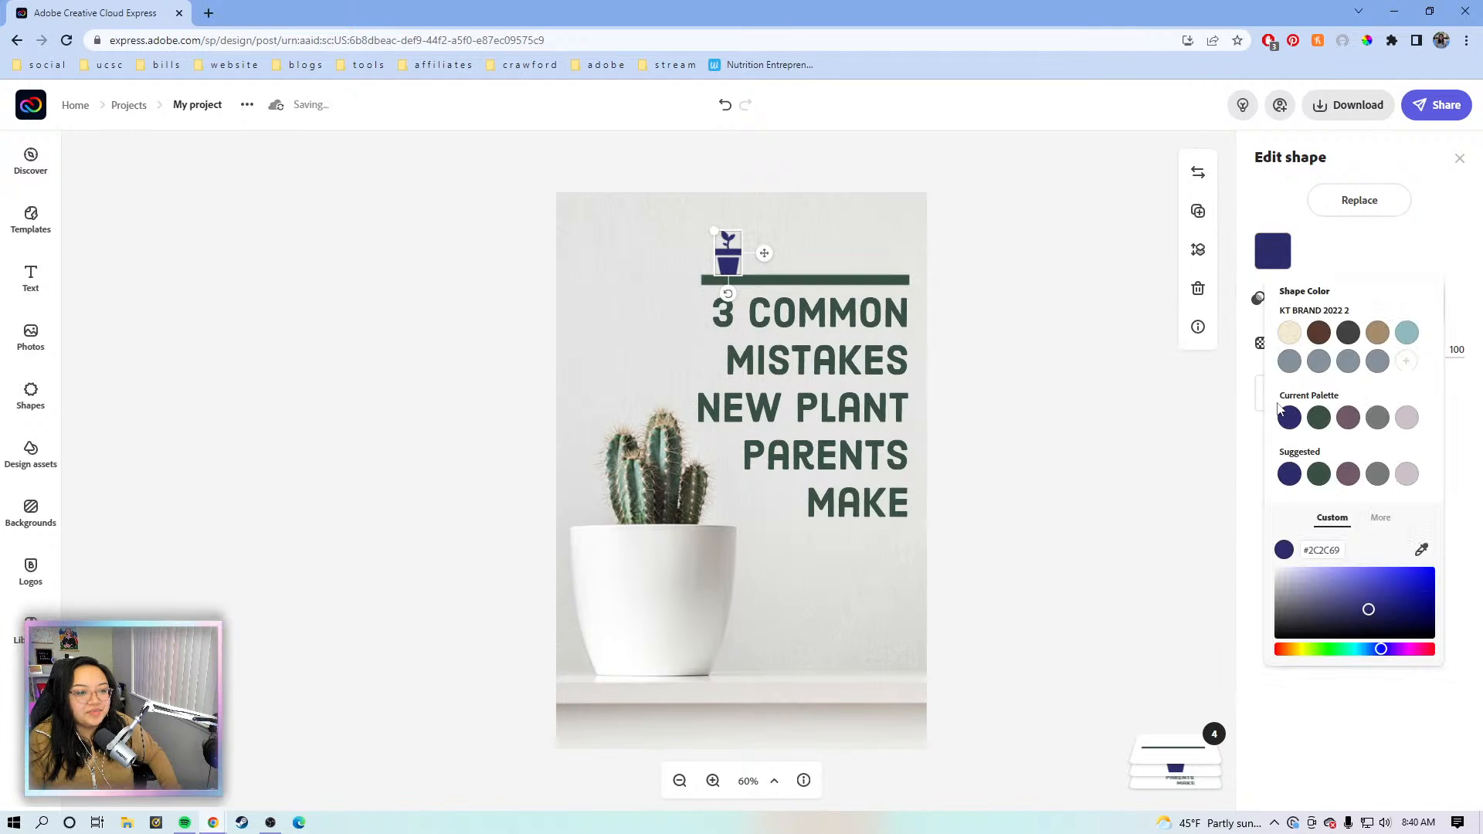
{"action": "left_click", "coordinate": [1319, 418]}
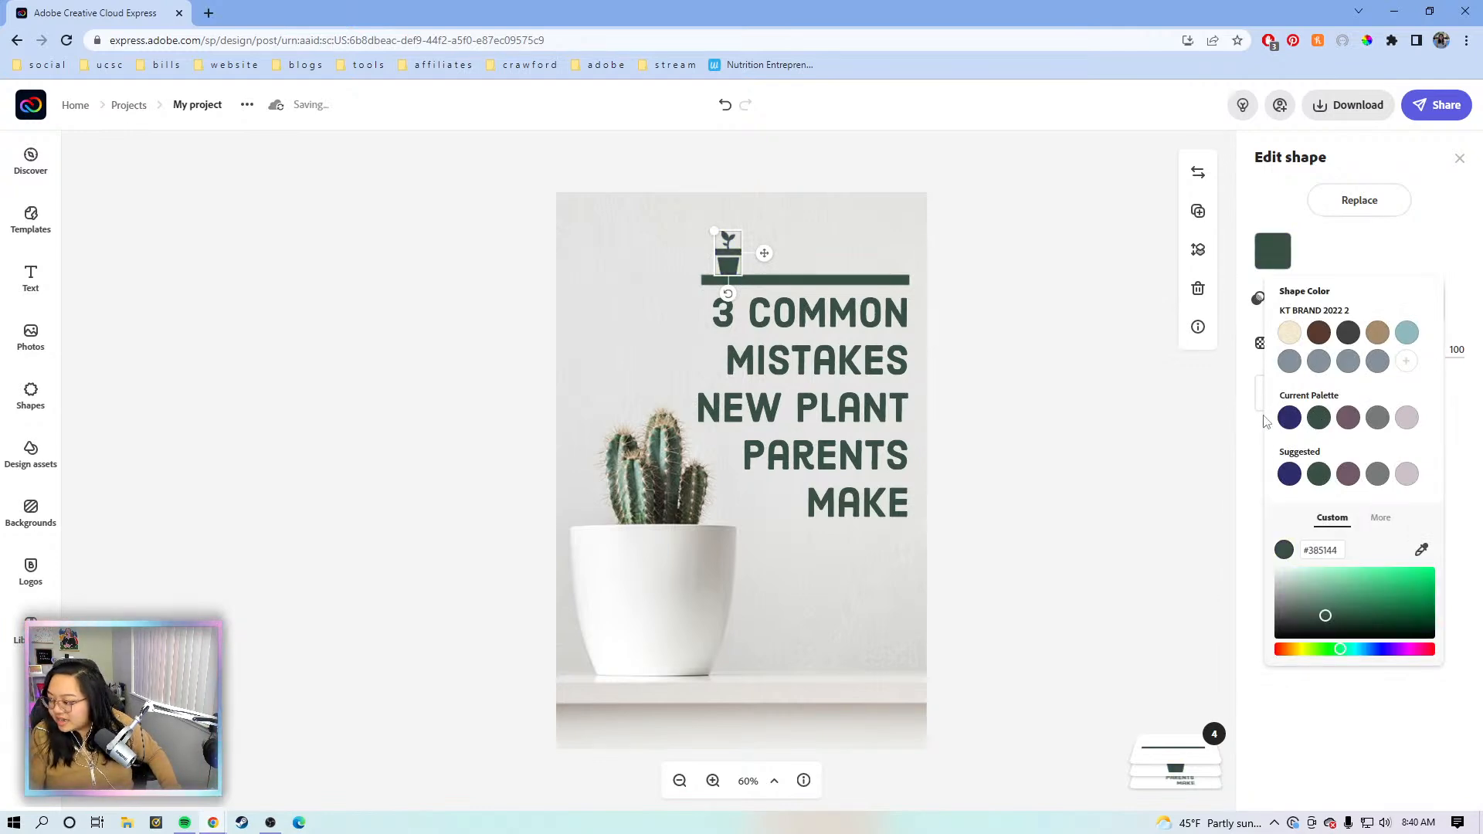
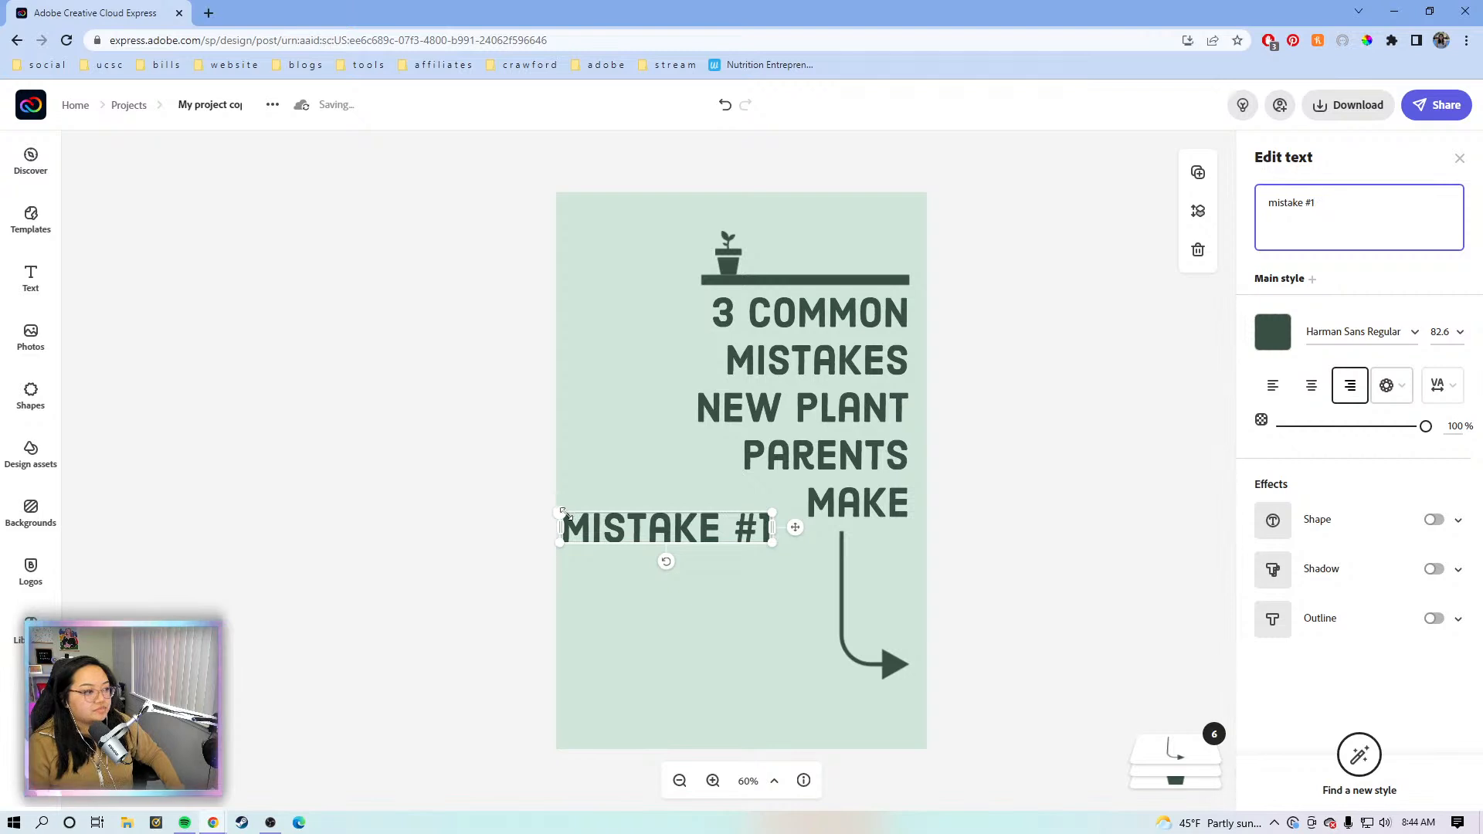
Step: Shrink the "Mistake #1" text to size 57.2 and place it beside the potted plant icon, above the line
{"action": "left_click_drag", "start_coordinate": [566, 515], "coordinate": [799, 261]}
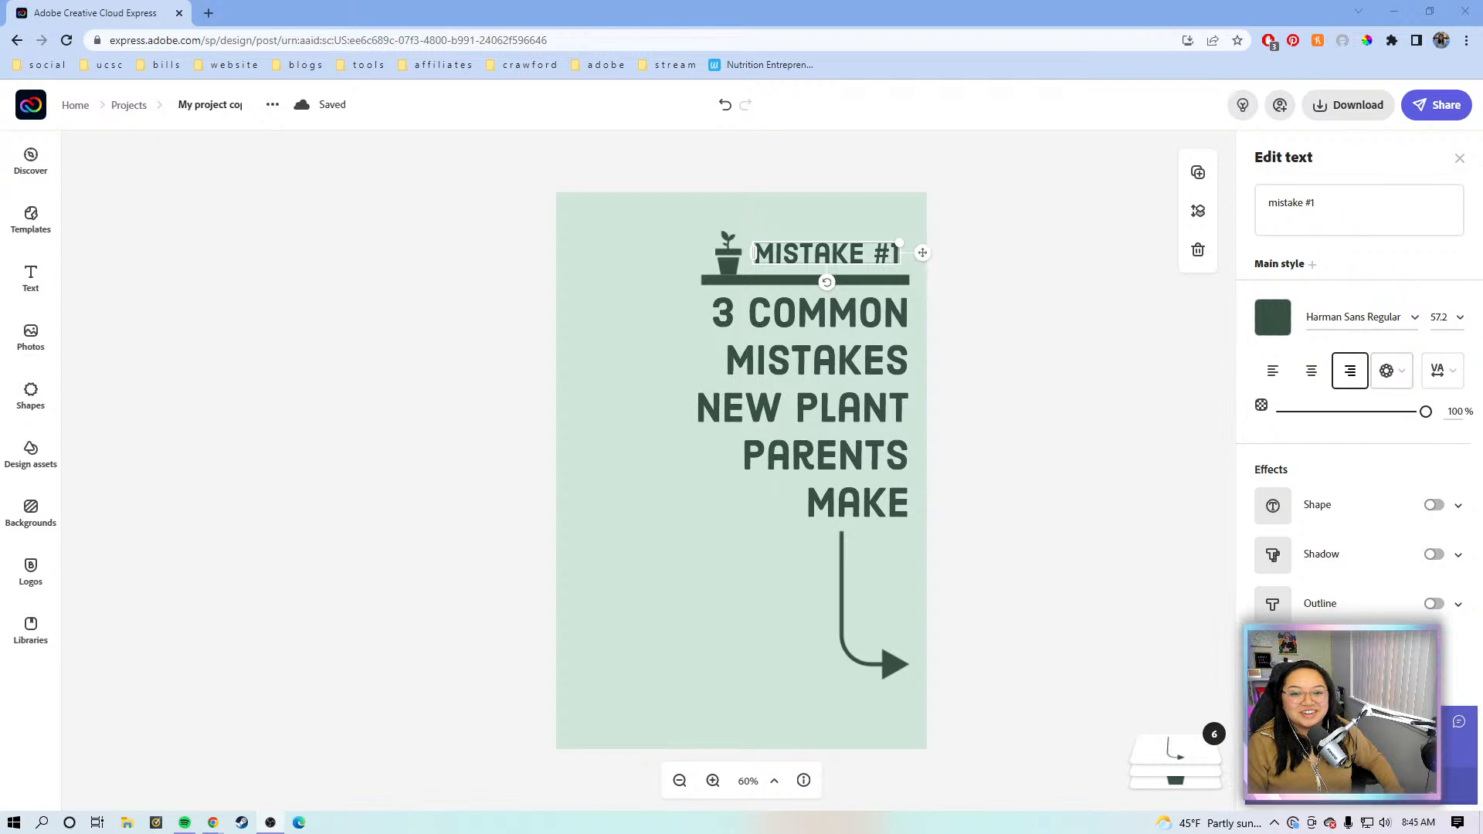
{"action": "left_click", "coordinate": [1056, 106]}
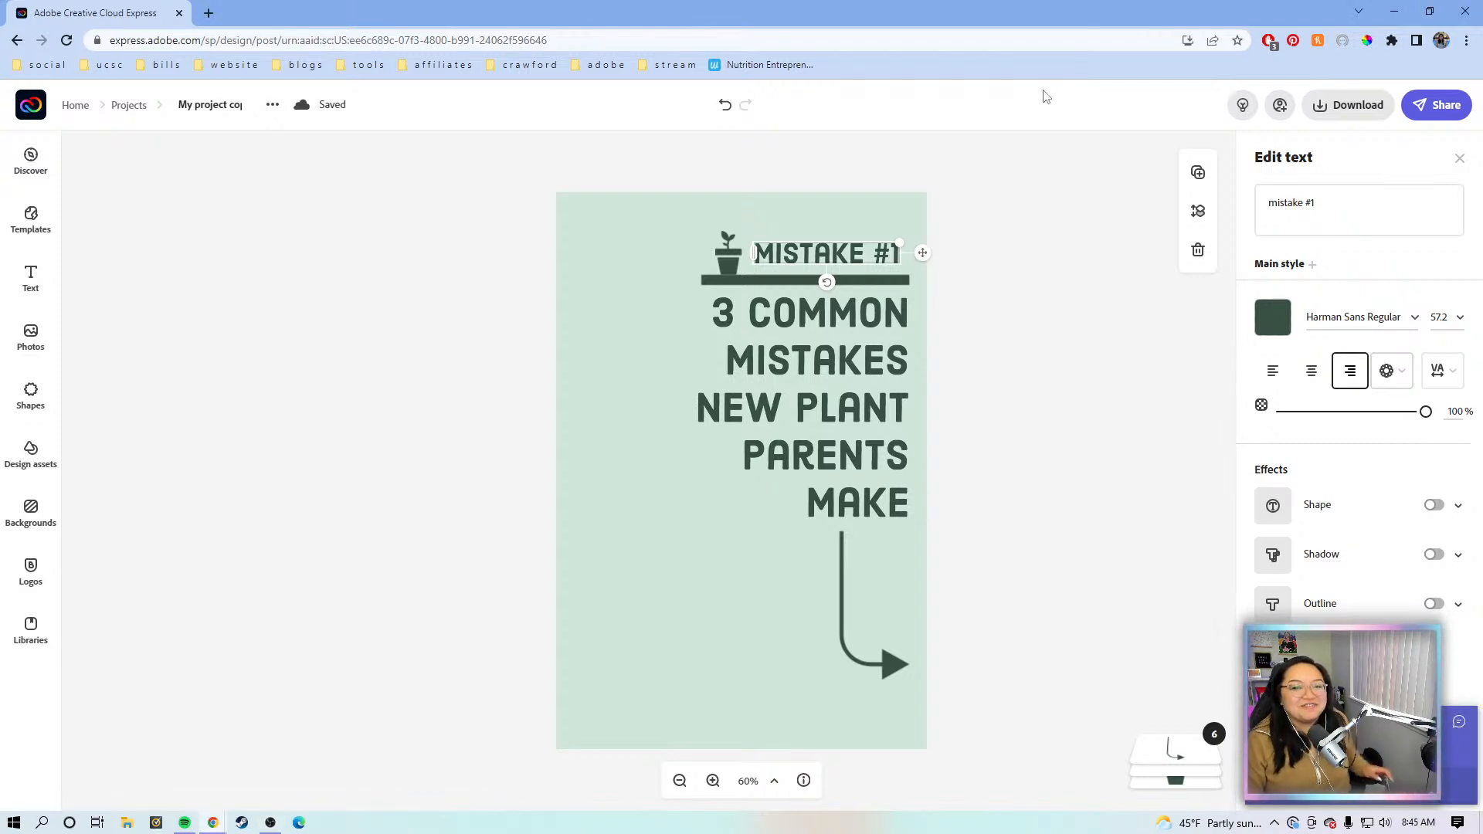
{"action": "left_click", "coordinate": [1024, 209]}
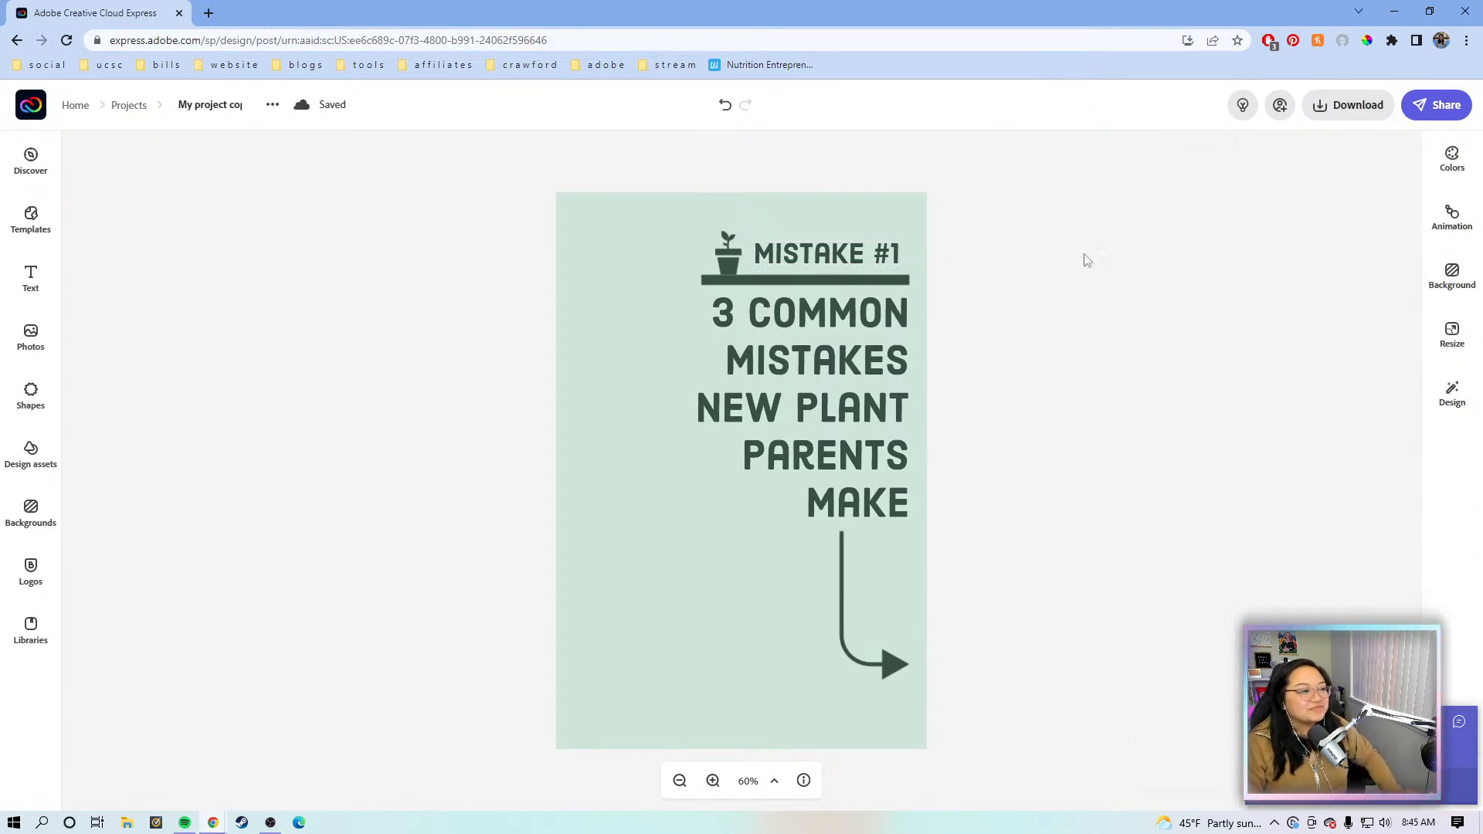
Step: Replace the large title with "UNDERWATERING/ OVERWATERING" and fit it on two lines beneath the line at size 52.7
{"action": "left_click", "coordinate": [871, 374]}
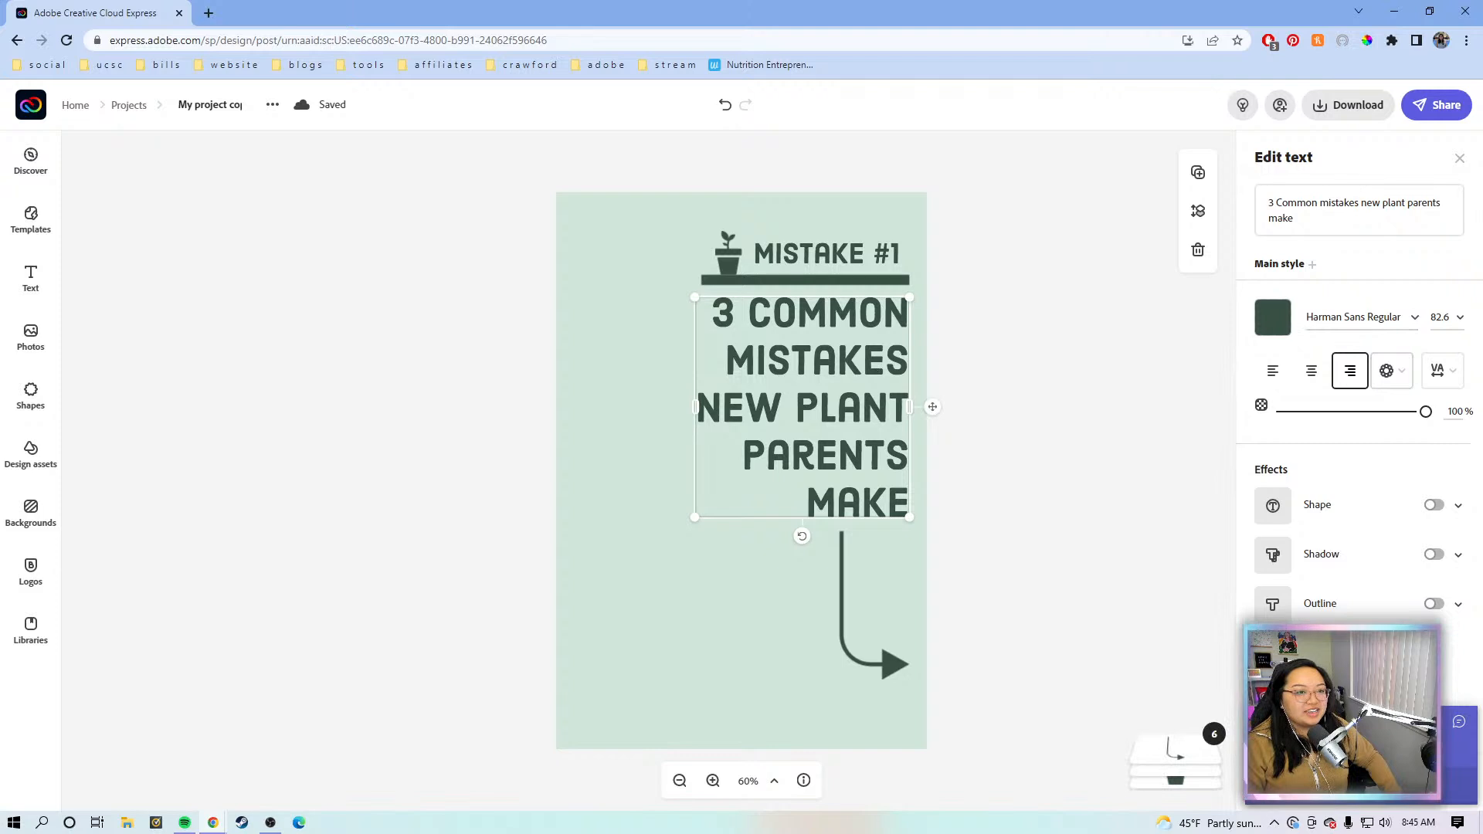
{"action": "left_click_drag", "start_coordinate": [1391, 223], "coordinate": [1232, 197]}
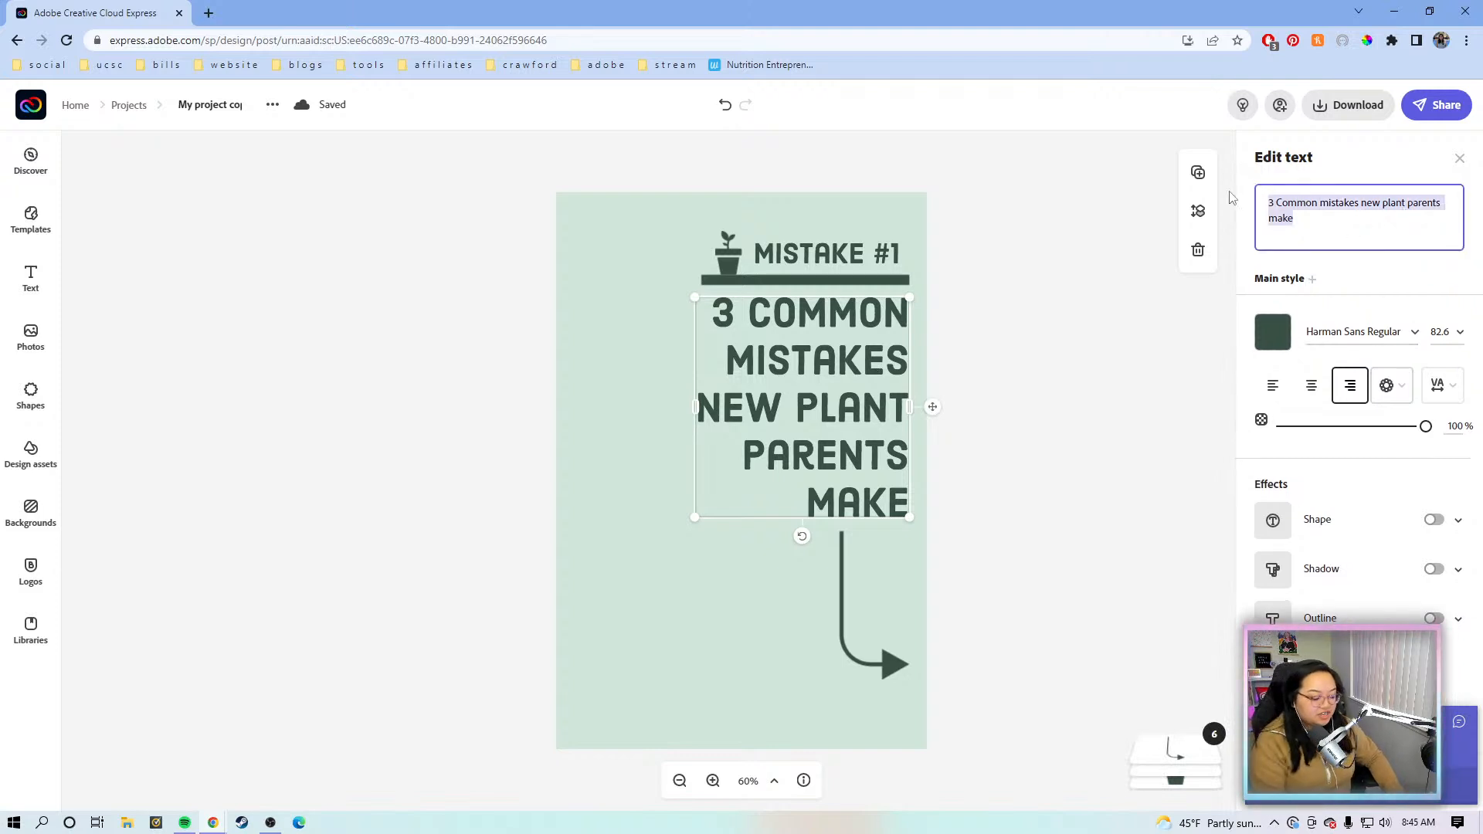
{"action": "key", "text": "BackSpace"}
{"action": "type", "text": "UN"}
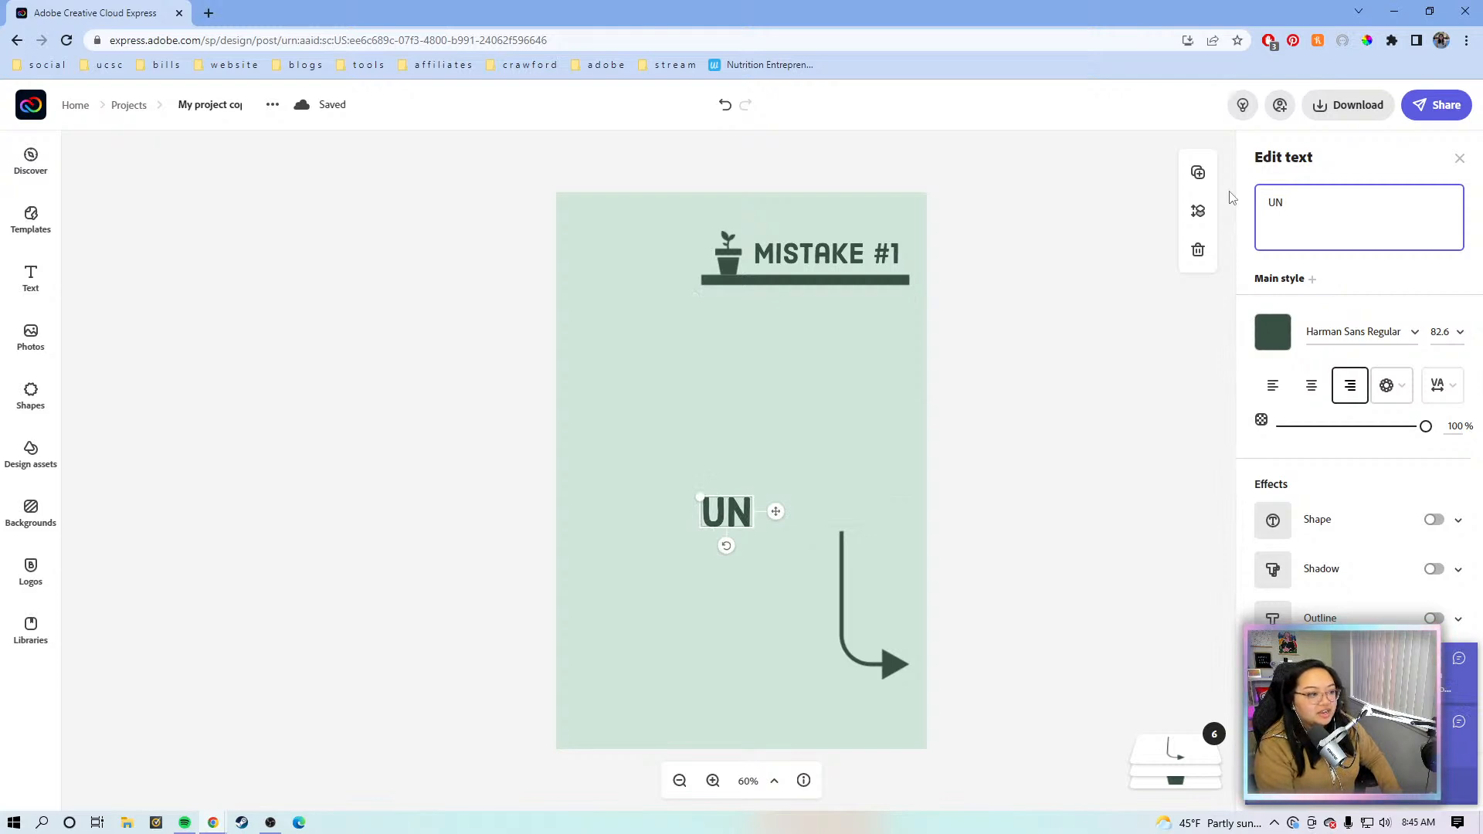
{"action": "type", "text": "DERWATERING"}
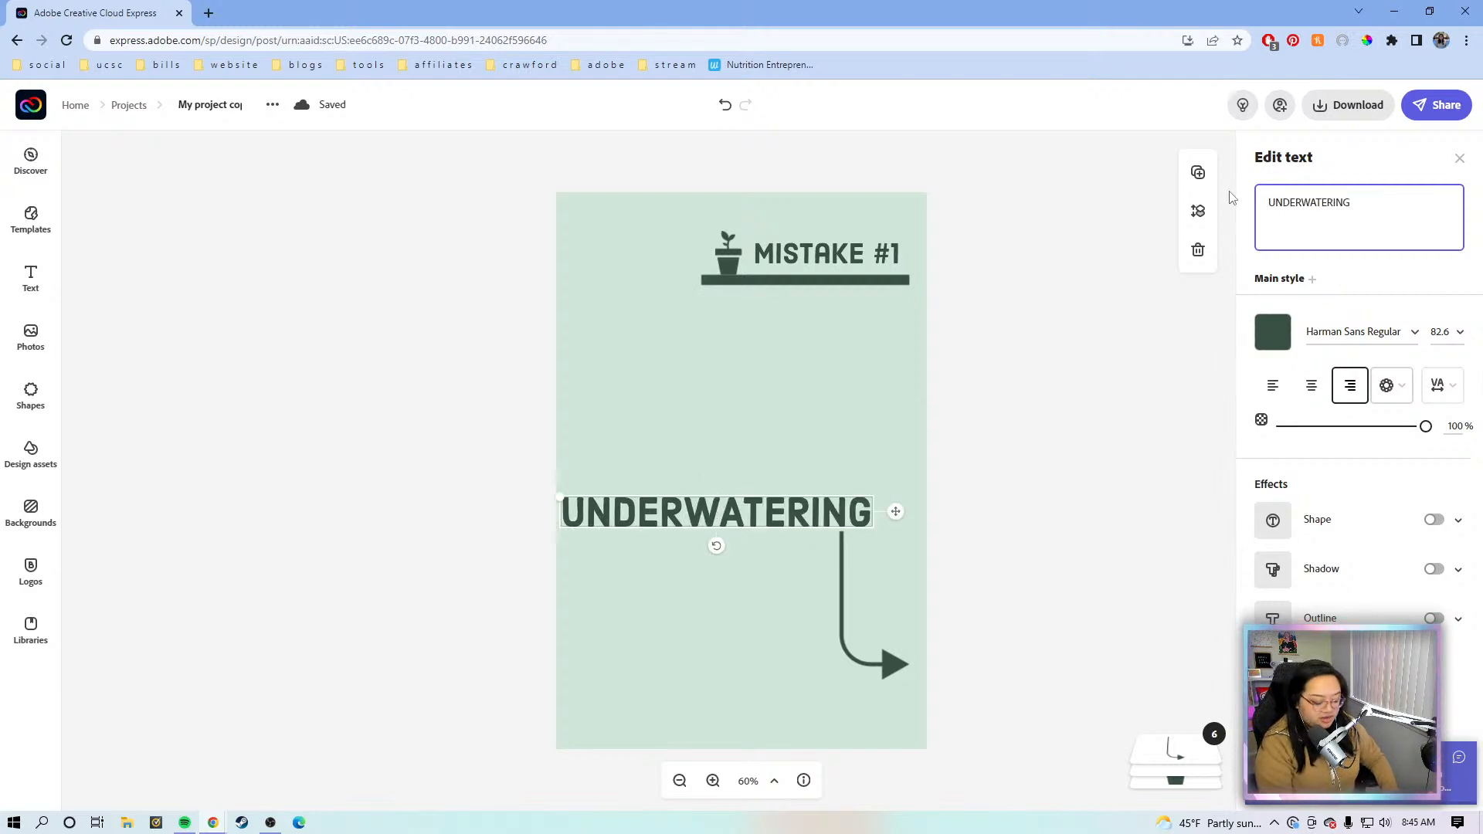
{"action": "type", "text": "/OVERWATERING"}
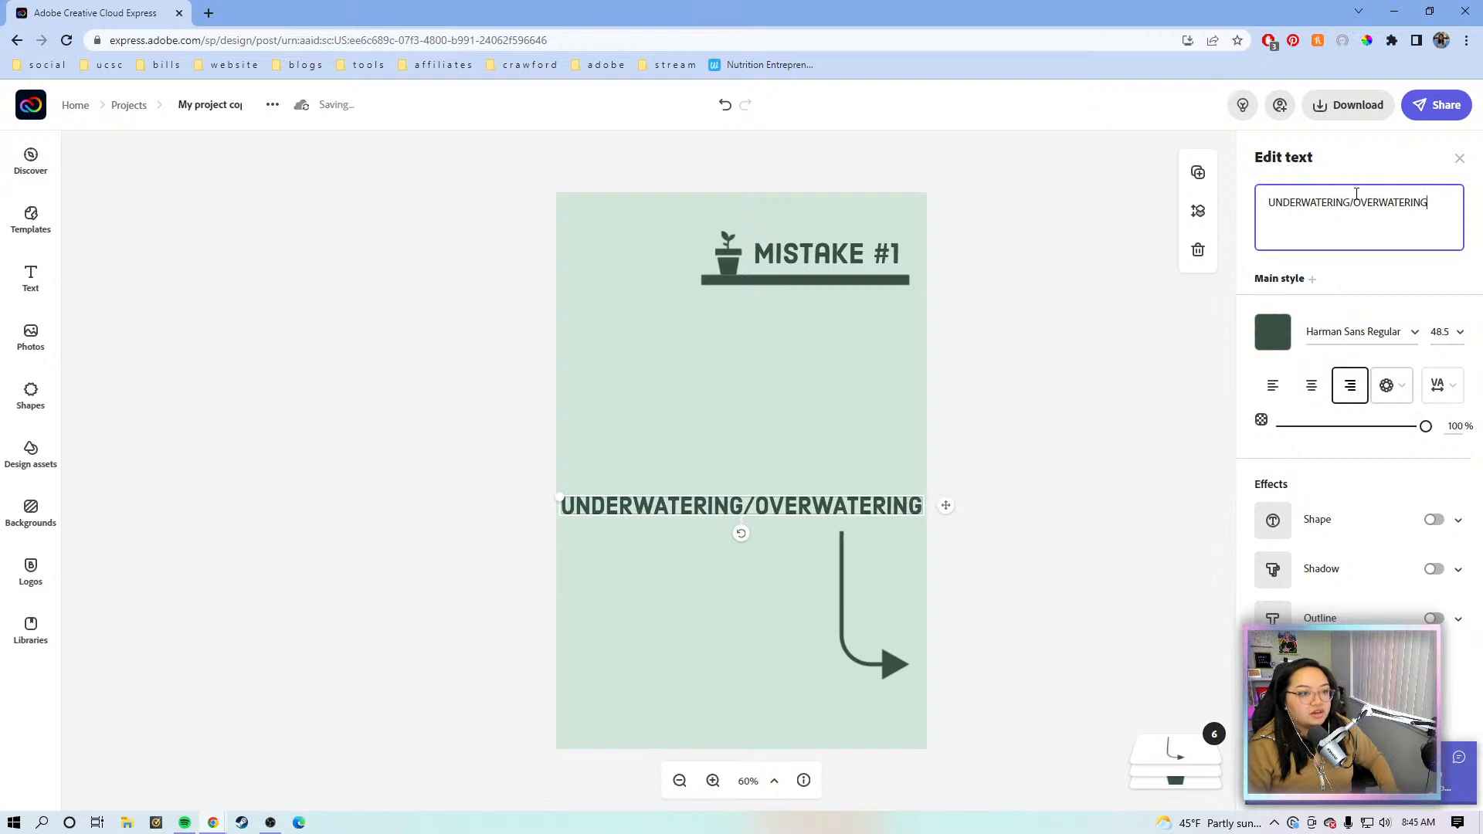
{"action": "left_click", "coordinate": [1355, 202]}
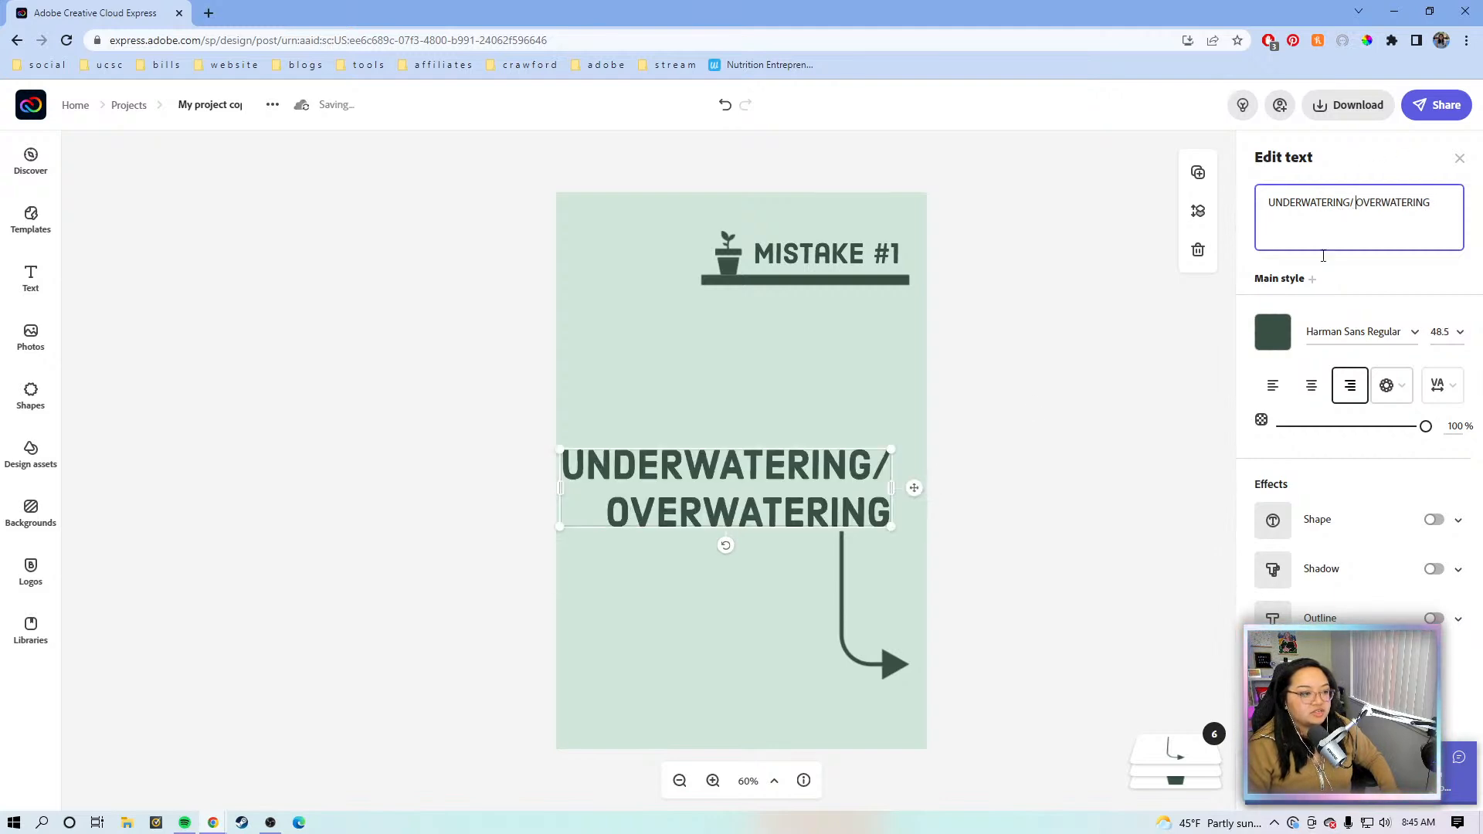
{"action": "left_click_drag", "start_coordinate": [744, 486], "coordinate": [732, 354]}
{"action": "left_click_drag", "start_coordinate": [578, 294], "coordinate": [698, 296]}
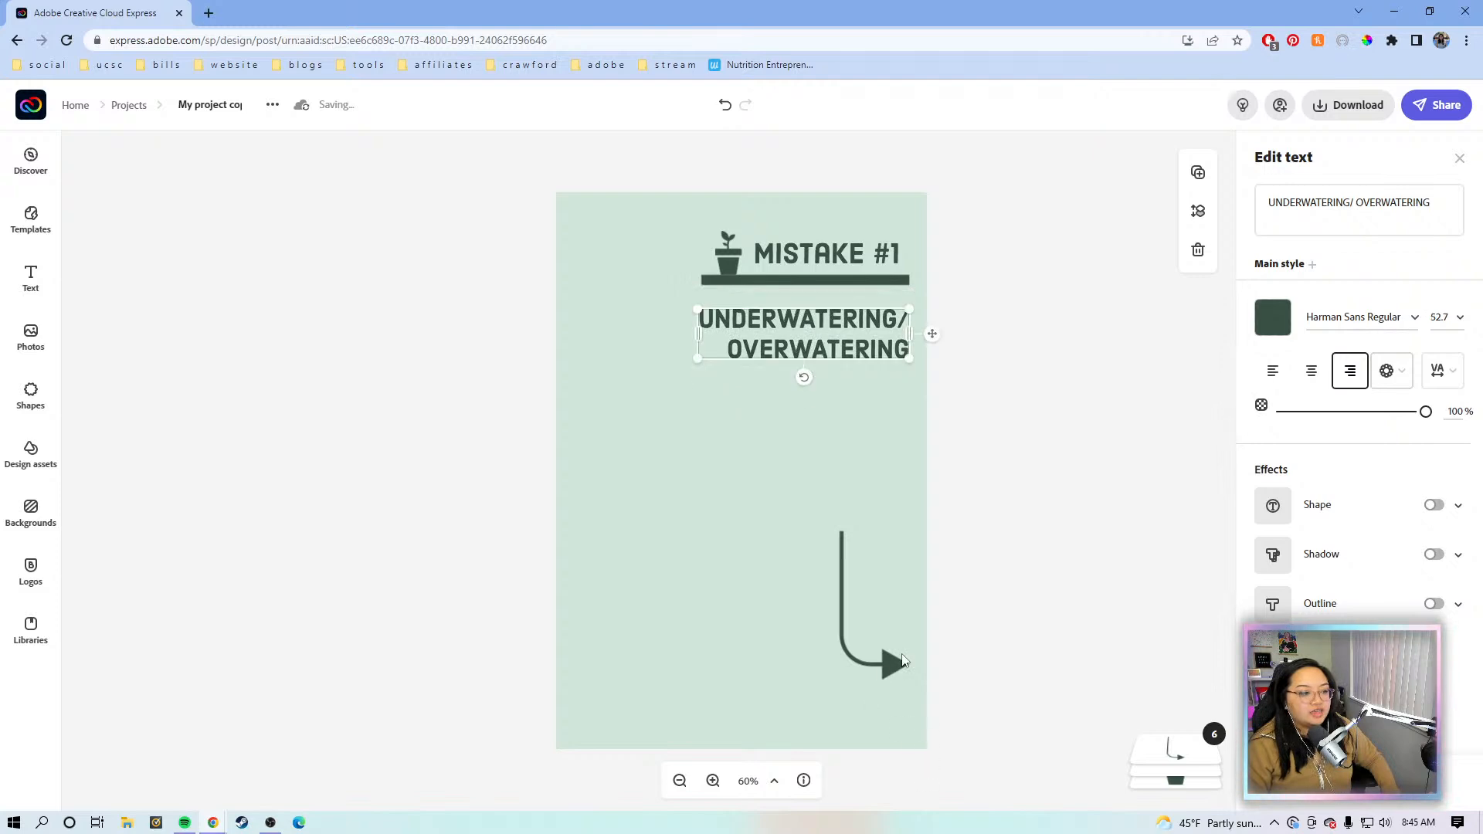
Step: Delete the curved arrow from the lower part of the design
{"action": "left_click", "coordinate": [869, 697]}
{"action": "left_click", "coordinate": [890, 666]}
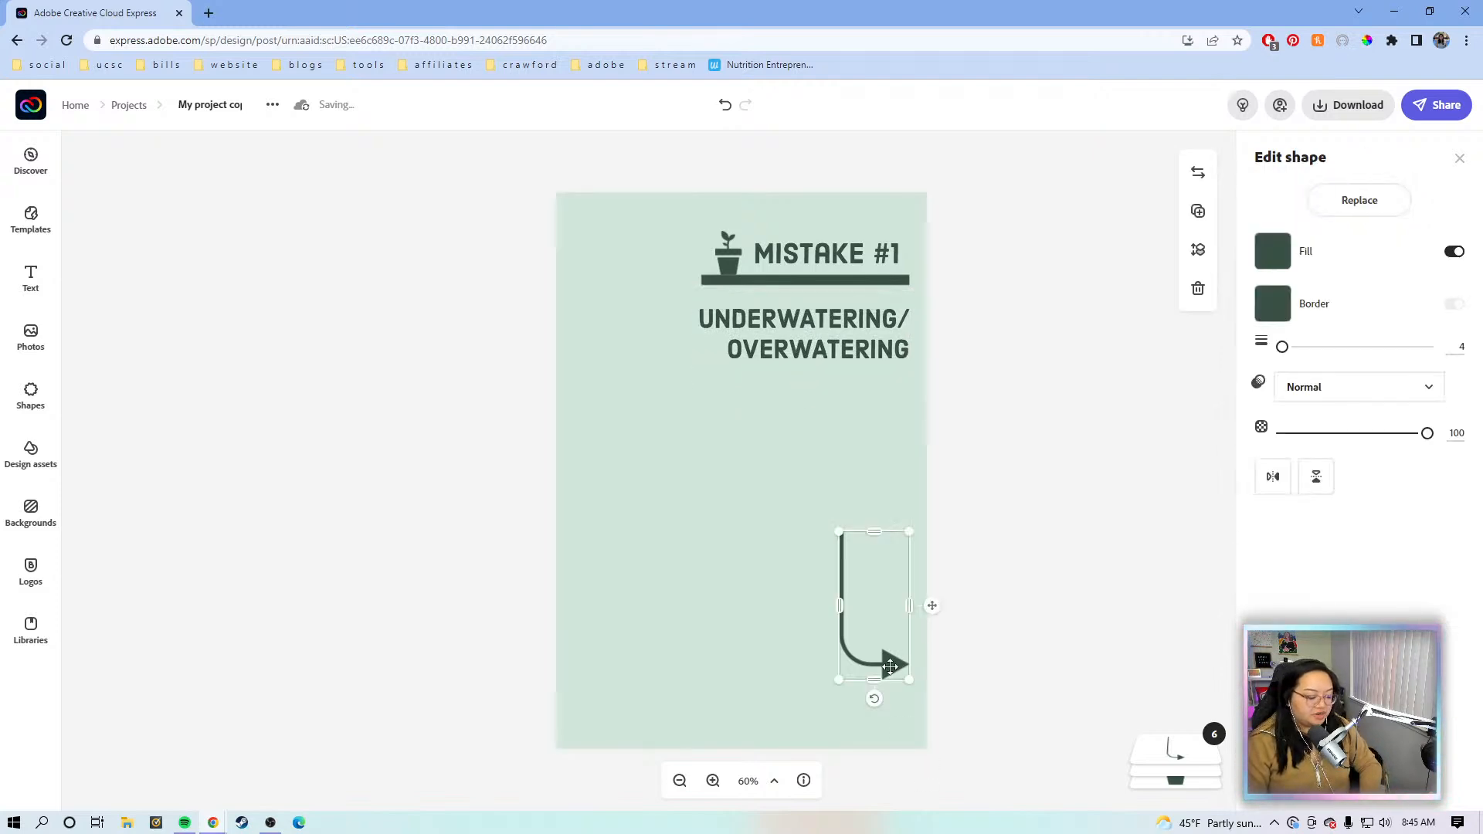
{"action": "key", "text": "Delete"}
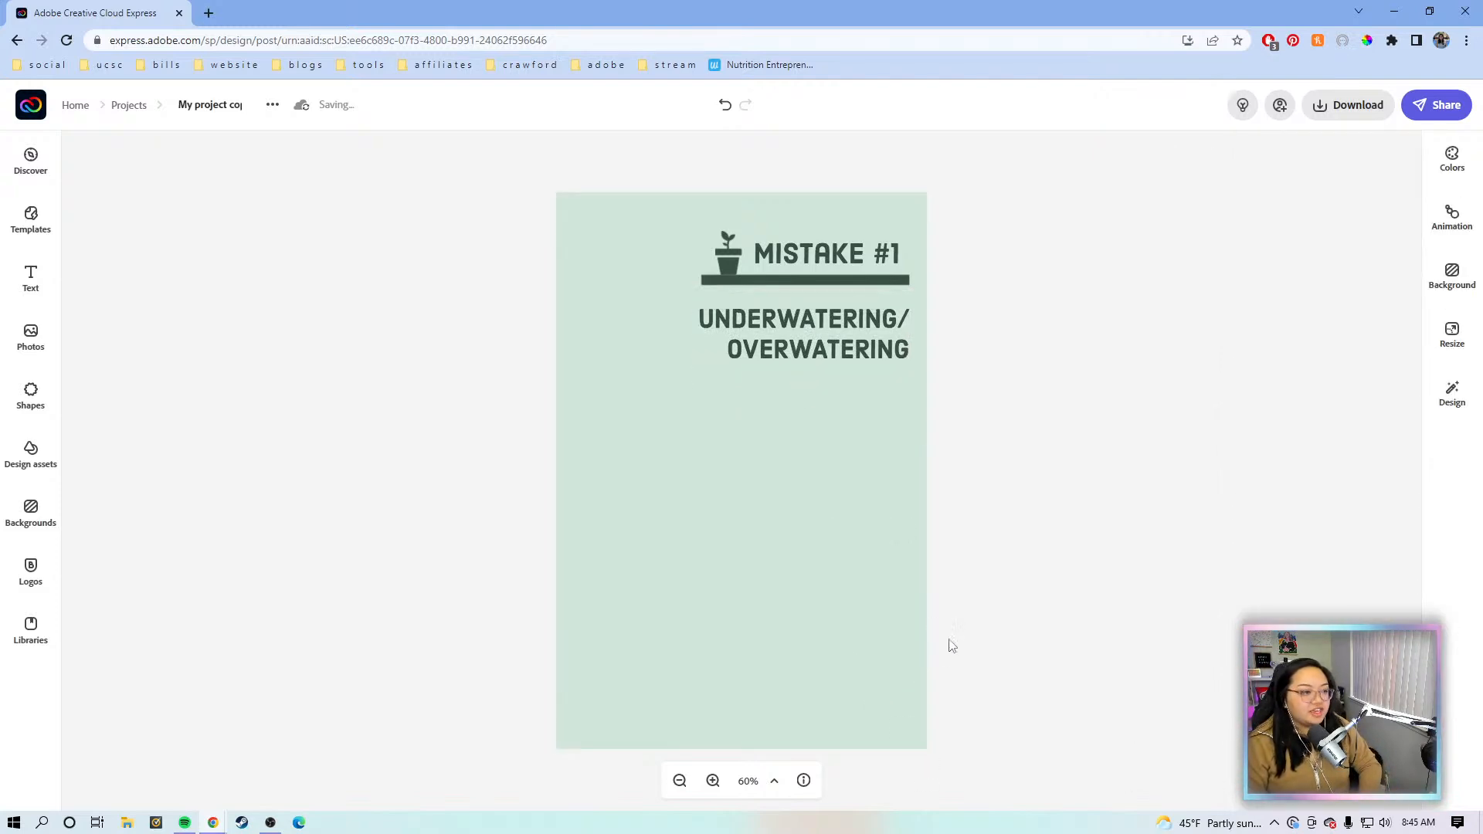
Step: Add a new text box below the heading reading "Different plants have different watering needs"
{"action": "left_click", "coordinate": [40, 286]}
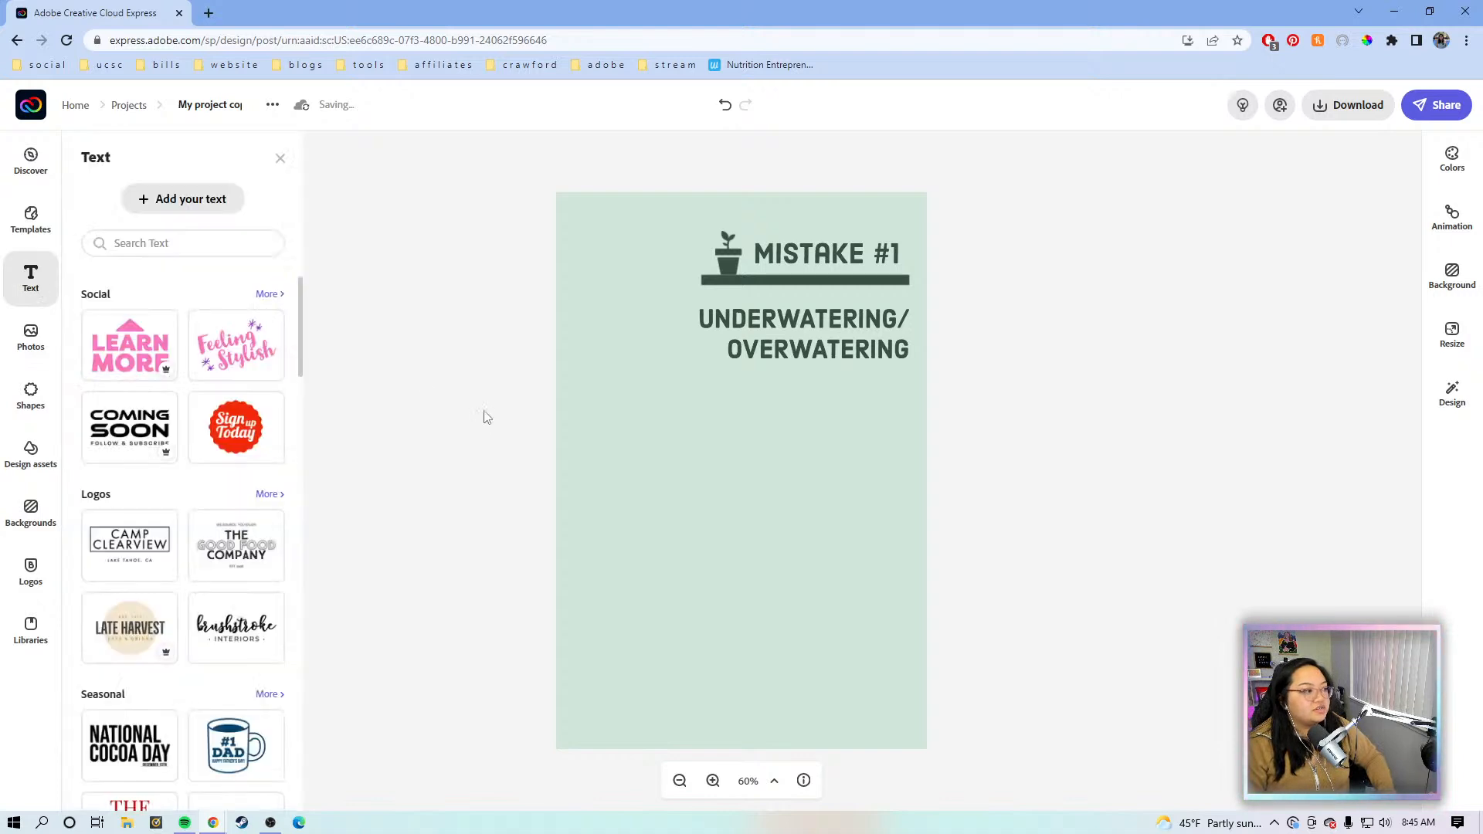
{"action": "left_click", "coordinate": [160, 207]}
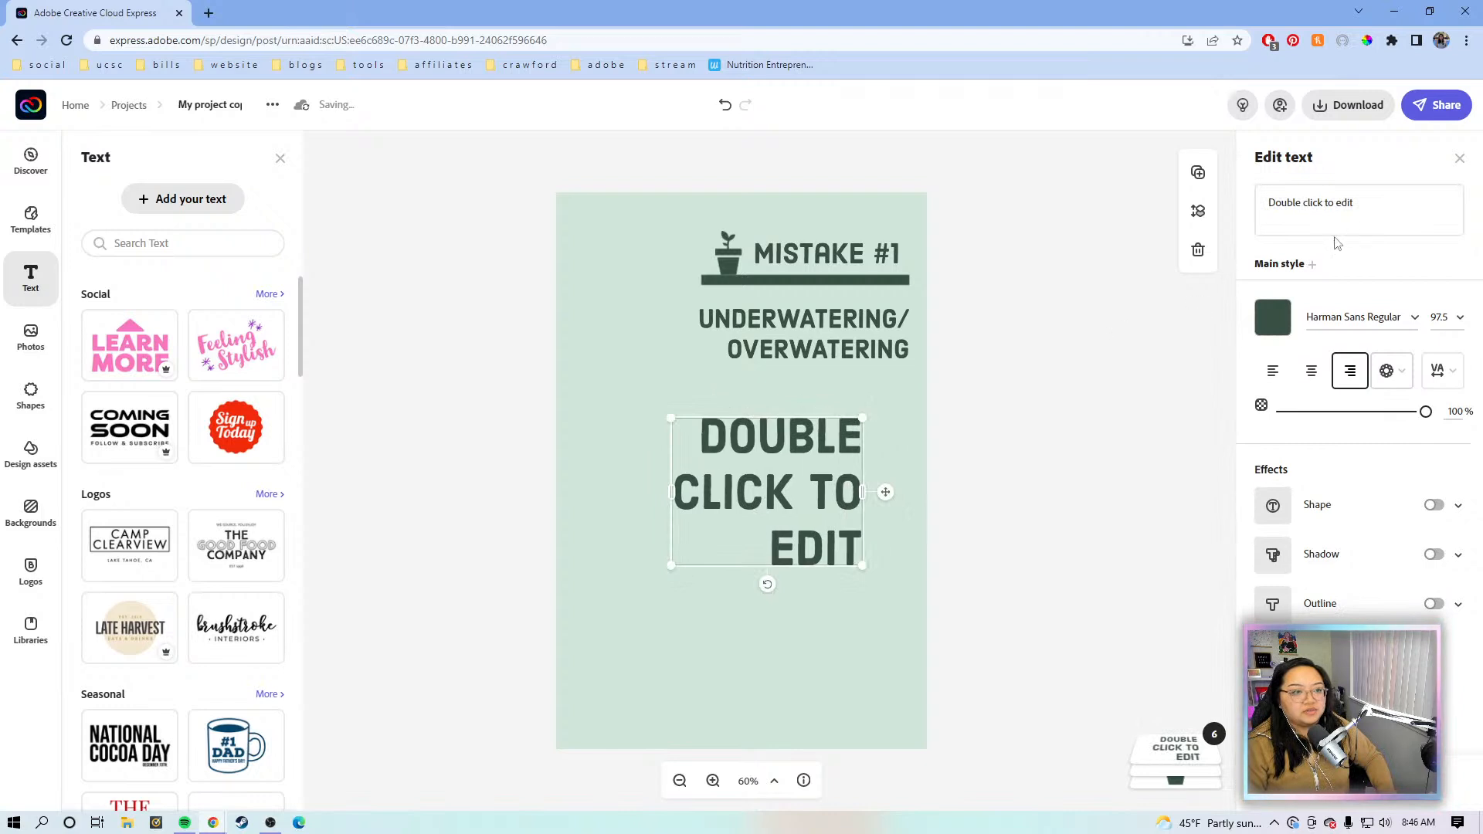
{"action": "left_click", "coordinate": [1370, 208]}
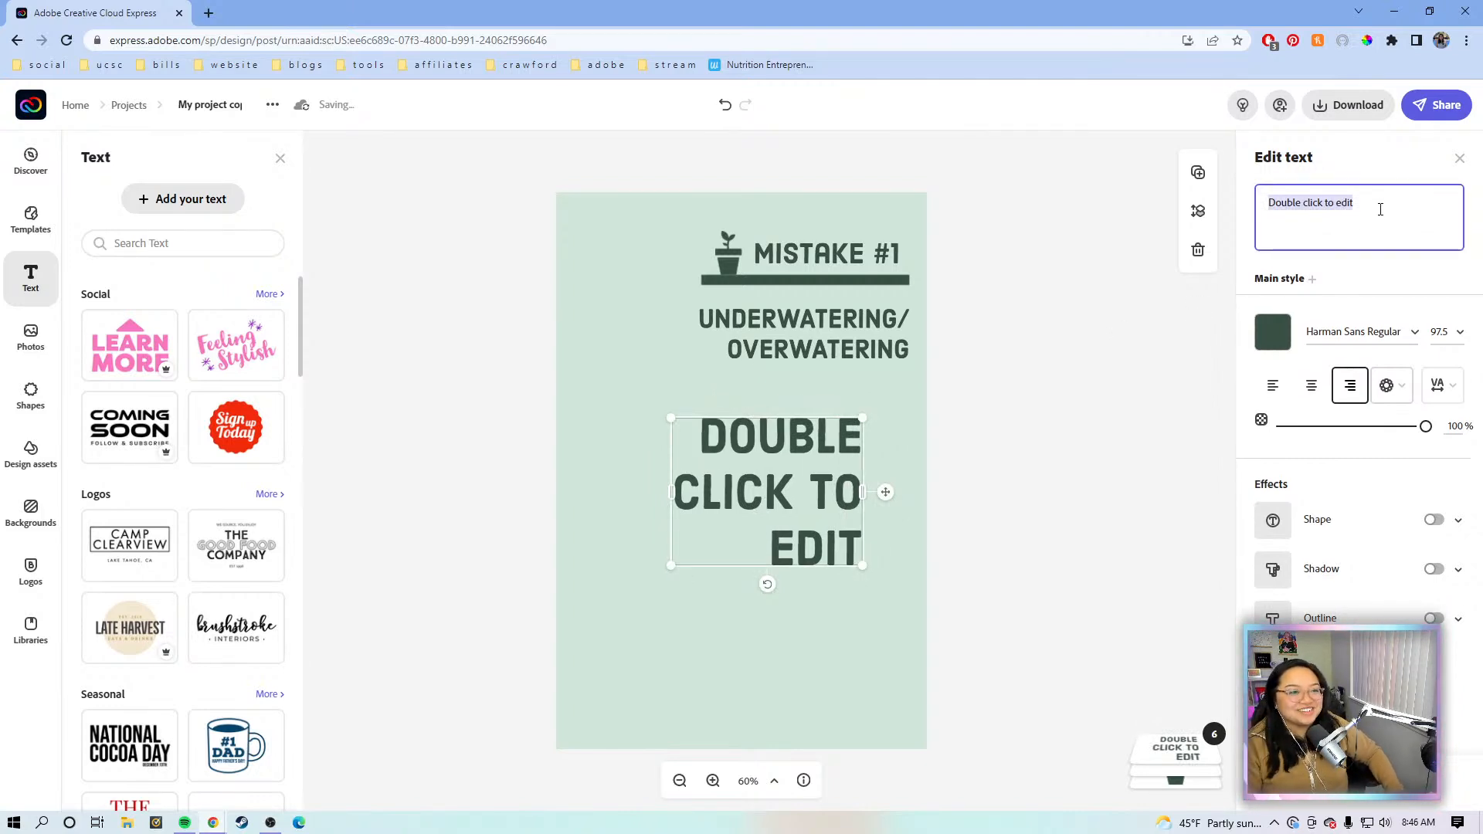
{"action": "left_click_drag", "start_coordinate": [1380, 210], "coordinate": [1279, 191]}
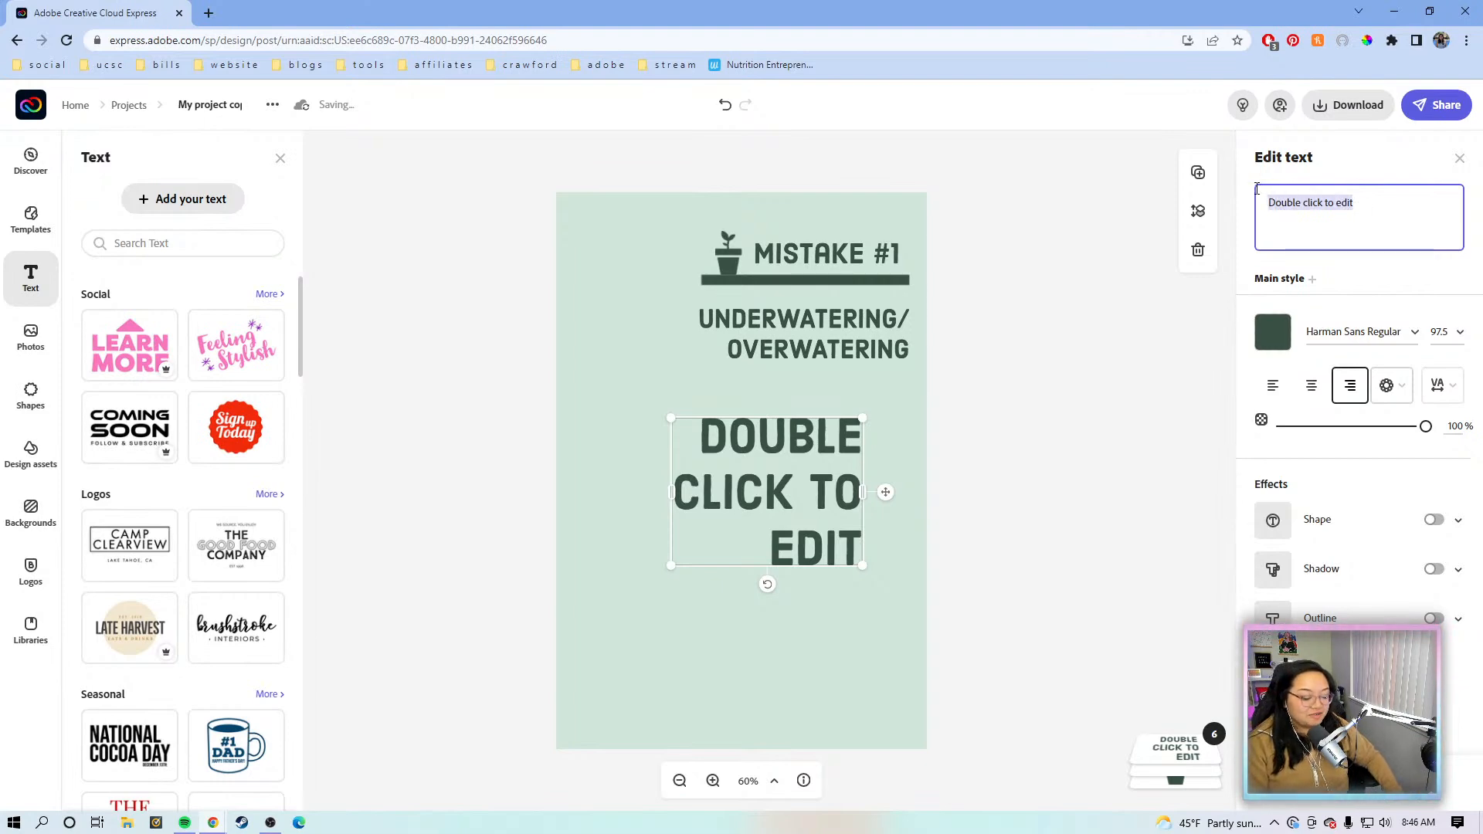
{"action": "key", "text": "BackSpace"}
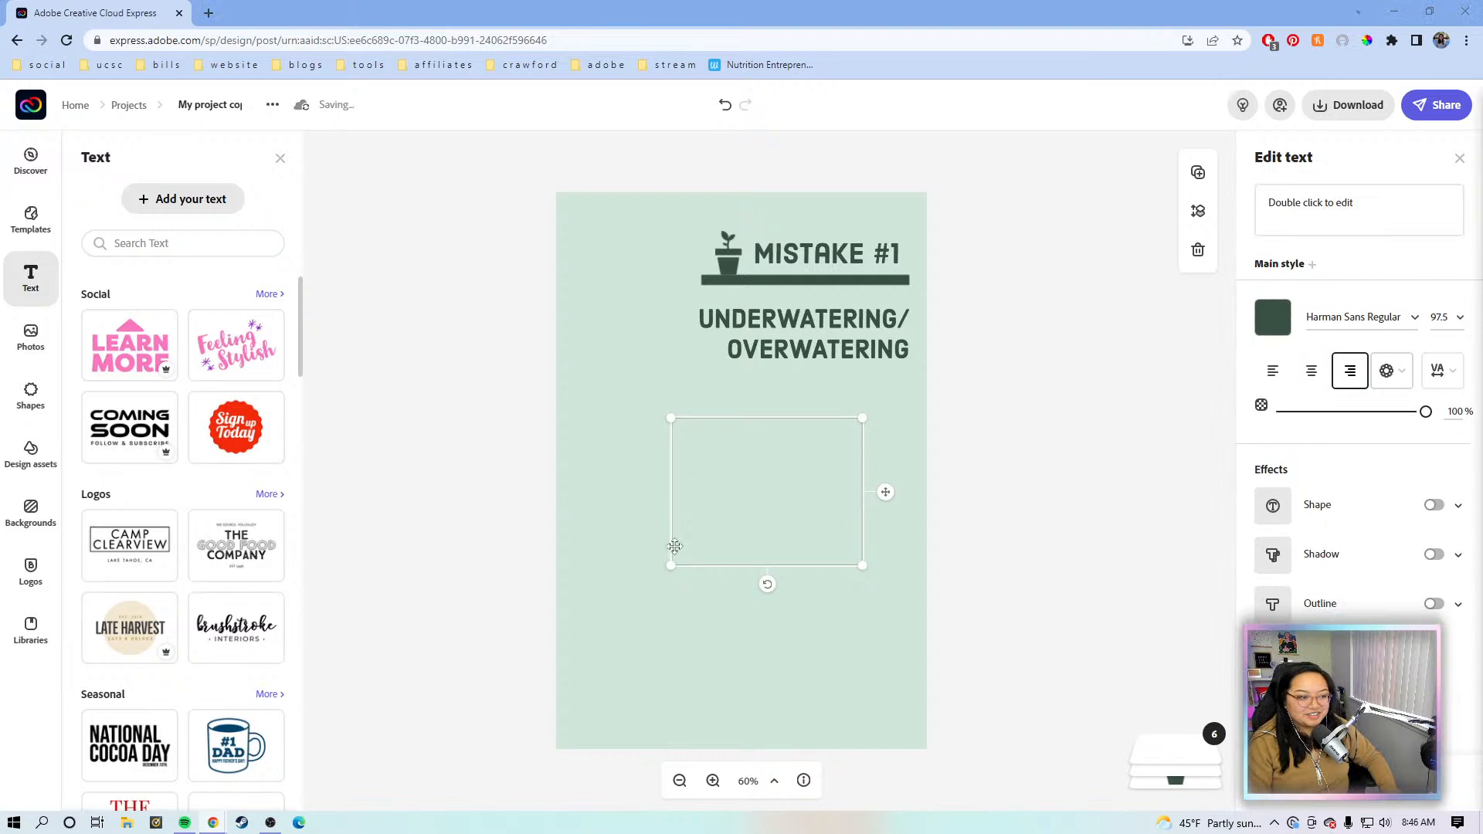
{"action": "left_click", "coordinate": [1335, 232]}
{"action": "left_click_drag", "start_coordinate": [1374, 206], "coordinate": [1231, 195]}
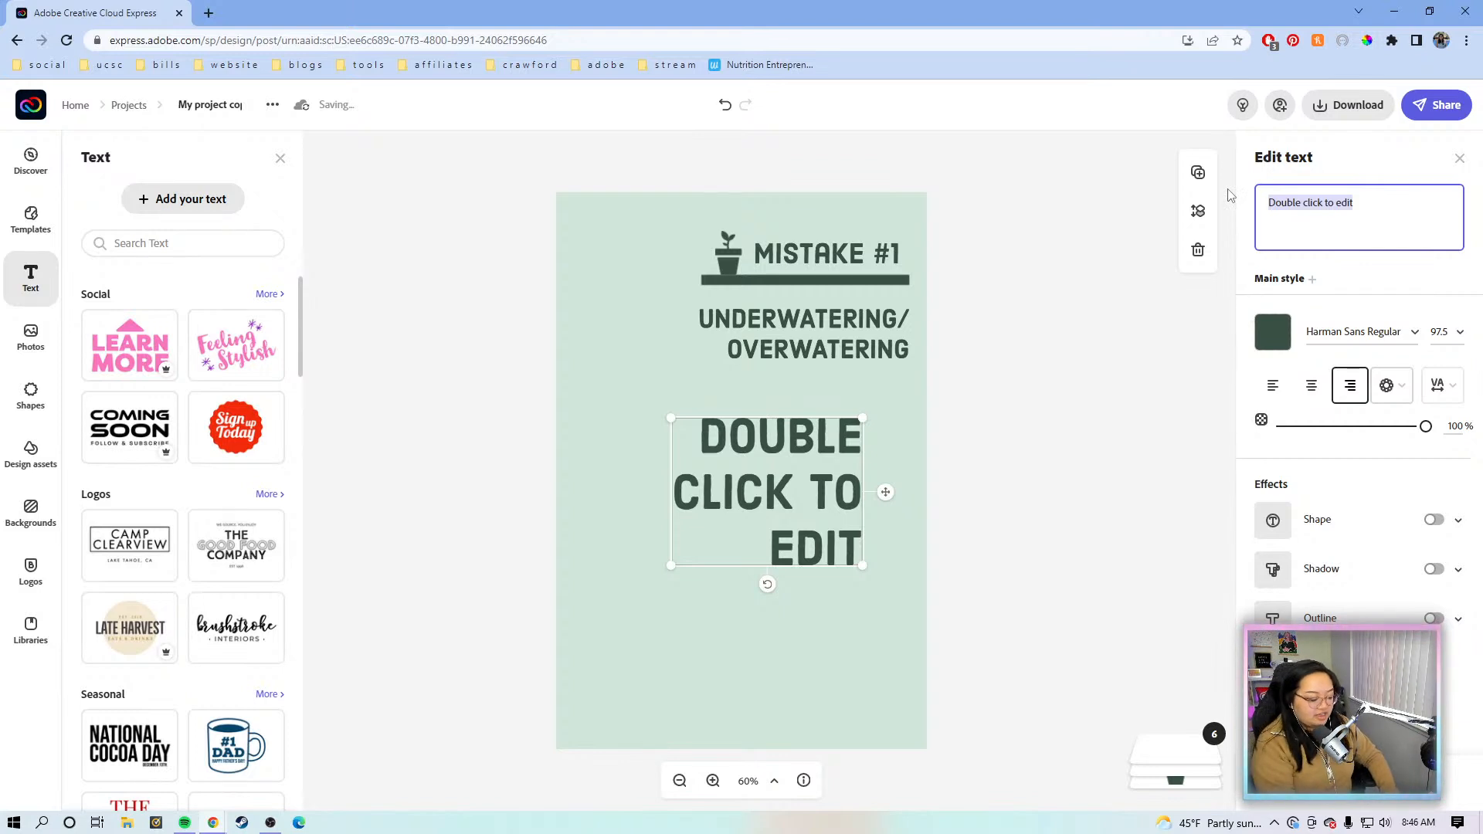
{"action": "type", "text": "d"}
{"action": "key", "text": "BackSpace"}
{"action": "type", "text": "D"}
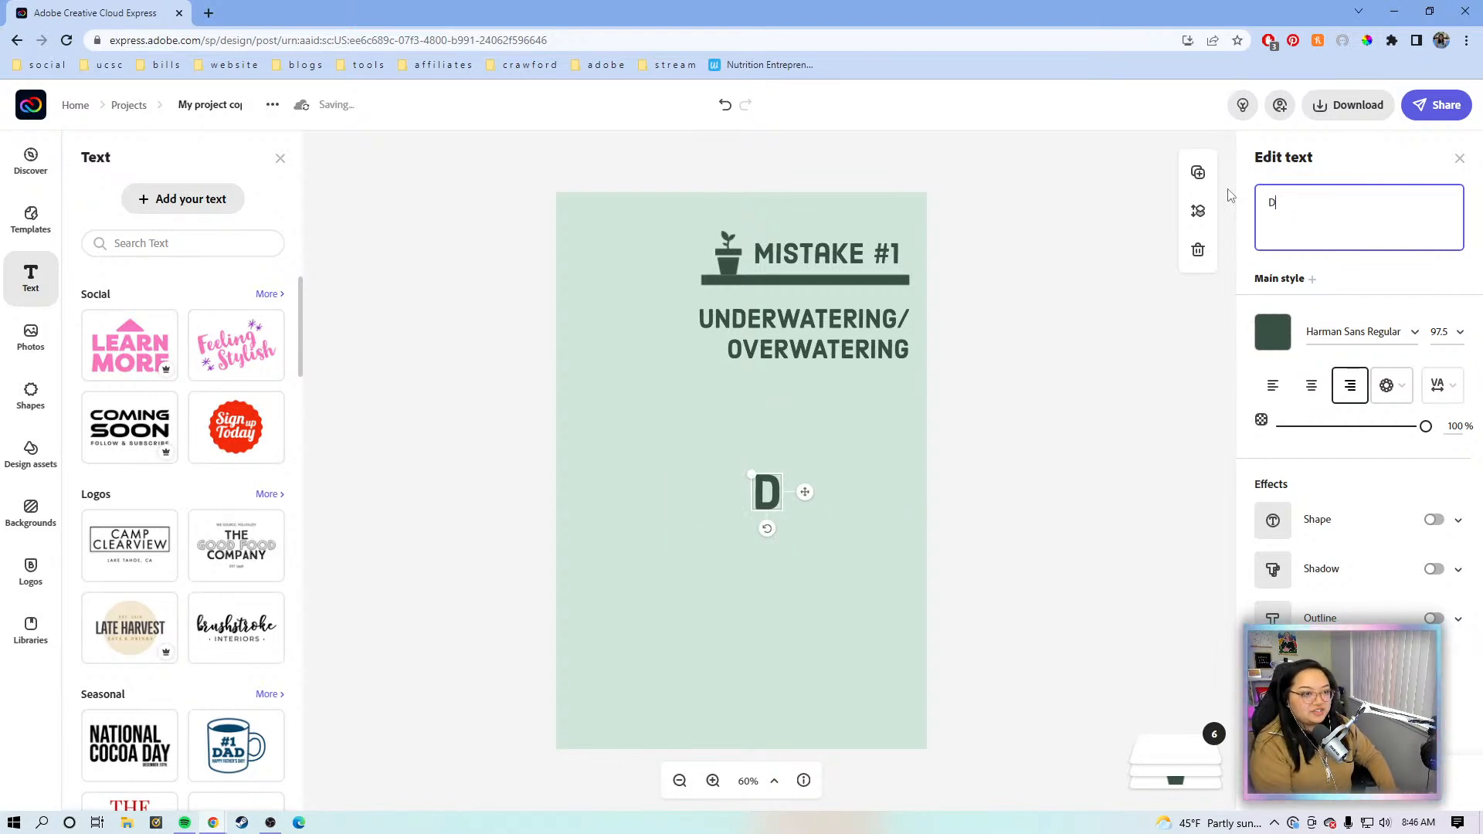
{"action": "type", "text": "i"}
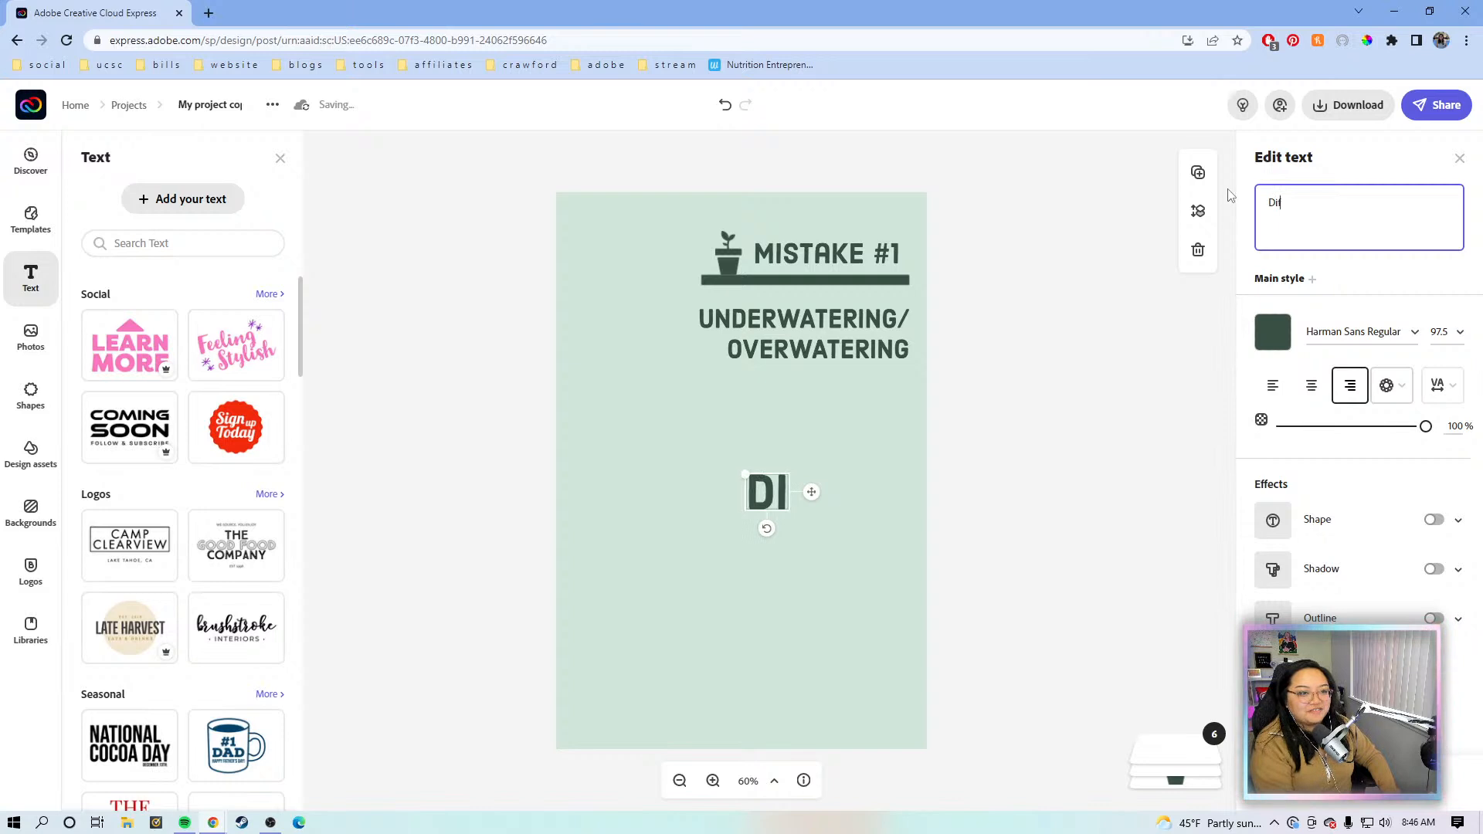
{"action": "type", "text": "fferent"}
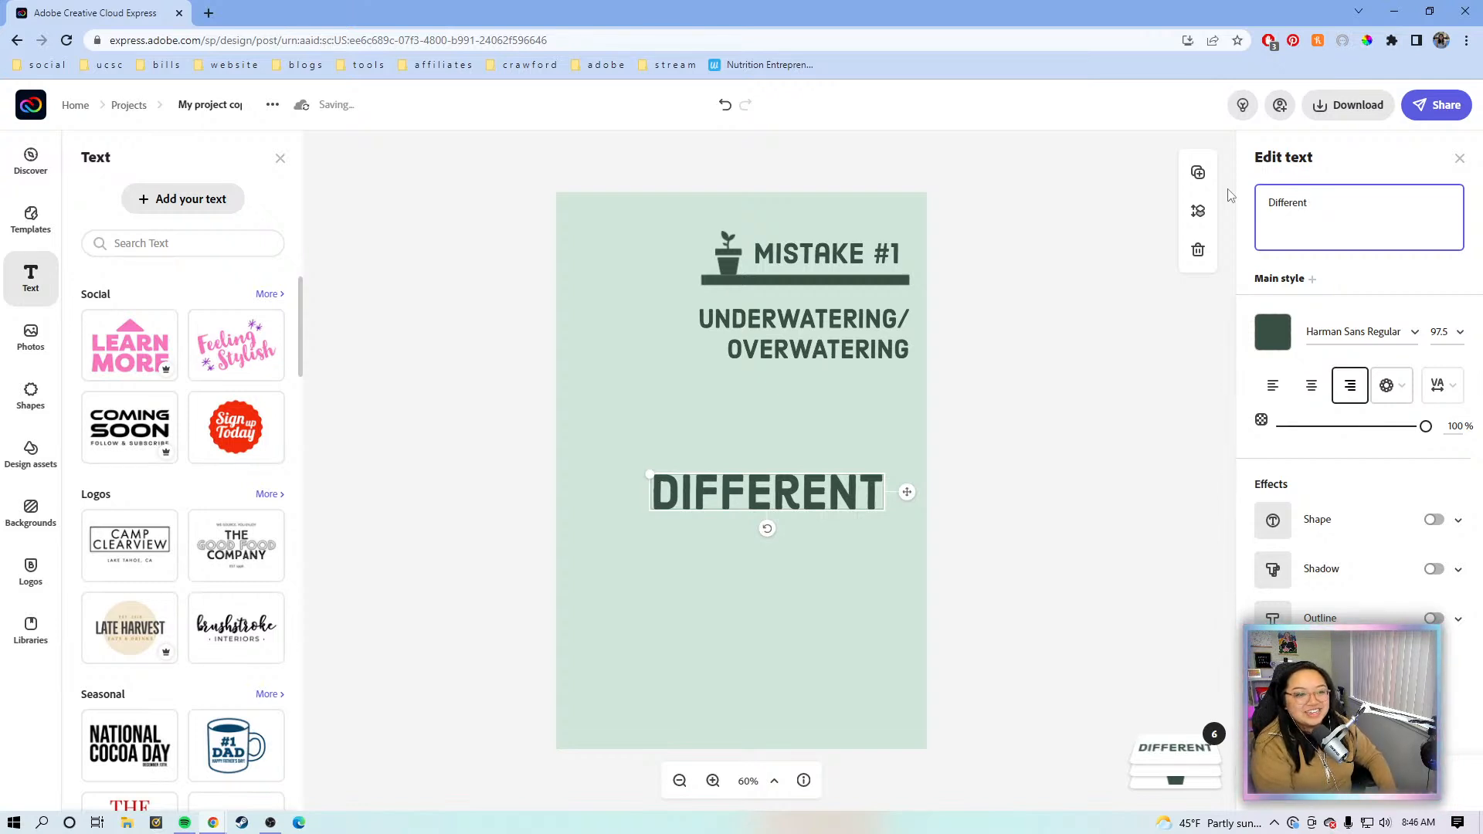
{"action": "type", "text": "plants ha"}
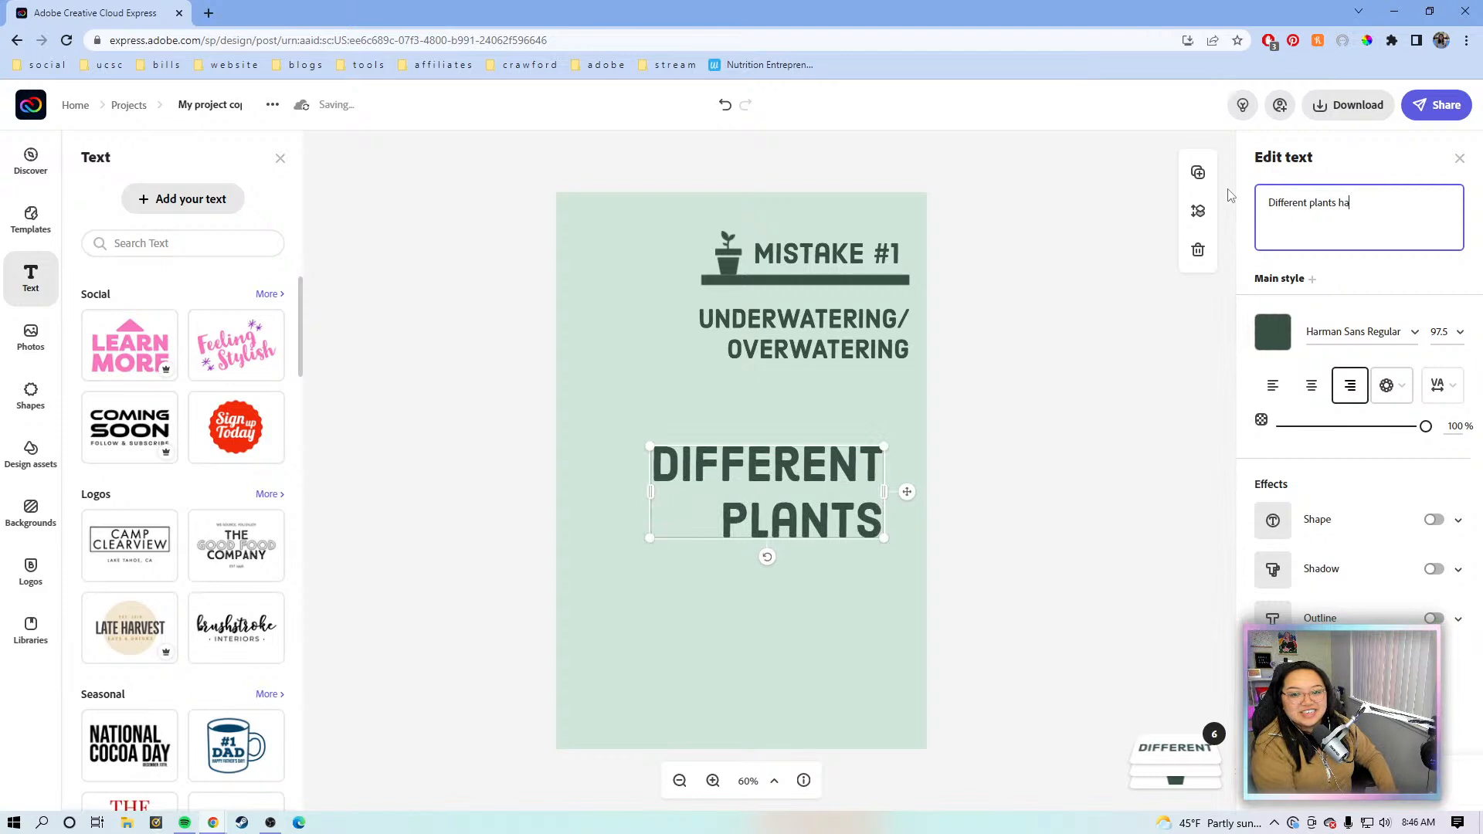
{"action": "type", "text": "ve different wa"}
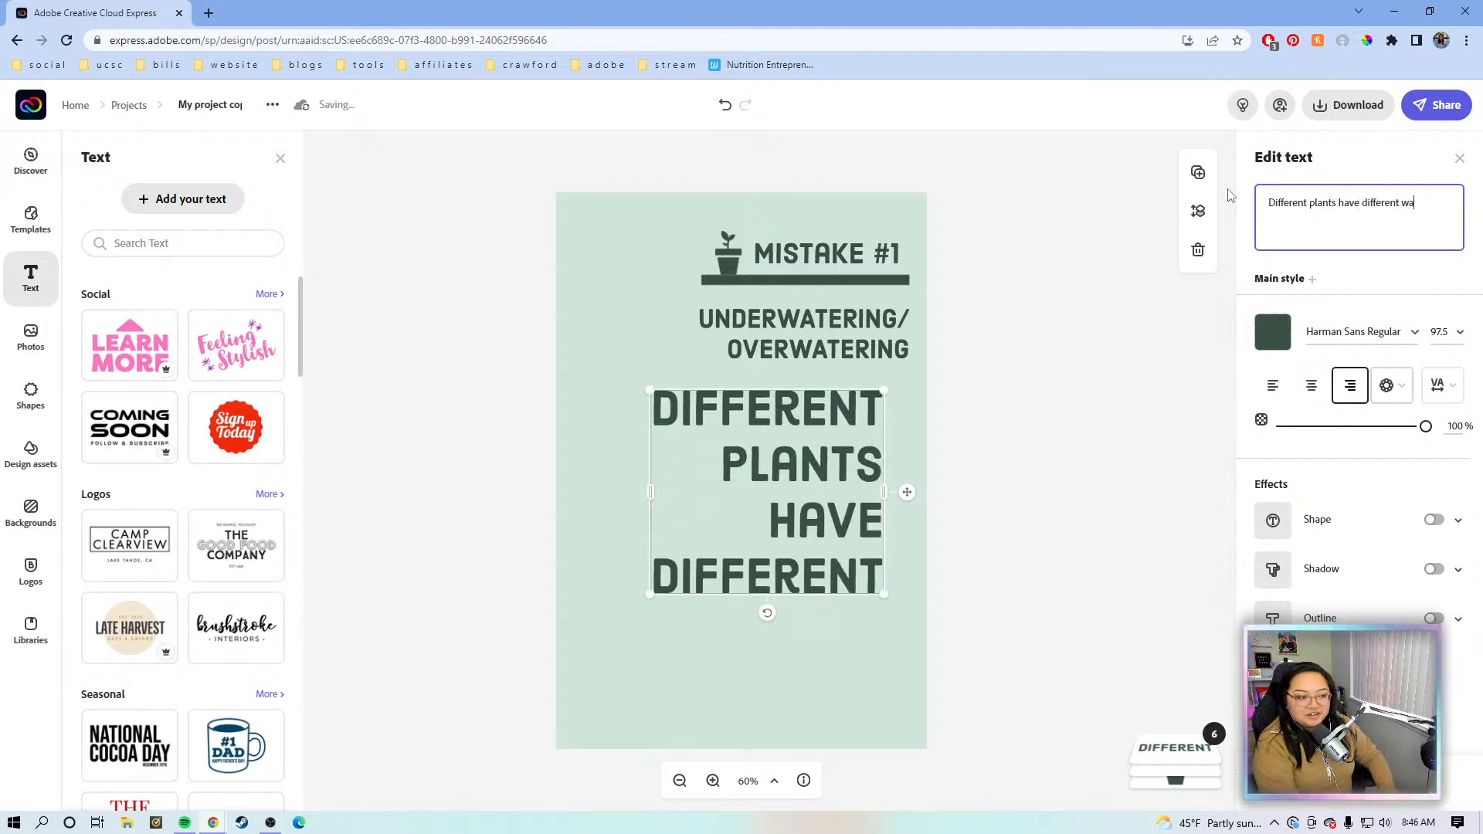
{"action": "type", "text": "tering needs"}
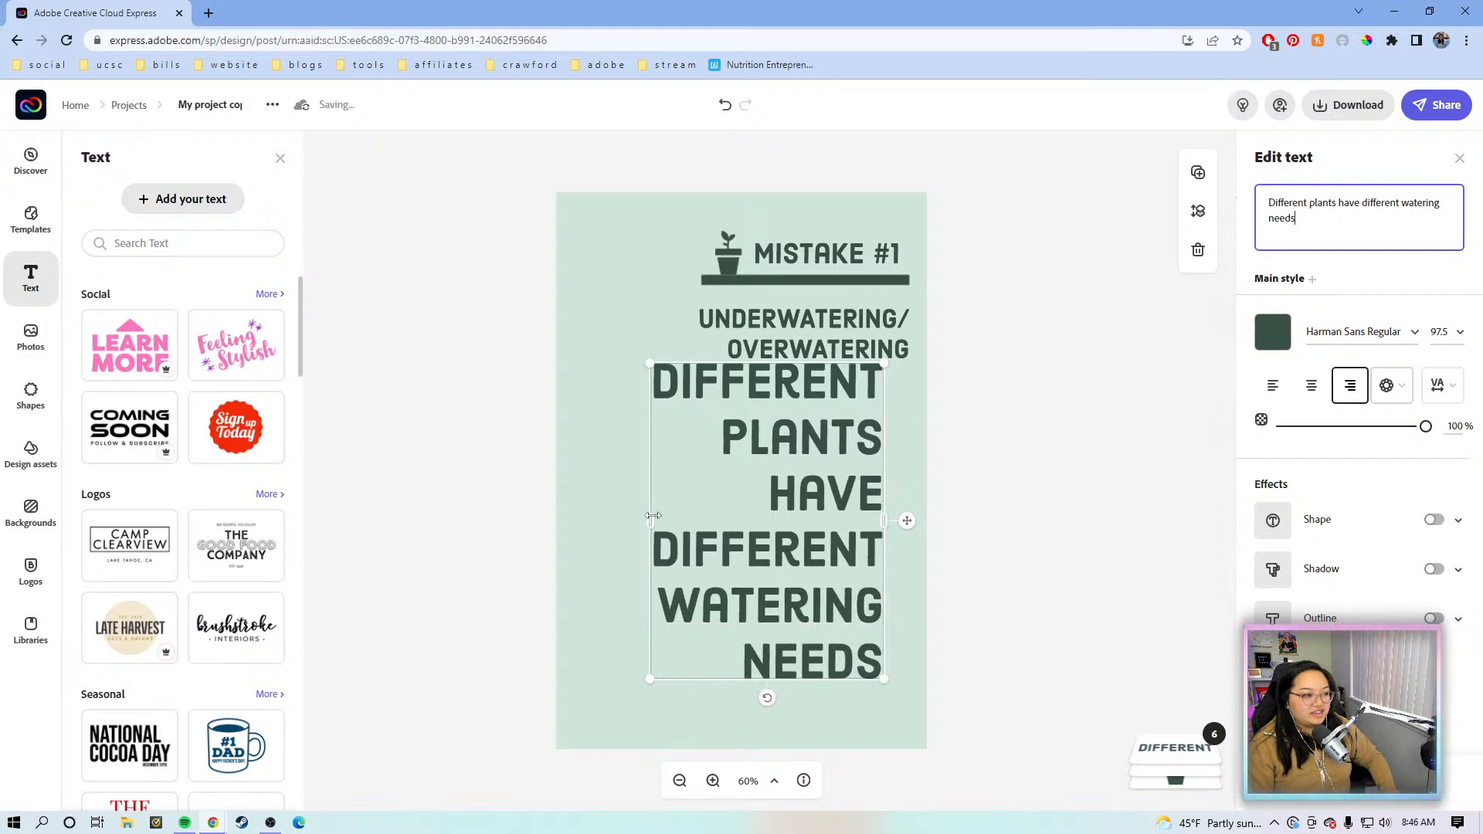
Step: Scale down the watering needs text and set its font to Futura PT Medium
{"action": "left_click_drag", "start_coordinate": [653, 516], "coordinate": [448, 522]}
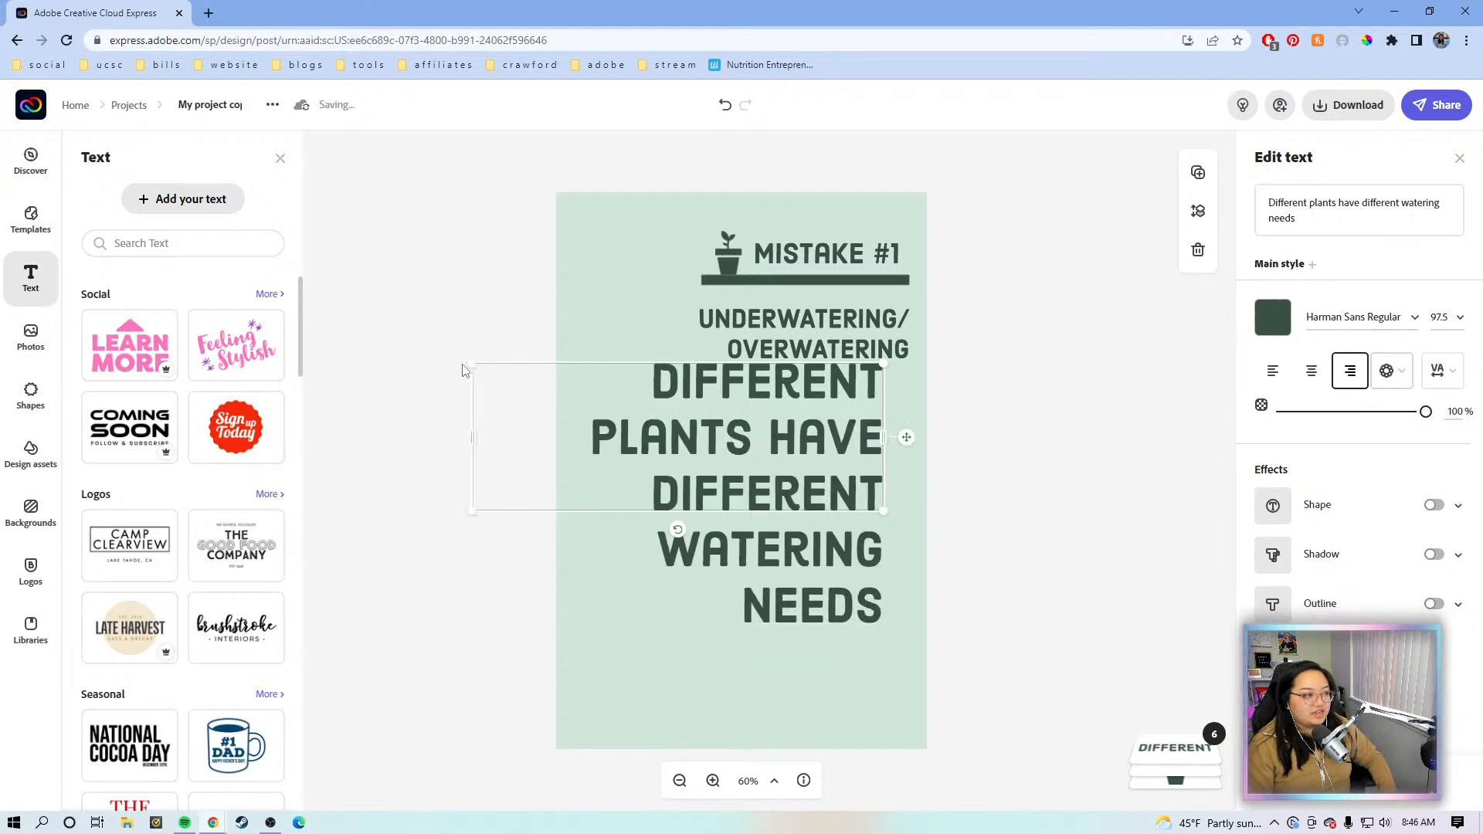
{"action": "left_click_drag", "start_coordinate": [473, 357], "coordinate": [685, 425]}
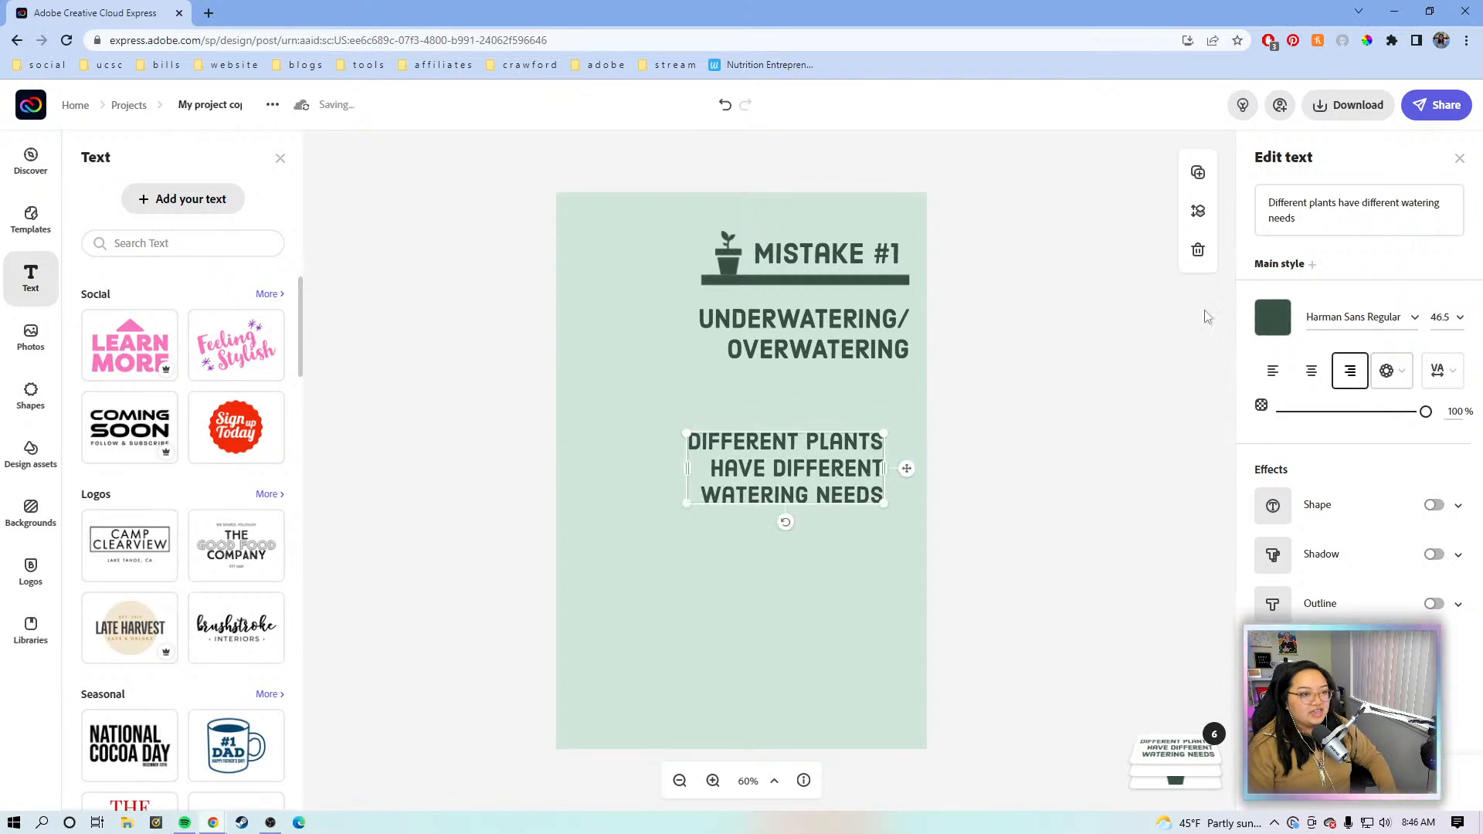
{"action": "left_click", "coordinate": [1354, 317]}
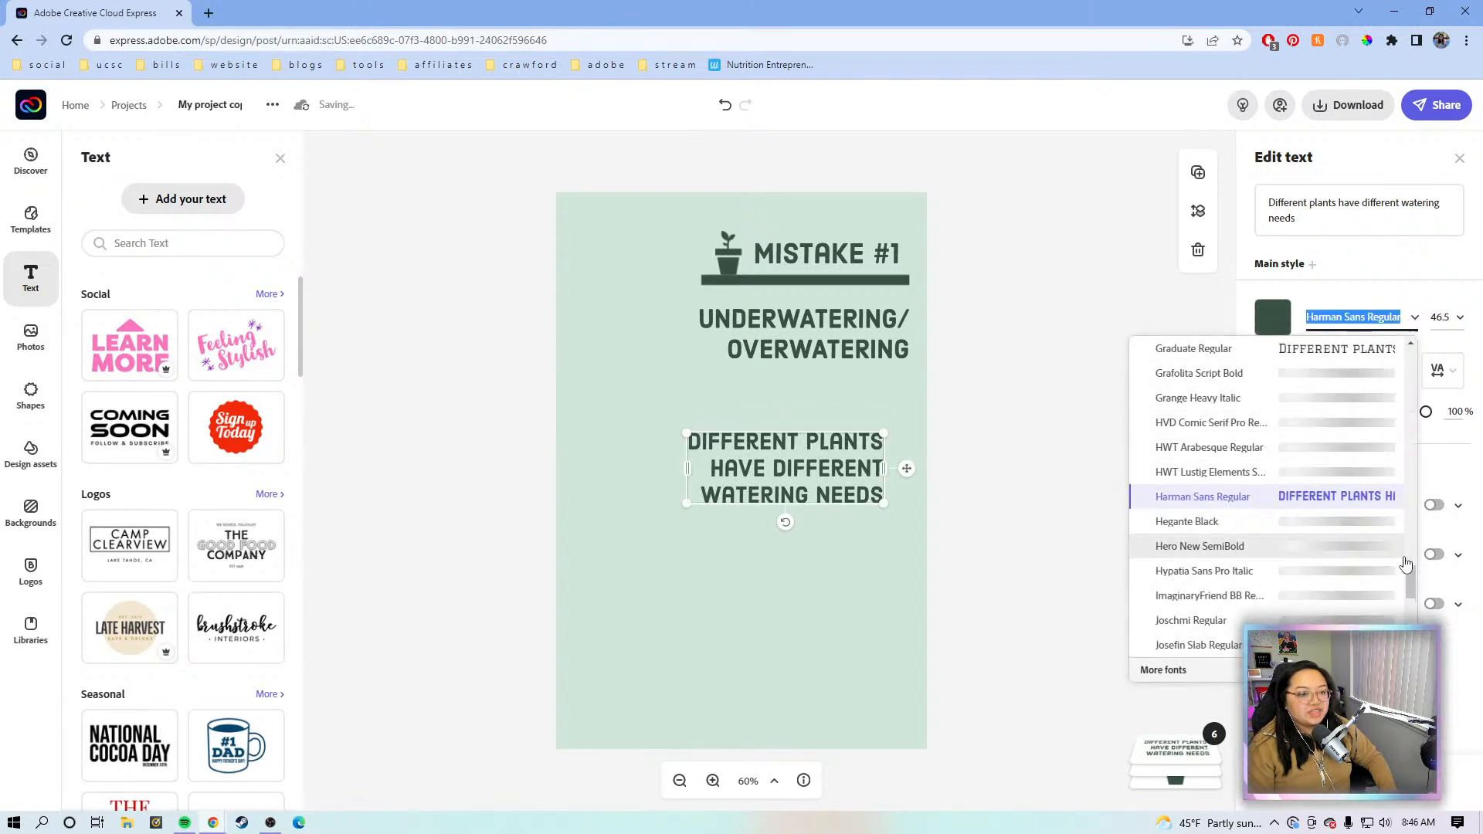
{"action": "left_click_drag", "start_coordinate": [1411, 572], "coordinate": [1407, 330]}
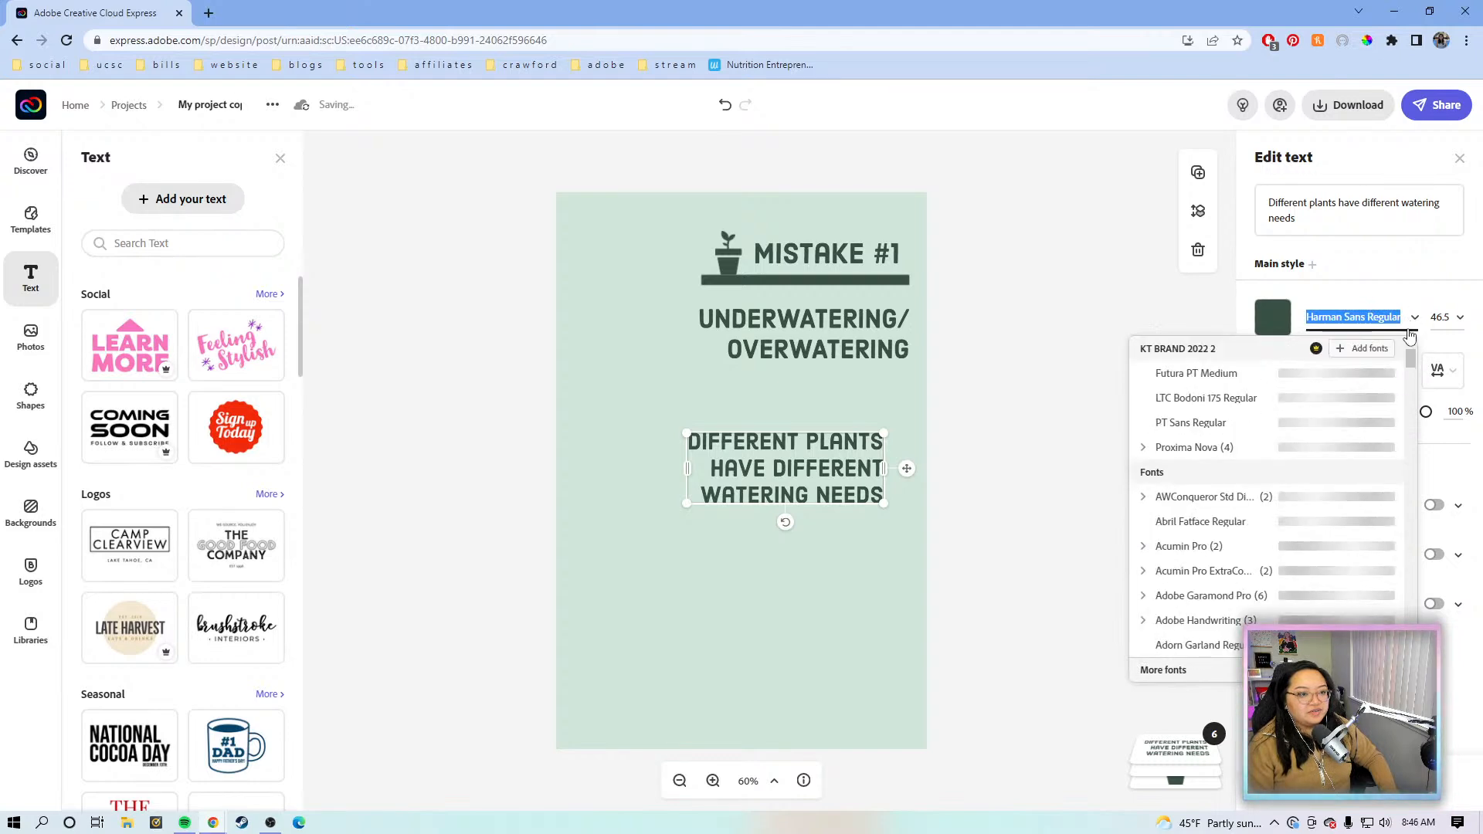
{"action": "left_click", "coordinate": [1205, 374]}
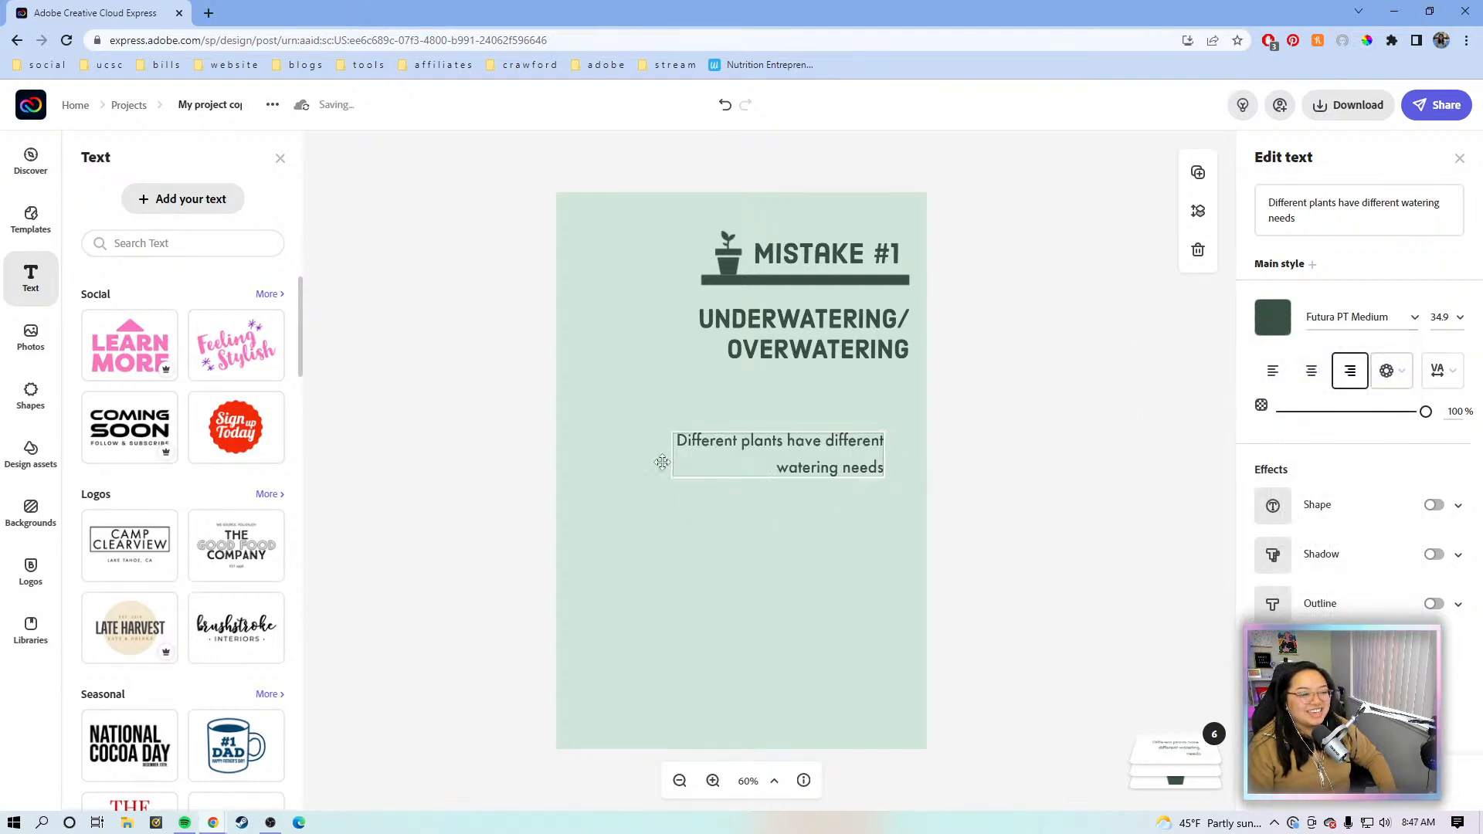
Step: Fit the watering needs text just under the heading, flush with its right edge, and tighten its line spacing to 14
{"action": "left_click_drag", "start_coordinate": [663, 462], "coordinate": [695, 463]}
{"action": "left_click_drag", "start_coordinate": [807, 448], "coordinate": [826, 468]}
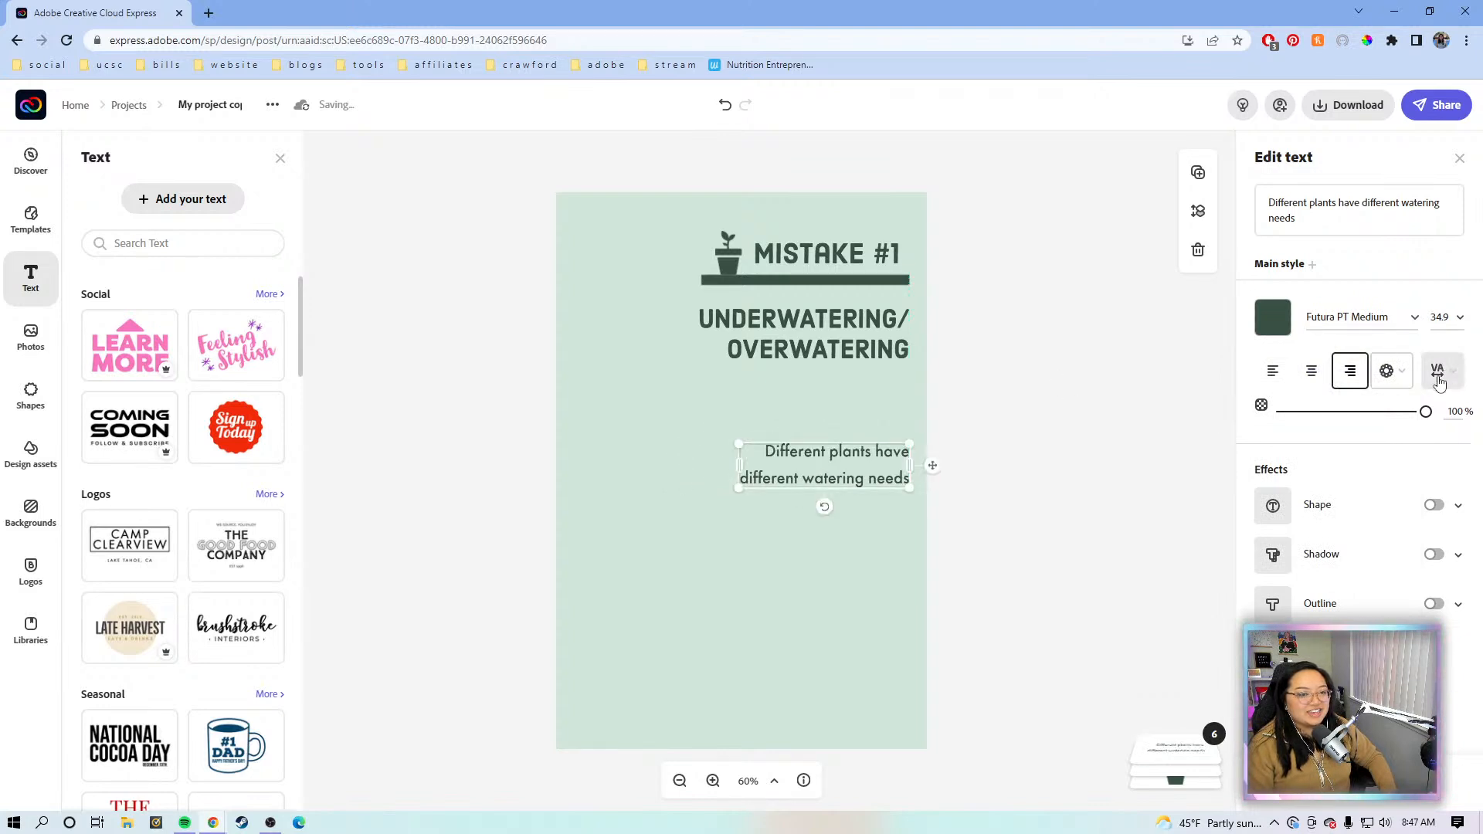
{"action": "left_click", "coordinate": [1440, 378]}
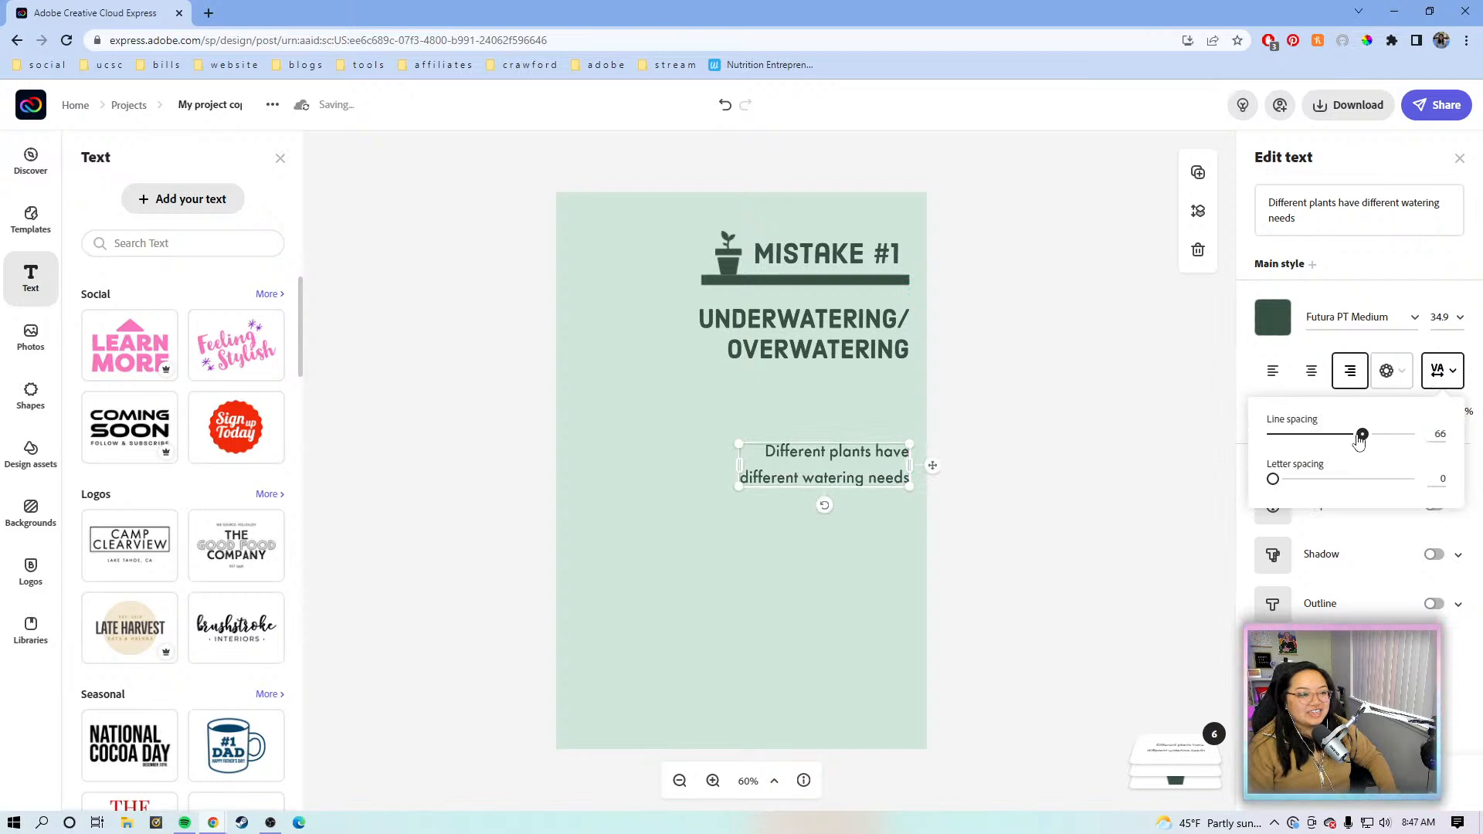
{"action": "left_click_drag", "start_coordinate": [1361, 436], "coordinate": [1294, 433]}
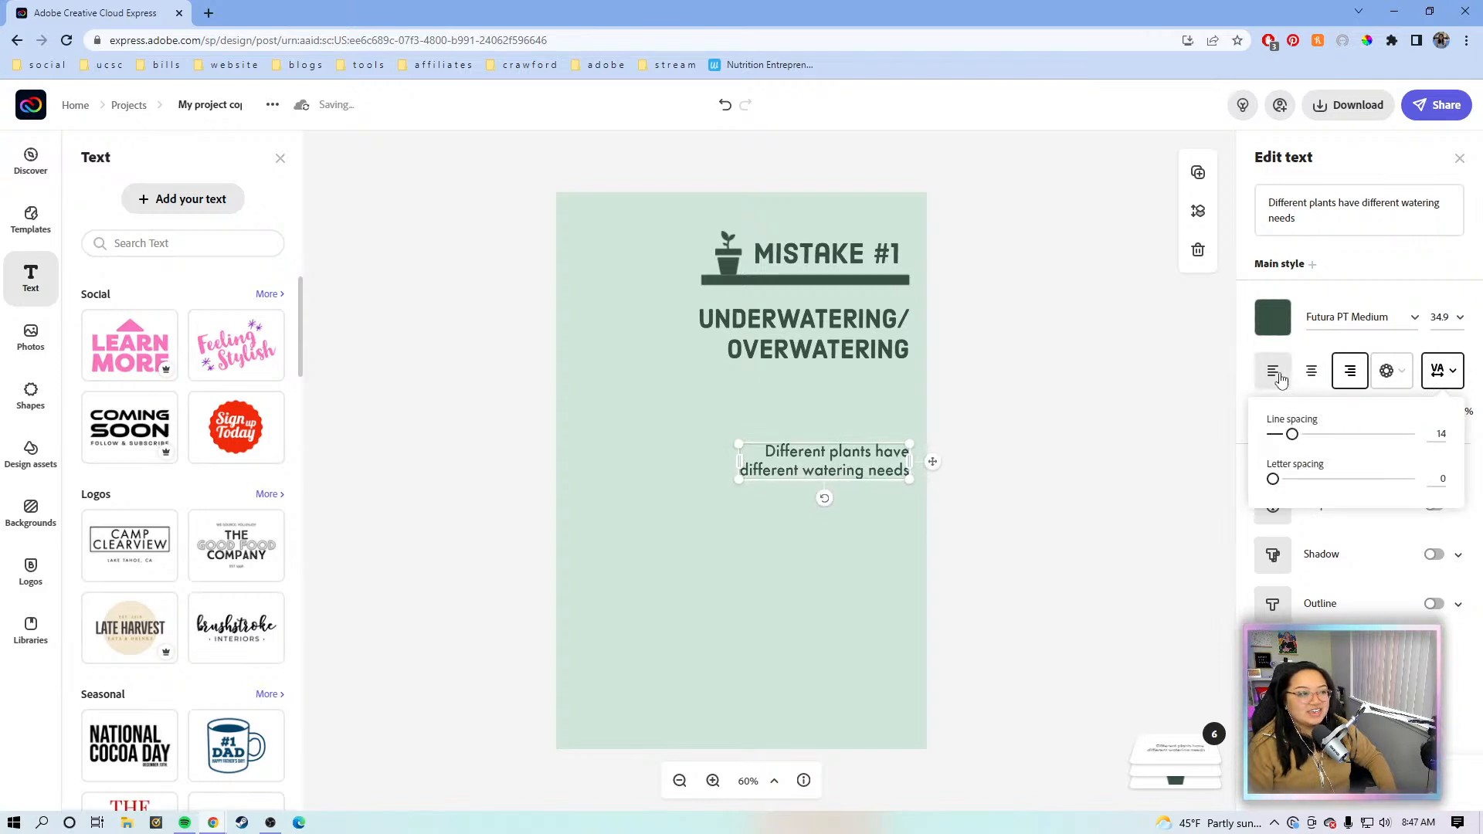
{"action": "left_click_drag", "start_coordinate": [793, 461], "coordinate": [794, 419]}
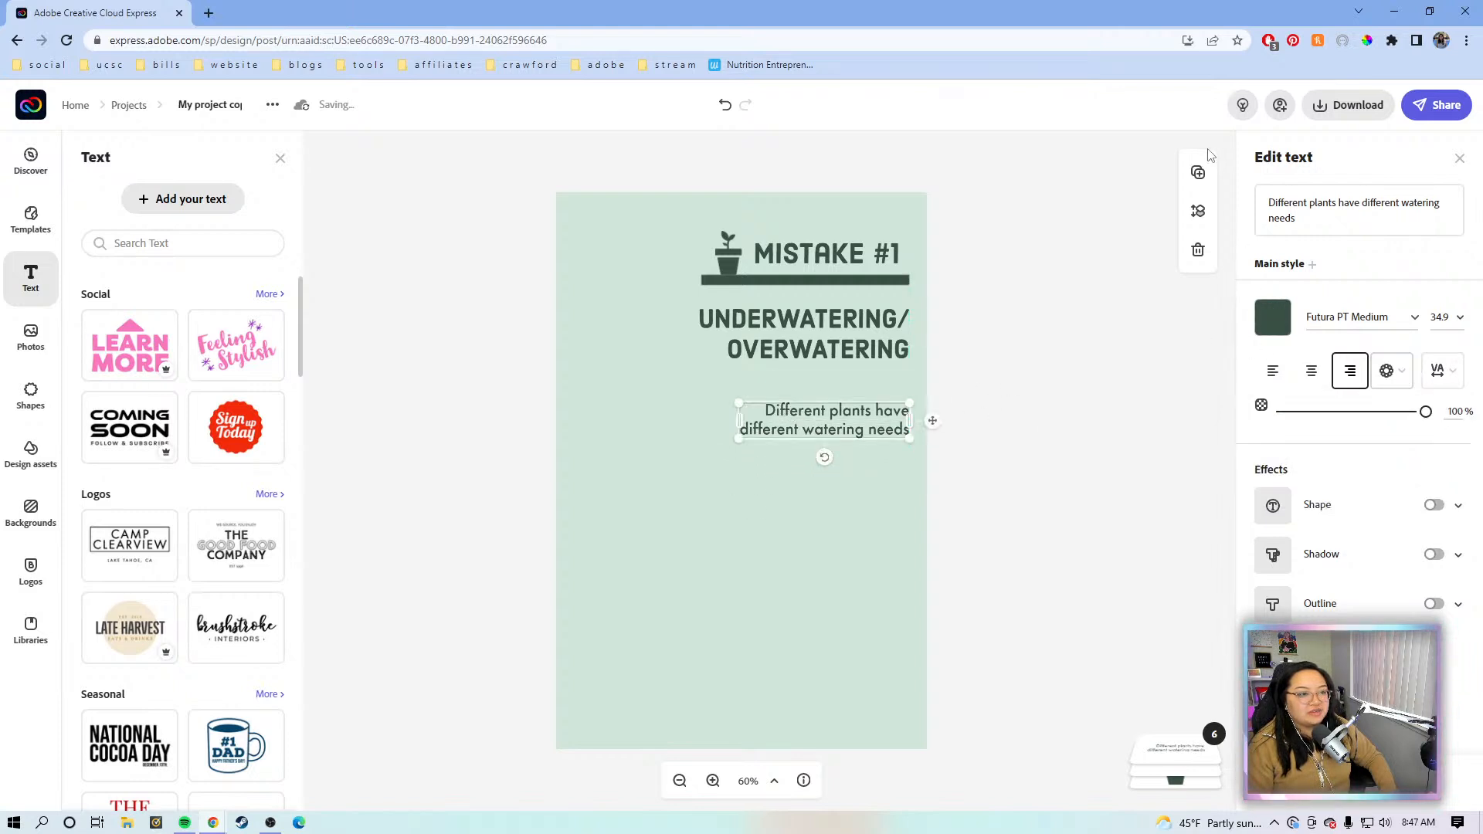
Step: Duplicate the watering needs text below itself and change the copy to "Touch the soil with your fingers before watering your plant. If it's dry, it's time for water!"
{"action": "left_click_drag", "start_coordinate": [861, 417], "coordinate": [847, 492]}
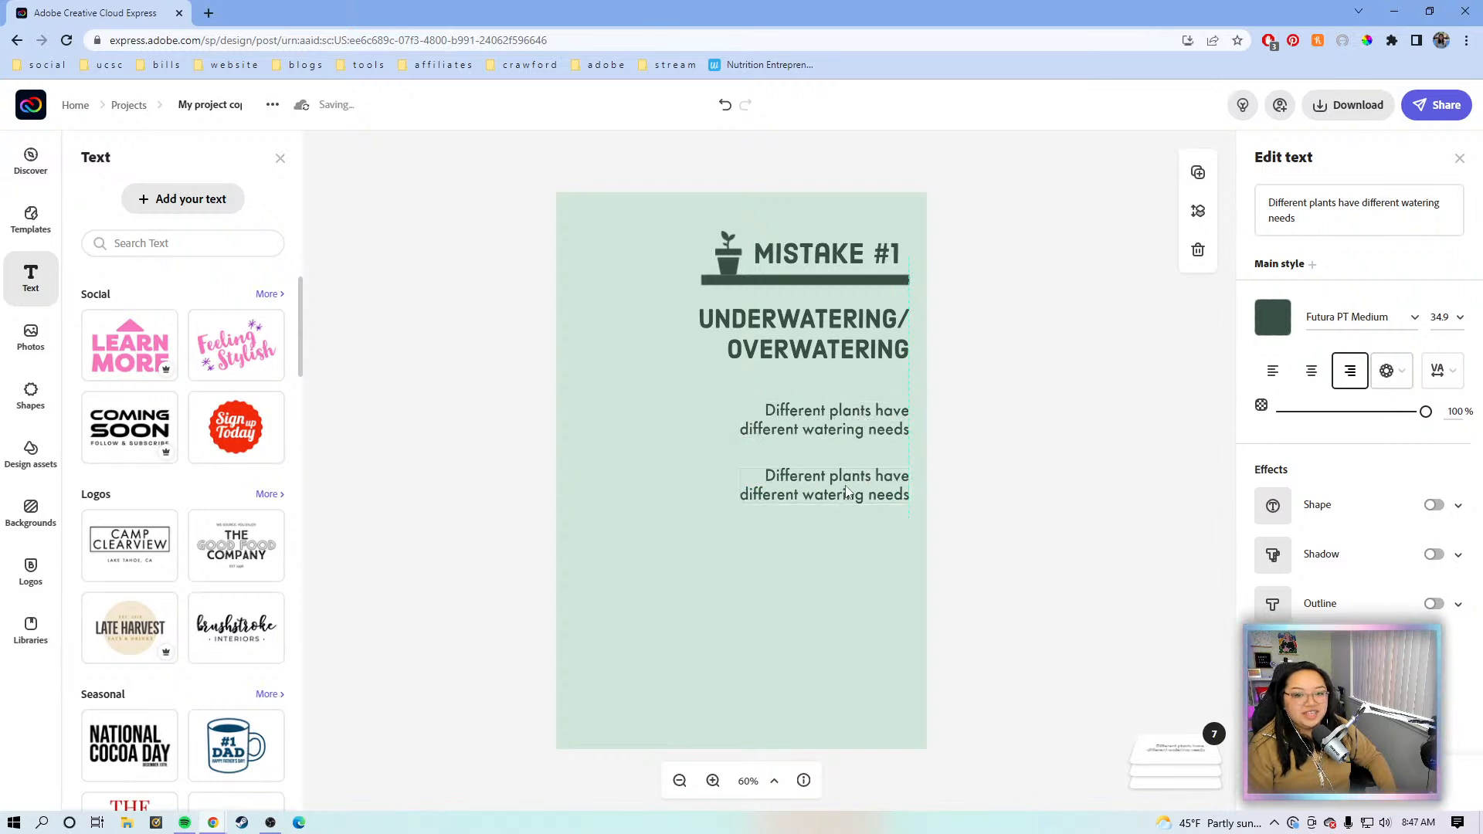
{"action": "triple_click", "coordinate": [1271, 198]}
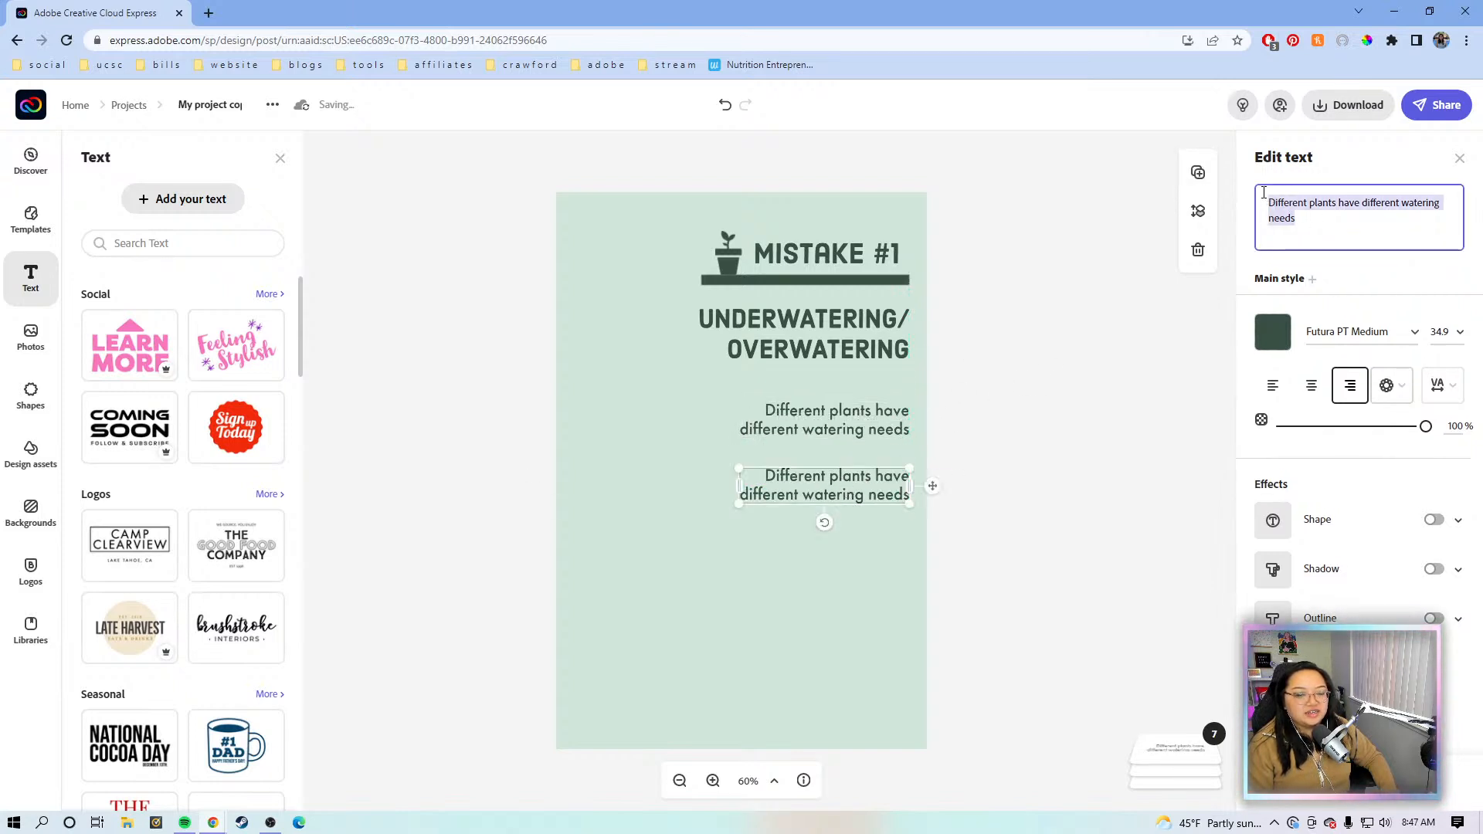
{"action": "key", "text": "BackSpace"}
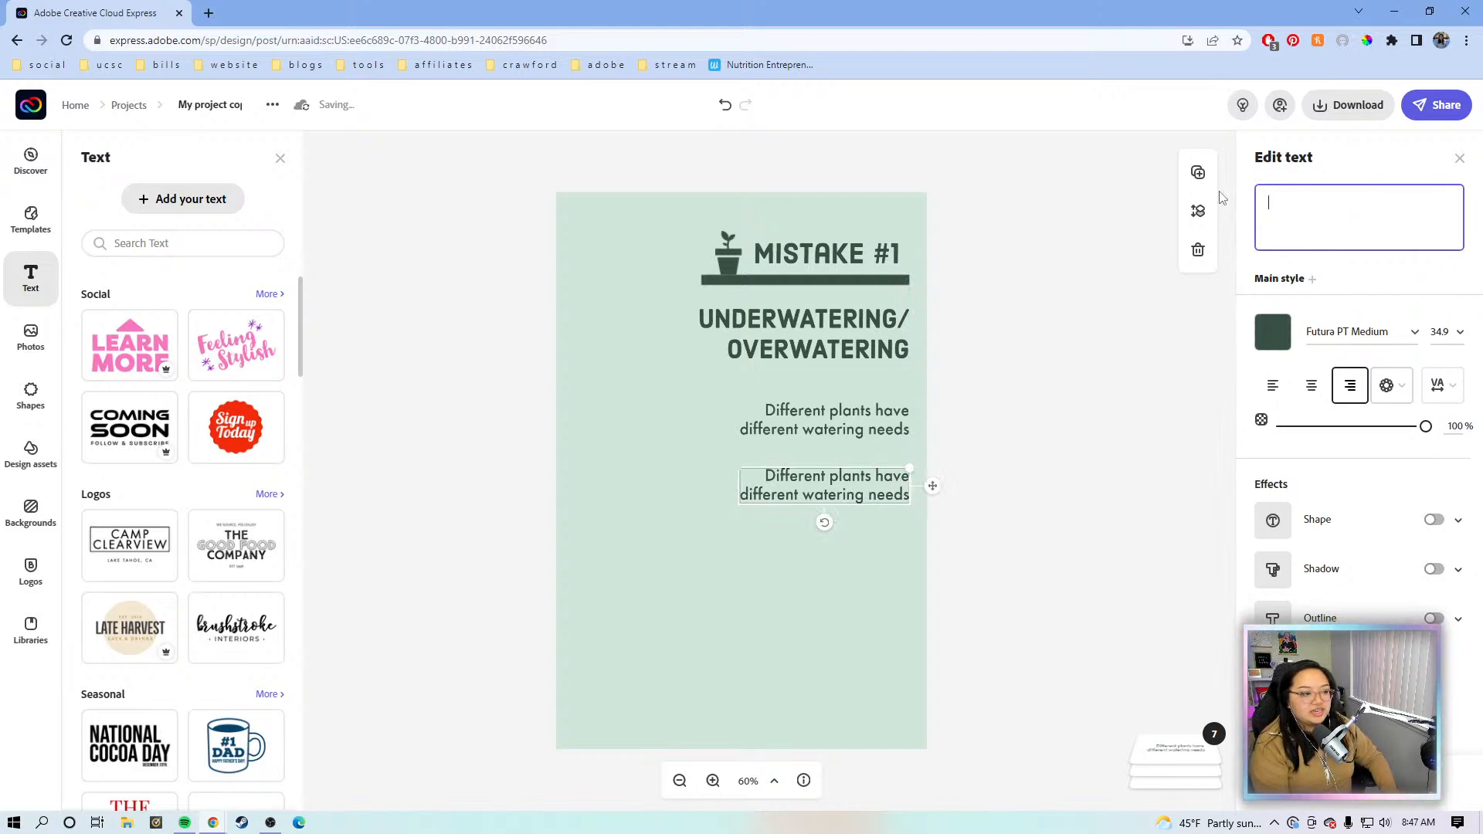
{"action": "type", "text": "T"}
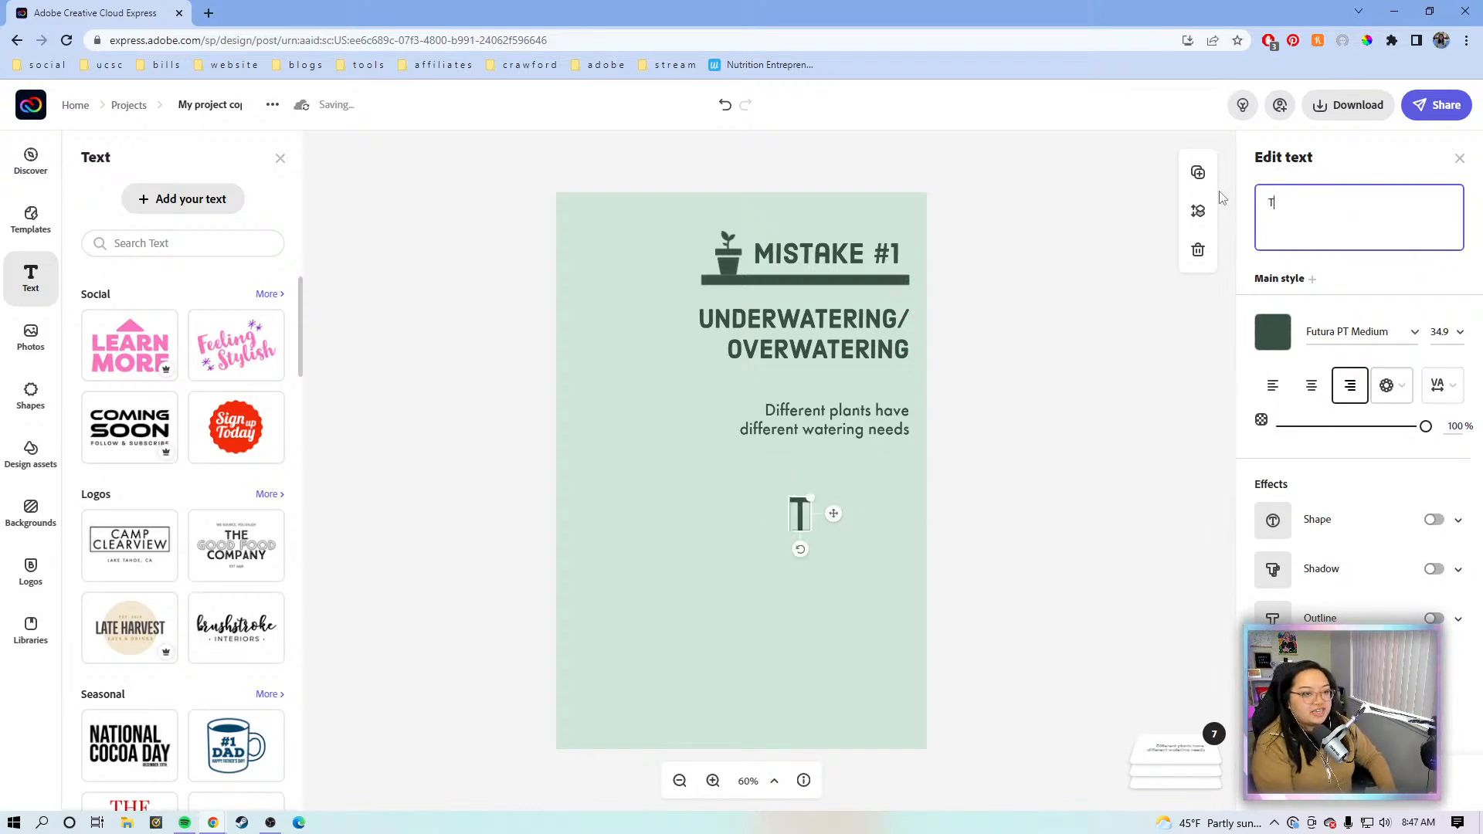
{"action": "type", "text": "ouc"}
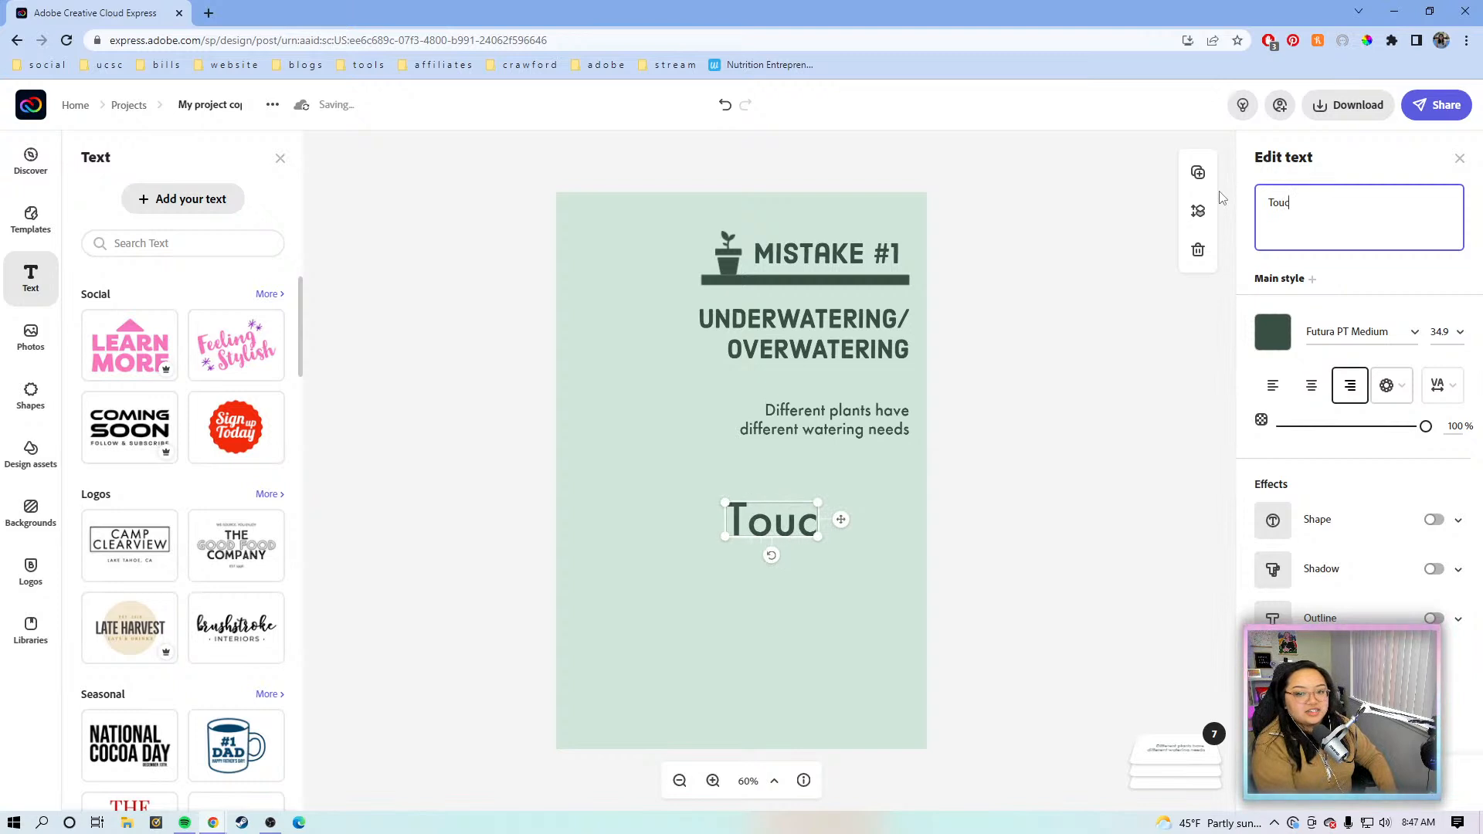
{"action": "type", "text": "h the sou"}
{"action": "key", "text": "BackSpace"}
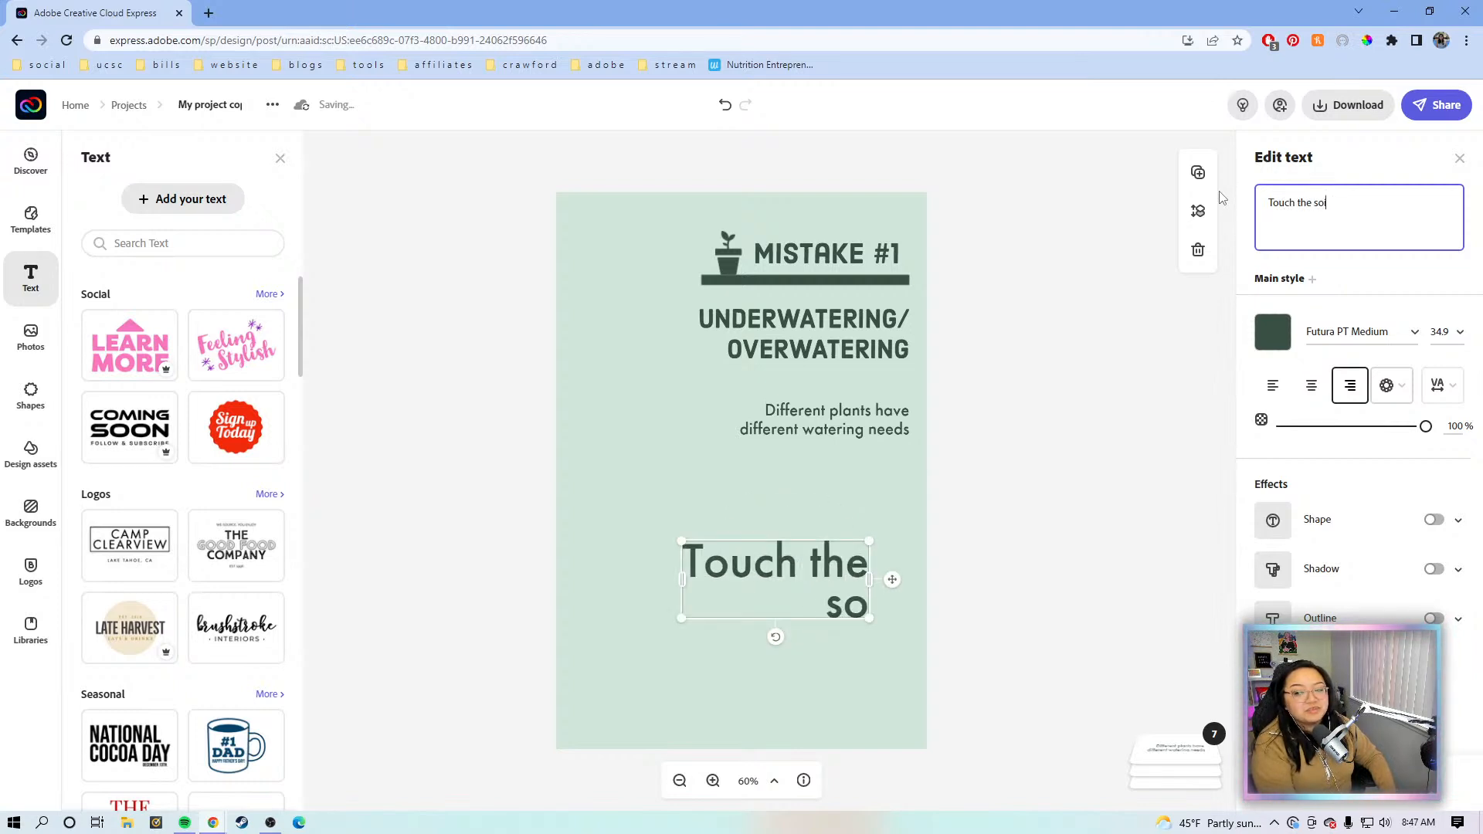
{"action": "type", "text": "il w"}
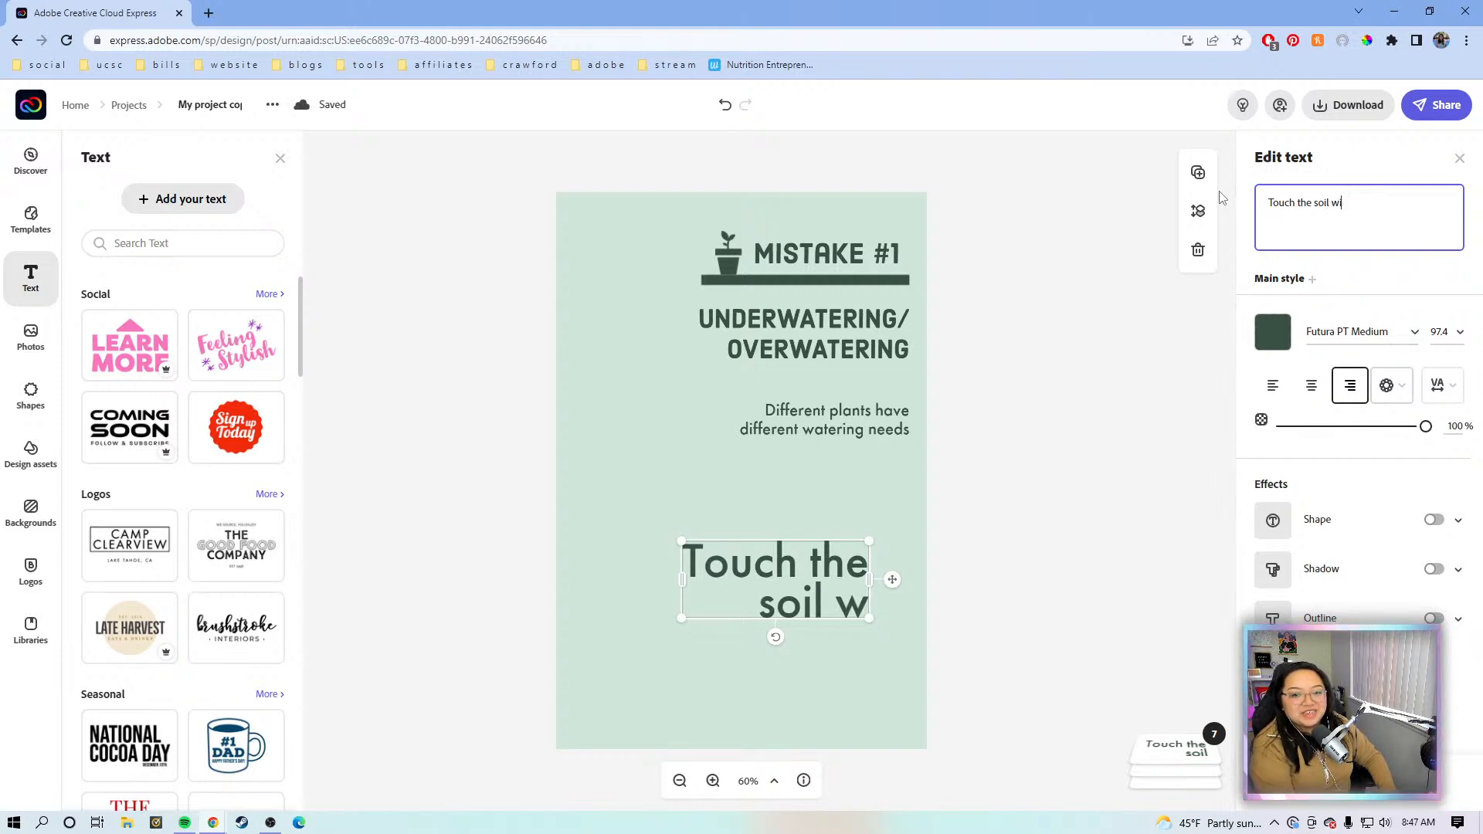
{"action": "type", "text": "ith your finger"}
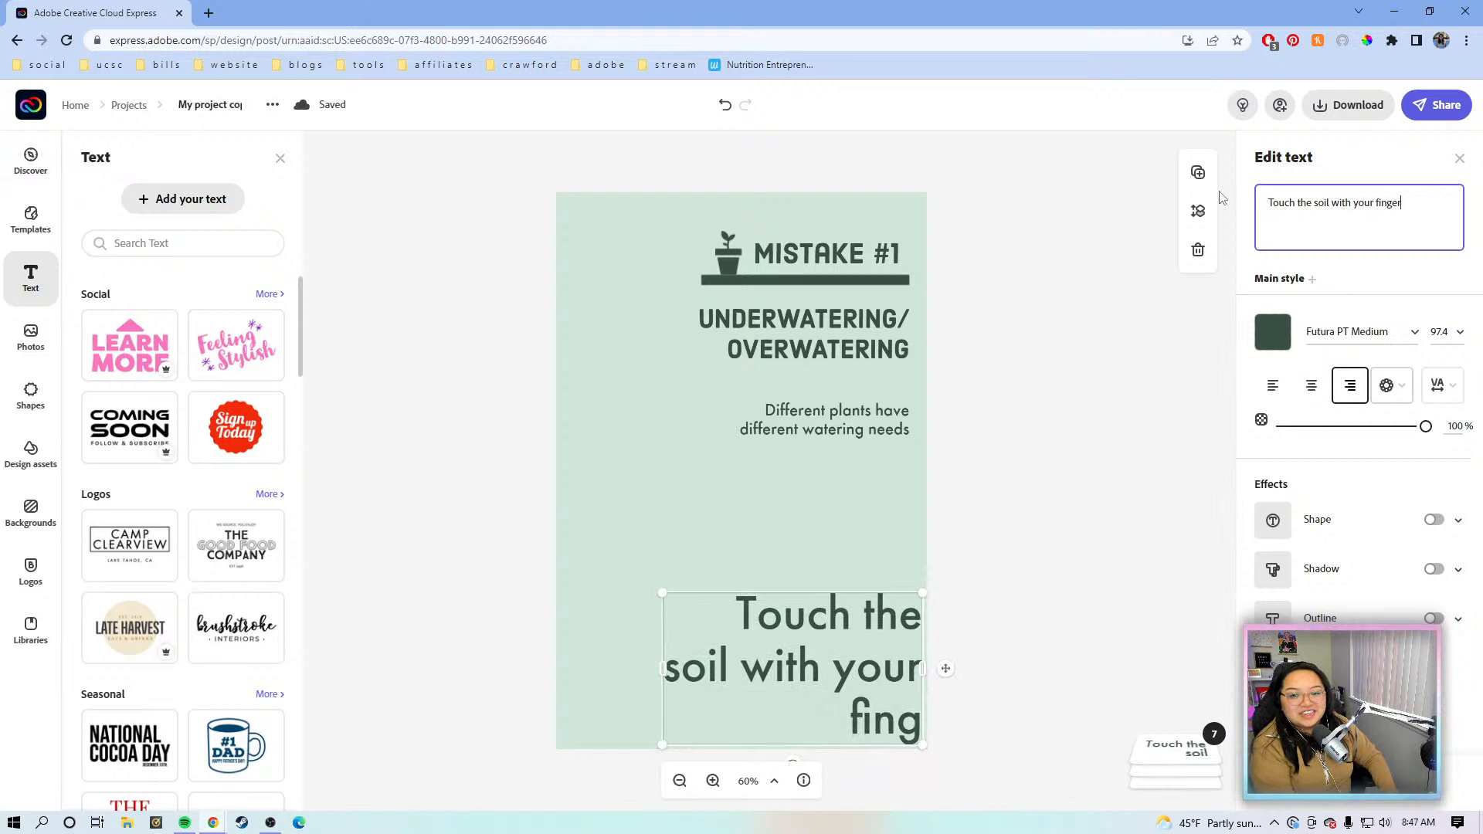
{"action": "type", "text": "s before wat"}
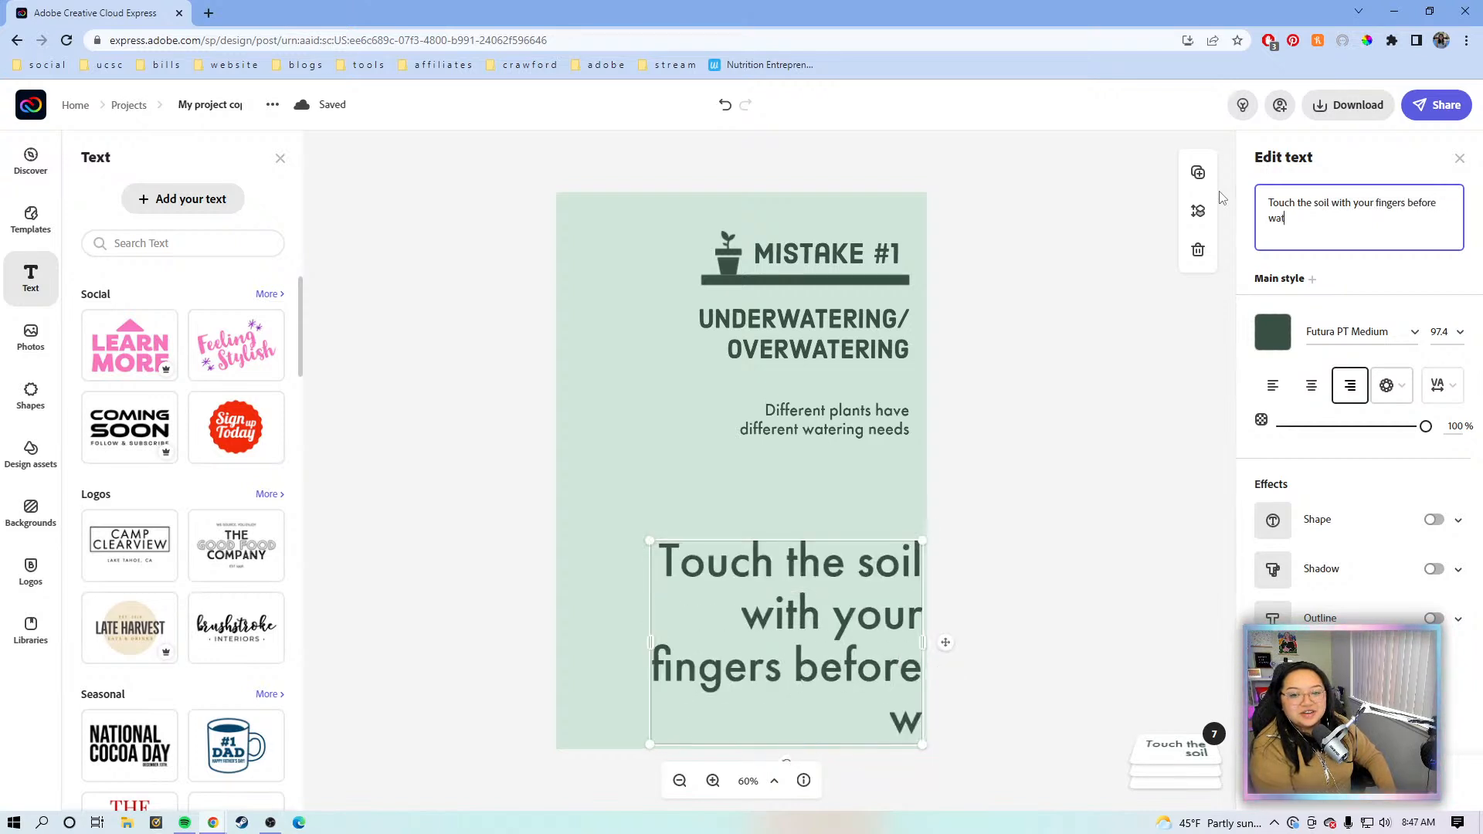
{"action": "type", "text": "ering your plat"}
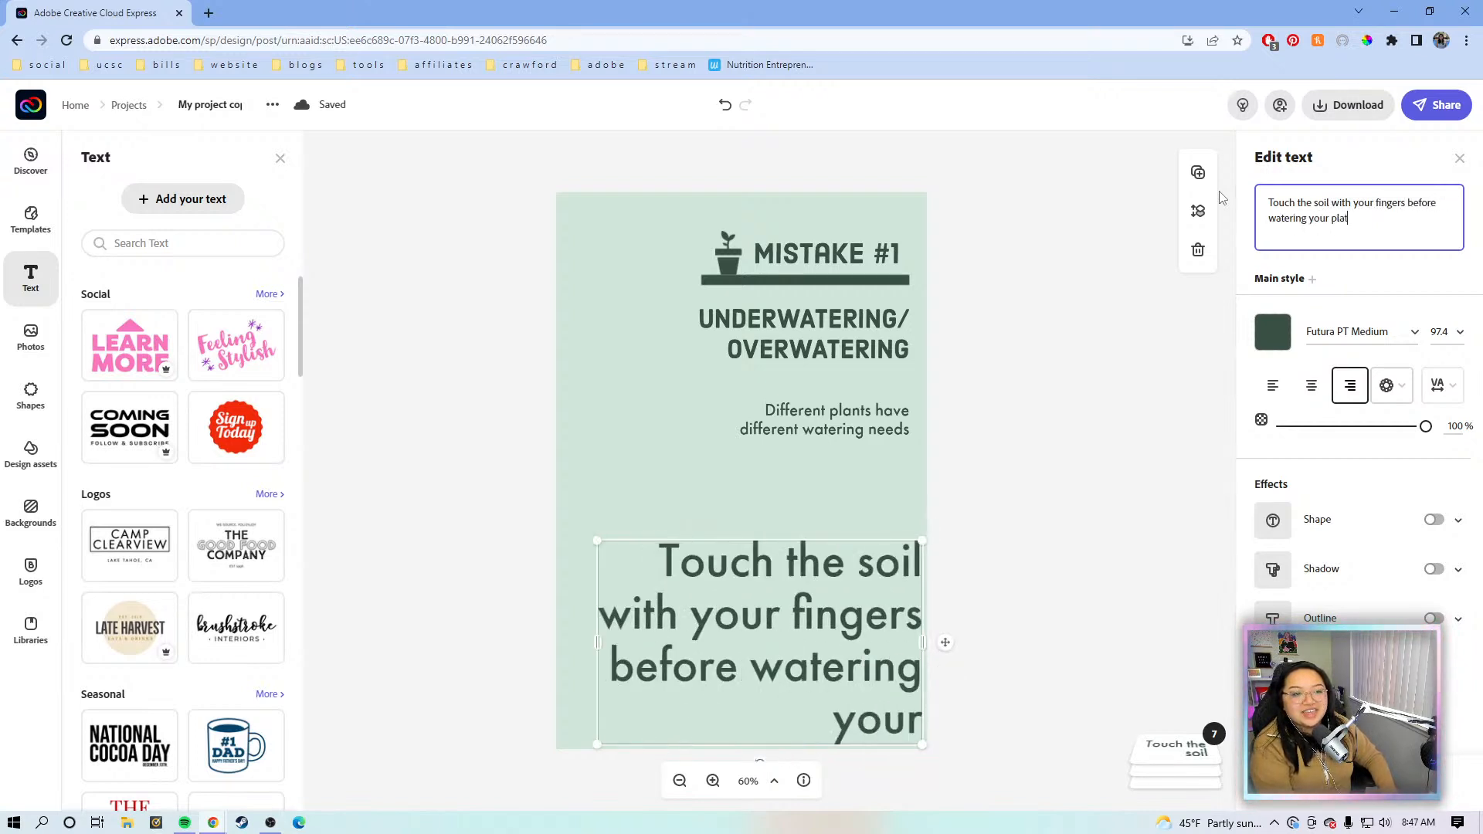
{"action": "key", "text": "BackSpace"}
{"action": "type", "text": "nt!"}
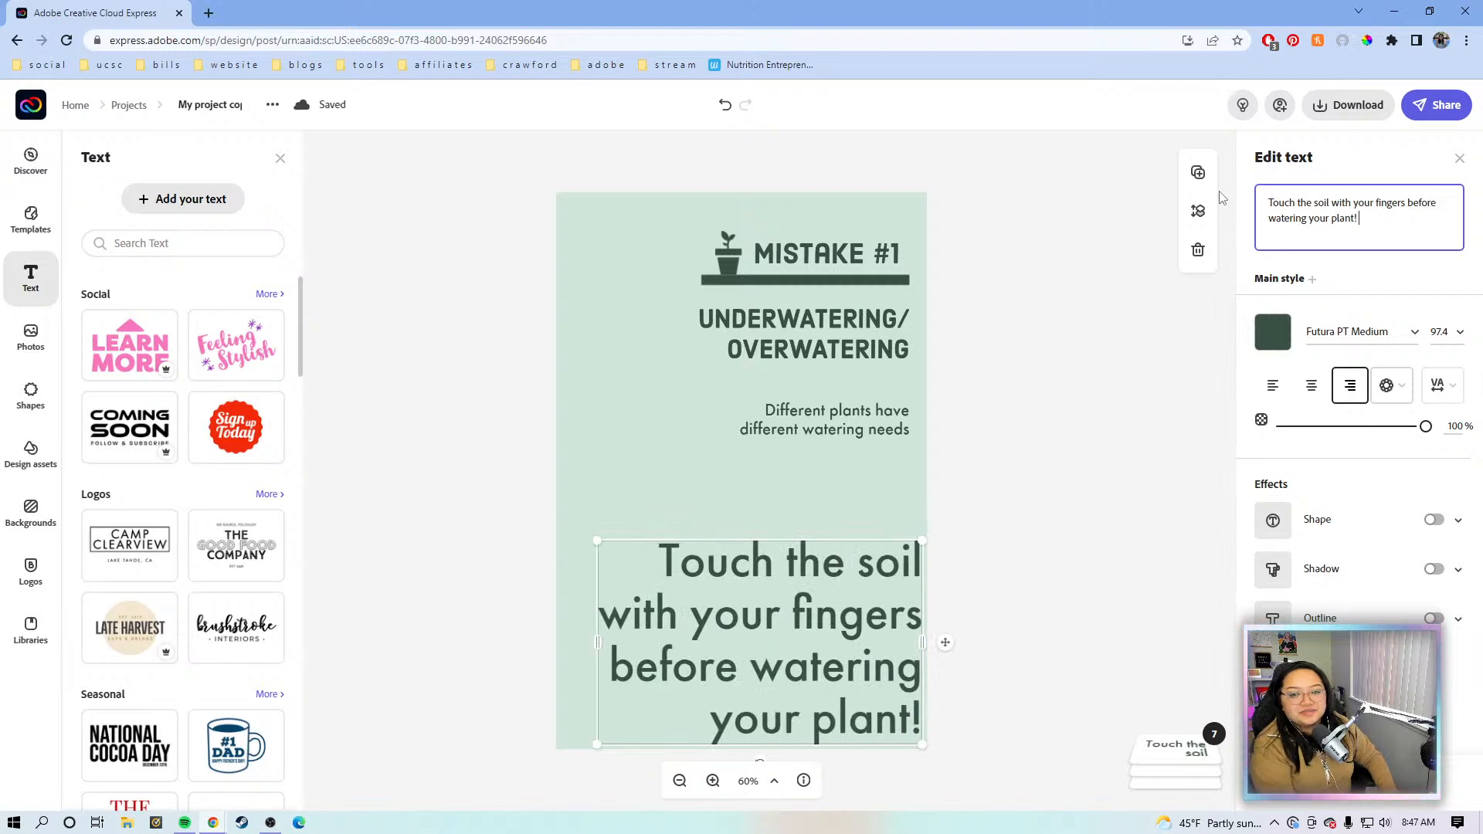
{"action": "key", "text": "BackSpace"}
{"action": "type", "text": ". If it"}
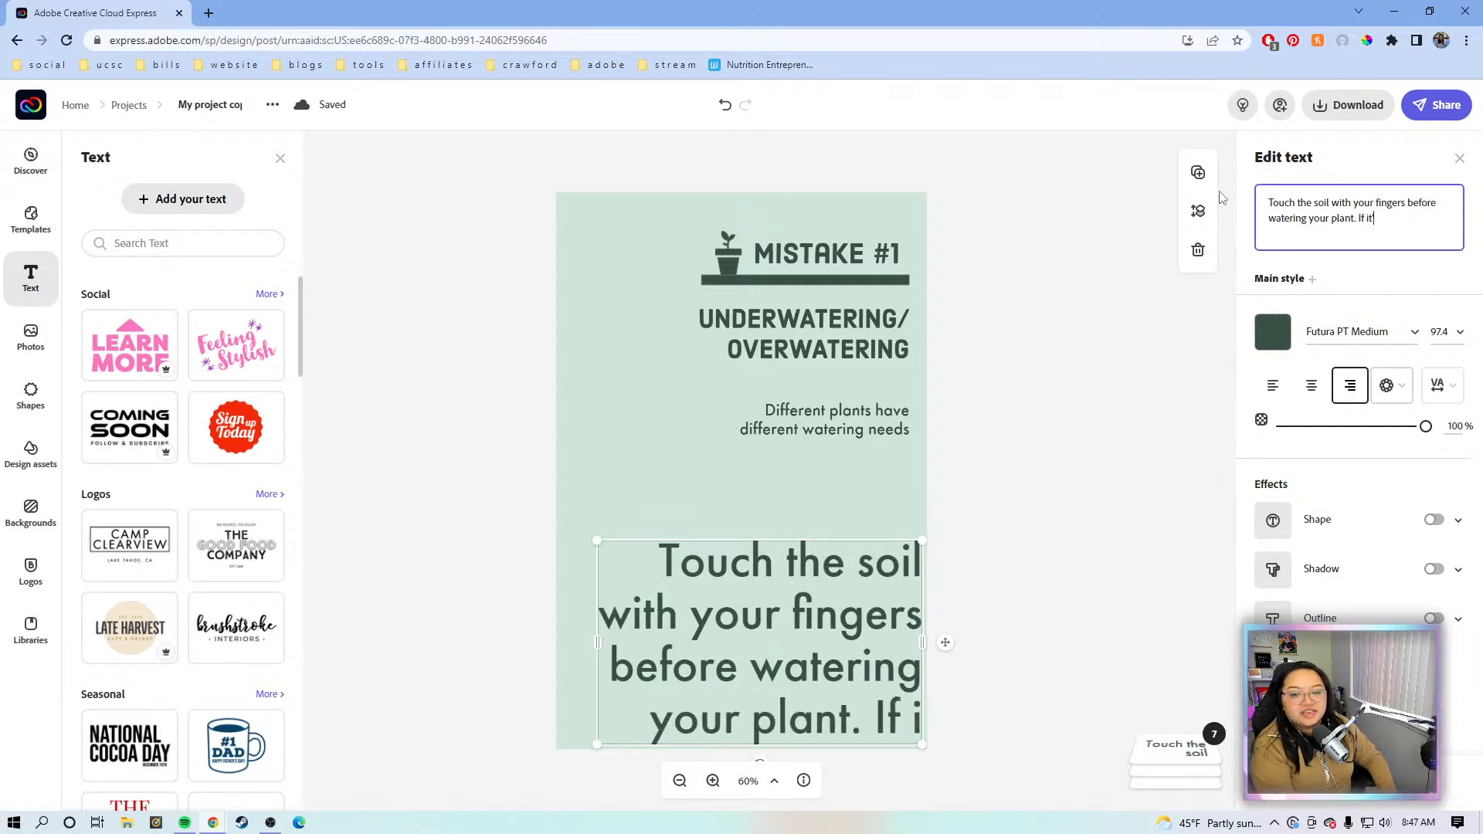
{"action": "type", "text": "'s dry, it's"}
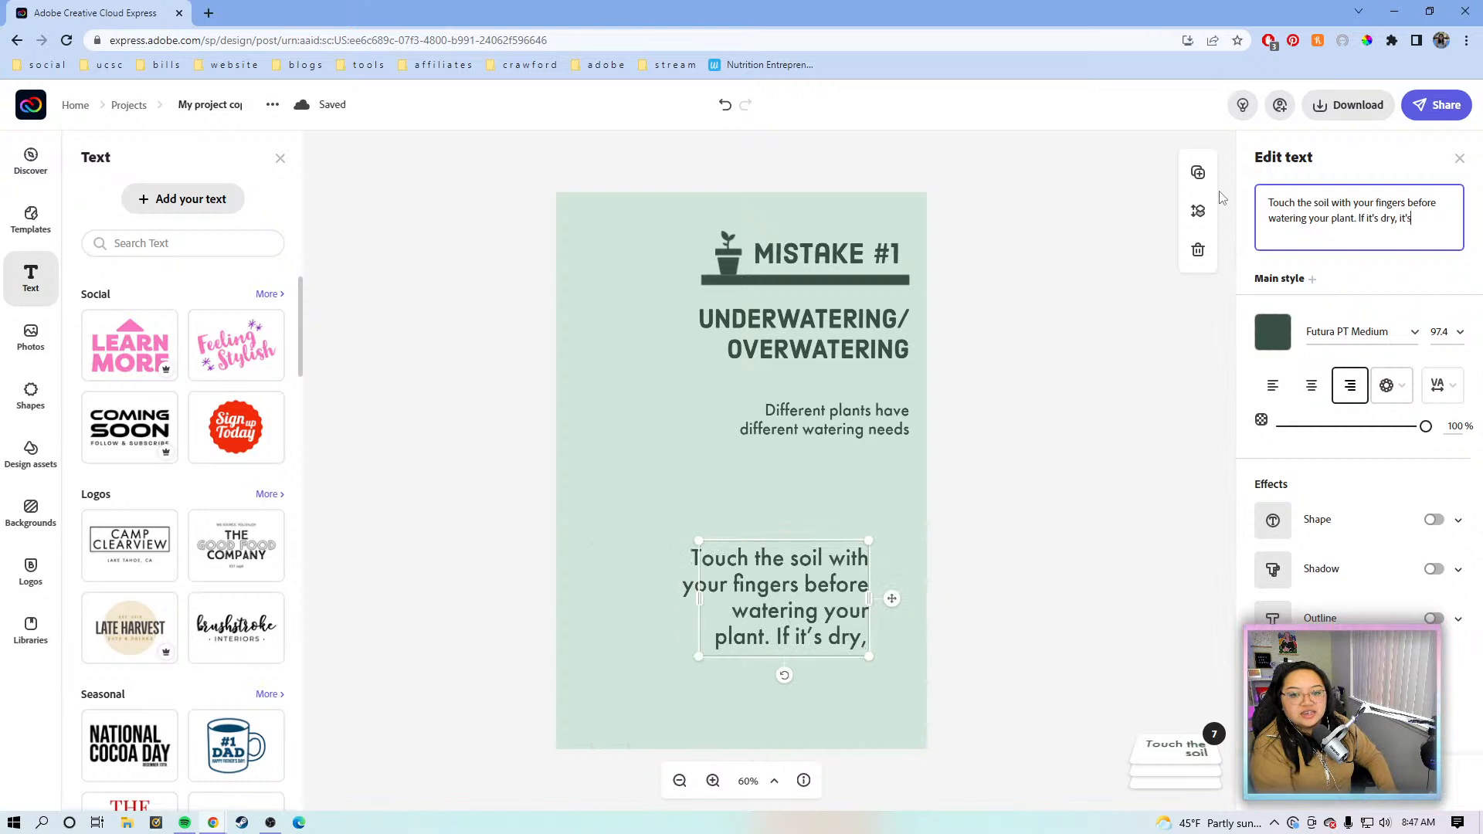
{"action": "type", "text": " time for water!"}
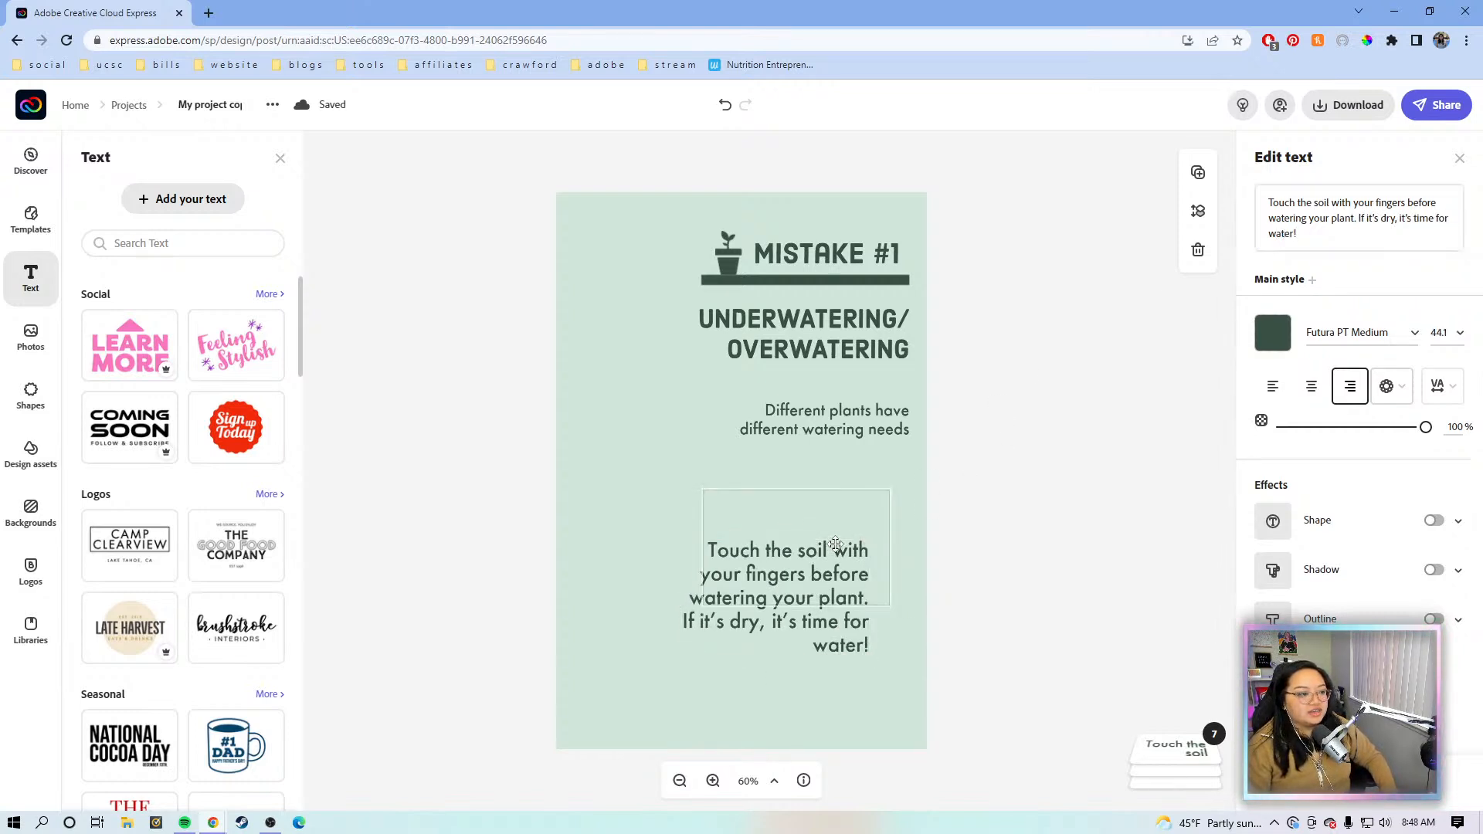
Step: Place the soil-touching text below the watering needs text, flush with its right edge, and set its font size to 34.9
{"action": "left_click", "coordinate": [842, 527]}
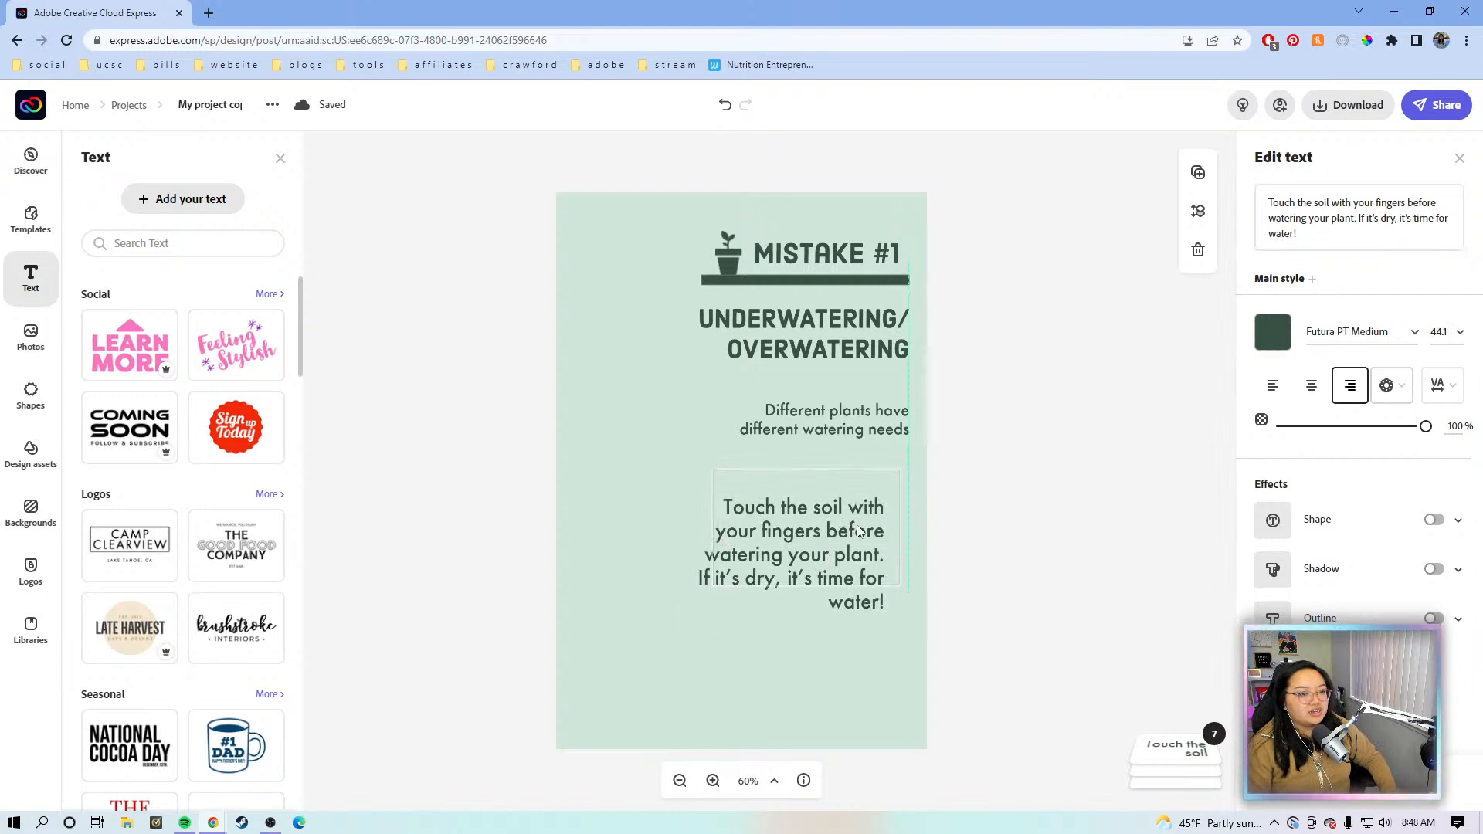
{"action": "left_click_drag", "start_coordinate": [846, 525], "coordinate": [859, 531]}
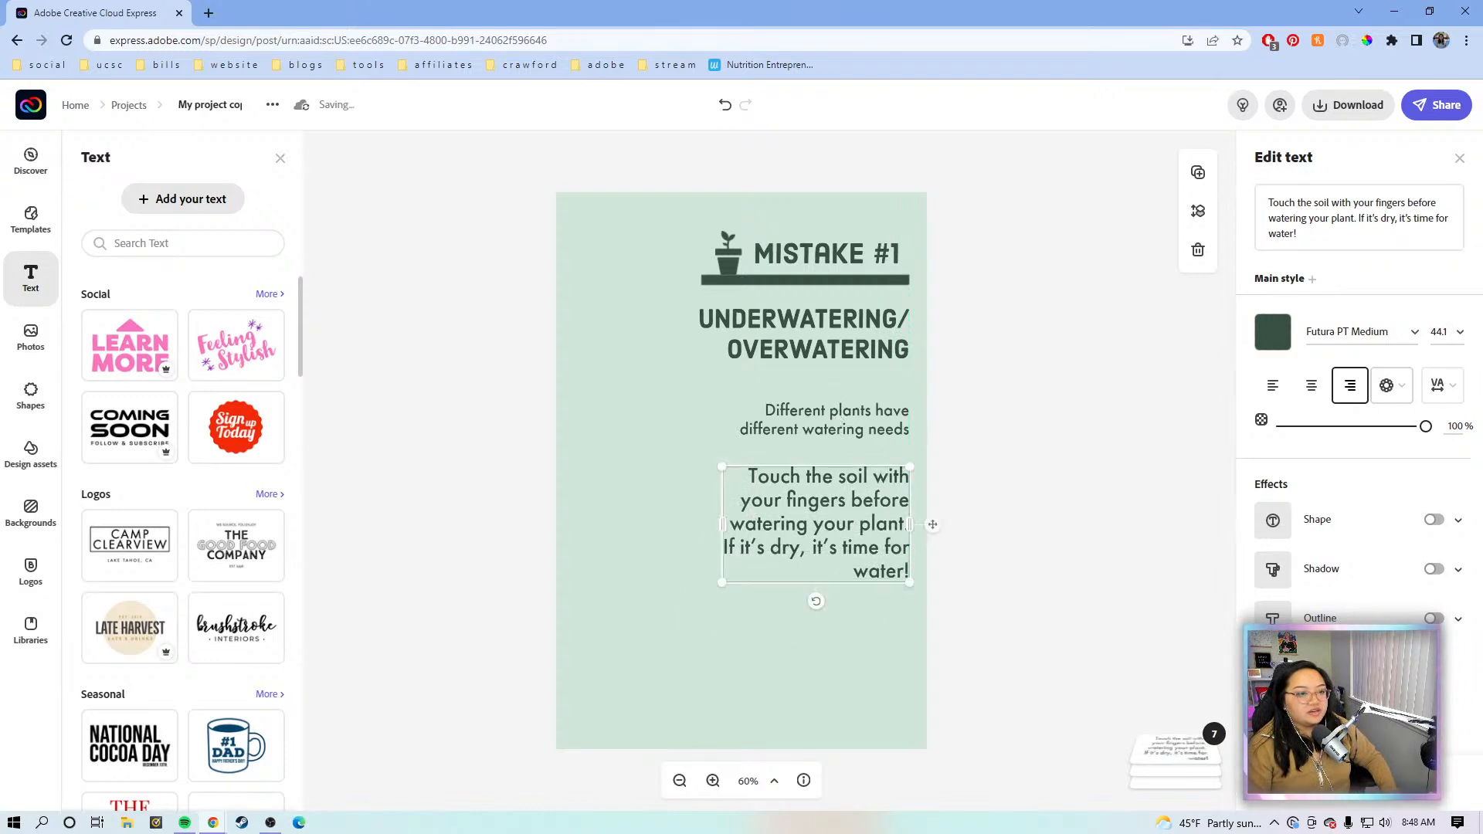
{"action": "left_click", "coordinate": [1456, 332]}
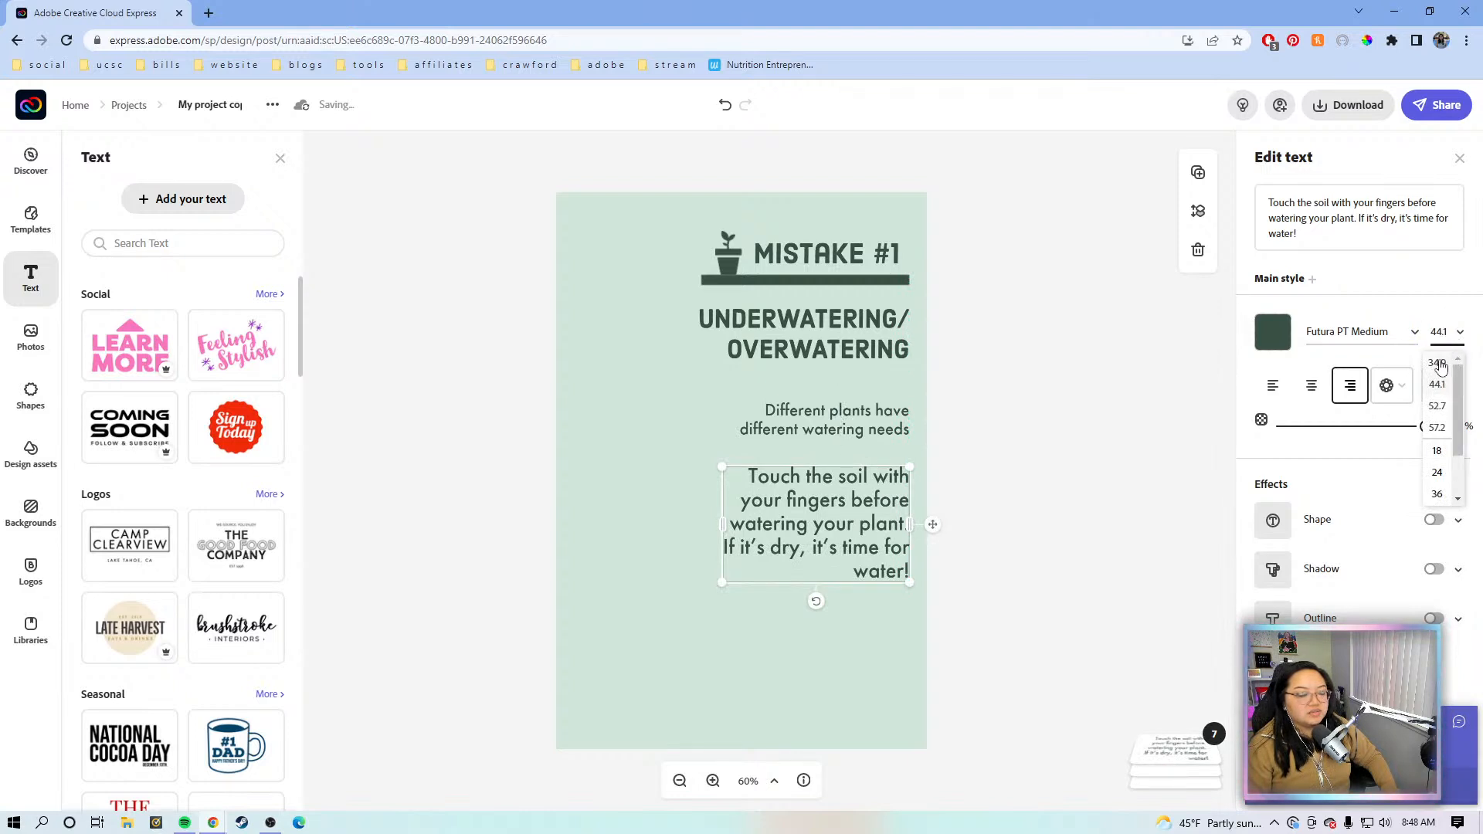
{"action": "left_click", "coordinate": [1456, 363]}
{"action": "left_click_drag", "start_coordinate": [800, 512], "coordinate": [820, 506]}
Step: Search the shapes for "plant" and place an enlarged two-leaf potted plant outline in the page's lower-left corner, its leaf running off the edge
{"action": "left_click", "coordinate": [21, 390]}
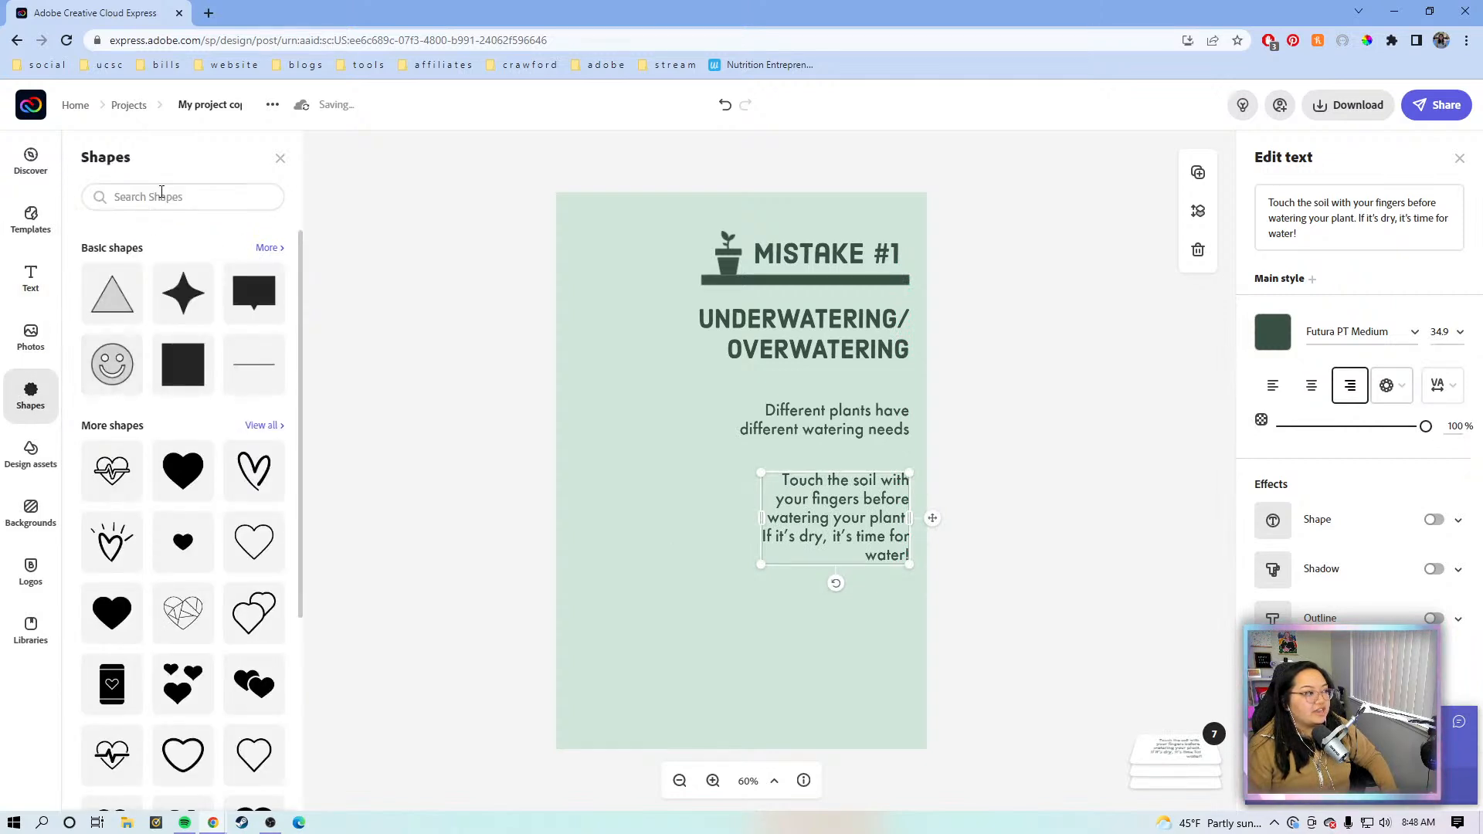
{"action": "left_click", "coordinate": [151, 195]}
{"action": "type", "text": "pla"}
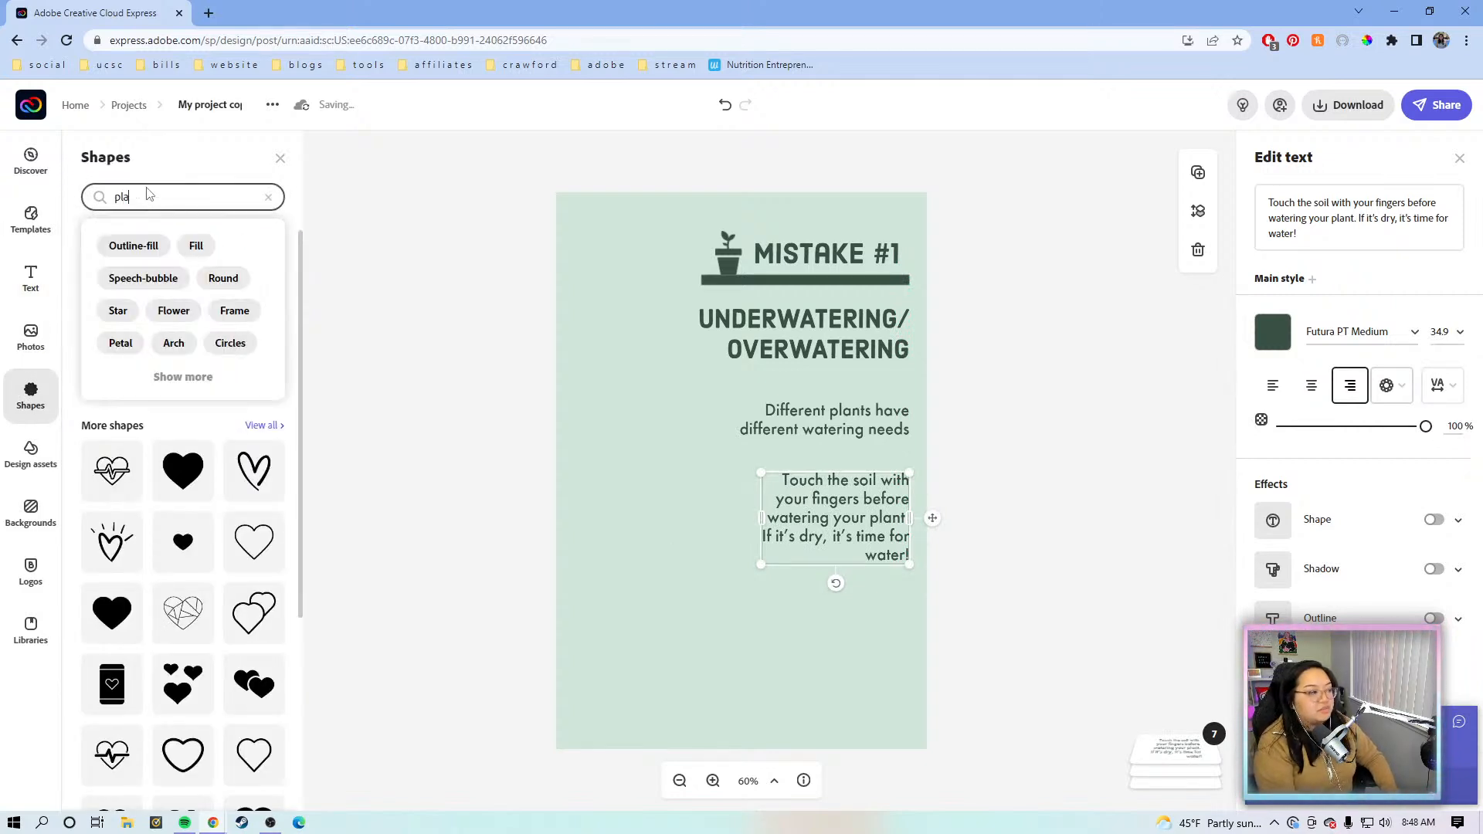
{"action": "type", "text": "nt"}
{"action": "key", "text": "Return"}
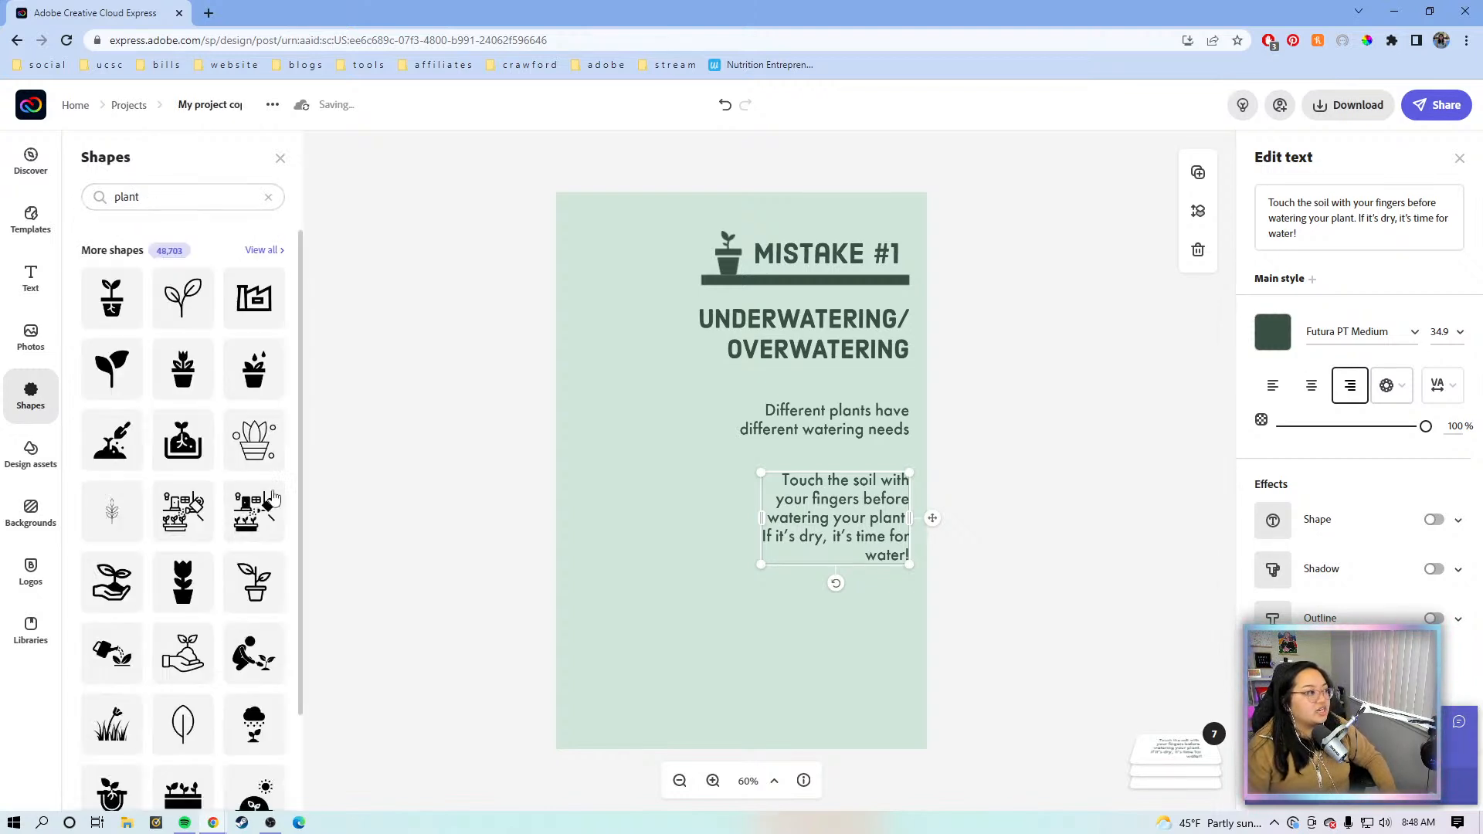
{"action": "scroll", "coordinate": [95, 645], "scroll_direction": "down", "scroll_amount": 4}
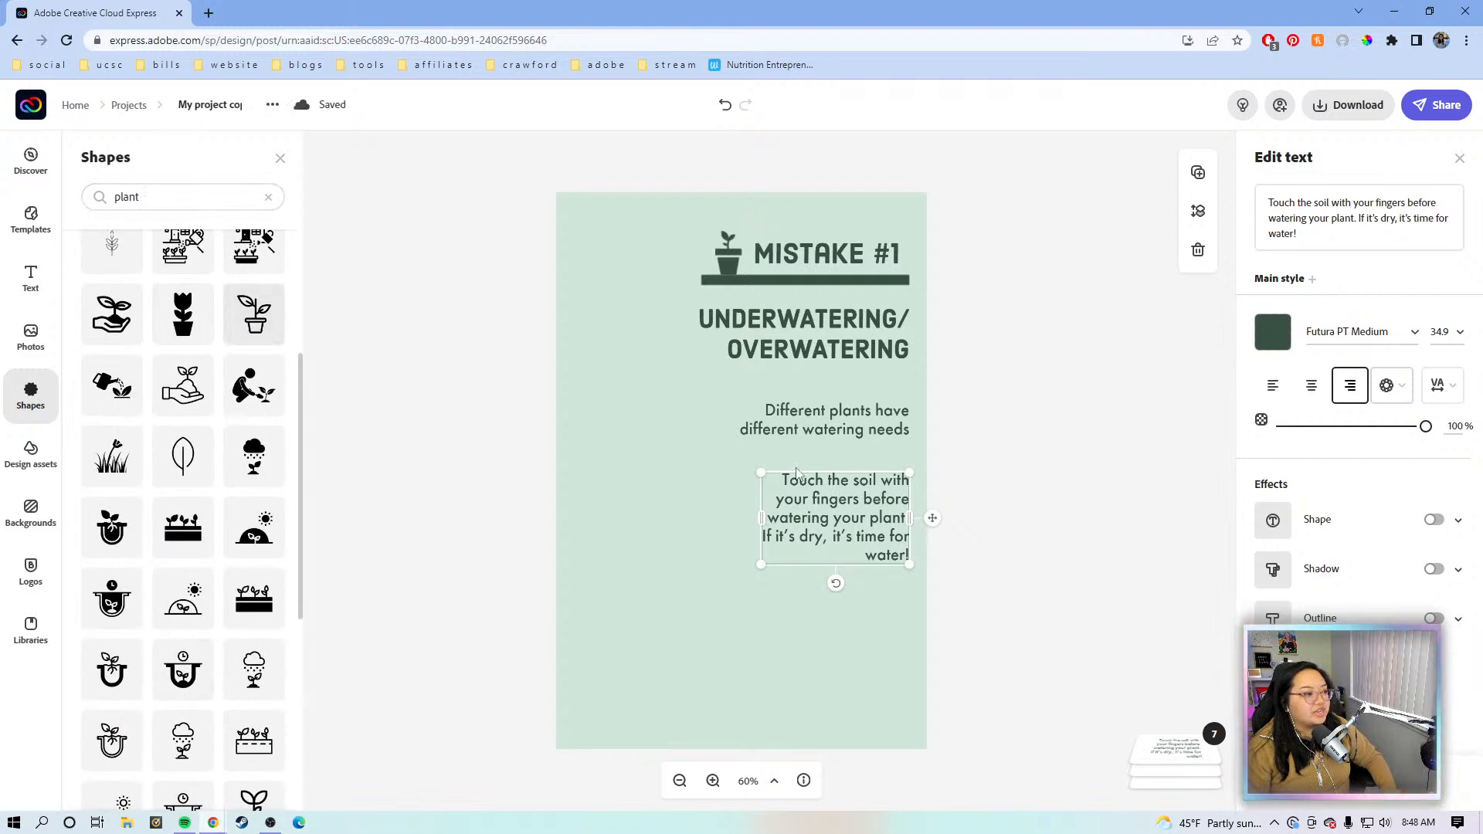
{"action": "left_click_drag", "start_coordinate": [255, 313], "coordinate": [600, 645]}
{"action": "left_click_drag", "start_coordinate": [674, 596], "coordinate": [778, 478]}
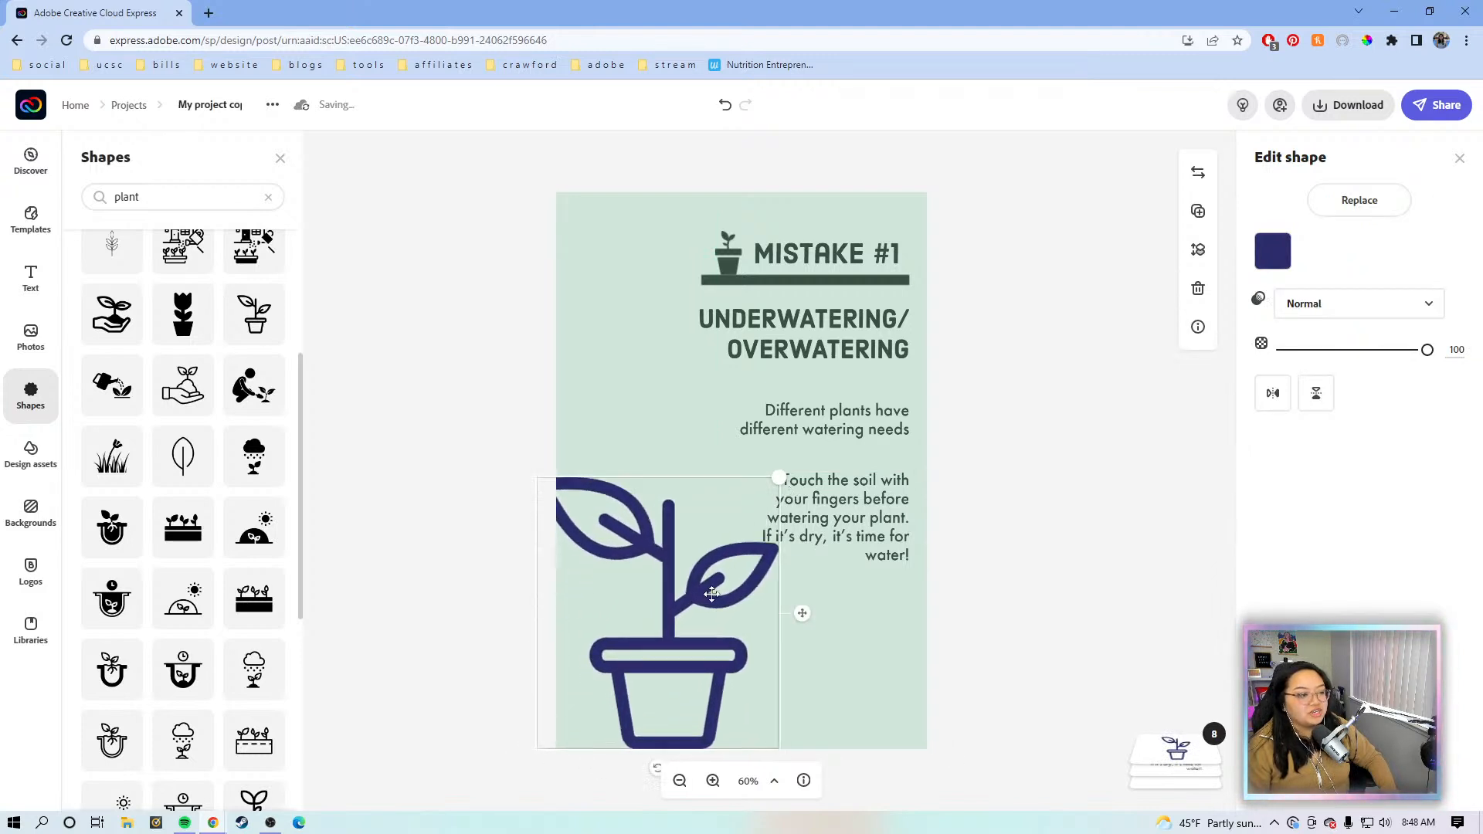
{"action": "left_click_drag", "start_coordinate": [706, 610], "coordinate": [688, 615]}
Step: Recolor the potted plant shape dark green #385144 and lower its opacity to 11
{"action": "left_click", "coordinate": [1274, 251]}
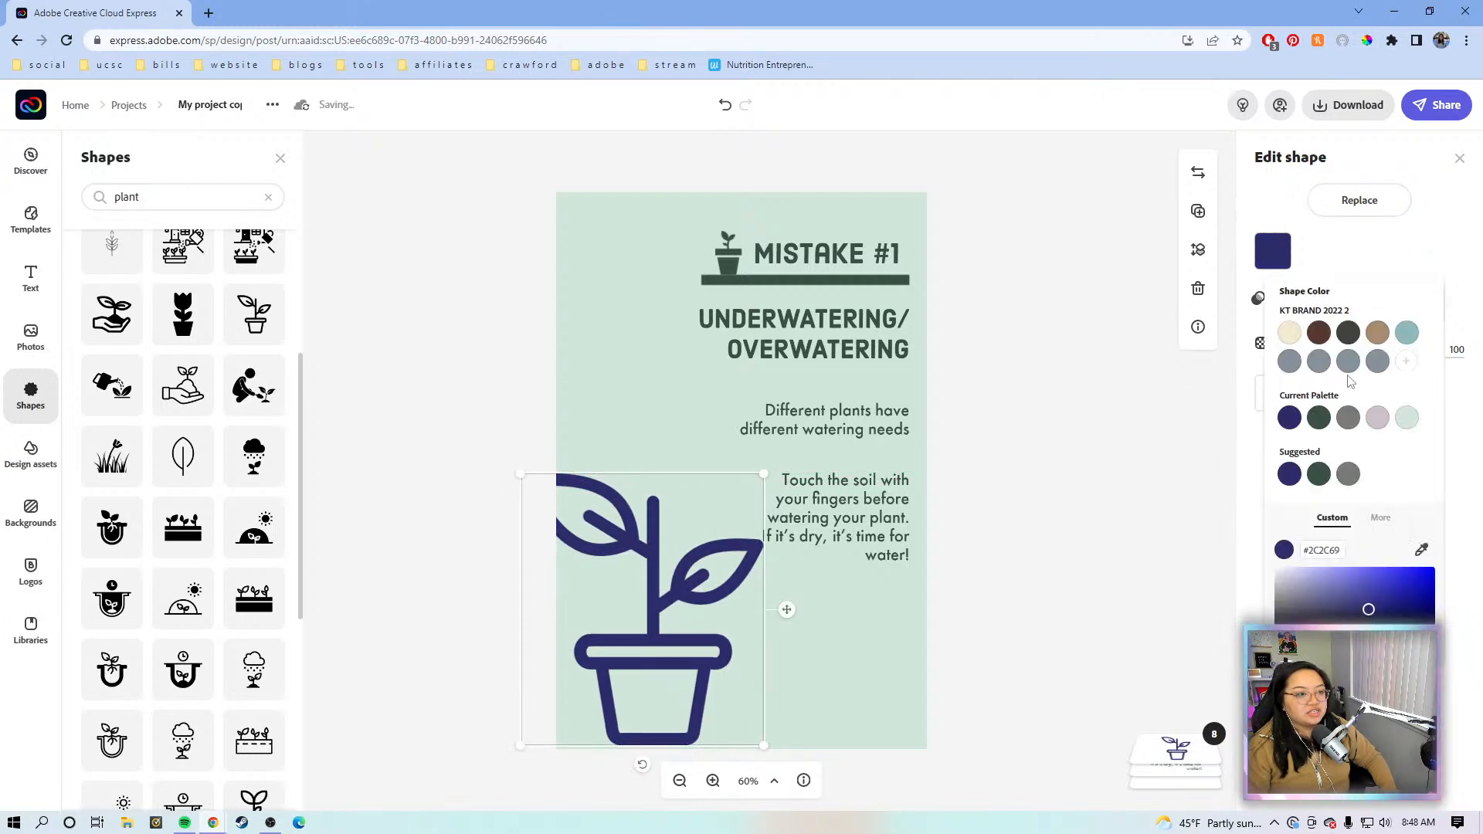
{"action": "left_click", "coordinate": [1405, 422]}
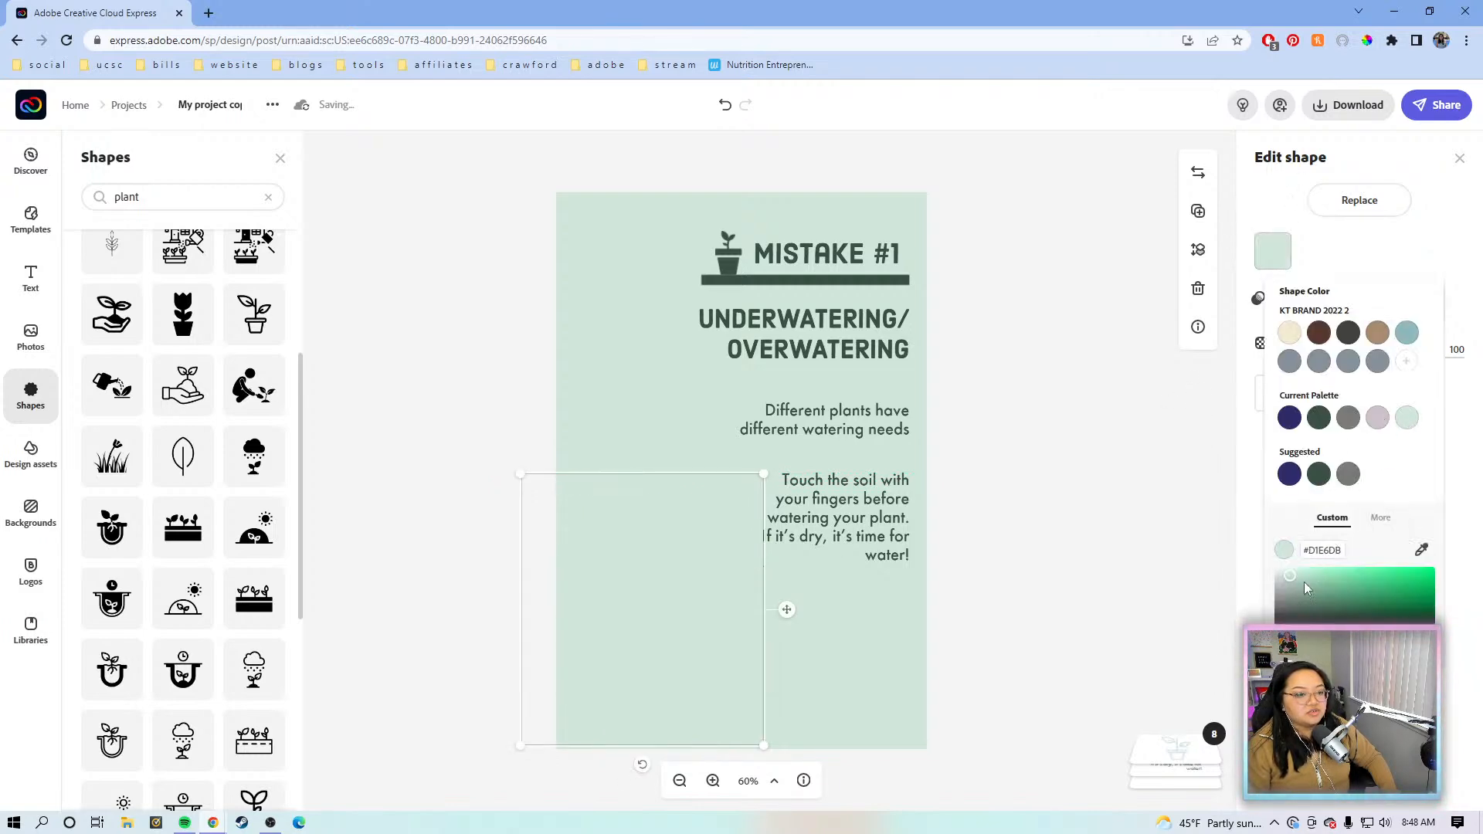
{"action": "left_click_drag", "start_coordinate": [1292, 576], "coordinate": [1293, 581]}
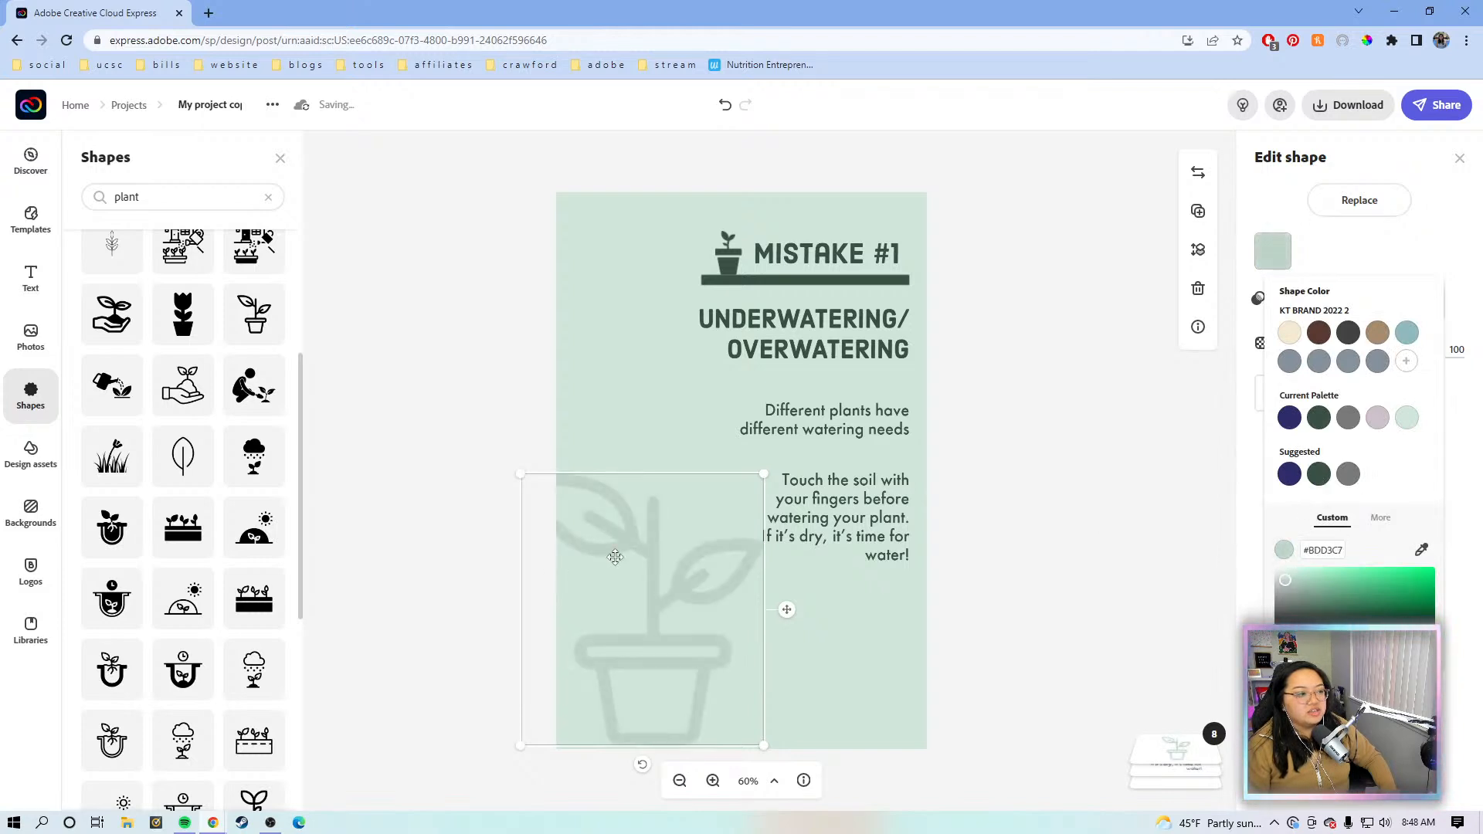
{"action": "left_click", "coordinate": [1319, 485]}
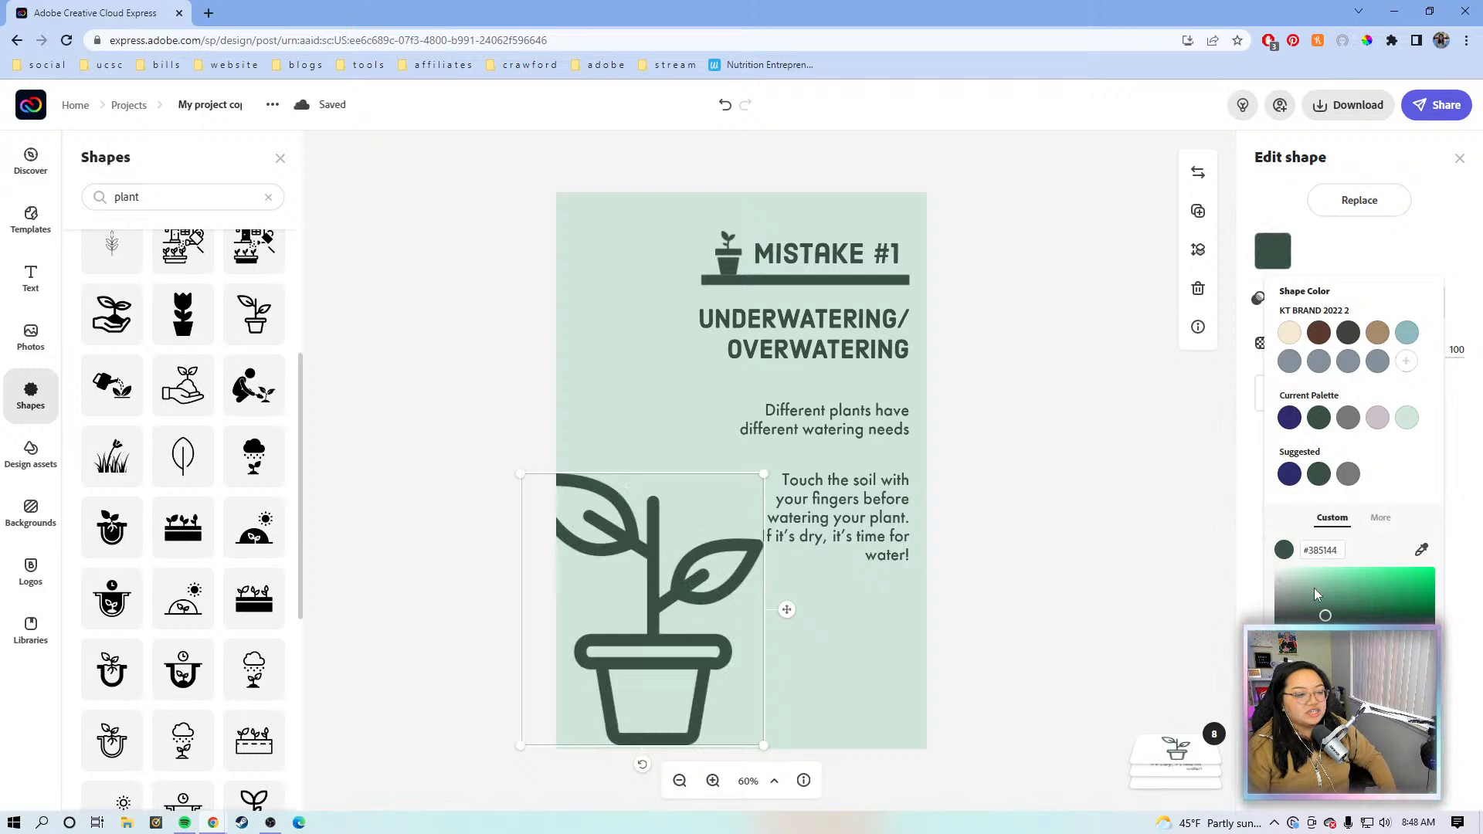
{"action": "left_click", "coordinate": [1383, 263]}
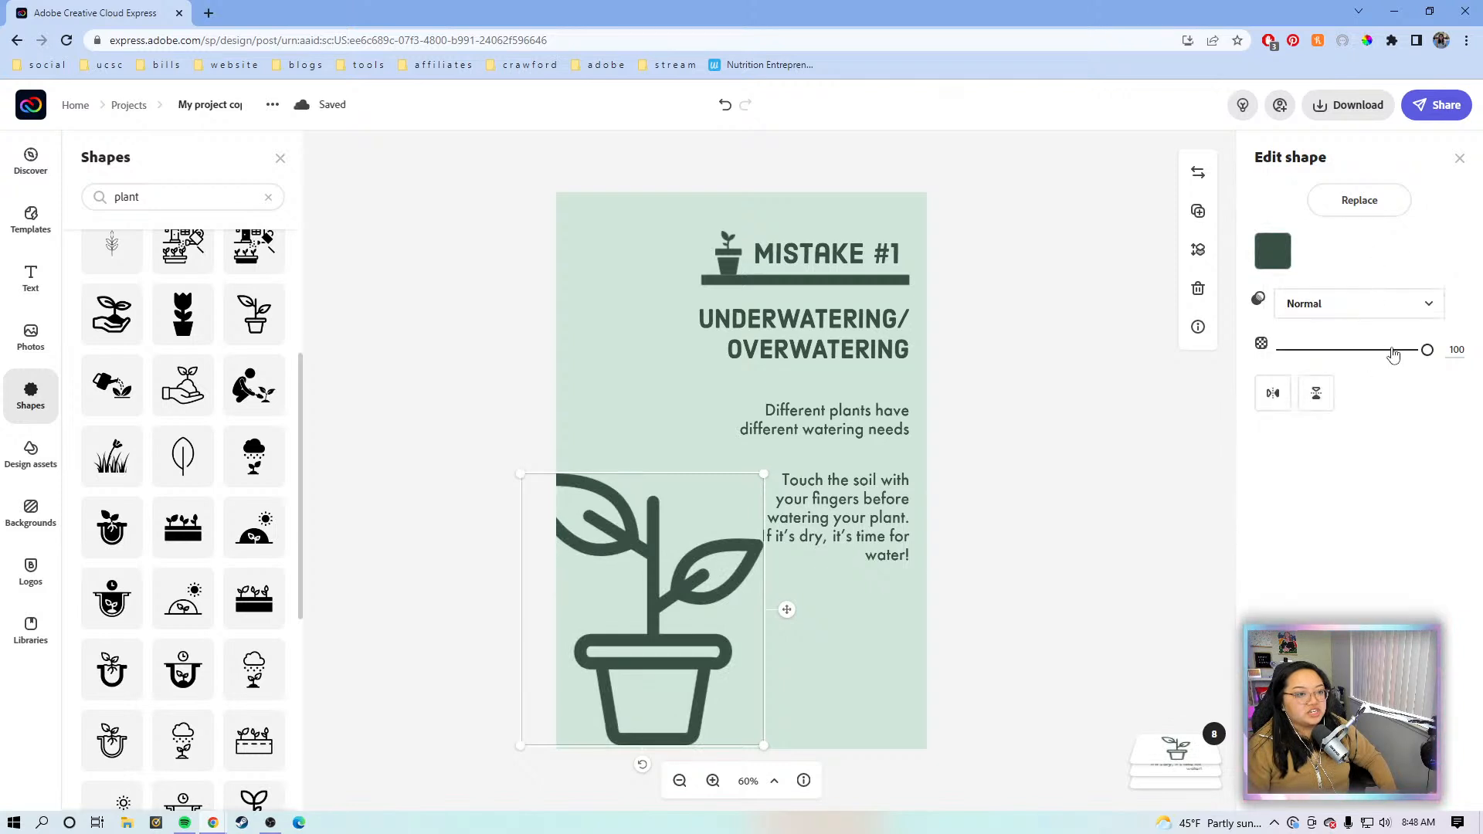
{"action": "left_click_drag", "start_coordinate": [1394, 352], "coordinate": [1291, 360]}
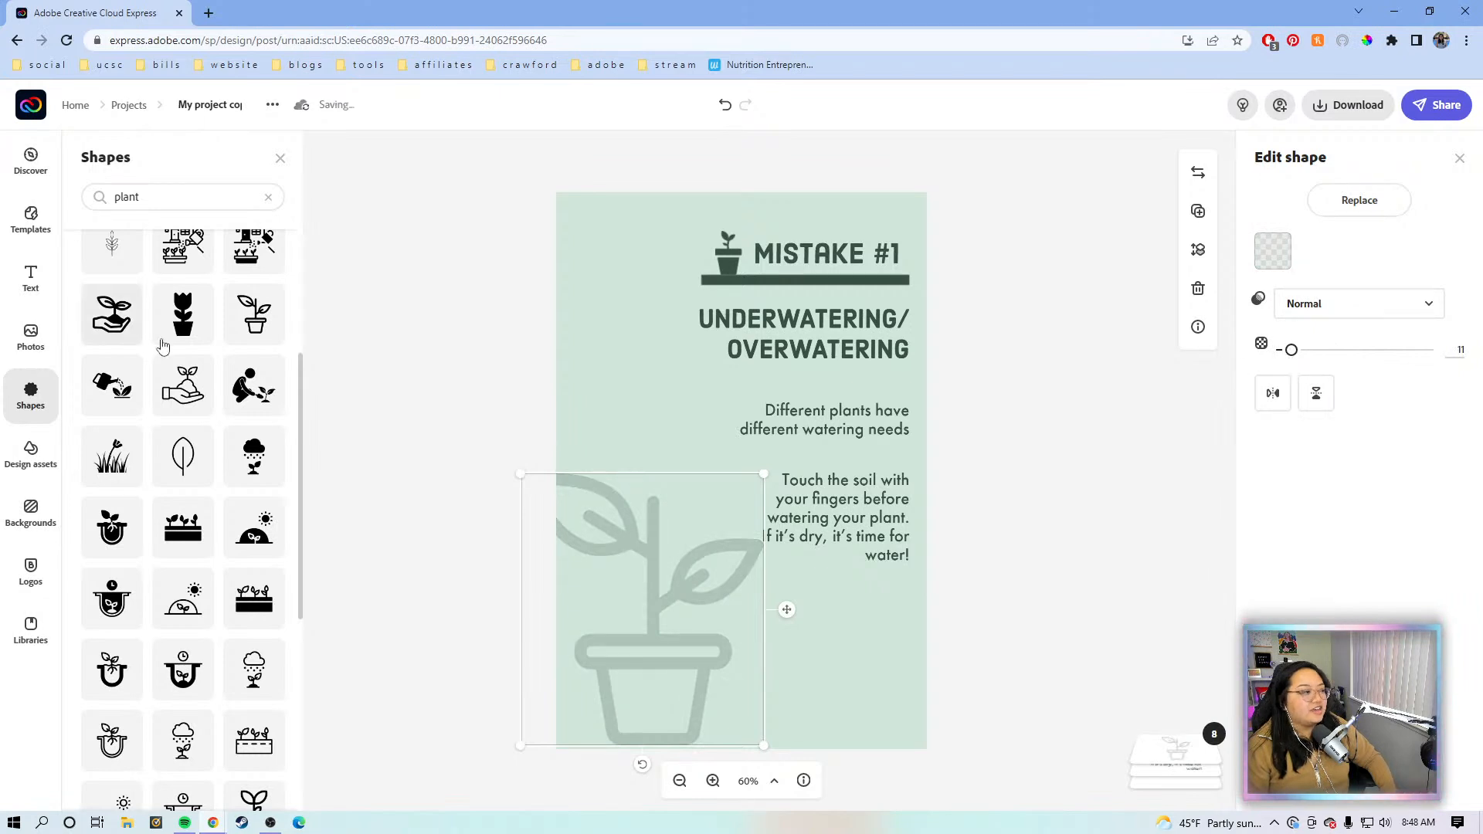
Step: Search the shapes for "watering can" and add the outlined watering can with two drops to the page's lower-right area
{"action": "left_click", "coordinate": [183, 196]}
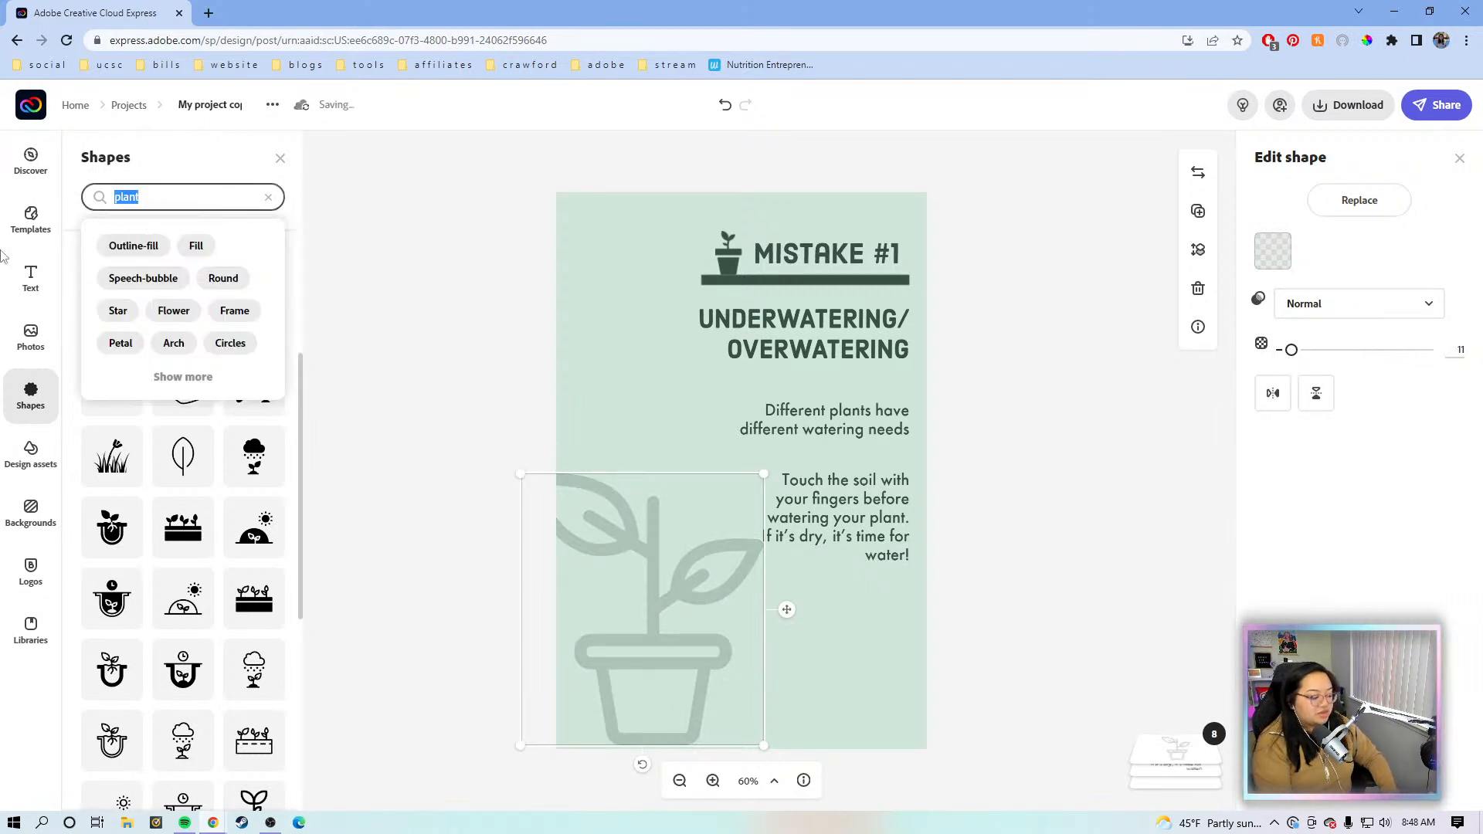
{"action": "type", "text": "watering can"}
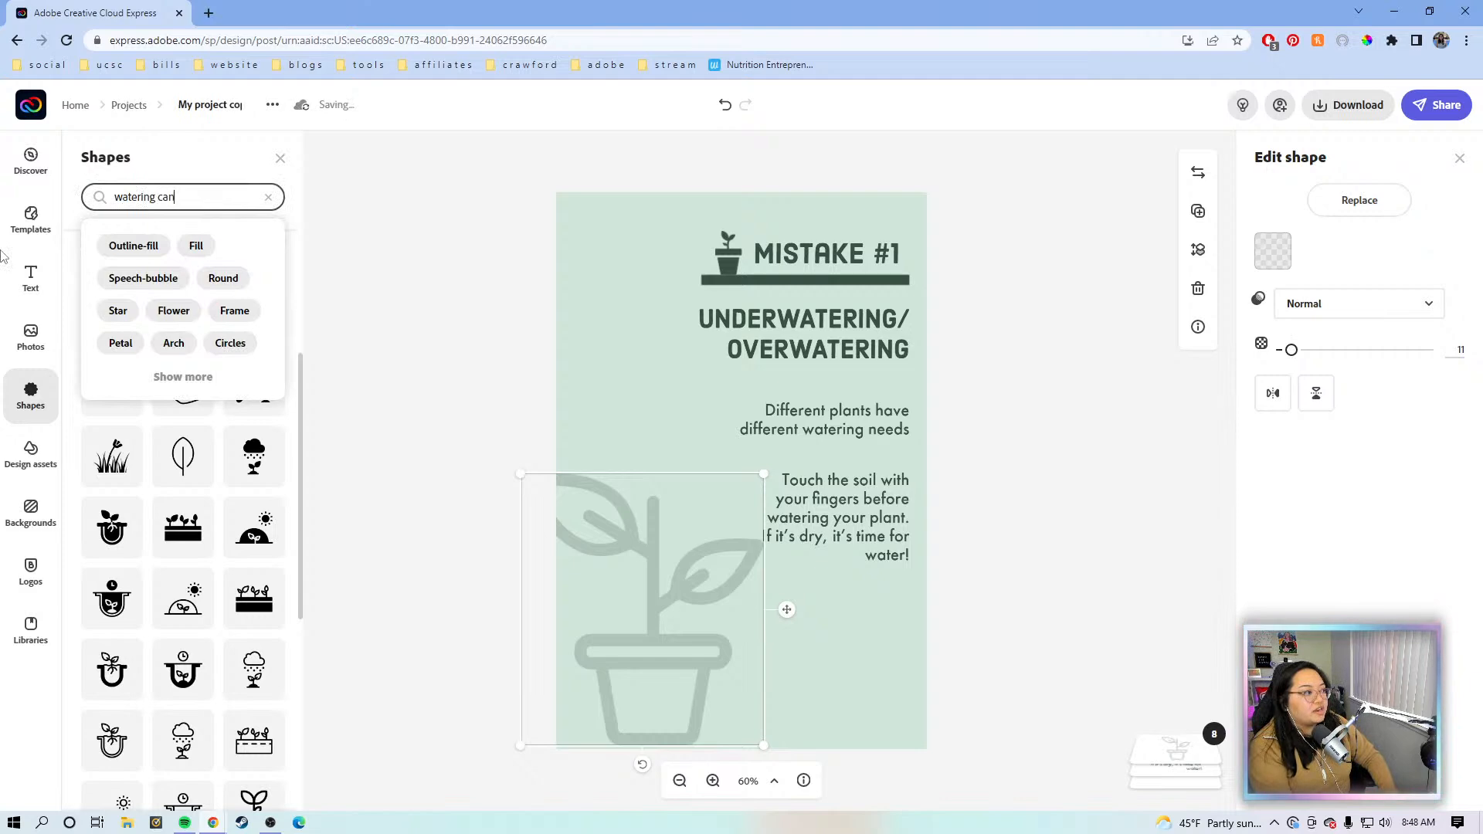
{"action": "key", "text": "Return"}
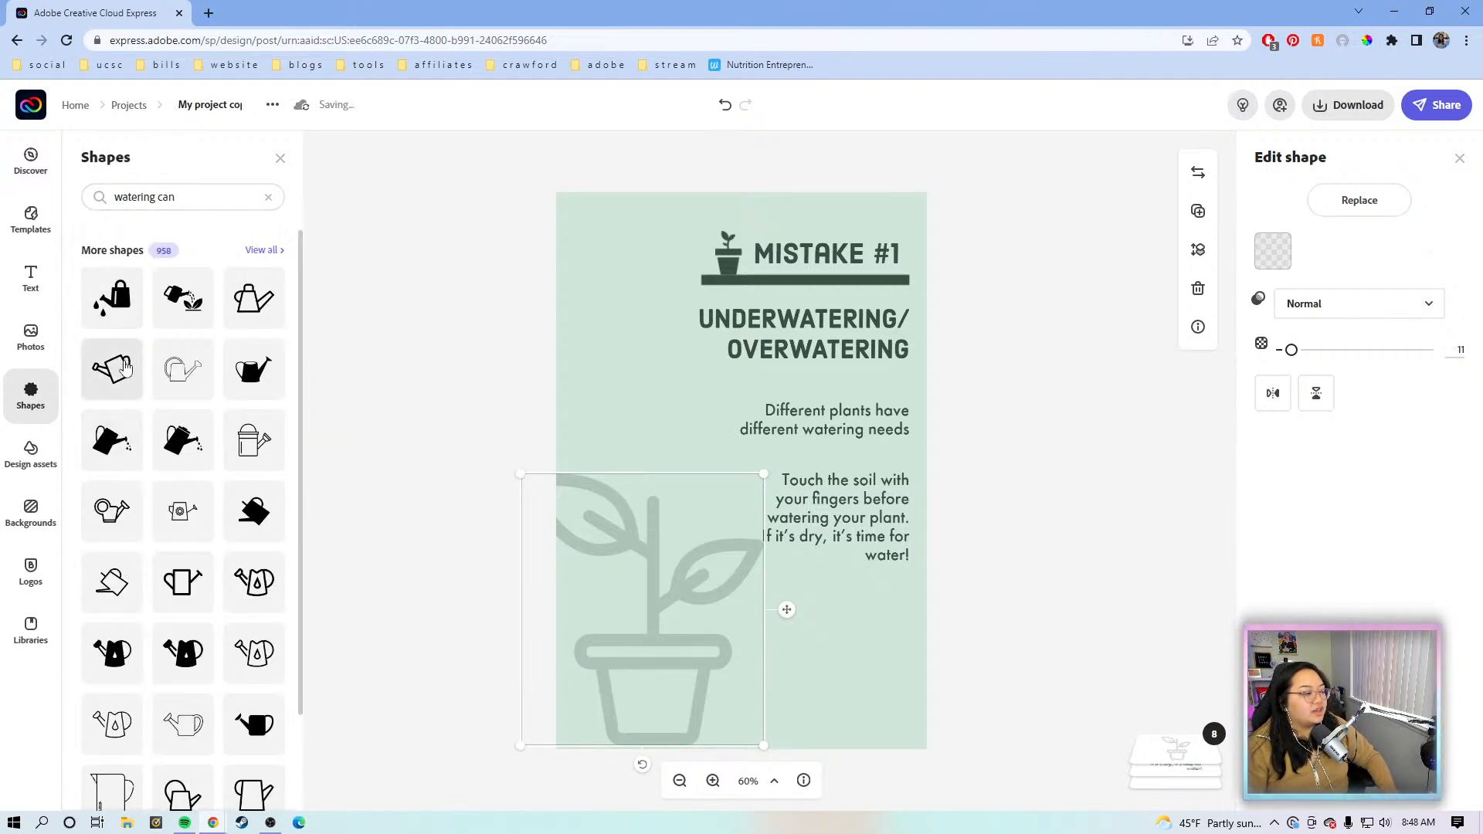
{"action": "scroll", "coordinate": [153, 397], "scroll_direction": "down", "scroll_amount": 2}
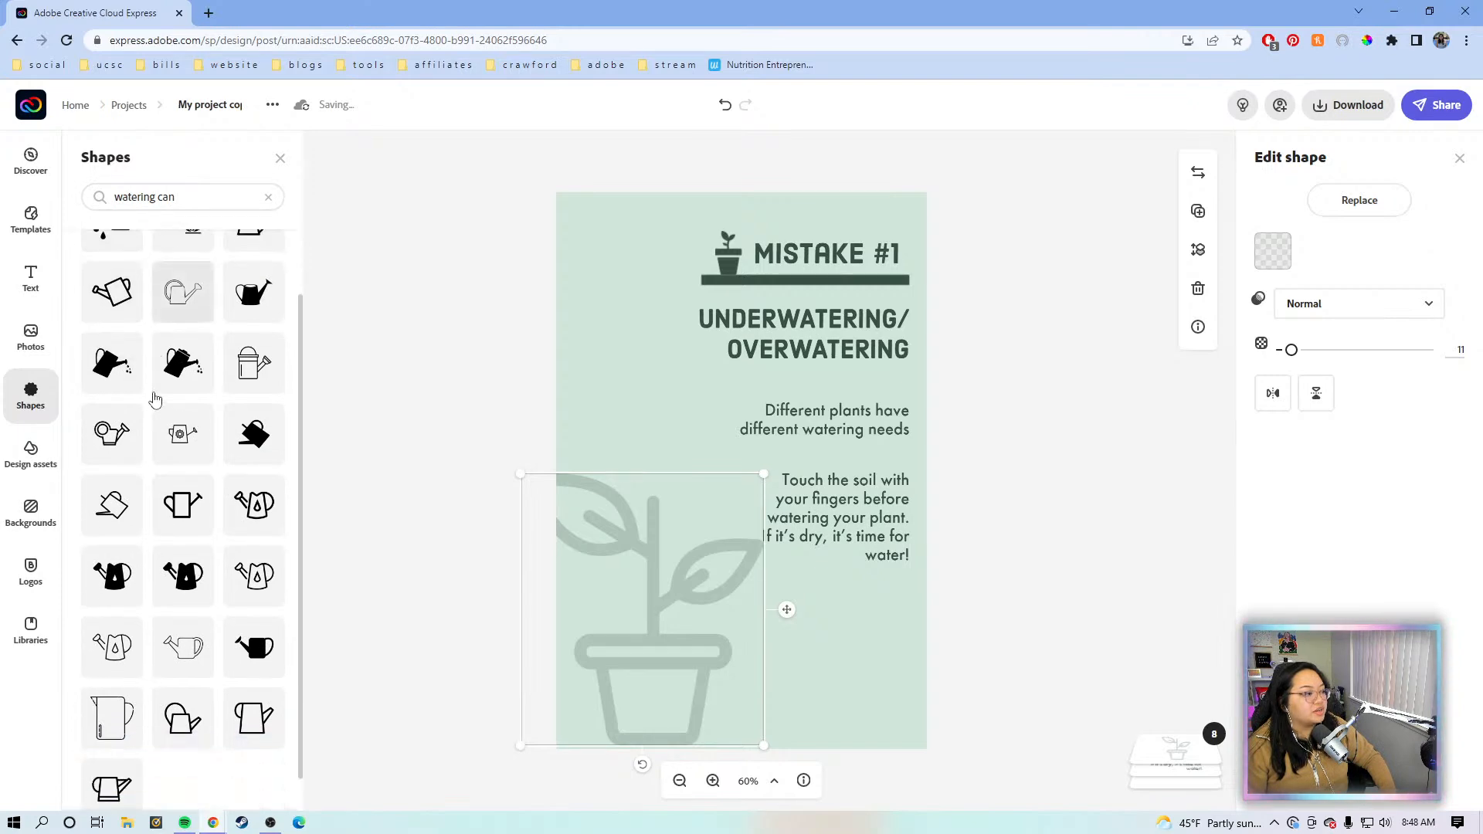
{"action": "scroll", "coordinate": [155, 398], "scroll_direction": "down", "scroll_amount": 5}
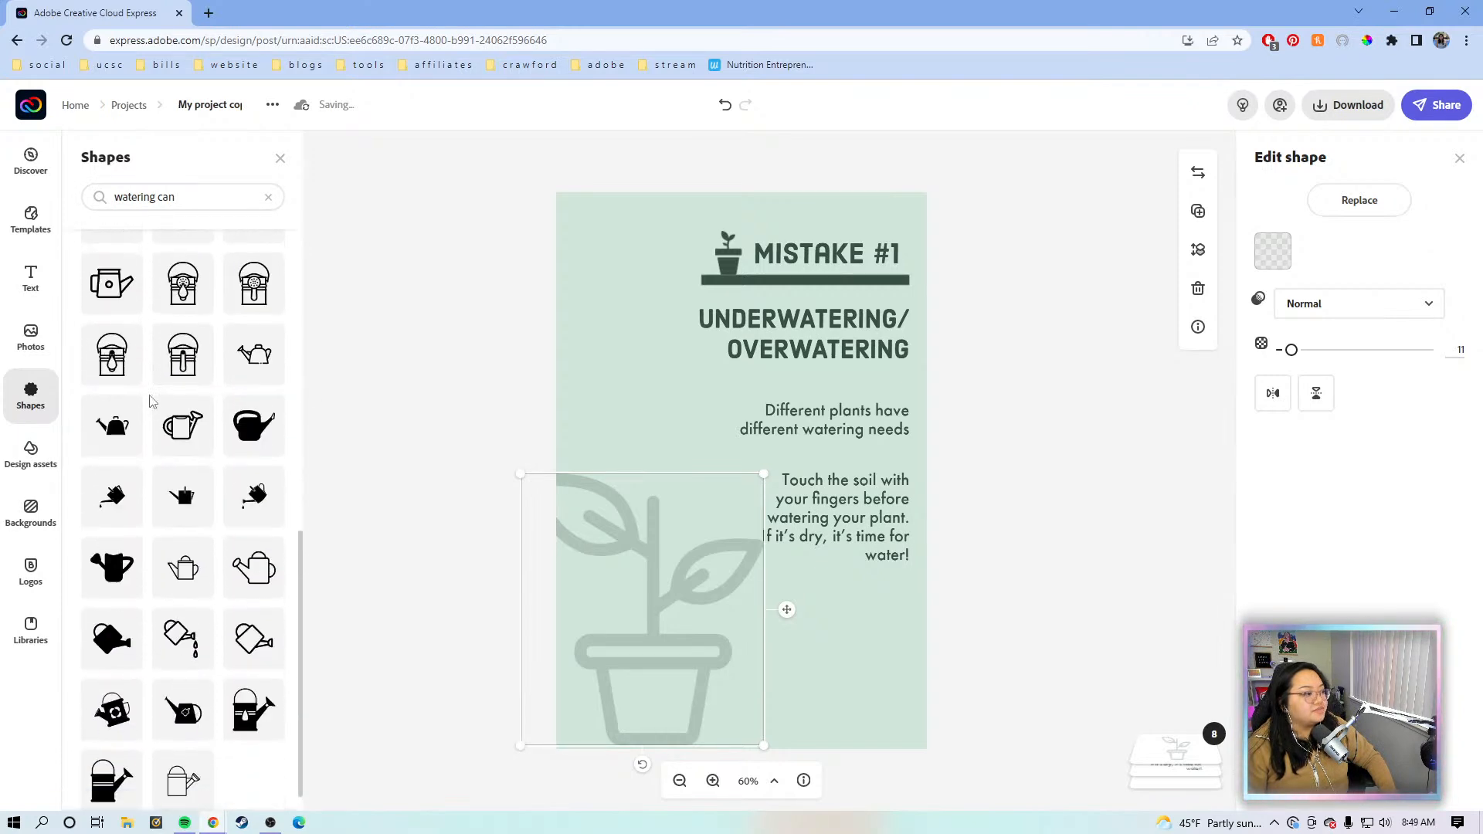
{"action": "scroll", "coordinate": [154, 405], "scroll_direction": "down", "scroll_amount": 1}
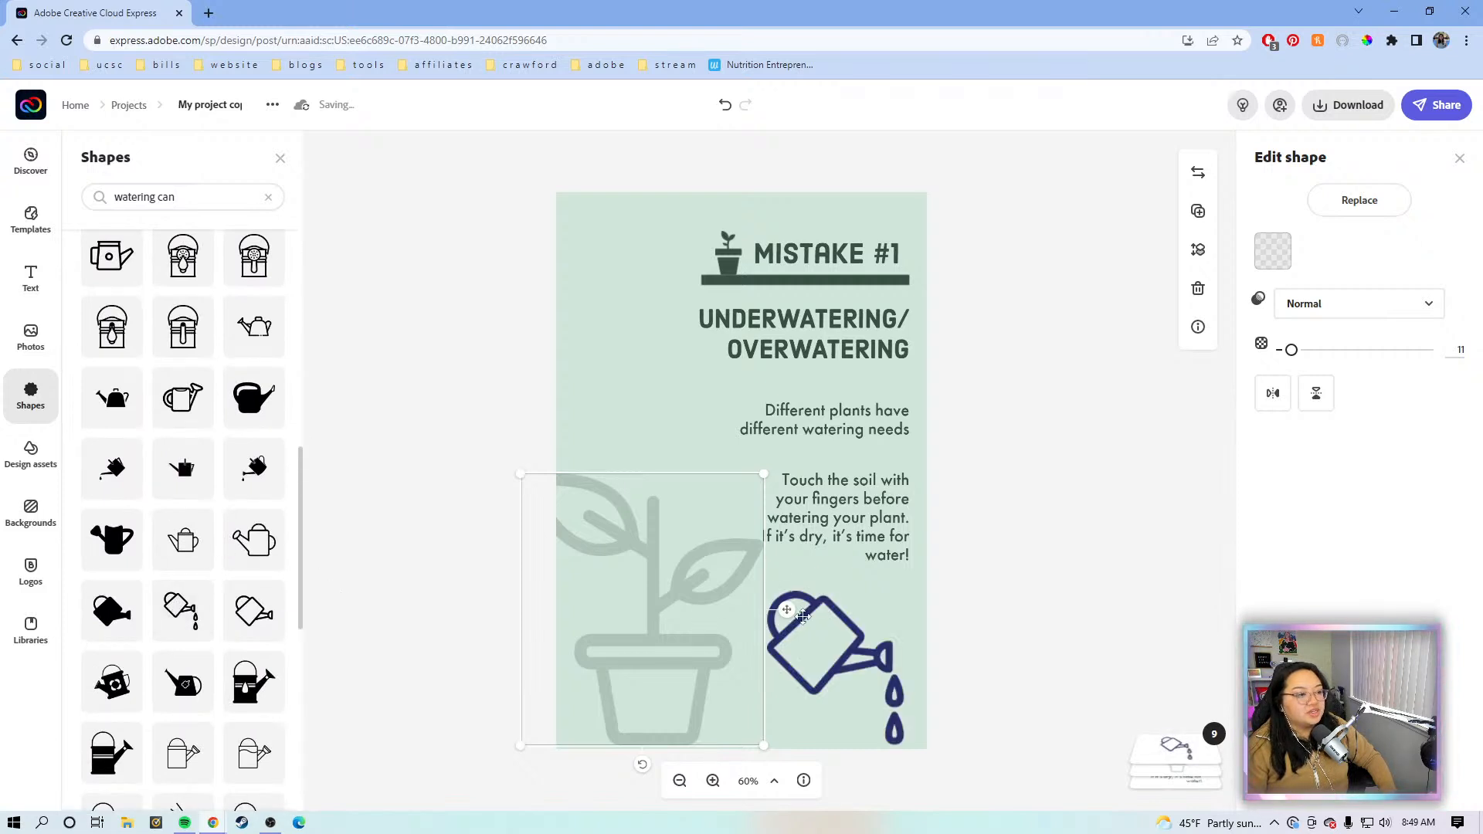
{"action": "left_click", "coordinate": [809, 638]}
{"action": "left_click", "coordinate": [827, 604]}
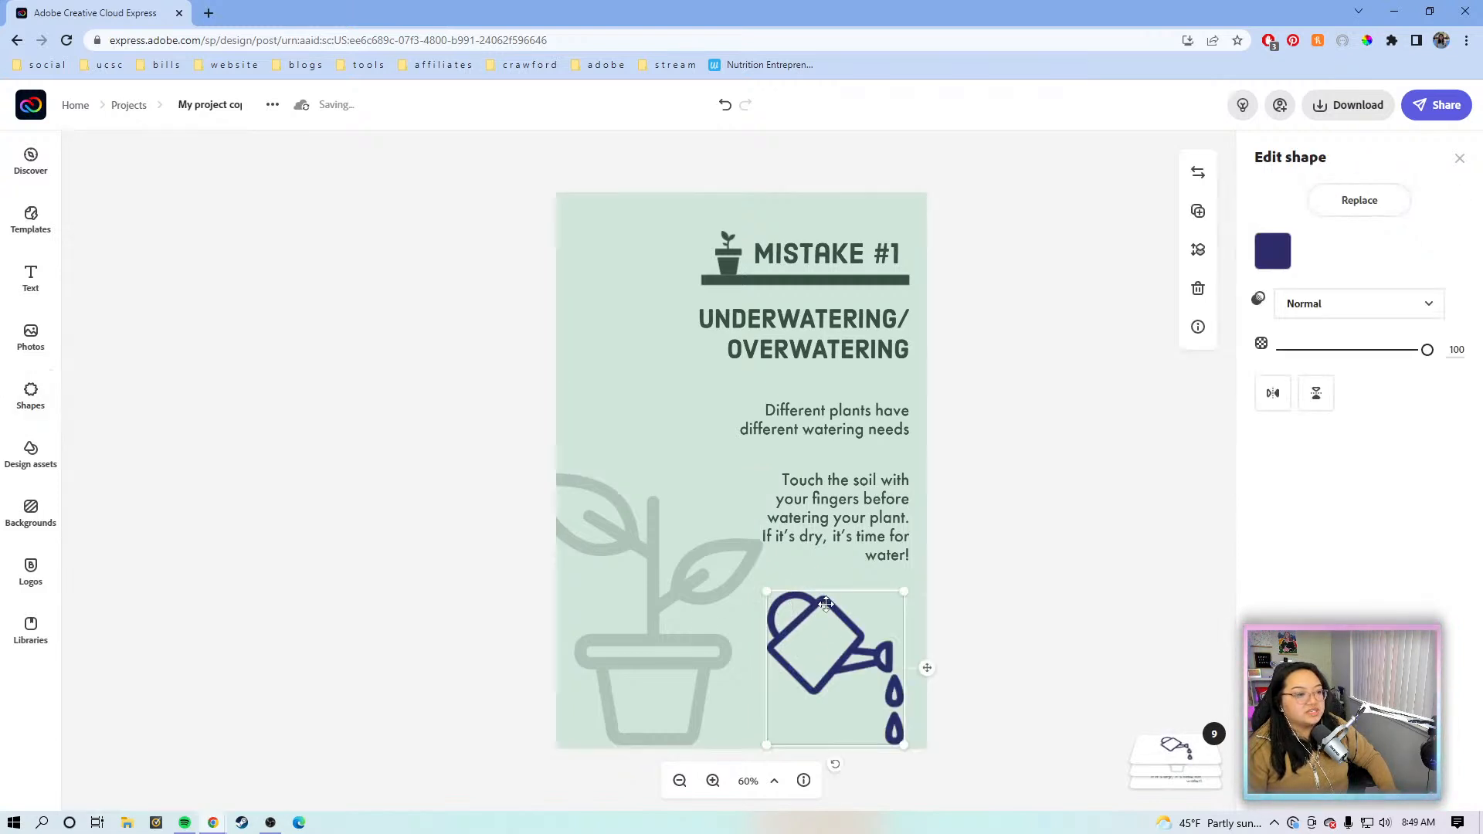
Step: Recolor the watering can shape dark green #385144 and lower its opacity to 12
{"action": "left_click", "coordinate": [1460, 160]}
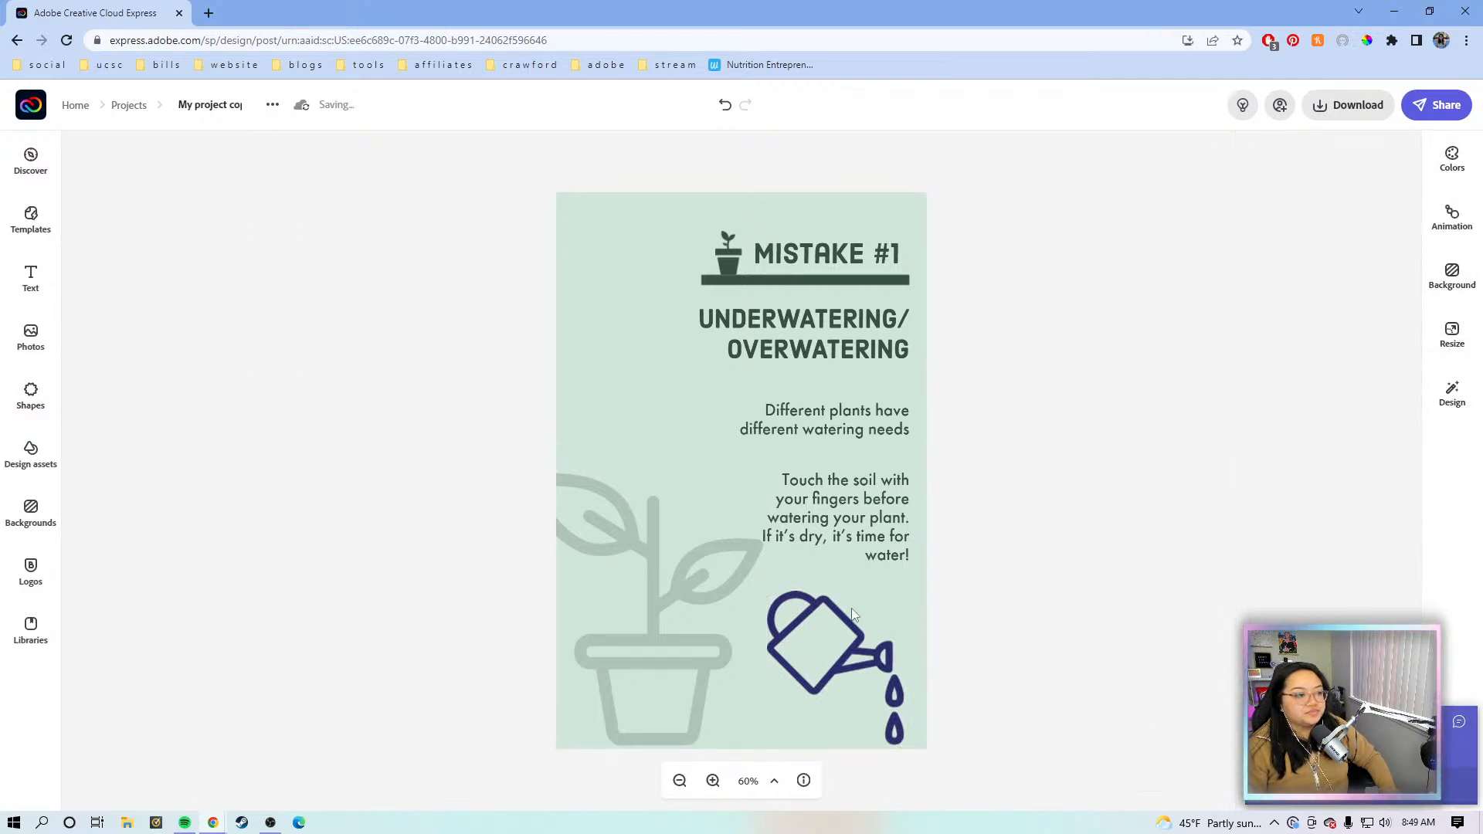
{"action": "left_click", "coordinate": [829, 611]}
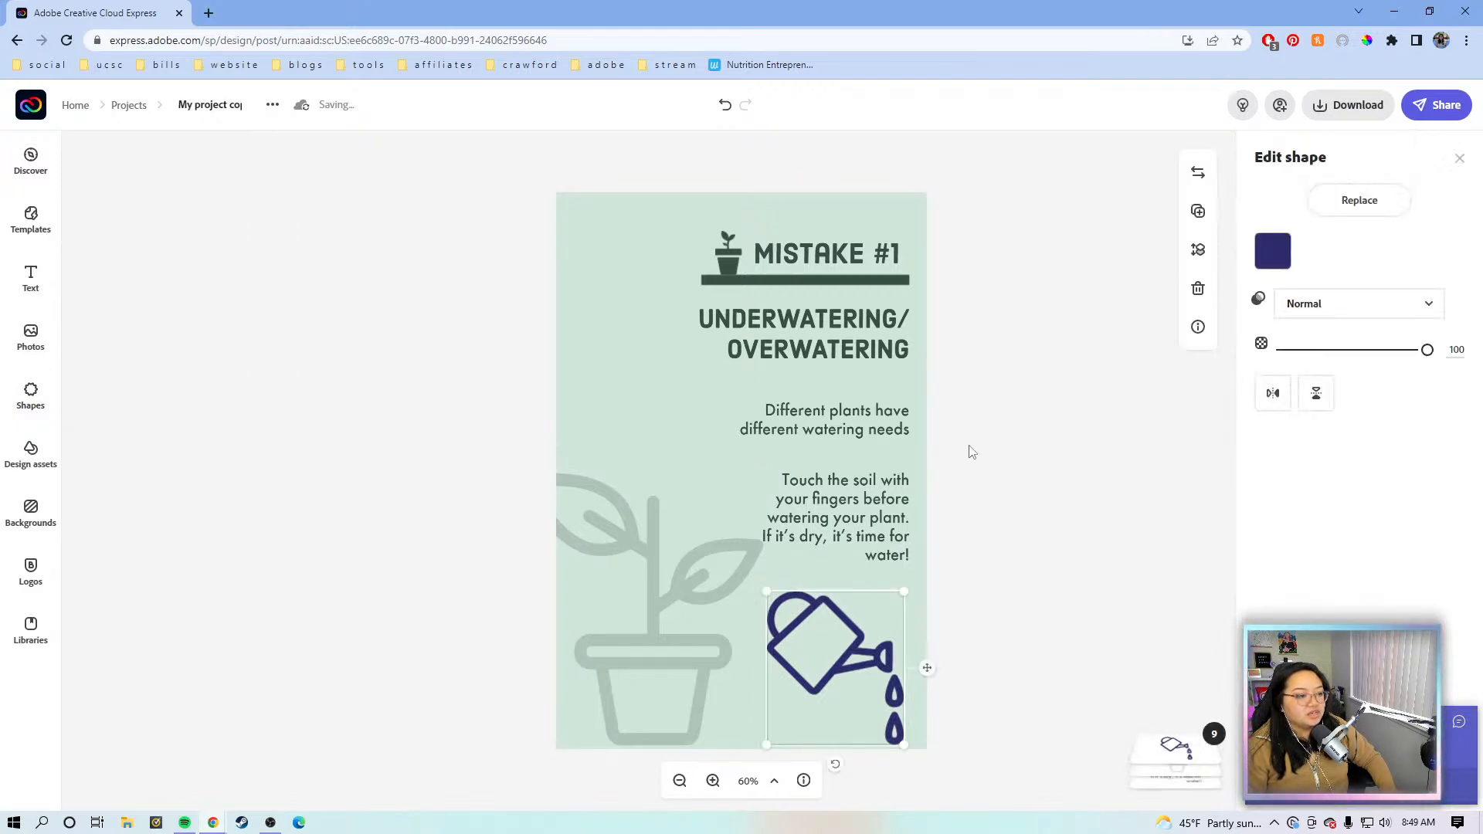
{"action": "left_click", "coordinate": [1272, 251]}
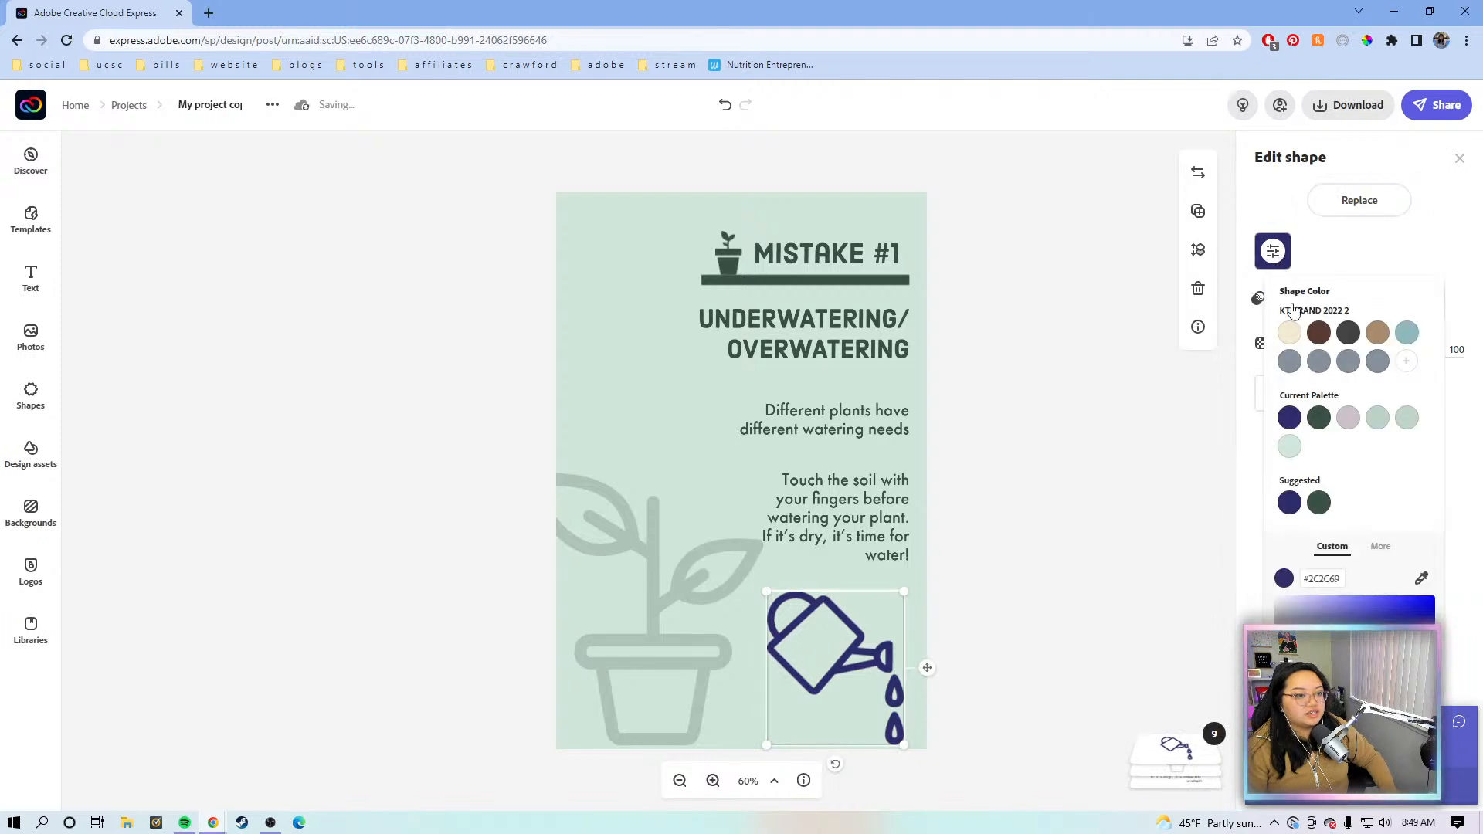
{"action": "left_click", "coordinate": [1319, 418]}
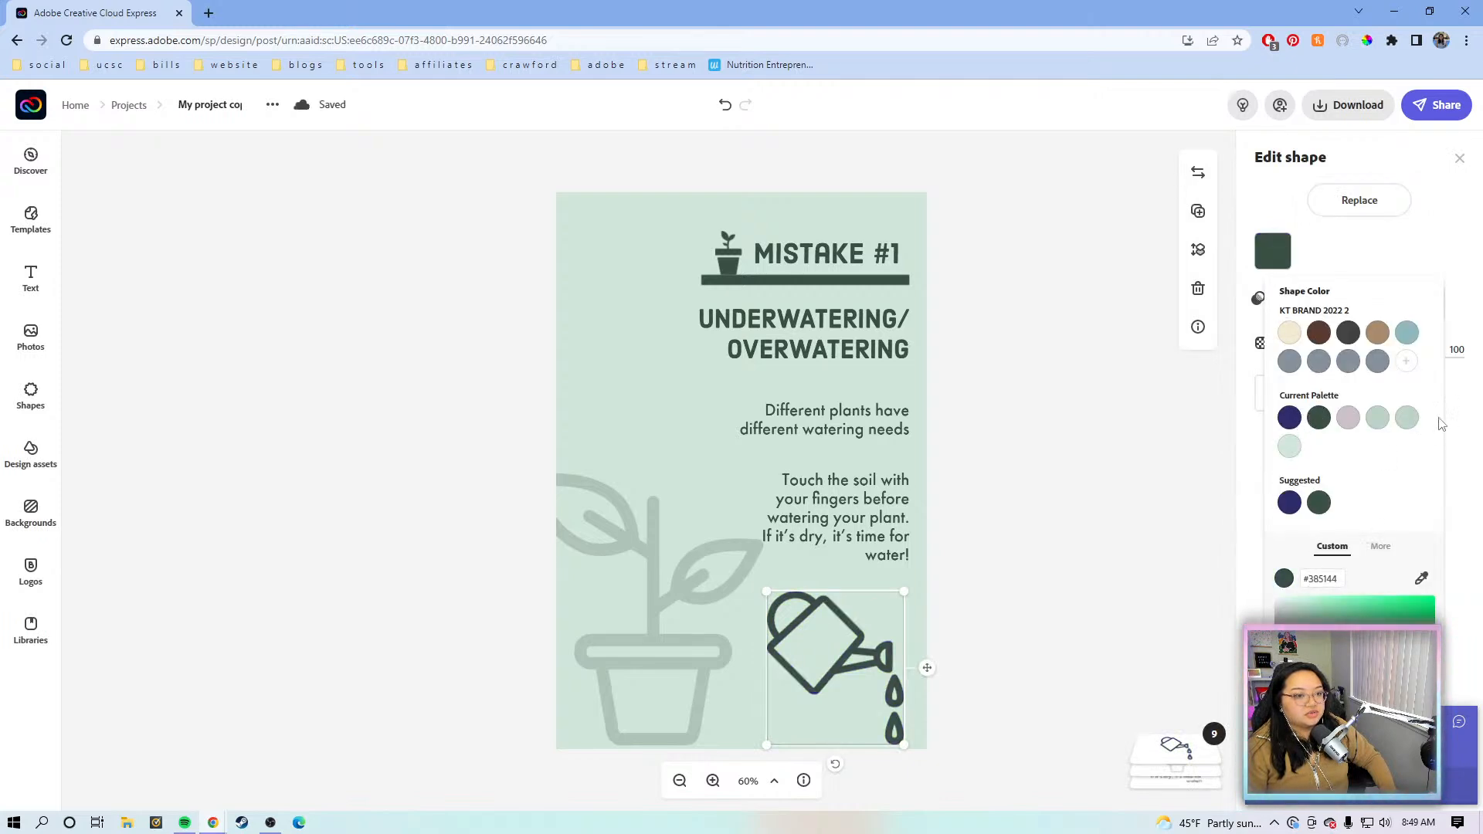
{"action": "left_click", "coordinate": [1469, 429]}
{"action": "left_click_drag", "start_coordinate": [1342, 353], "coordinate": [1297, 352]}
{"action": "left_click", "coordinate": [764, 542]}
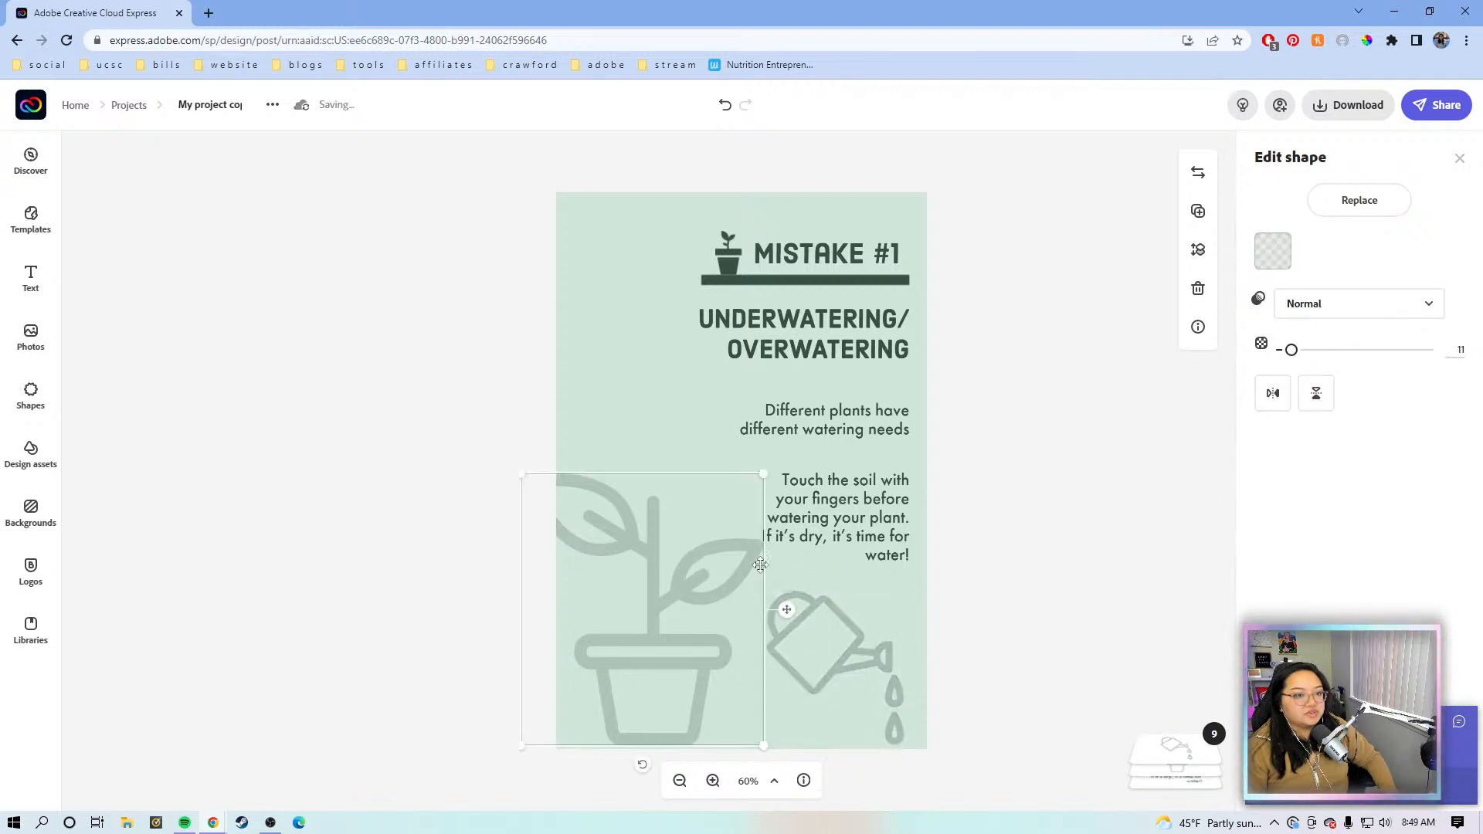
{"action": "left_click", "coordinate": [815, 618]}
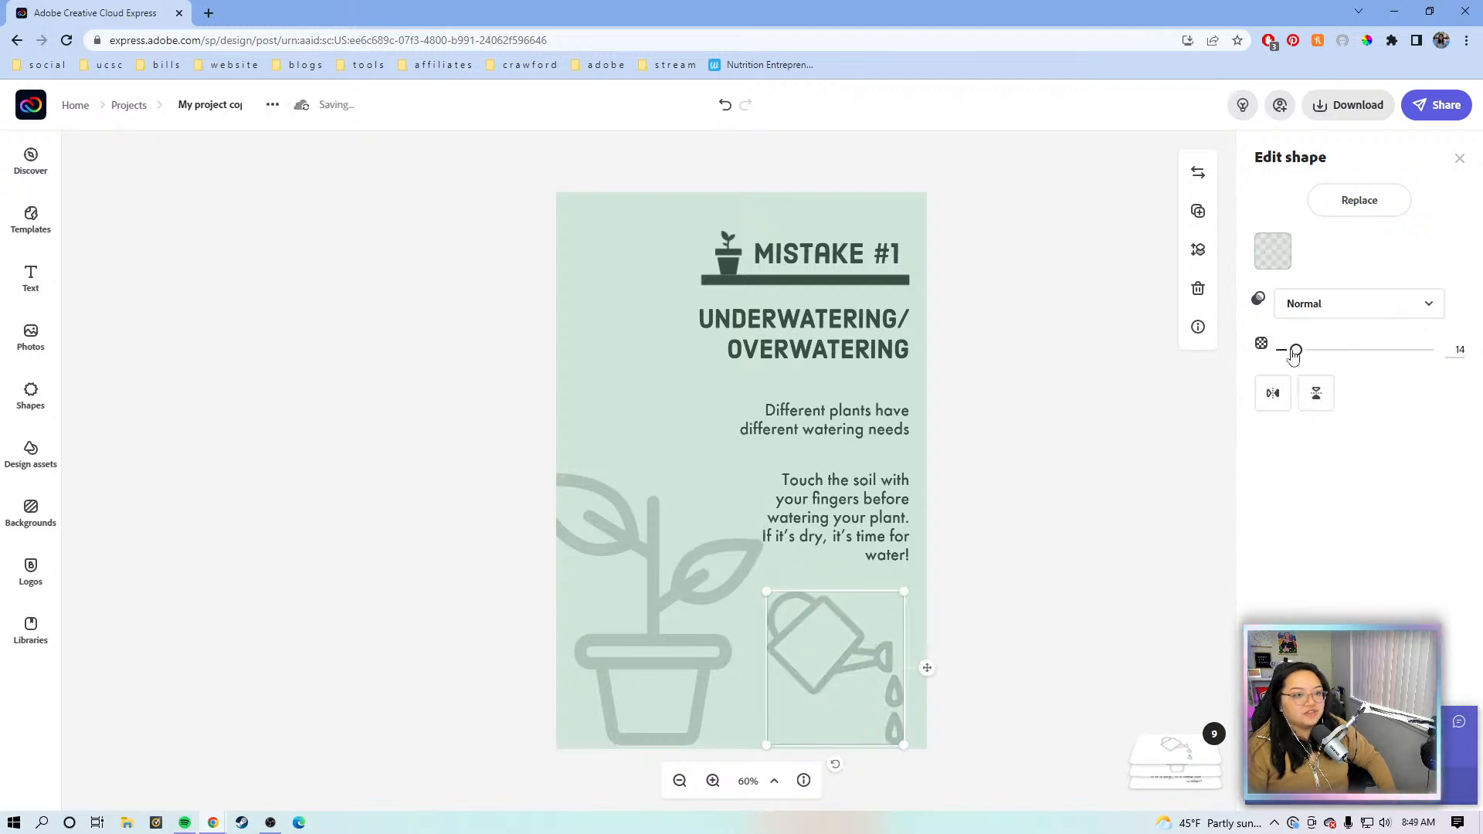
{"action": "left_click_drag", "start_coordinate": [1296, 352], "coordinate": [1290, 353]}
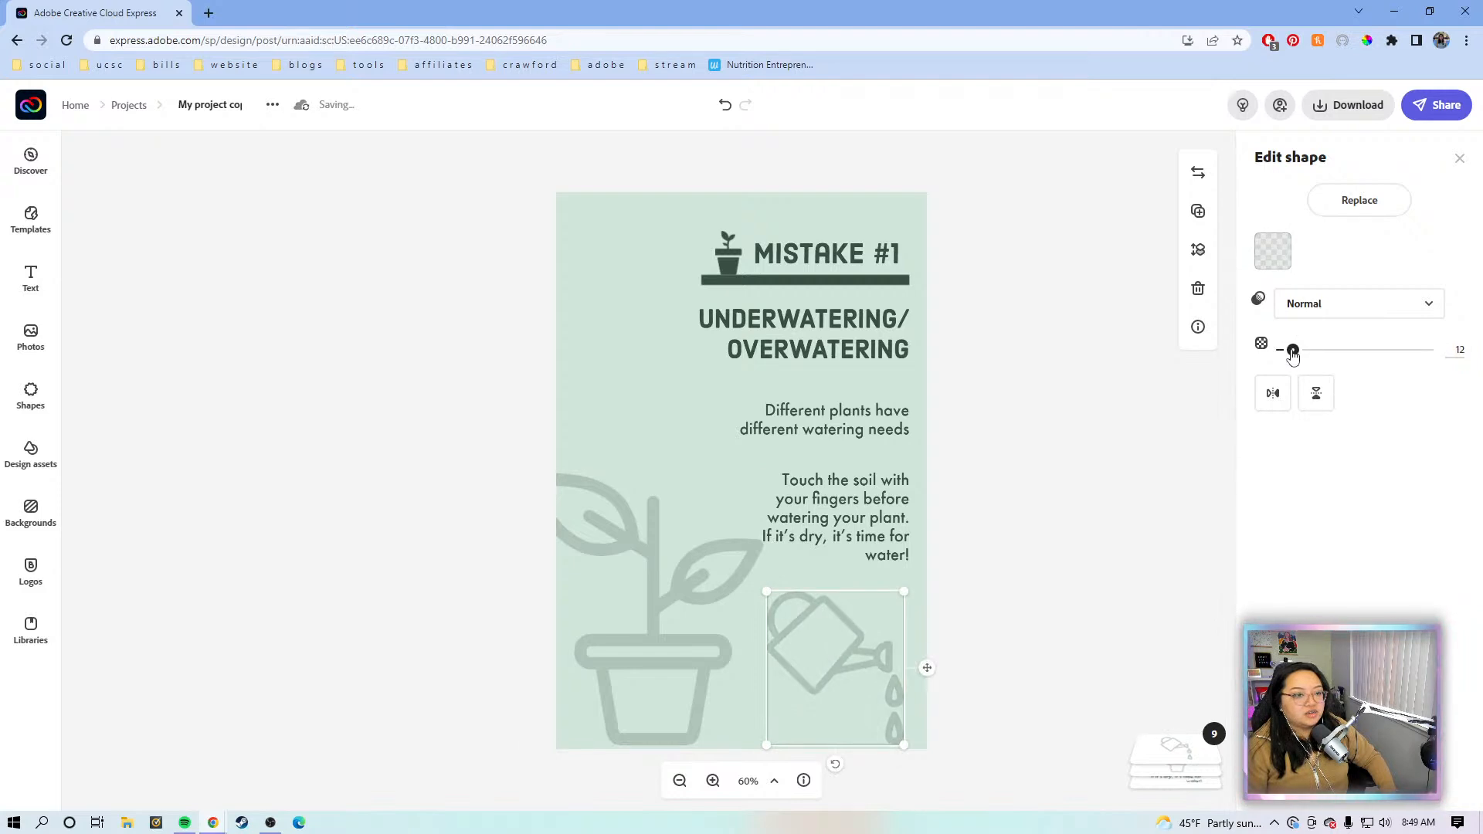
Step: Flip the watering can horizontally, move it up behind the headings and enlarge it so its drops fall above the potted plant
{"action": "left_click", "coordinate": [1273, 393]}
{"action": "left_click_drag", "start_coordinate": [859, 629], "coordinate": [758, 359]}
{"action": "left_click_drag", "start_coordinate": [812, 317], "coordinate": [943, 268]}
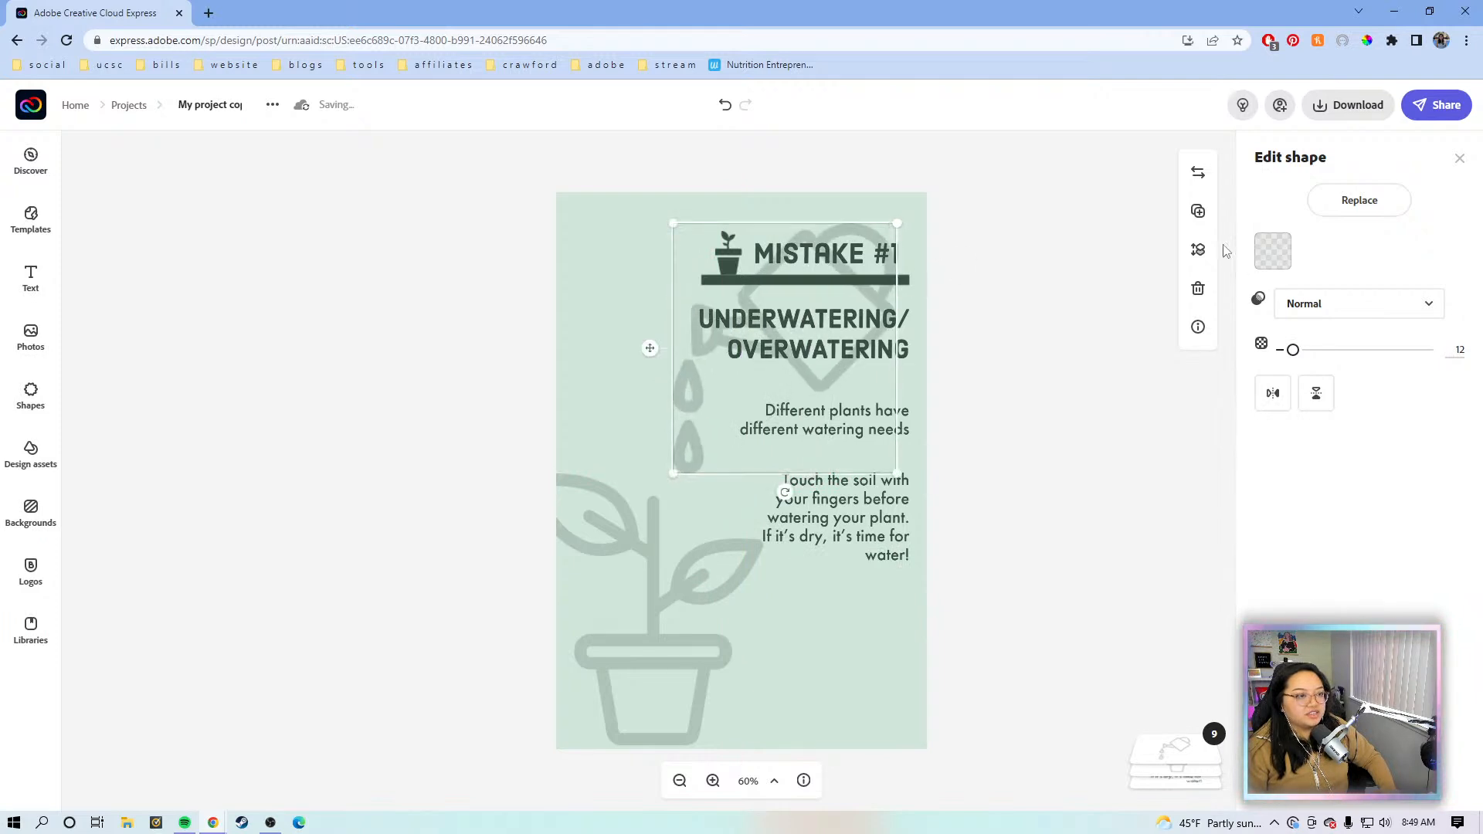
Step: Send the watering can shape backward in the layer order
{"action": "left_click", "coordinate": [1196, 211]}
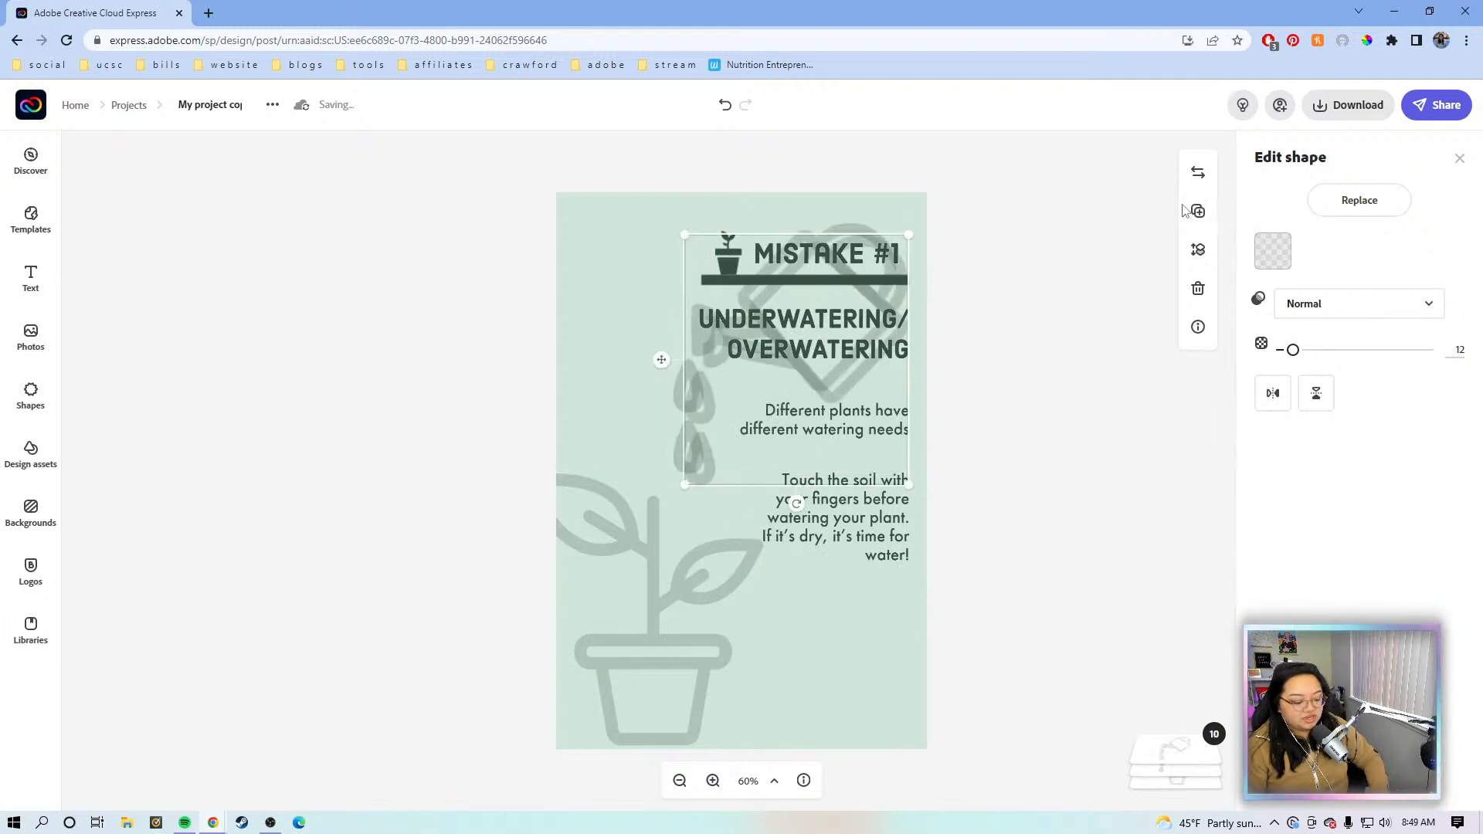
{"action": "key", "text": "Delete"}
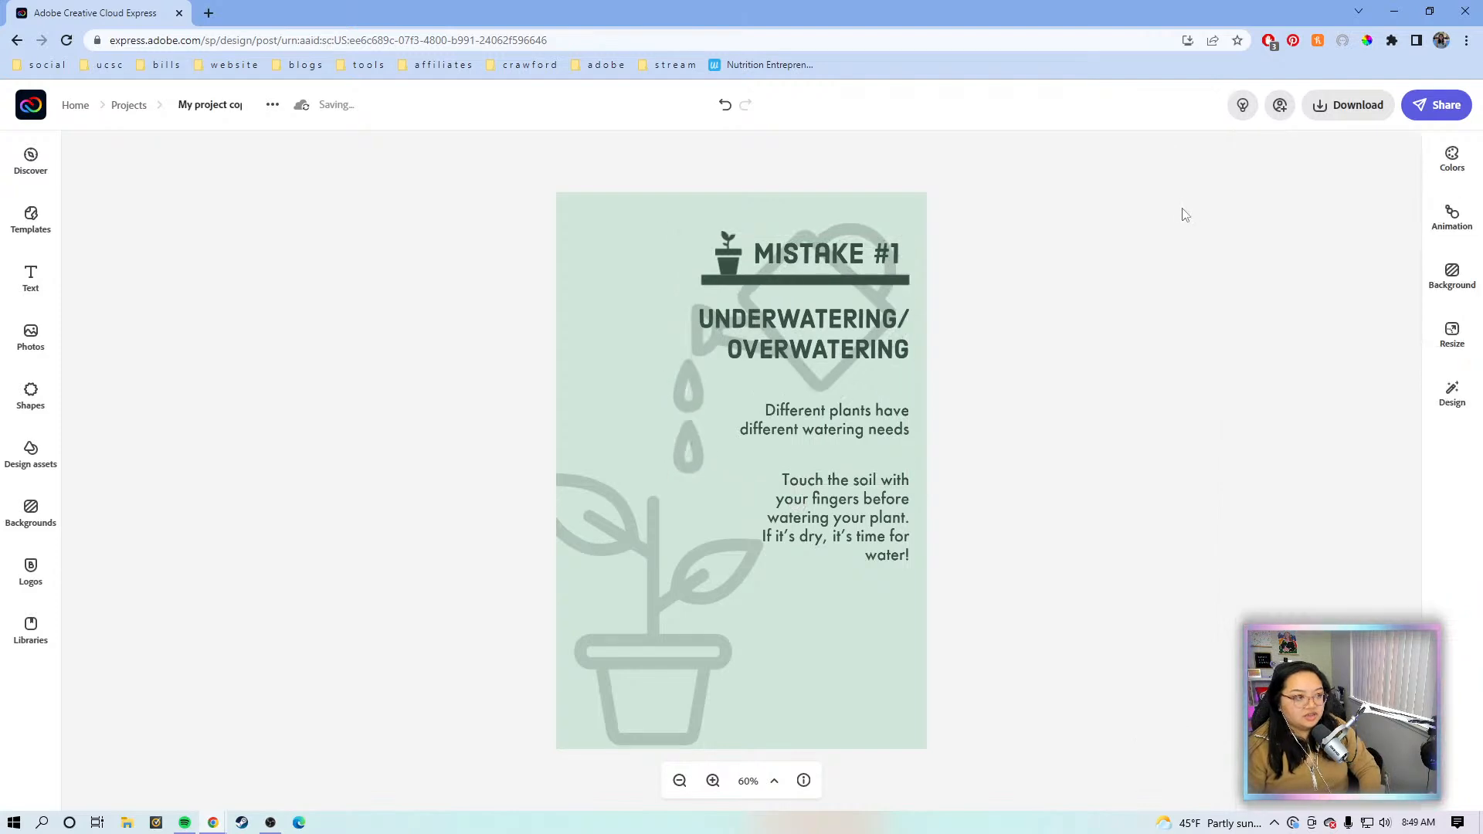
{"action": "left_click", "coordinate": [699, 400]}
{"action": "left_click", "coordinate": [1198, 250]}
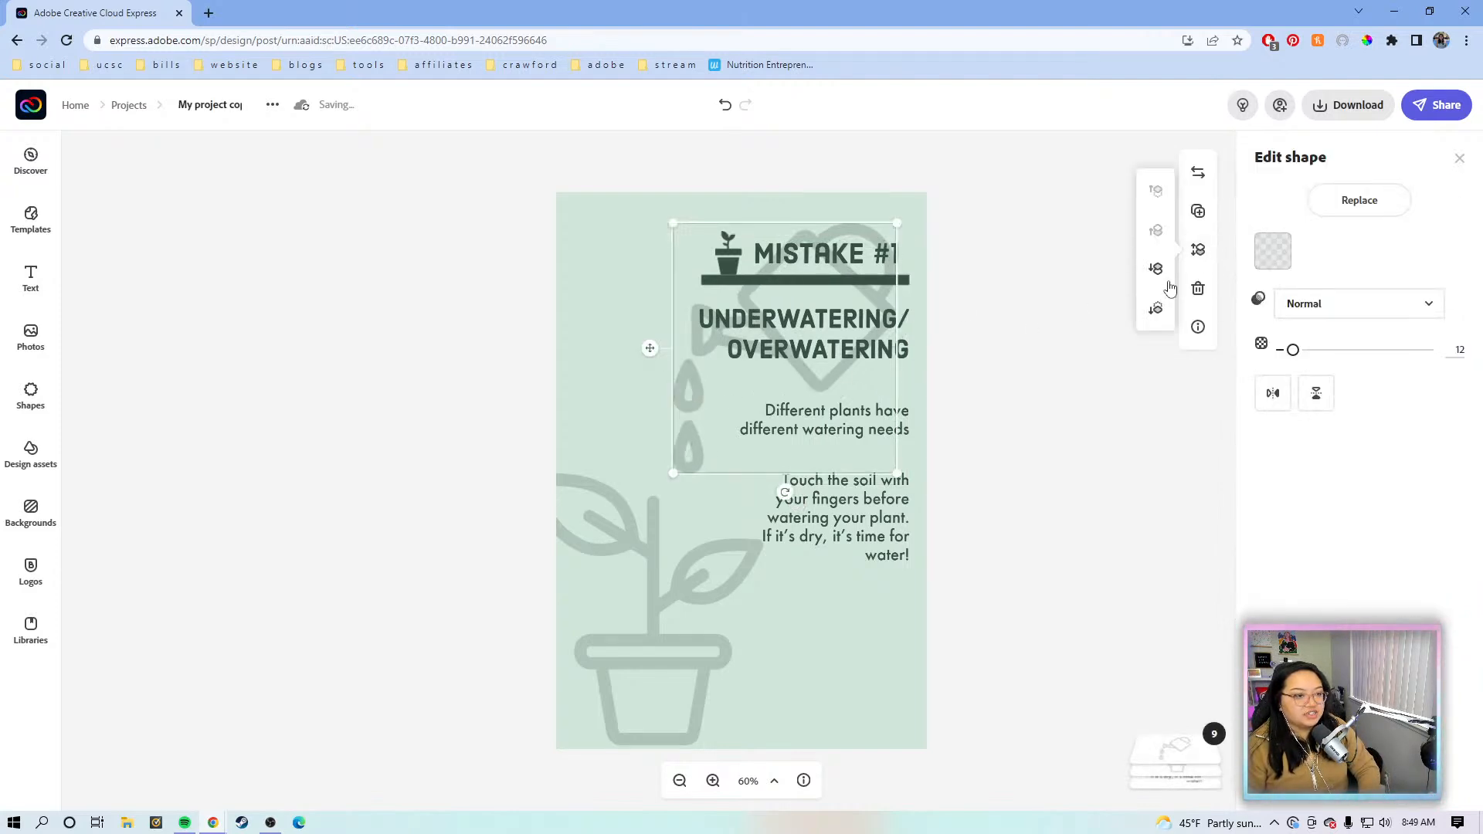
{"action": "left_click", "coordinate": [840, 590]}
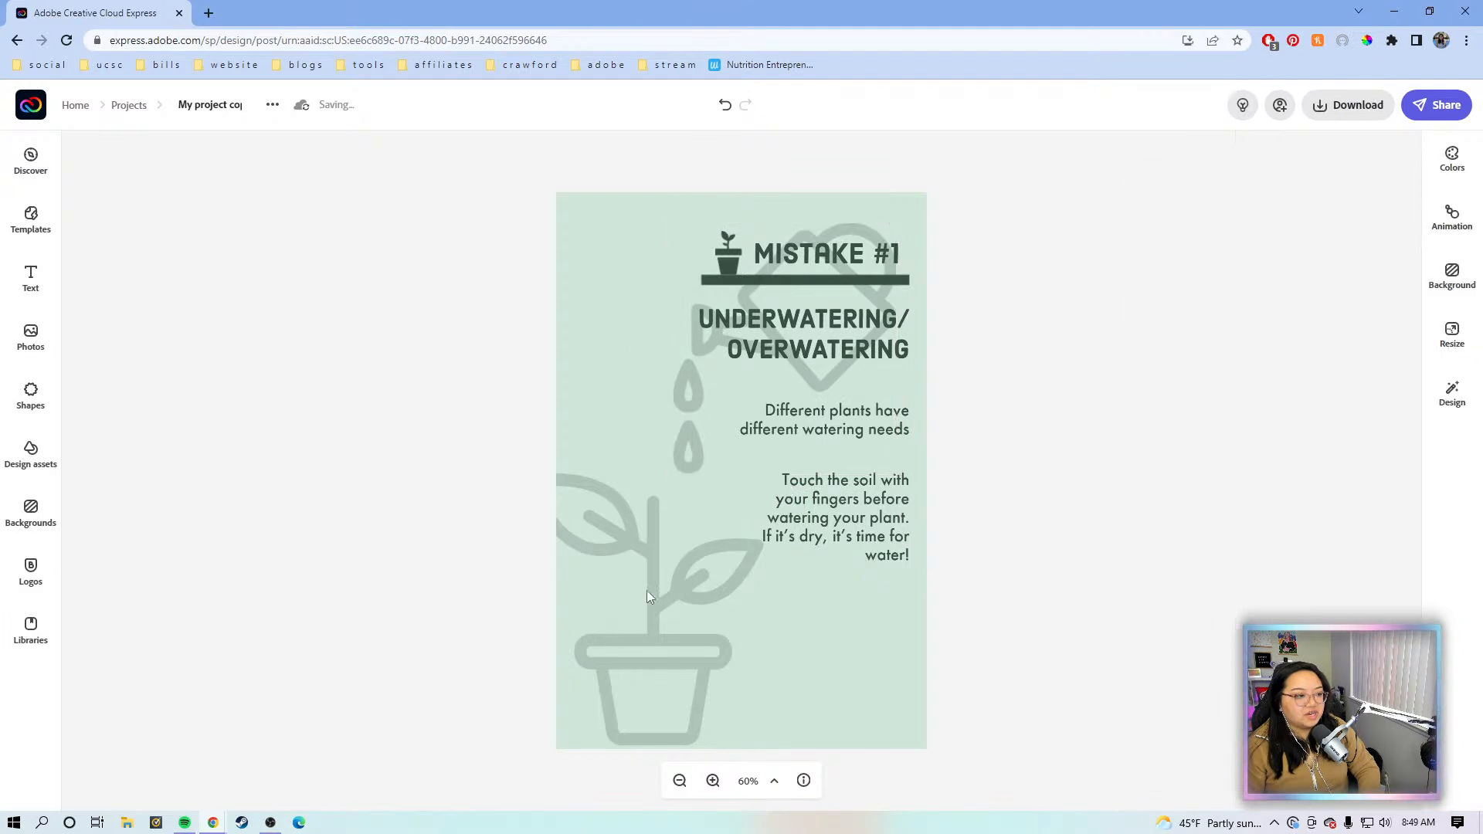
Step: Shift the potted plant further off the page's left edge, then lower, slightly tilt and enlarge the watering can so it pours toward the plant
{"action": "left_click", "coordinate": [668, 443]}
{"action": "left_click_drag", "start_coordinate": [650, 574], "coordinate": [591, 628]}
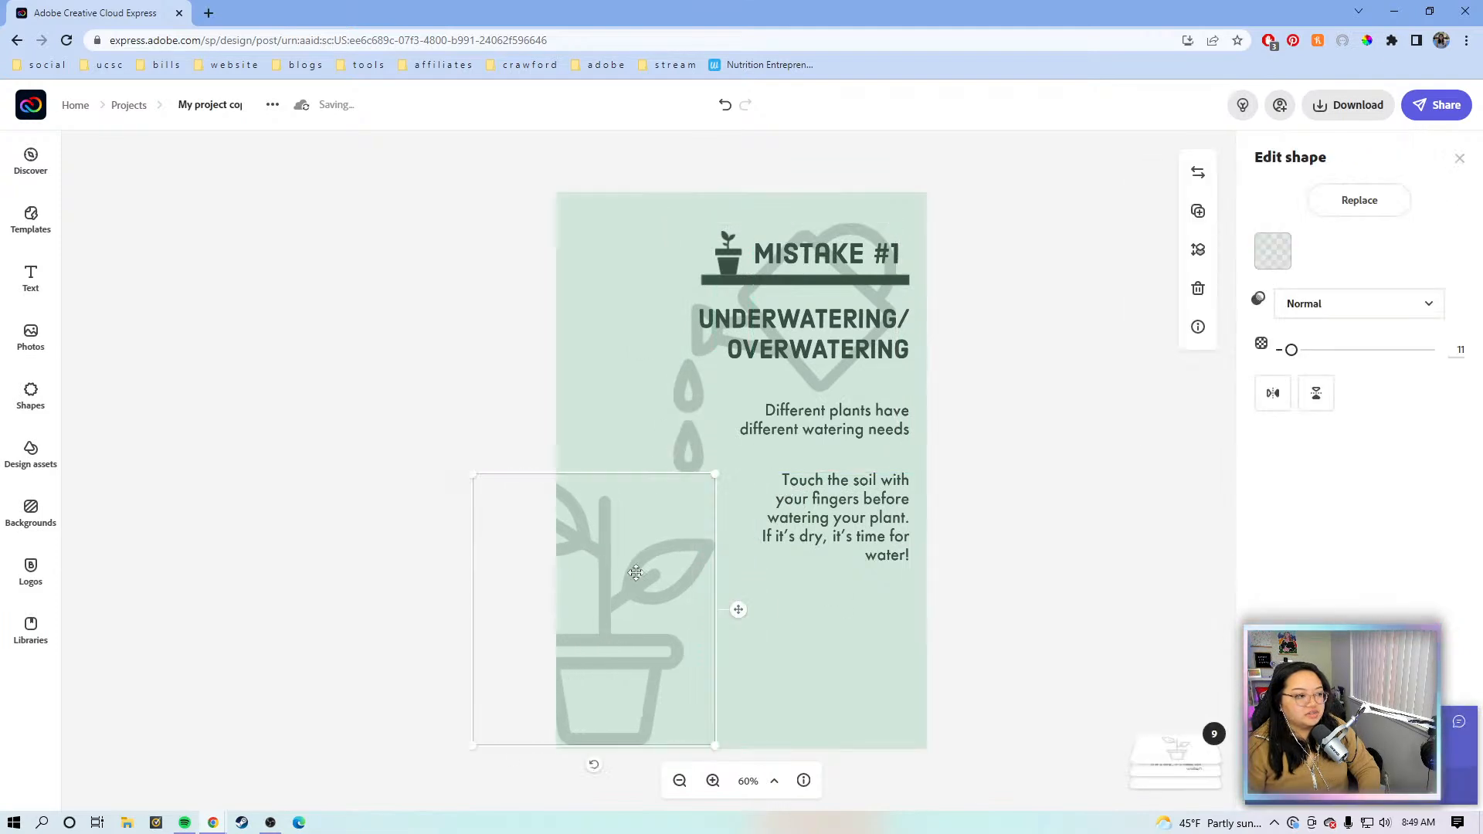
{"action": "left_click", "coordinate": [706, 408]}
{"action": "left_click_drag", "start_coordinate": [873, 231], "coordinate": [847, 265]}
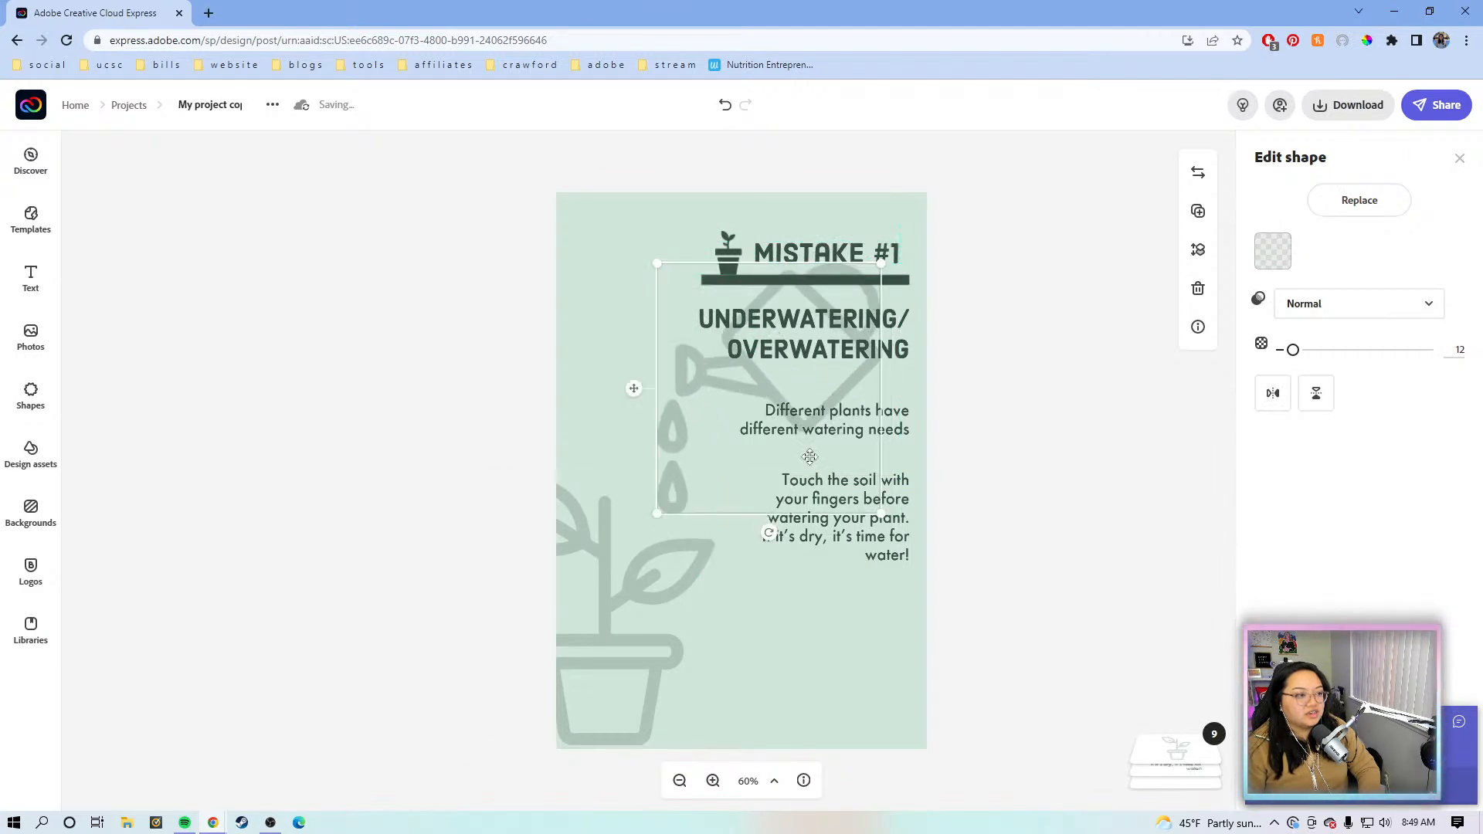
{"action": "left_click_drag", "start_coordinate": [769, 533], "coordinate": [761, 535]}
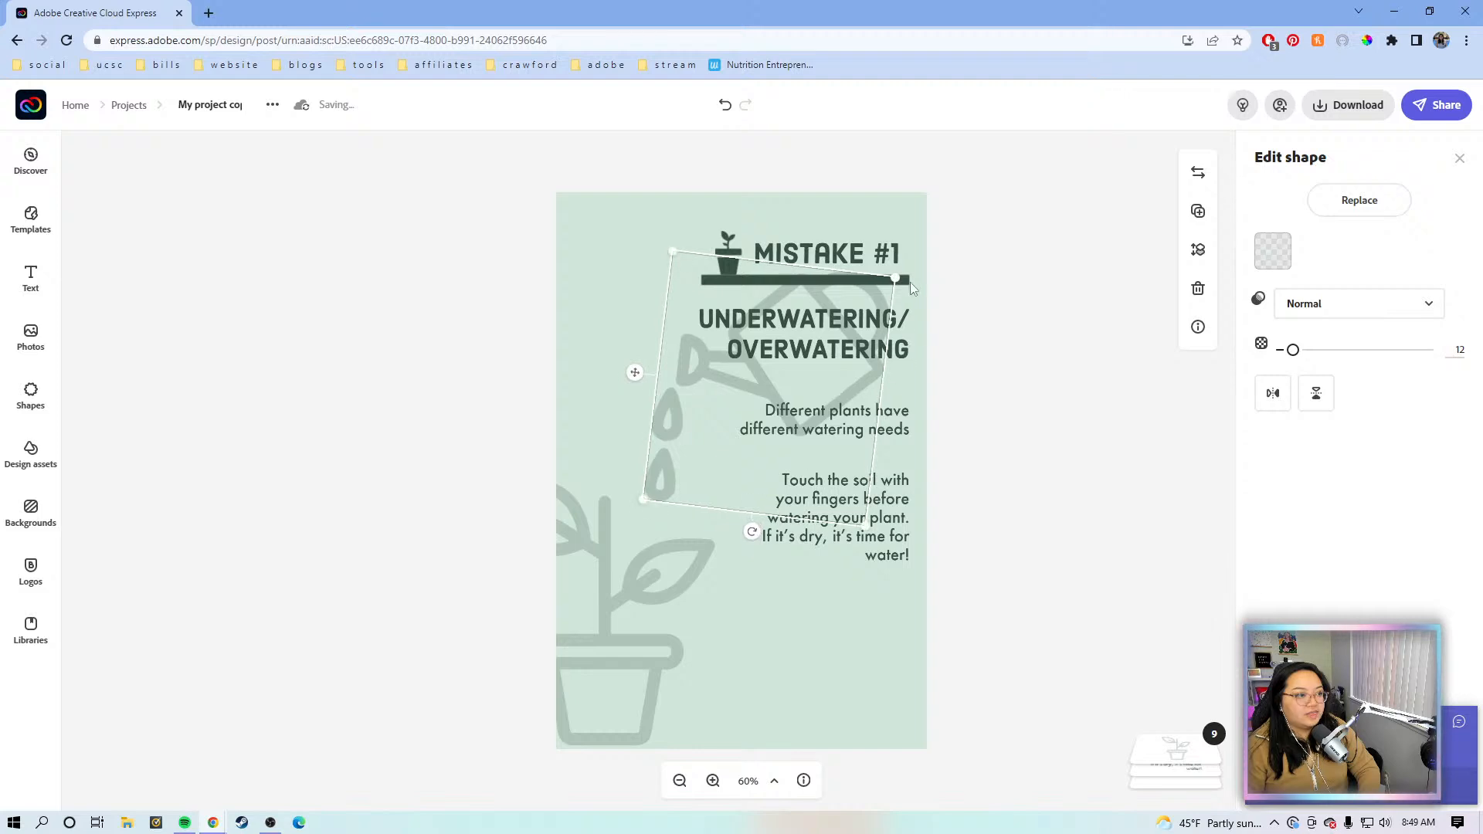
{"action": "left_click_drag", "start_coordinate": [896, 278], "coordinate": [916, 259]}
{"action": "left_click", "coordinate": [918, 360]}
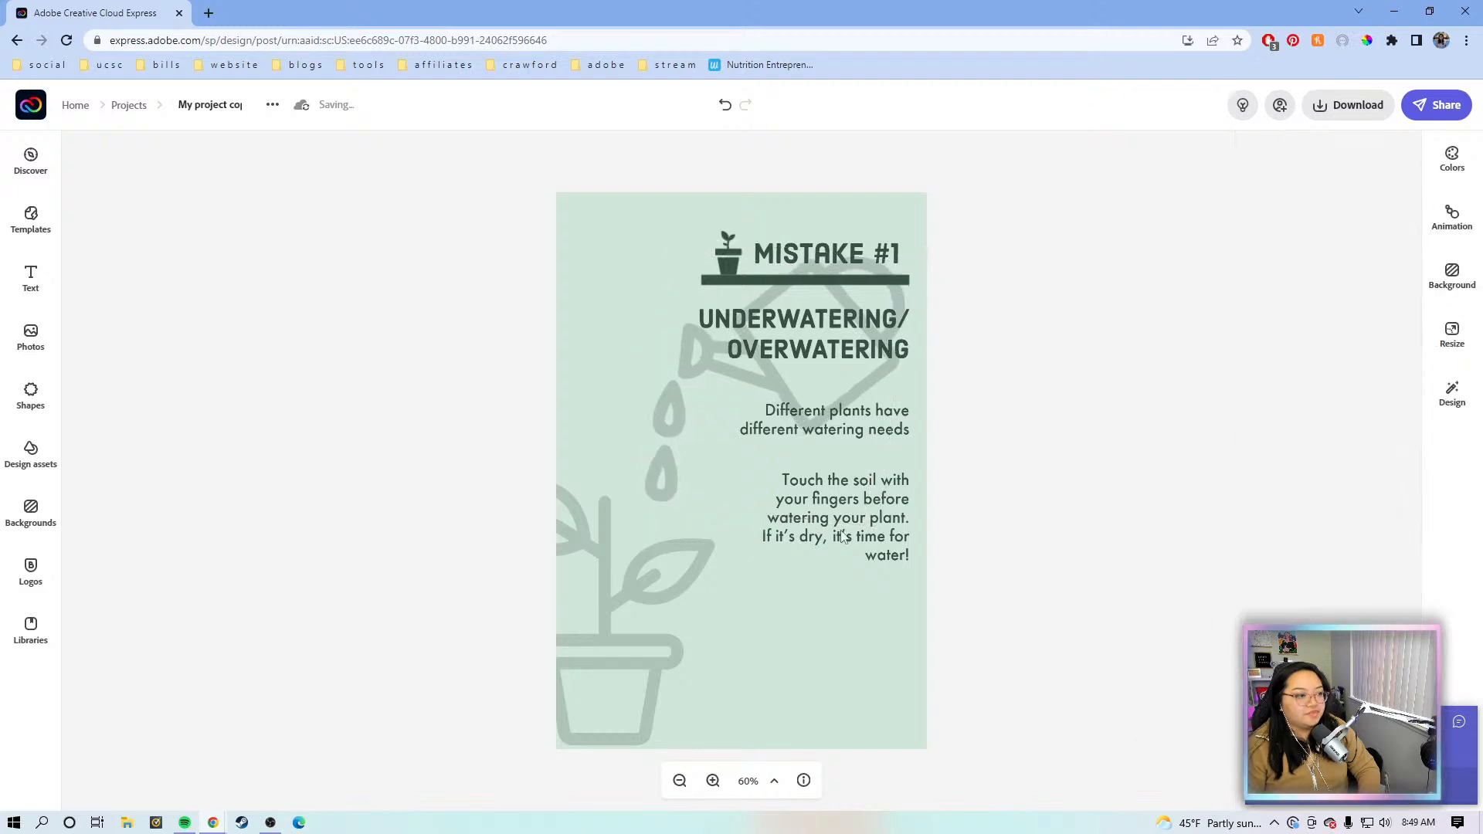
Step: Enlarge the soil-touching and watering needs texts, keeping both flush right and the soil-touching text lower on the page
{"action": "left_click", "coordinate": [784, 566]}
{"action": "left_click_drag", "start_coordinate": [758, 562], "coordinate": [715, 613]}
{"action": "left_click_drag", "start_coordinate": [794, 543], "coordinate": [795, 579]}
{"action": "left_click", "coordinate": [834, 430]}
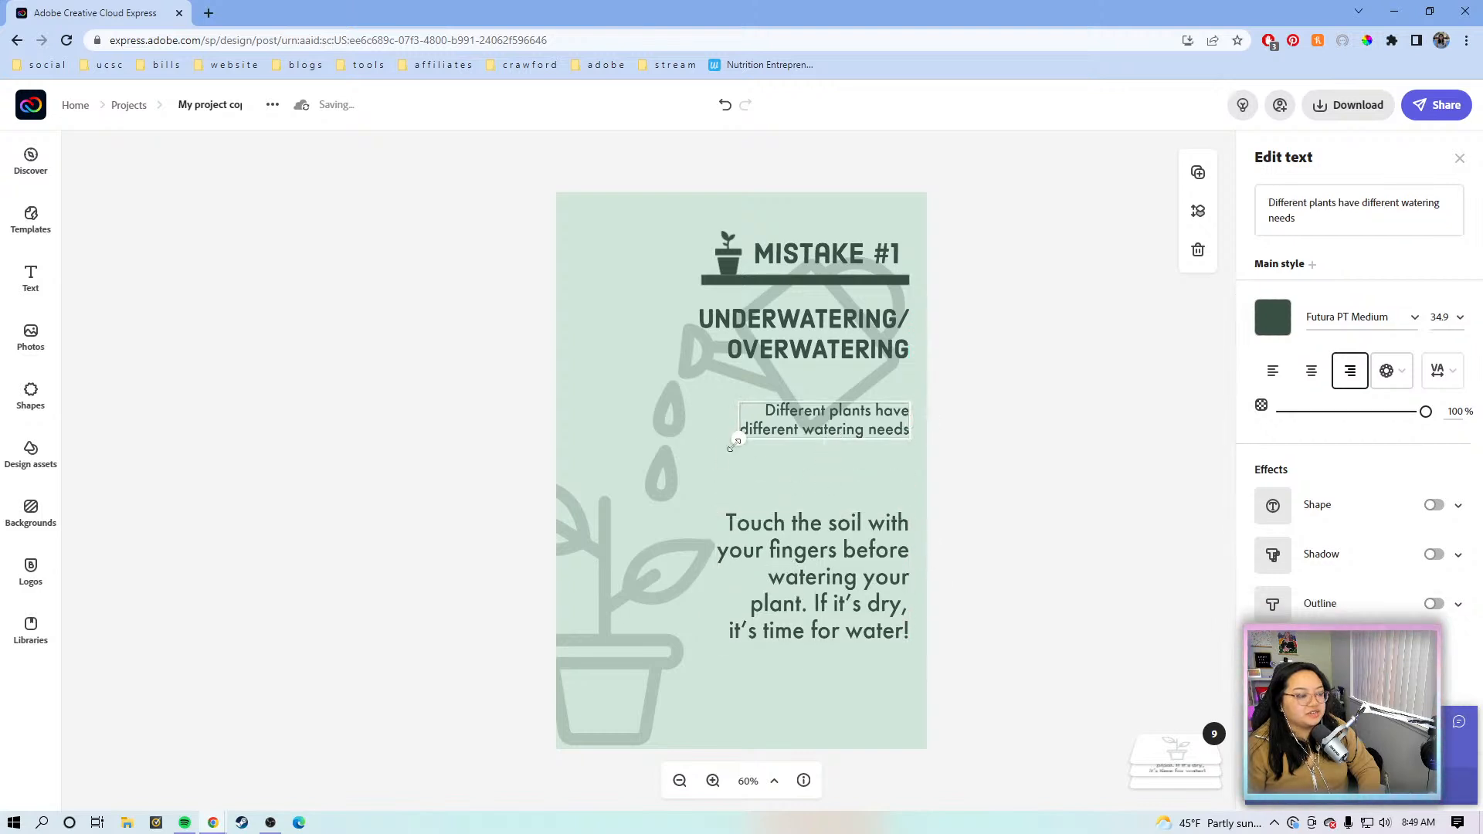
{"action": "left_click_drag", "start_coordinate": [739, 439], "coordinate": [705, 492]}
Step: Enlarge the UNDERWATERING/ OVERWATERING heading to font size 75.1, keeping it on two lines and flush right
{"action": "left_click", "coordinate": [723, 363]}
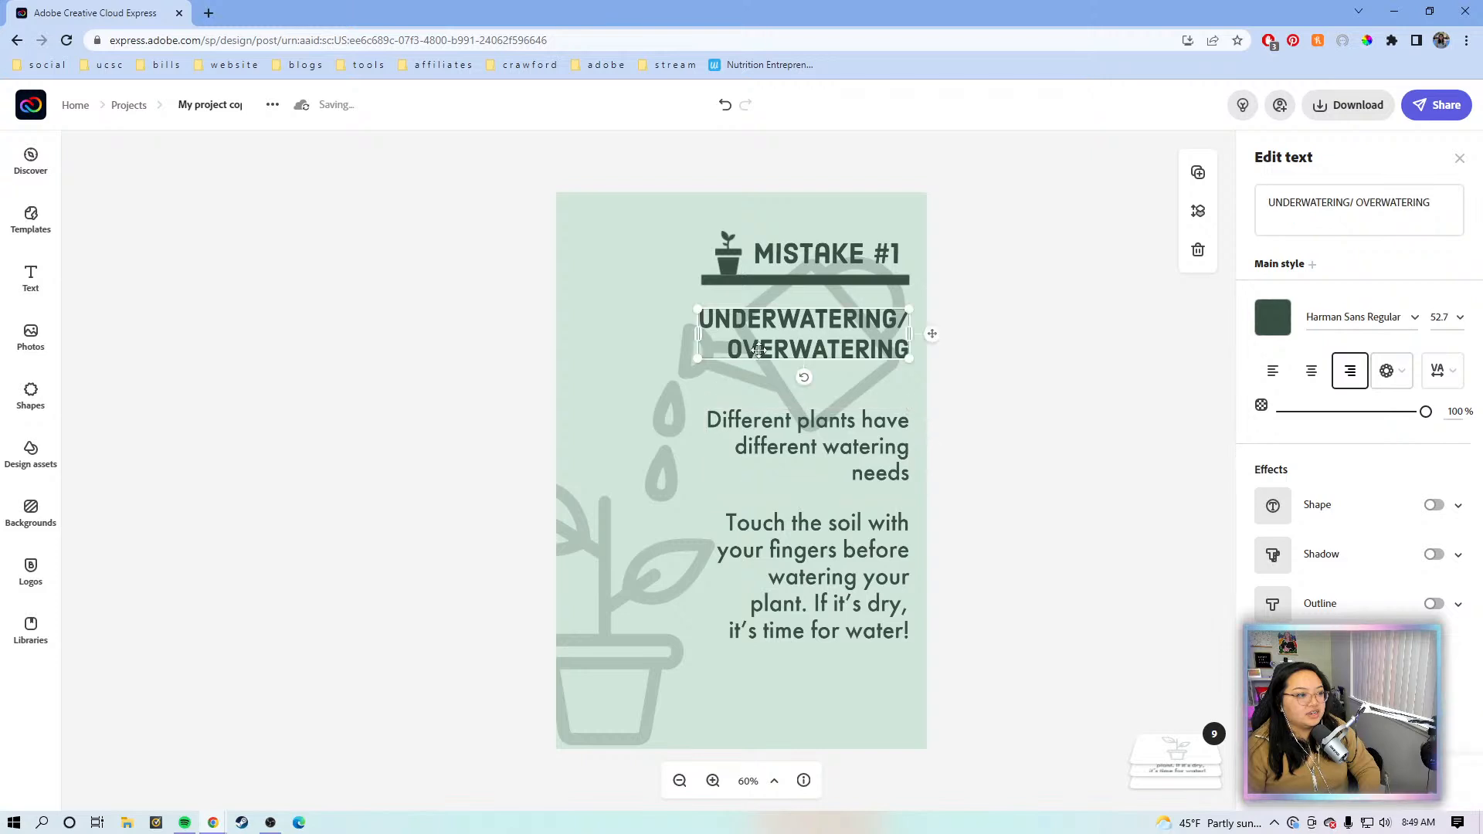
{"action": "left_click_drag", "start_coordinate": [686, 361], "coordinate": [615, 390]}
{"action": "left_click_drag", "start_coordinate": [677, 325], "coordinate": [677, 324]}
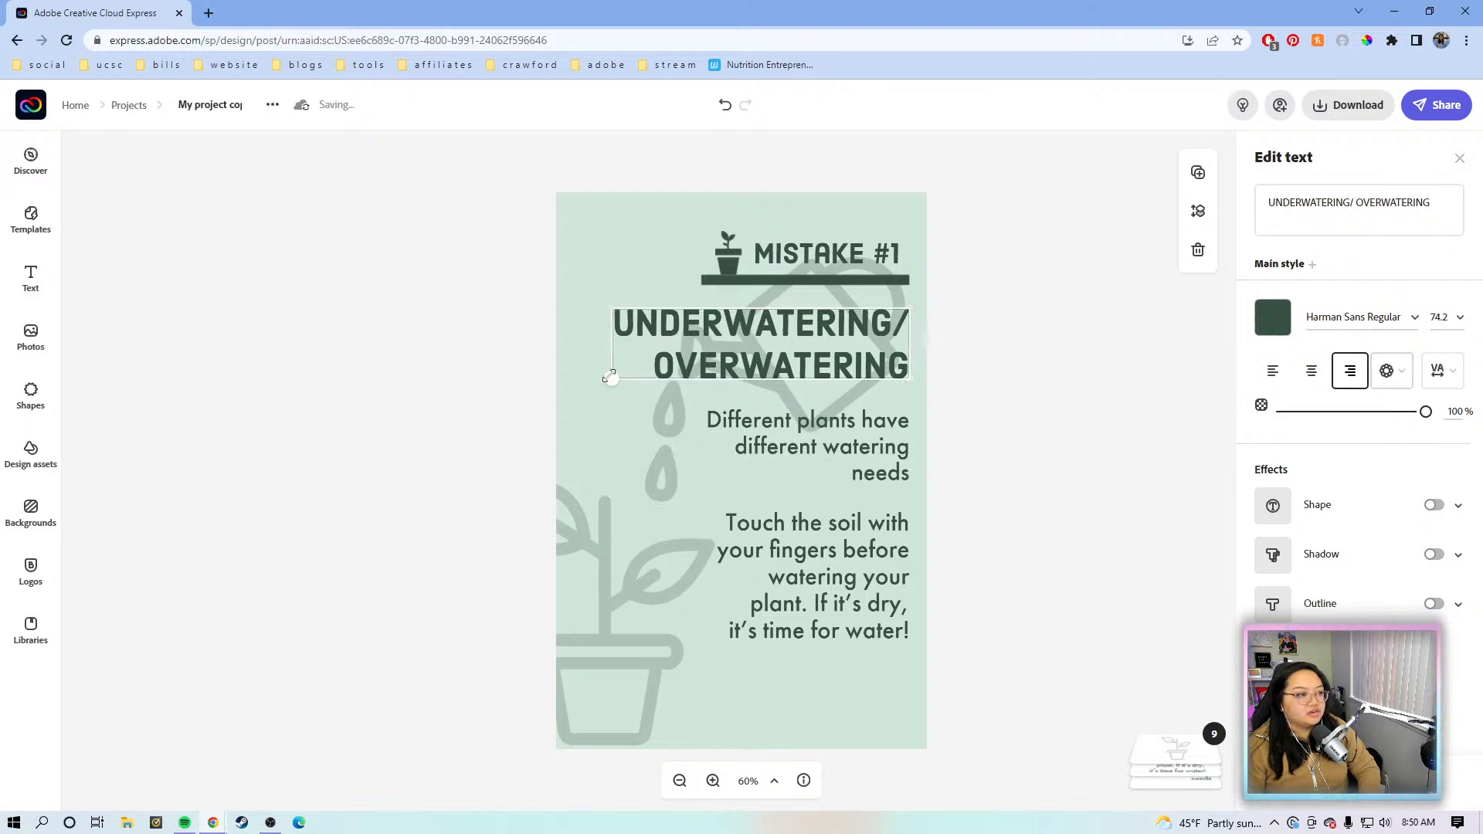
{"action": "left_click_drag", "start_coordinate": [610, 379], "coordinate": [607, 379]}
{"action": "left_click", "coordinate": [990, 377]}
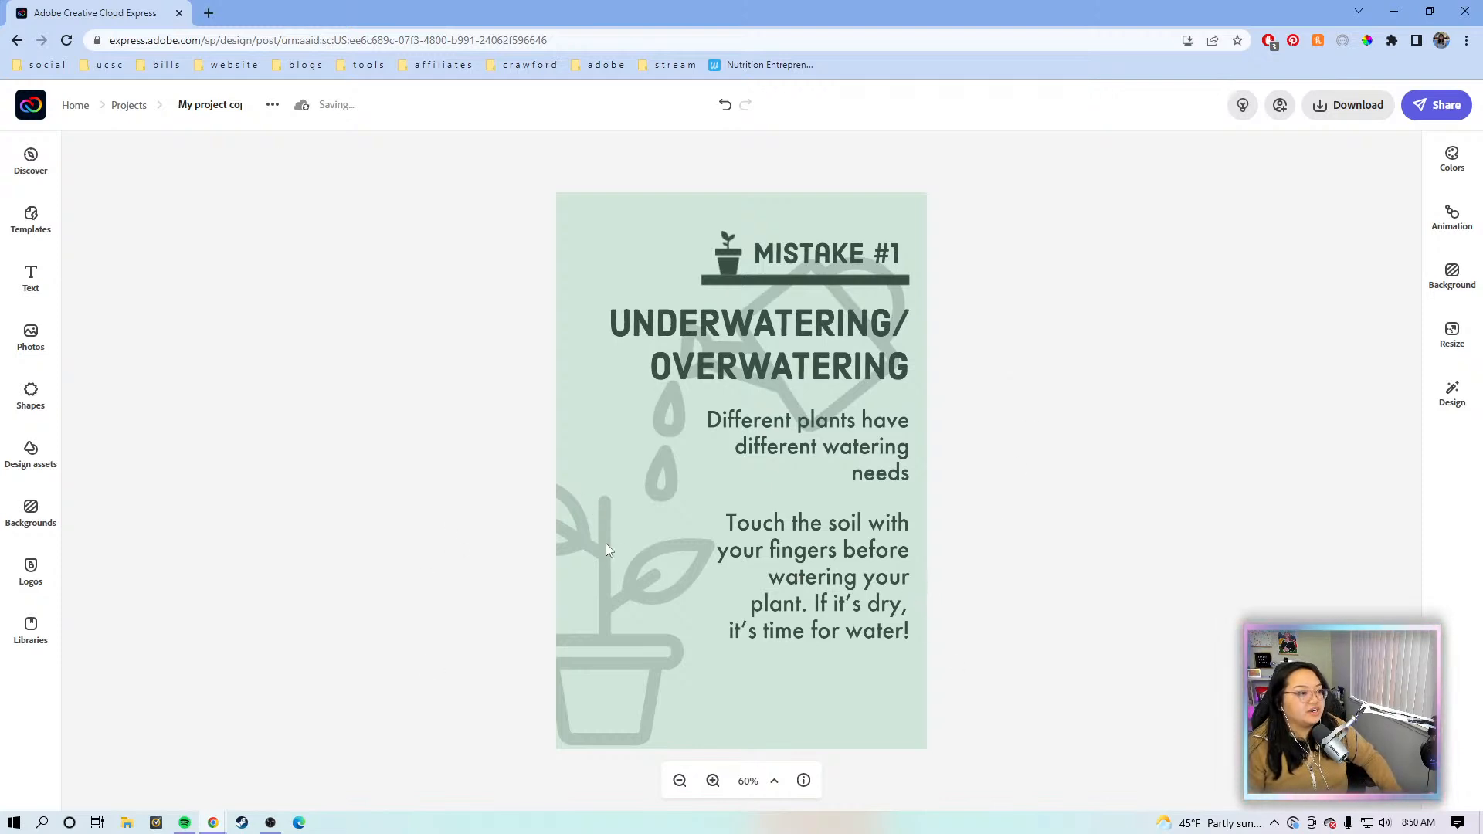
Step: Nudge the potted plant shape down so its base meets the page's bottom edge
{"action": "left_click", "coordinate": [595, 600]}
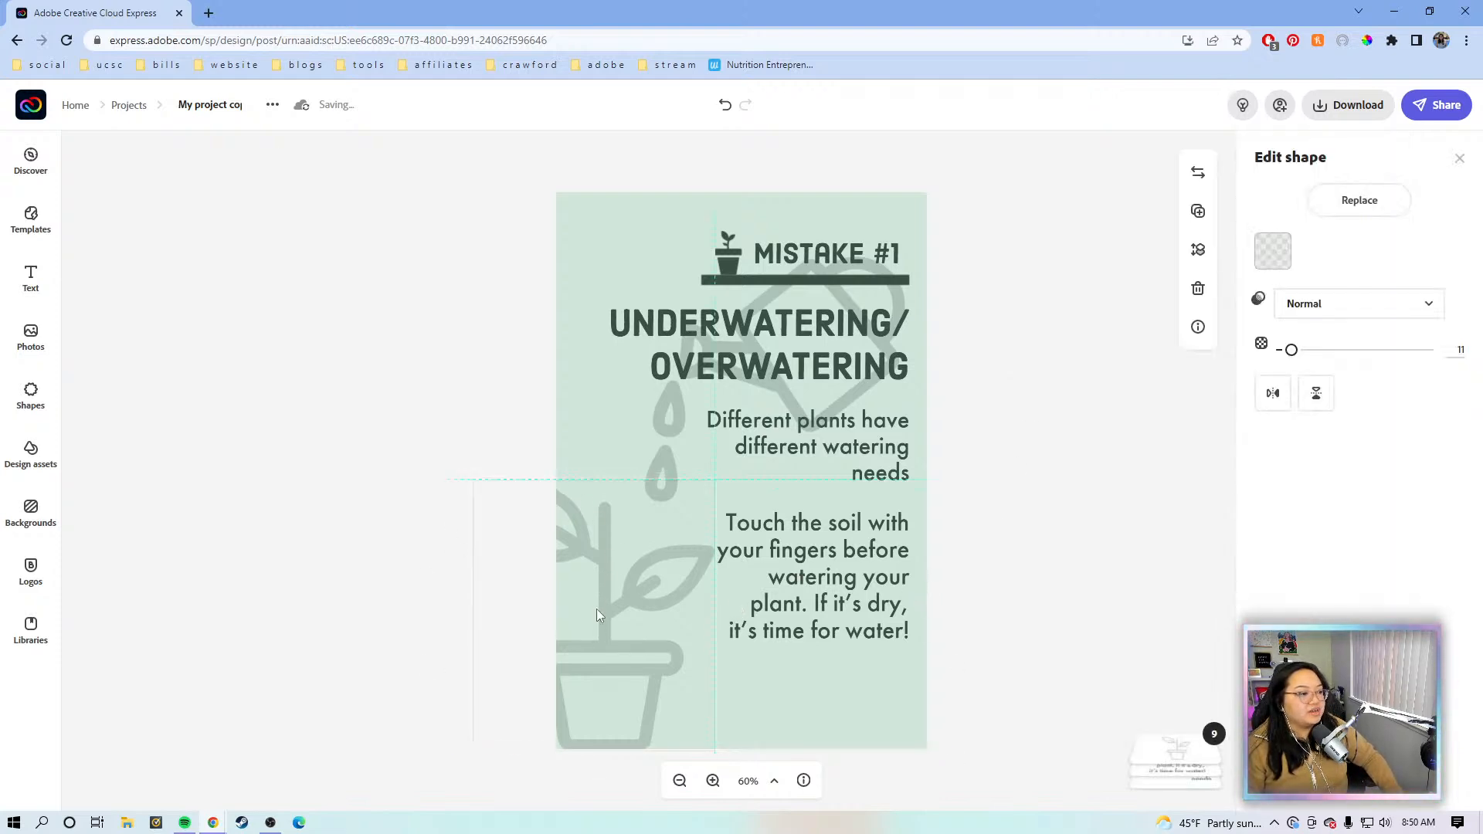
{"action": "left_click", "coordinate": [1114, 490]}
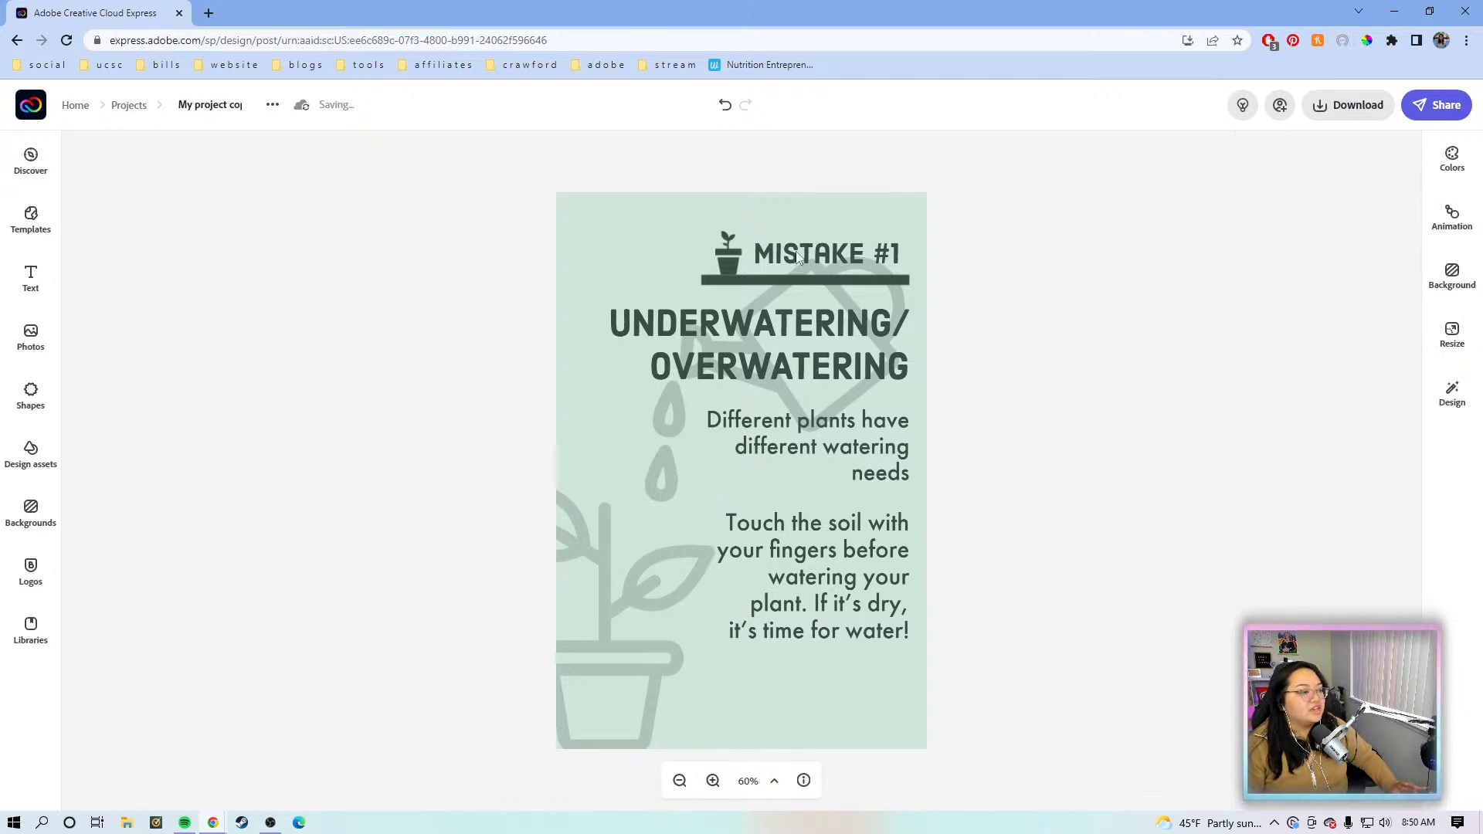
Step: Return to the home page, duplicate the finished Mistake #1 project as "My project copy 2" and open the duplicate
{"action": "left_click", "coordinate": [39, 108]}
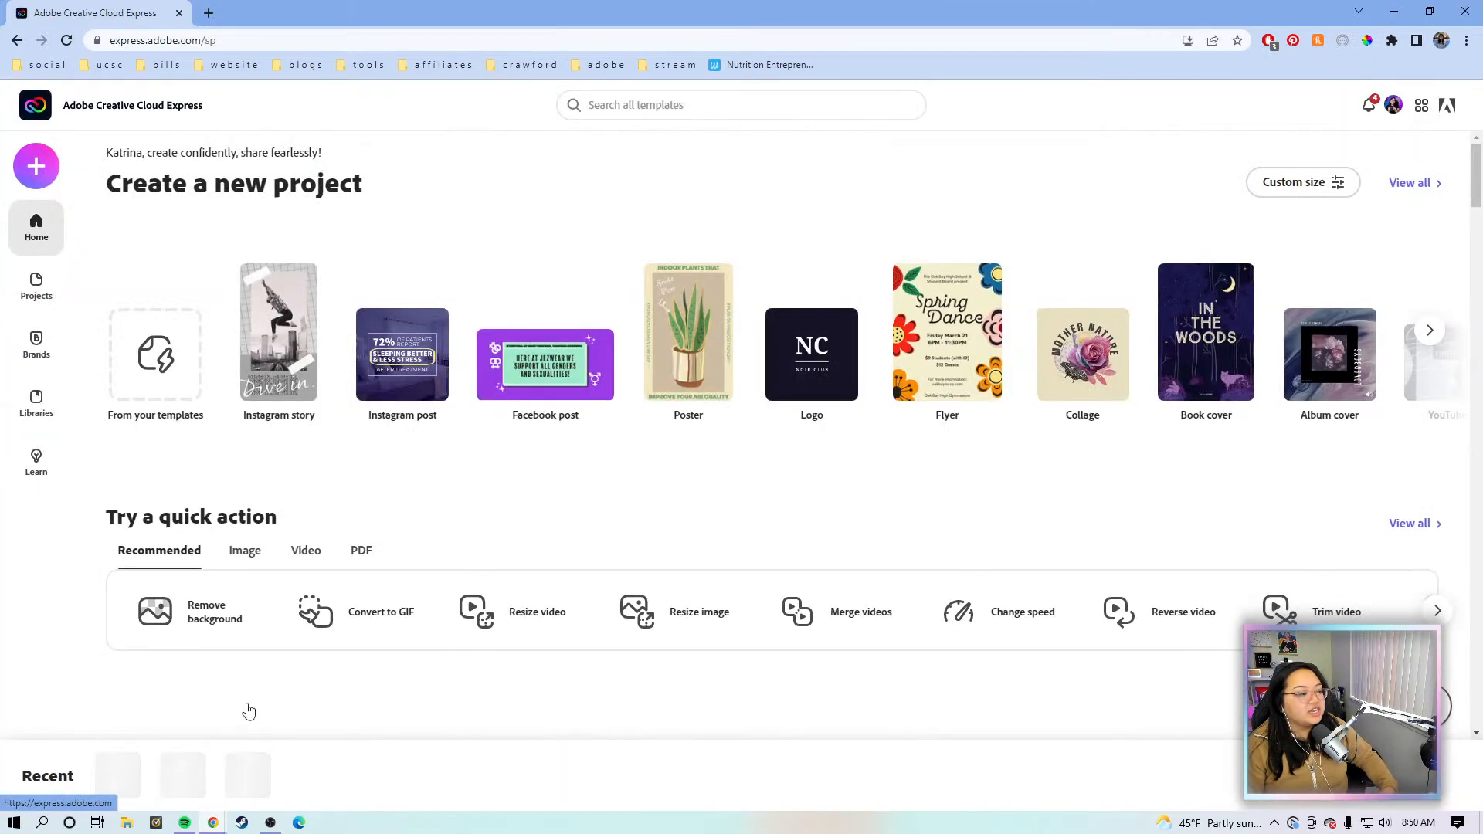
{"action": "left_click", "coordinate": [137, 758]}
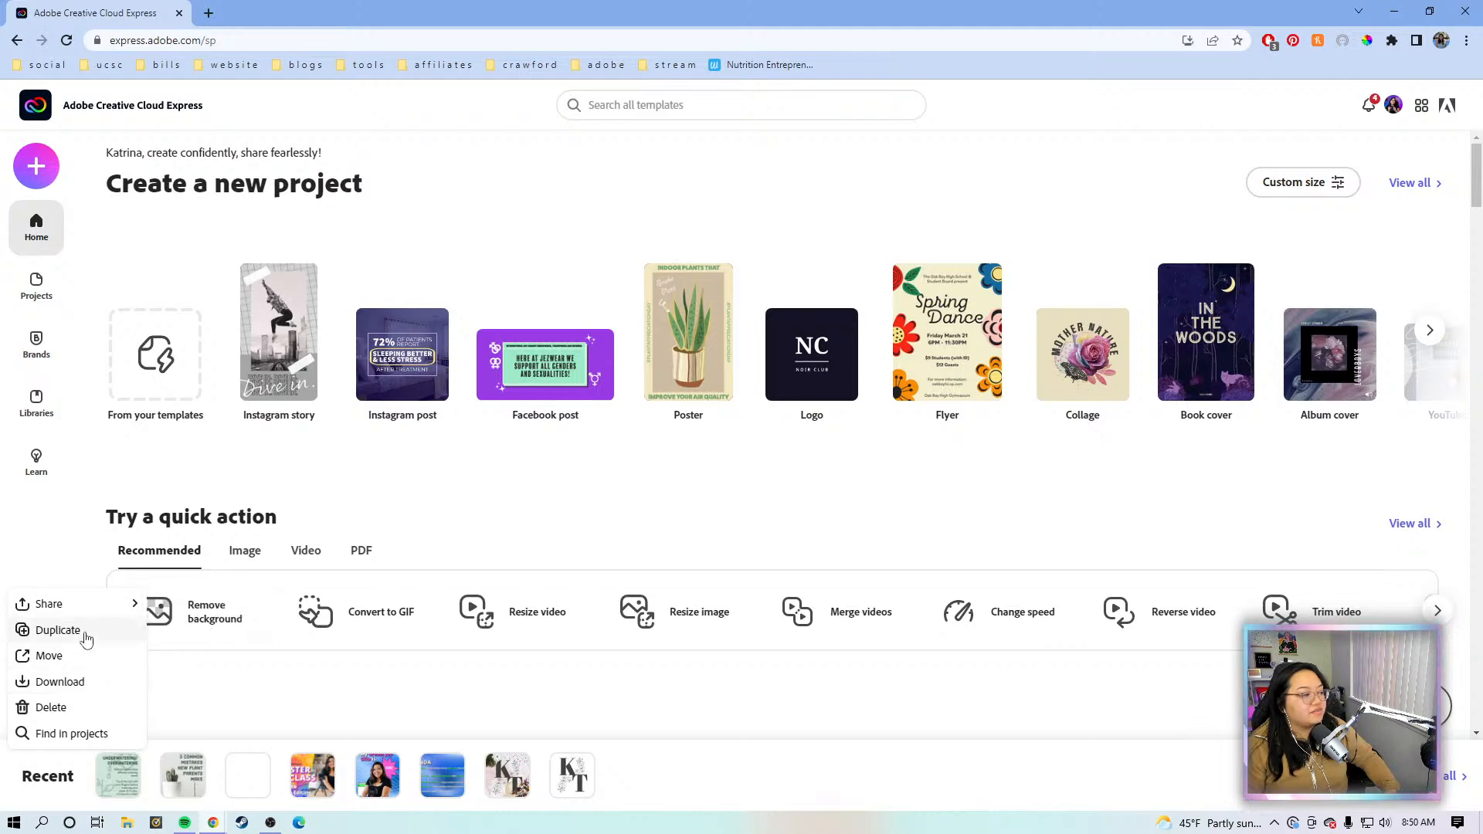
{"action": "left_click", "coordinate": [57, 631]}
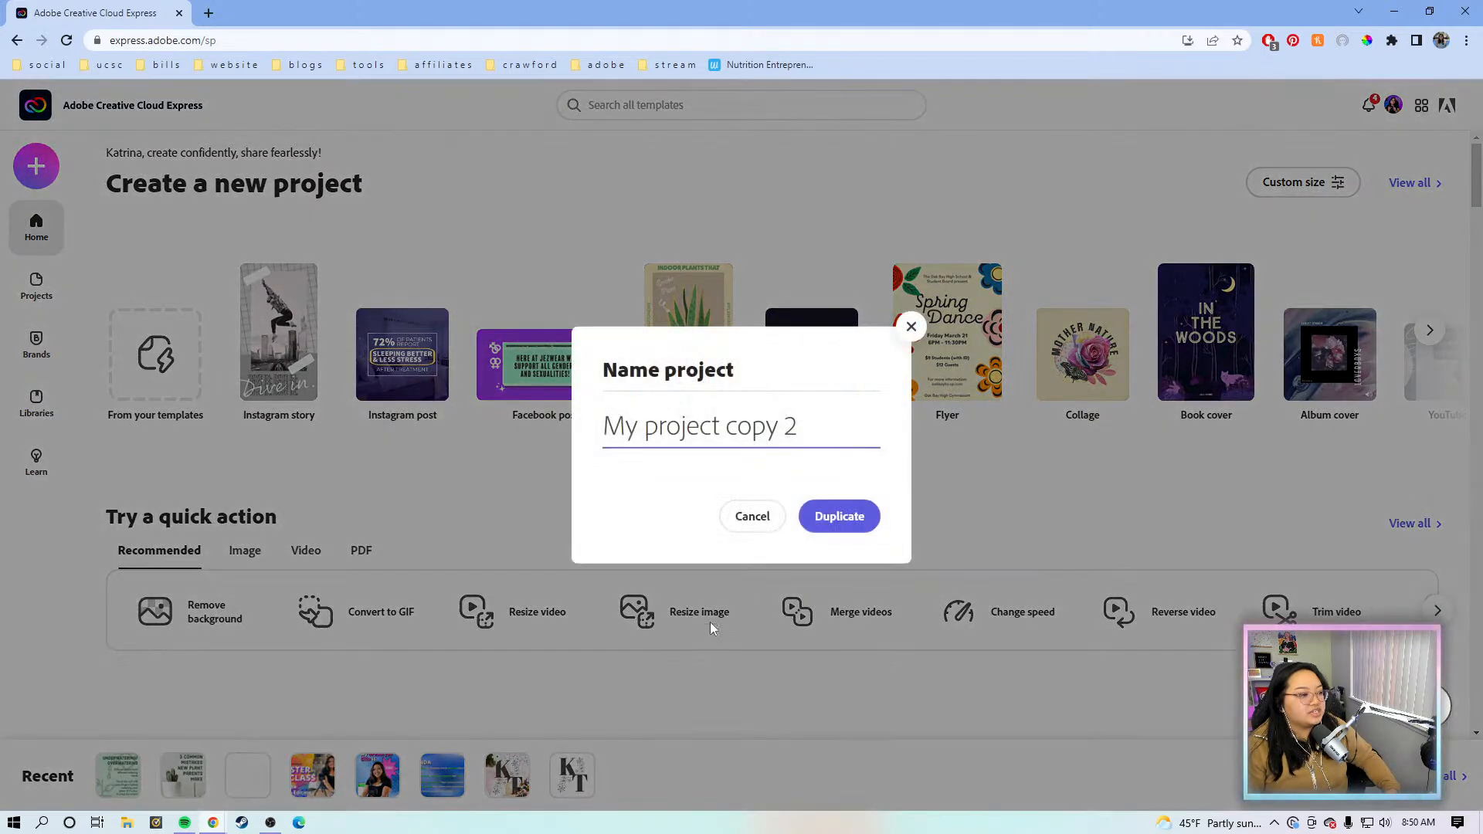
{"action": "left_click", "coordinate": [833, 515]}
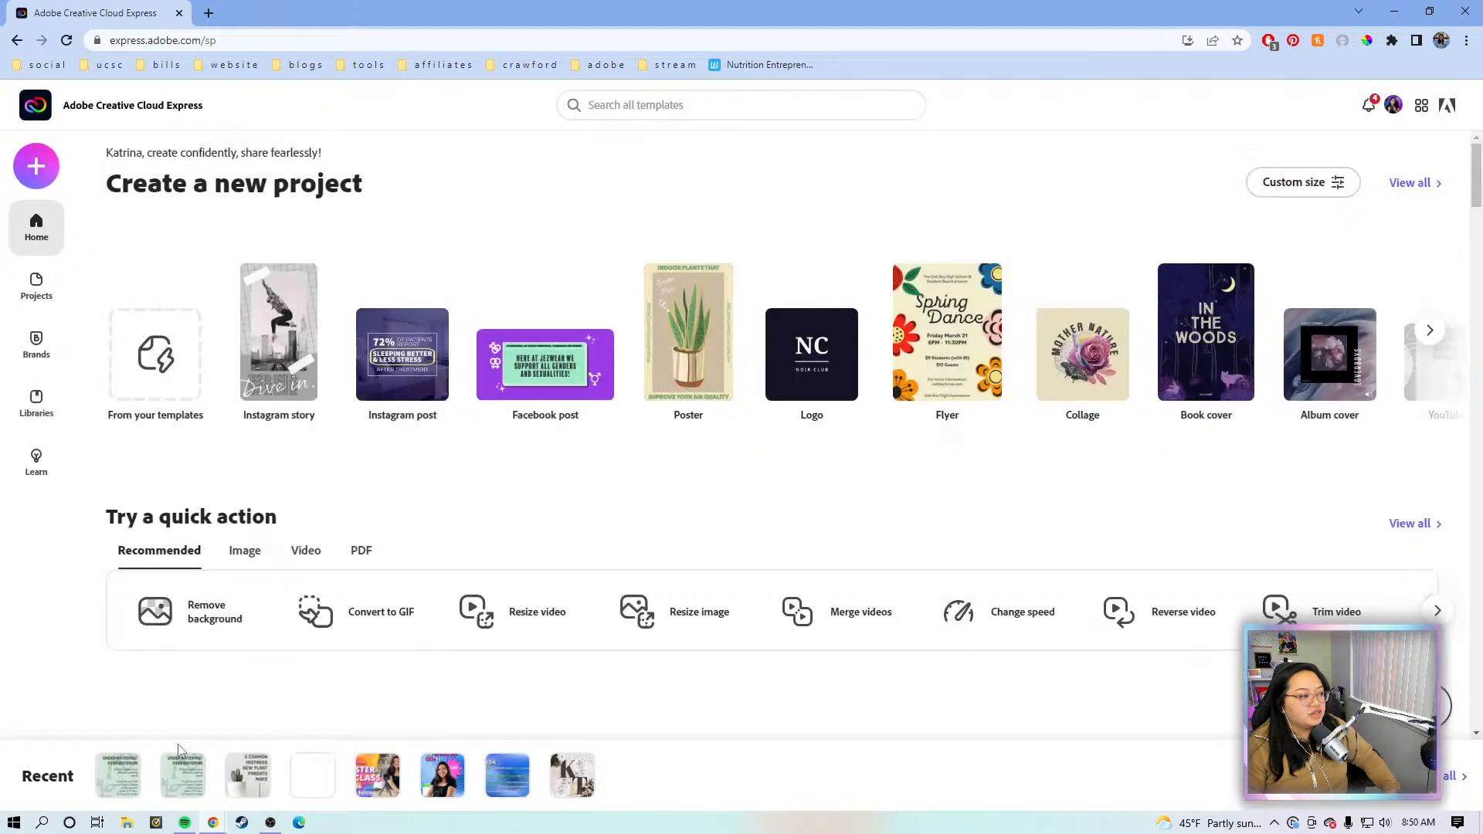
{"action": "left_click", "coordinate": [122, 776]}
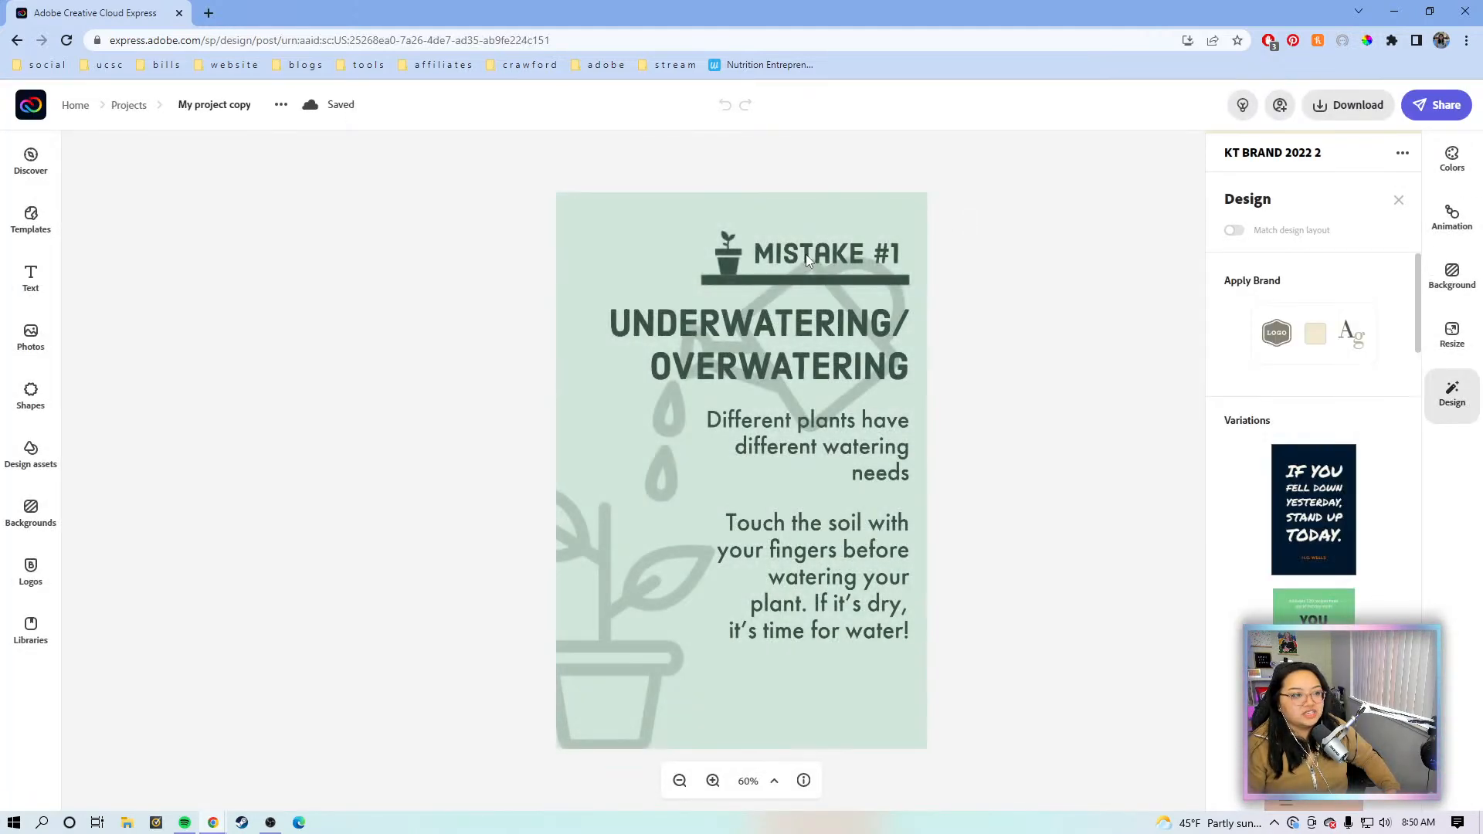
Step: Change the page label to "mistake #2" and fit it on one line above the bar, flush right beside the plant icon
{"action": "left_click", "coordinate": [811, 253]}
{"action": "left_click", "coordinate": [1395, 204]}
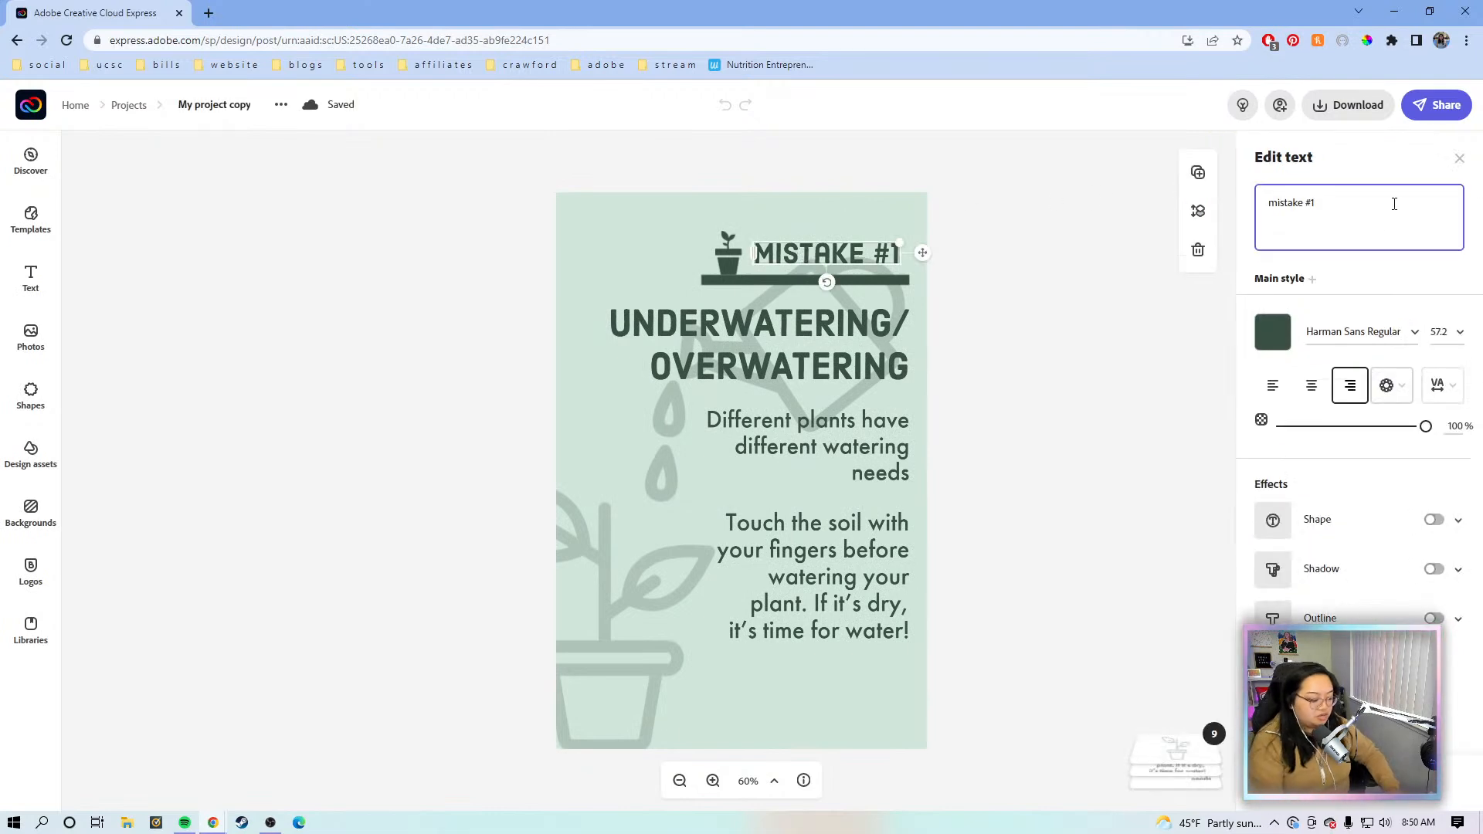
{"action": "key", "text": "BackSpace"}
{"action": "type", "text": "2"}
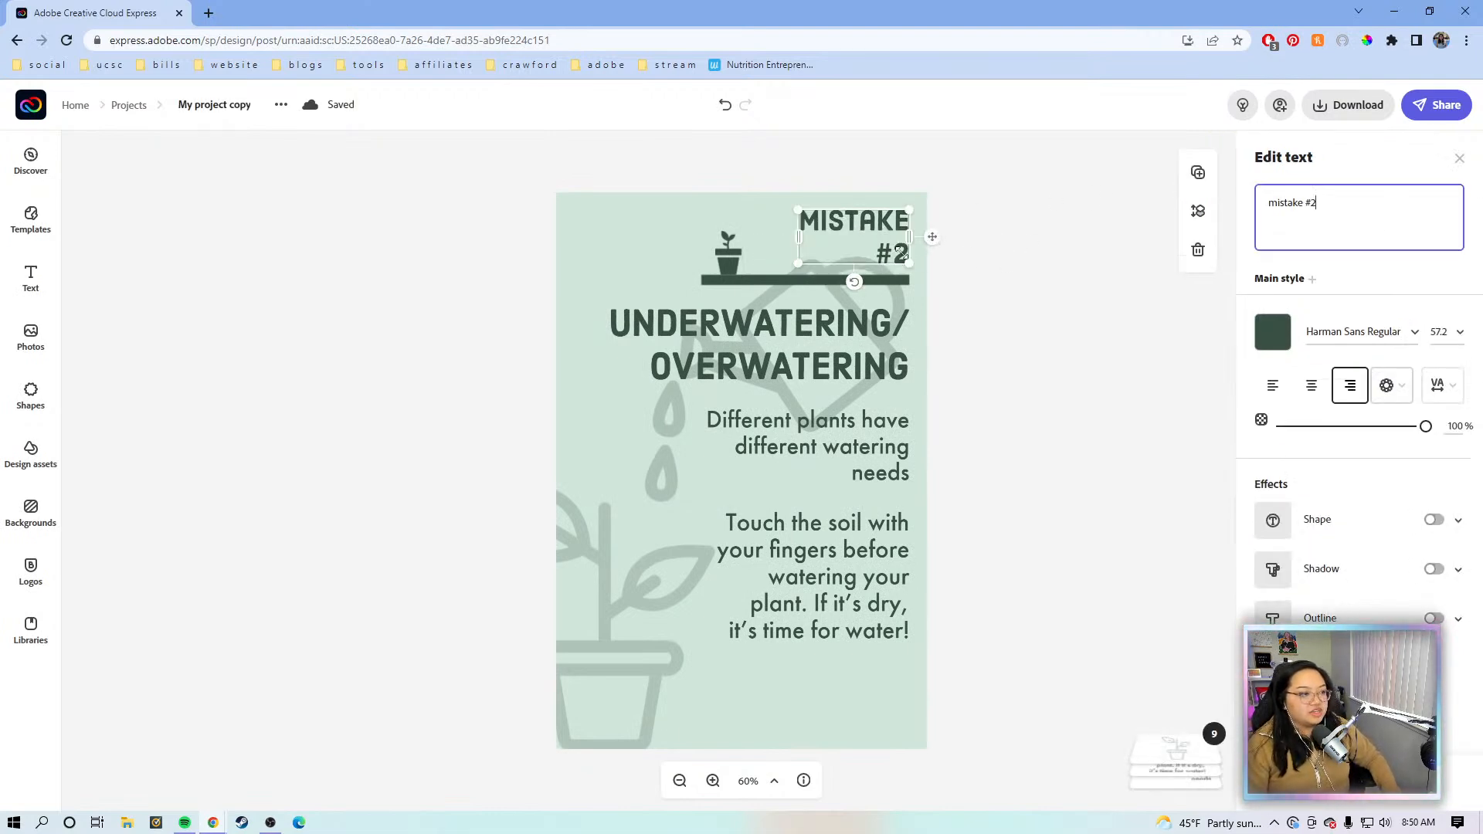
{"action": "left_click_drag", "start_coordinate": [798, 237], "coordinate": [808, 264]}
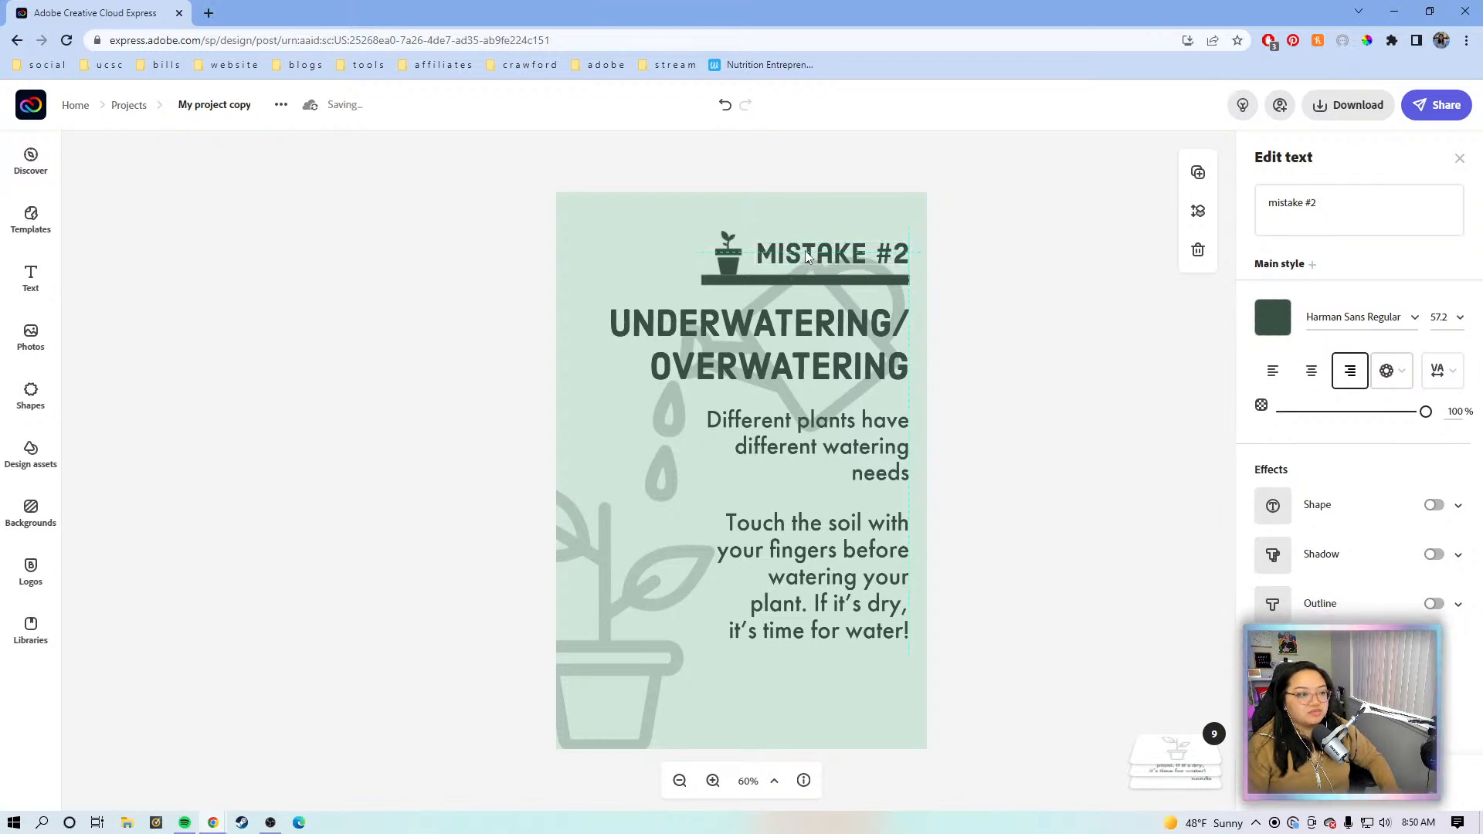
{"action": "left_click", "coordinate": [1147, 255]}
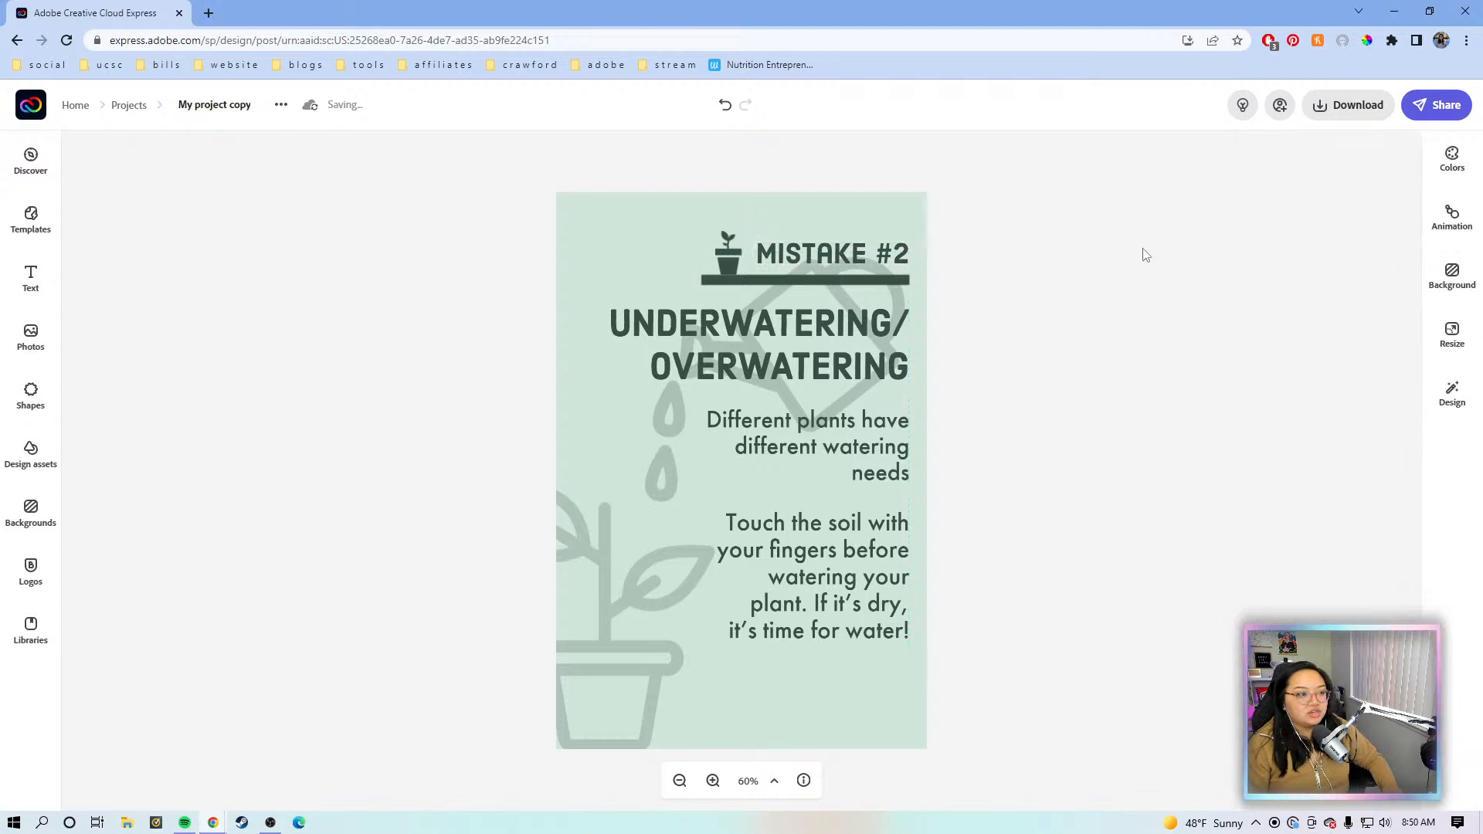
Step: Replace the UNDERWATERING/ OVERWATERING heading text with "Improper sunlight"
{"action": "left_click", "coordinate": [800, 367]}
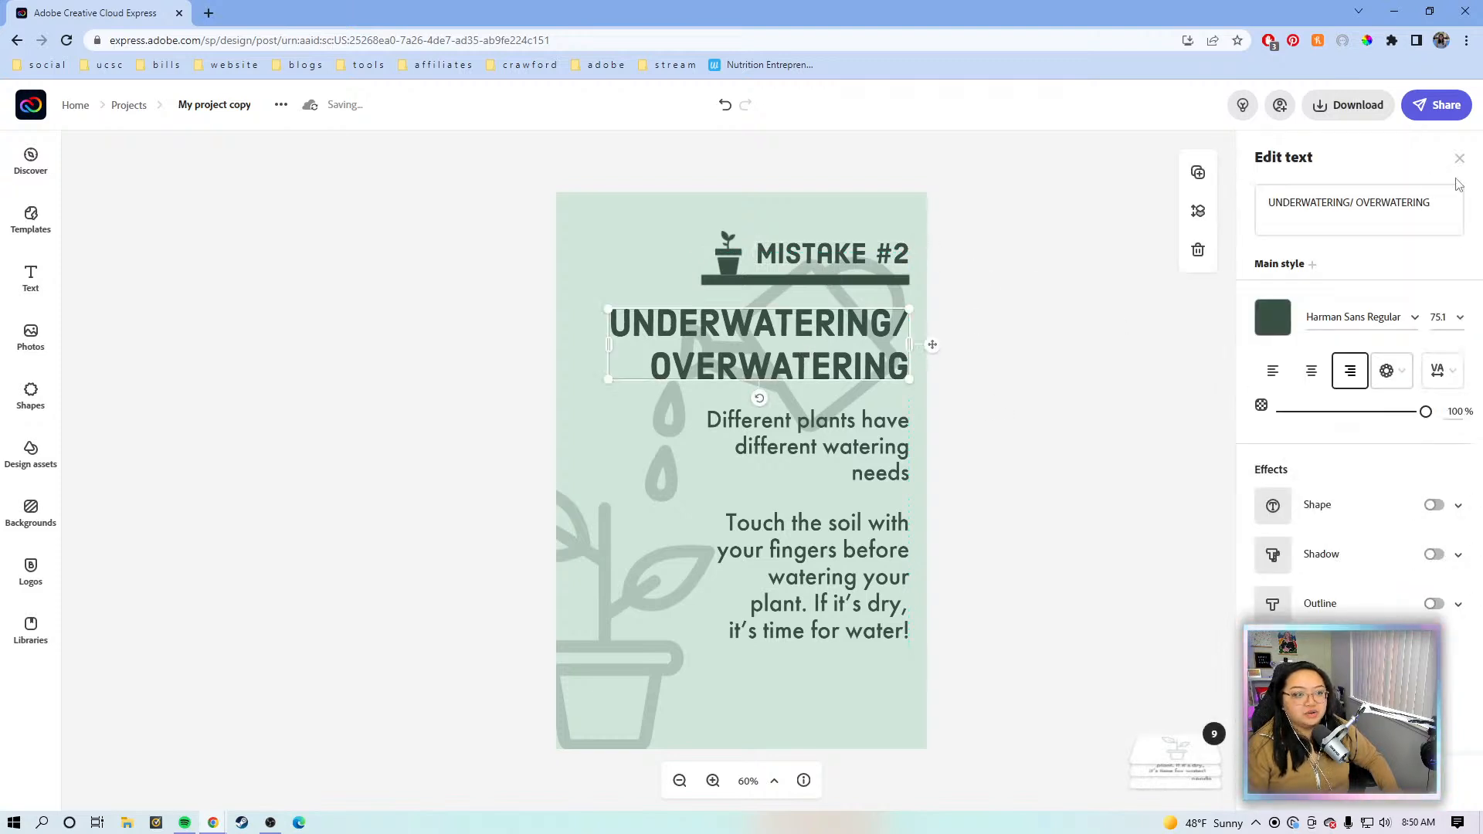
{"action": "left_click", "coordinate": [1439, 207]}
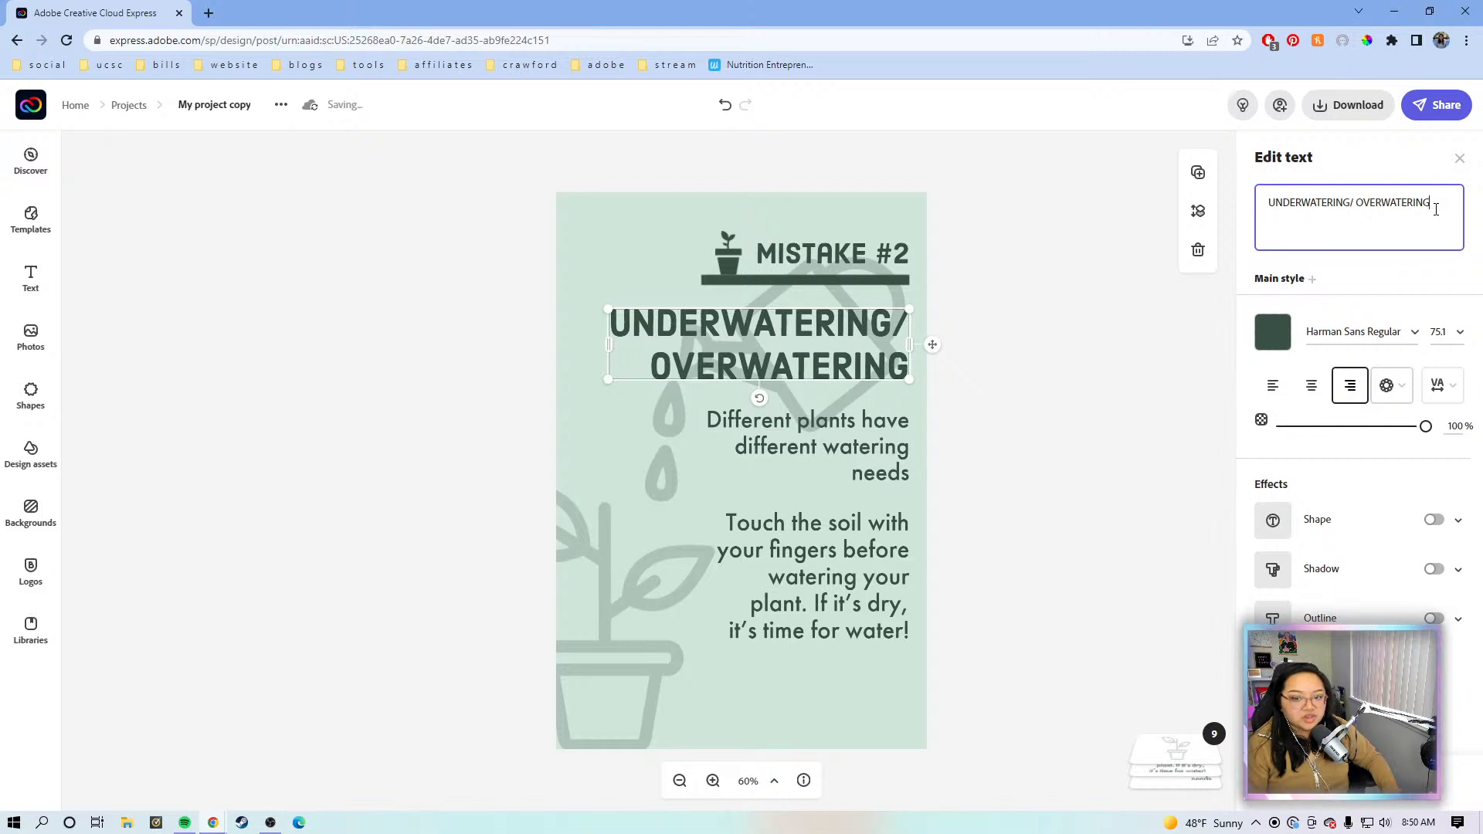
{"action": "left_click_drag", "start_coordinate": [1436, 210], "coordinate": [1258, 194]}
{"action": "type", "text": "Im"}
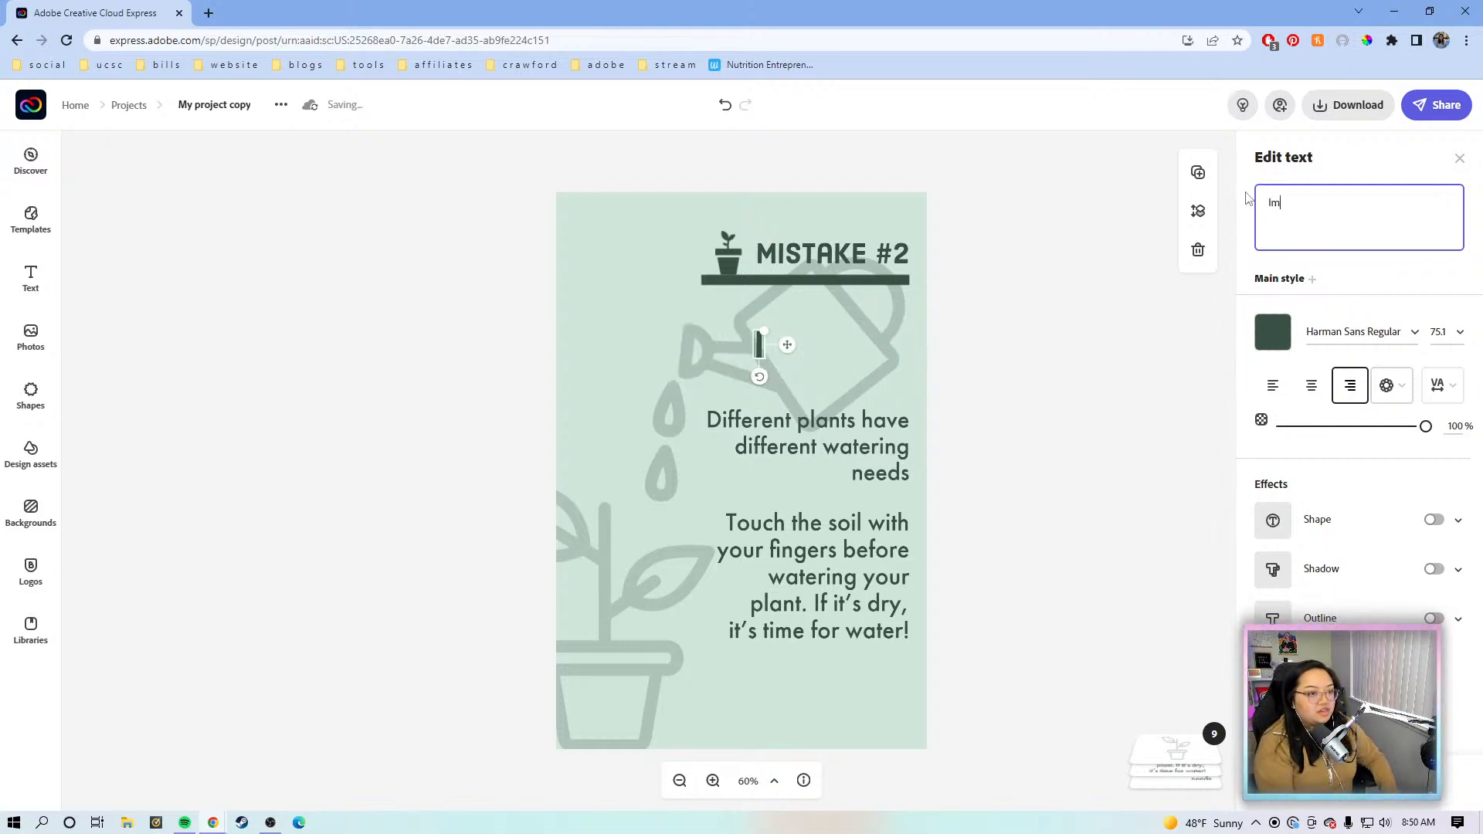
{"action": "type", "text": "pr"}
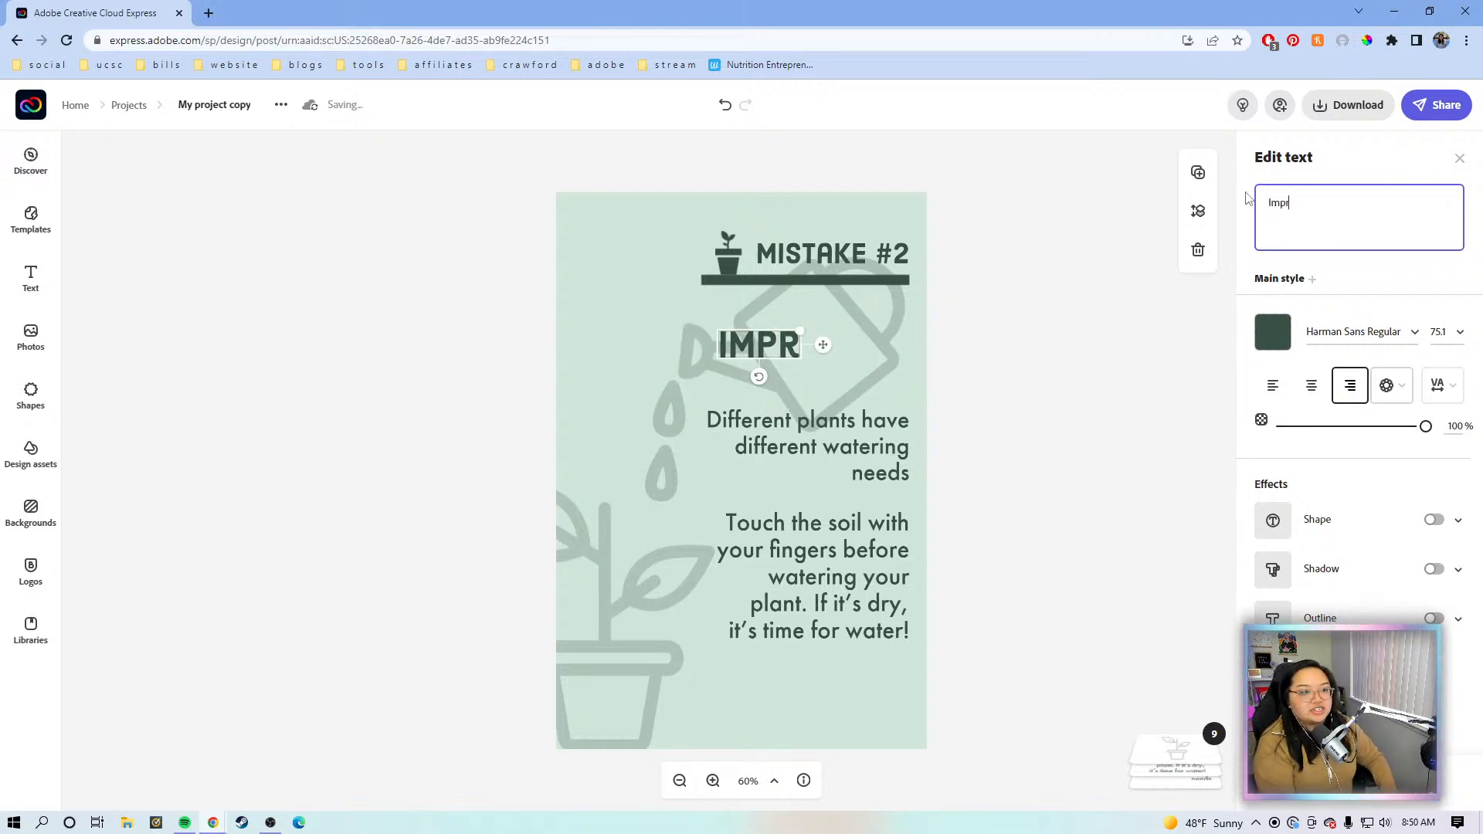
{"action": "type", "text": "oper s"}
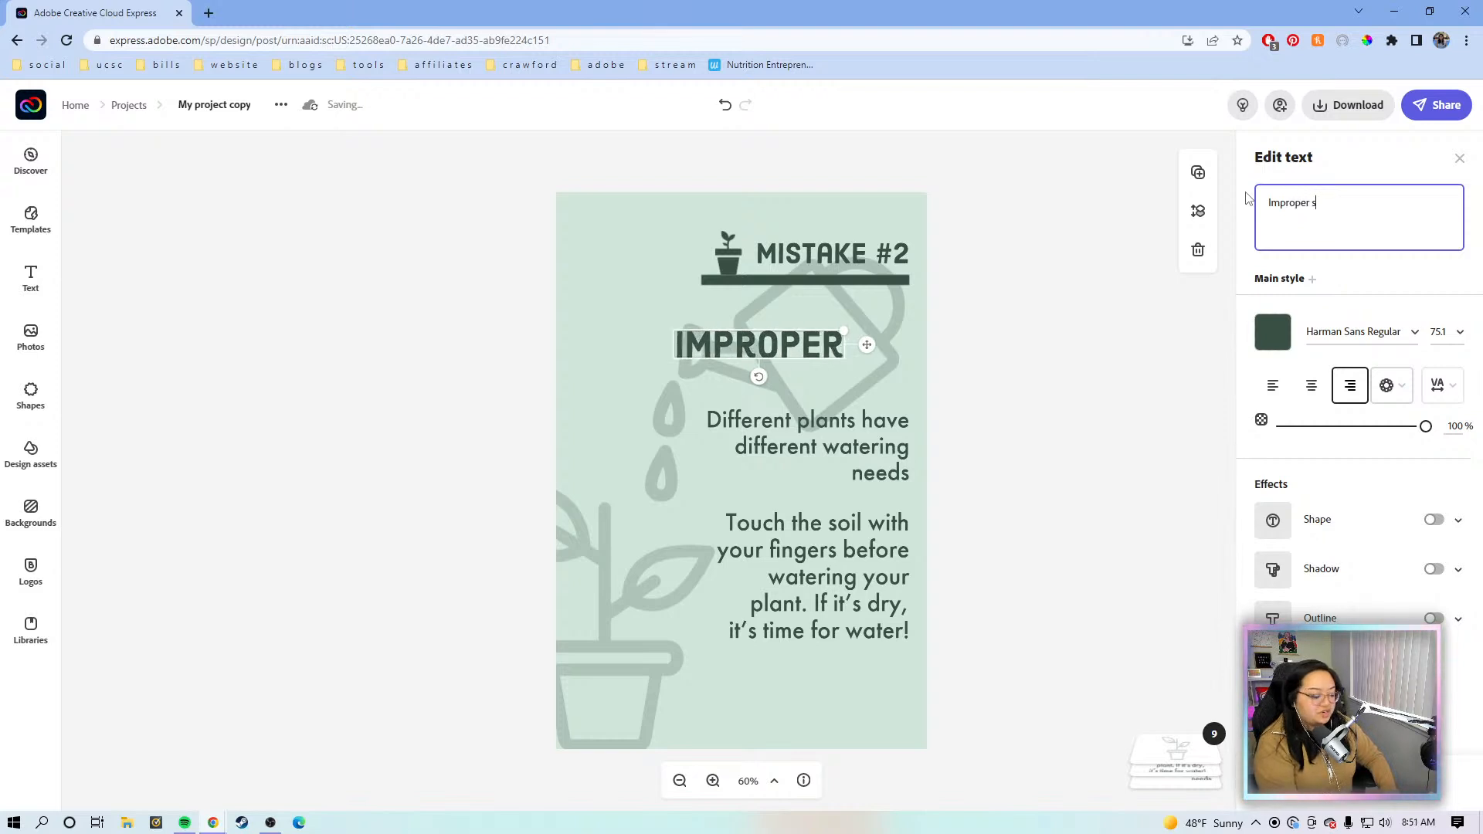
{"action": "type", "text": "unlight"}
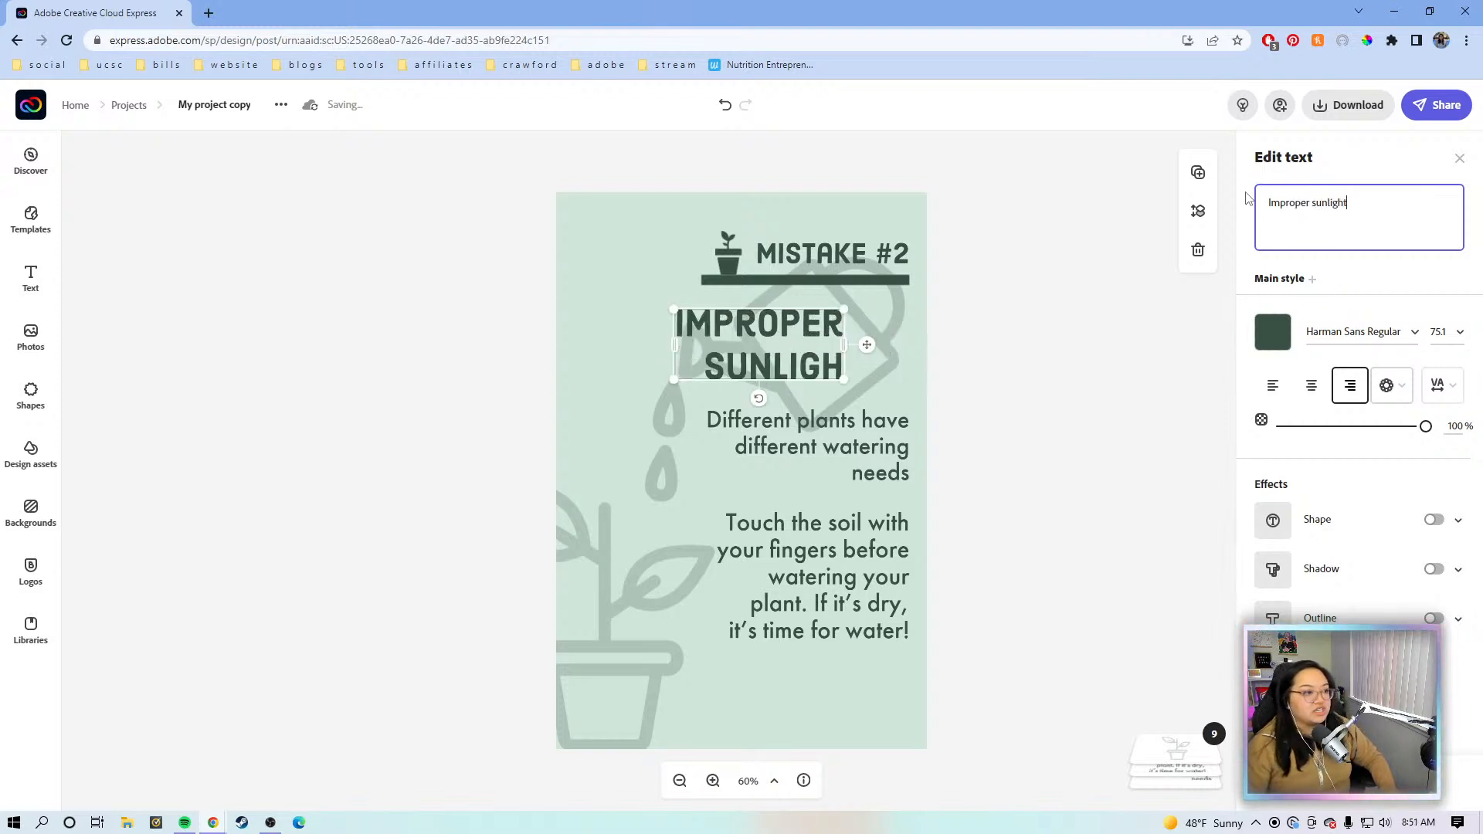
Step: Enlarge the IMPROPER SUNLIGHT heading to font size 113.9 and place it just below the bar, flush with the bar's right end
{"action": "left_click_drag", "start_coordinate": [845, 379], "coordinate": [906, 403]}
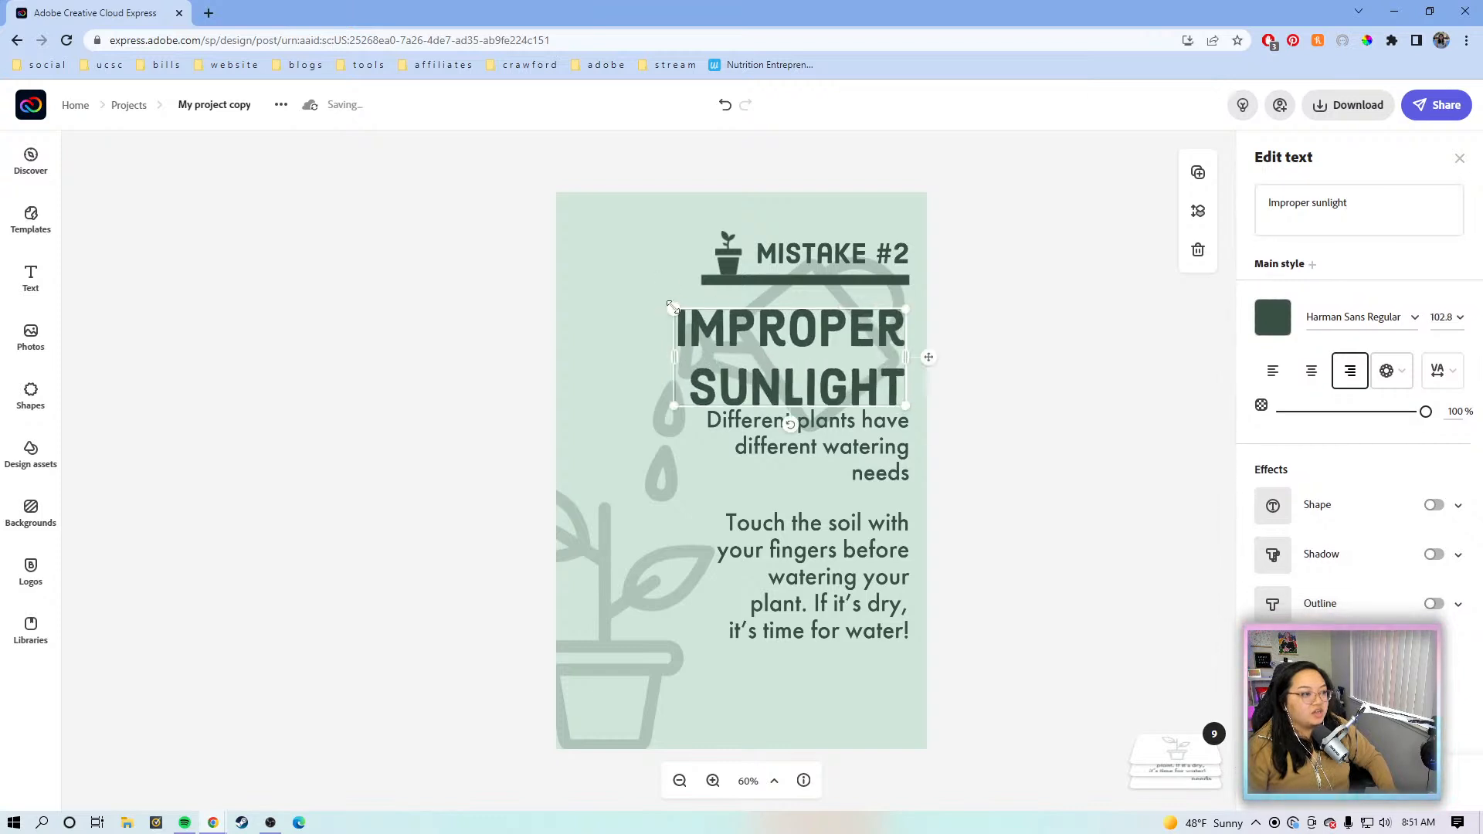
{"action": "left_click_drag", "start_coordinate": [671, 305], "coordinate": [638, 301]}
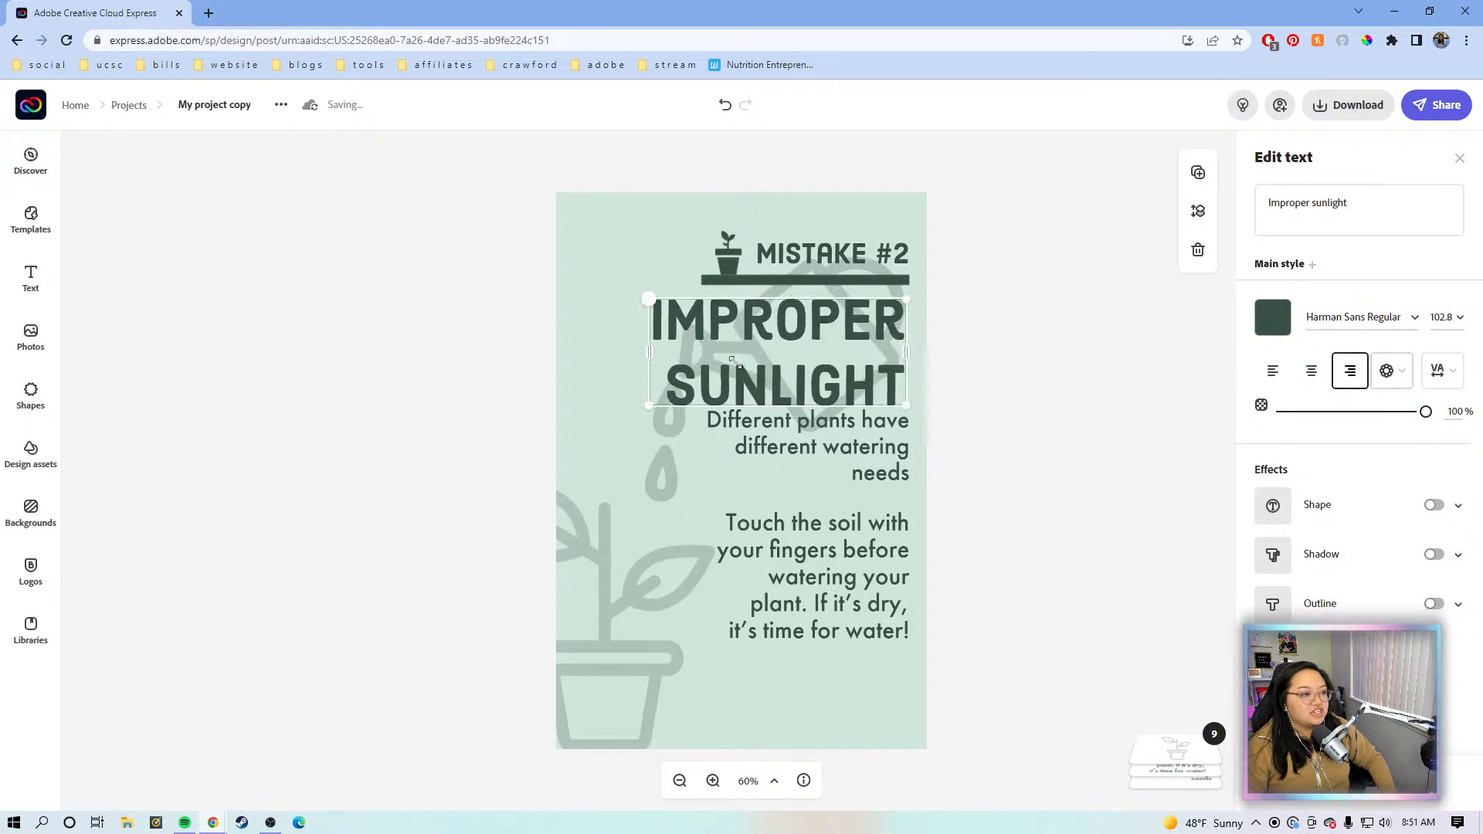
{"action": "left_click_drag", "start_coordinate": [812, 357], "coordinate": [817, 360]}
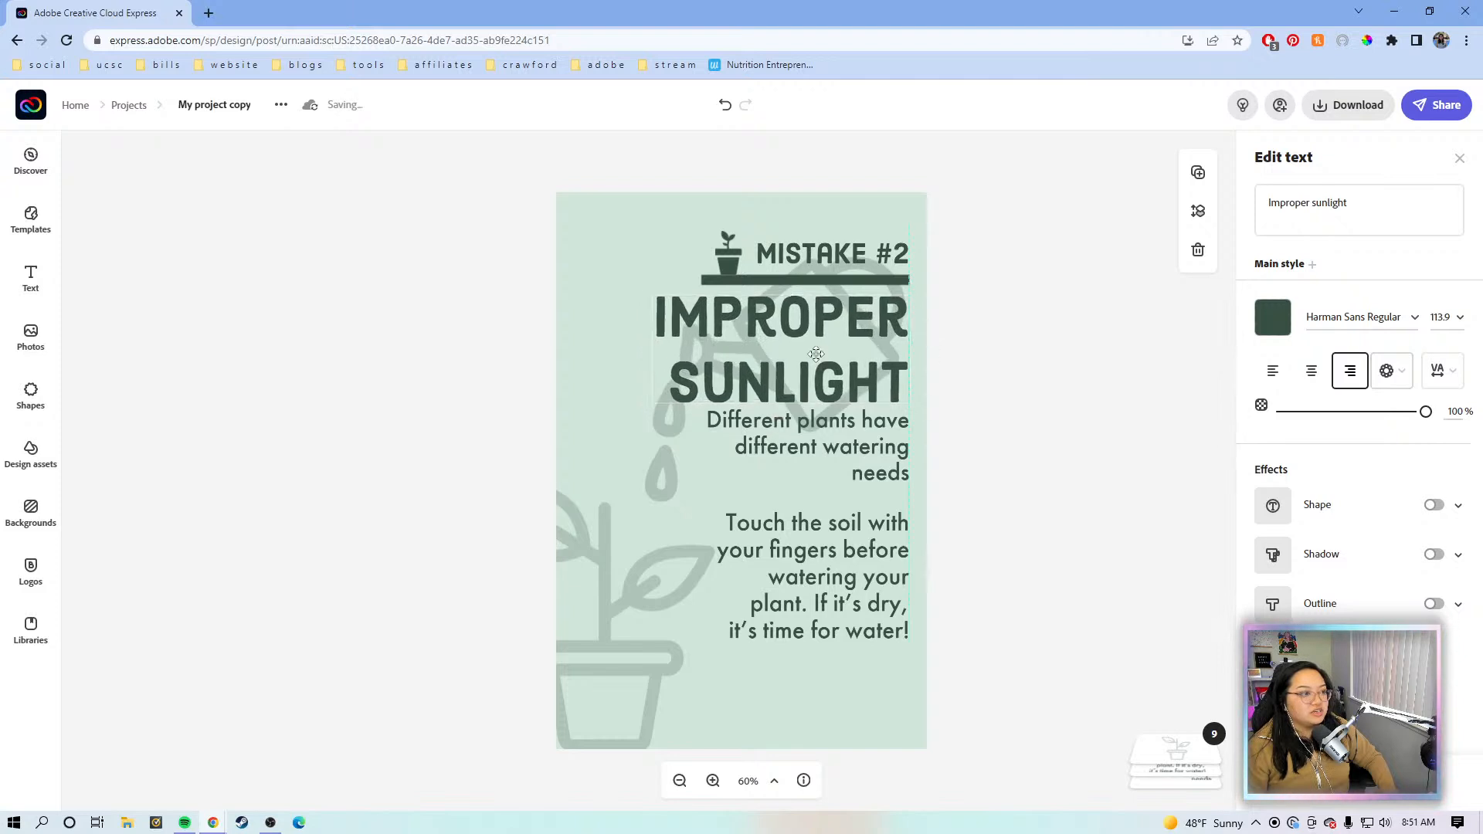
Step: Shift the first body paragraph, about different watering needs, slightly down and clear its text
{"action": "left_click", "coordinate": [883, 456]}
{"action": "left_click", "coordinate": [883, 447]}
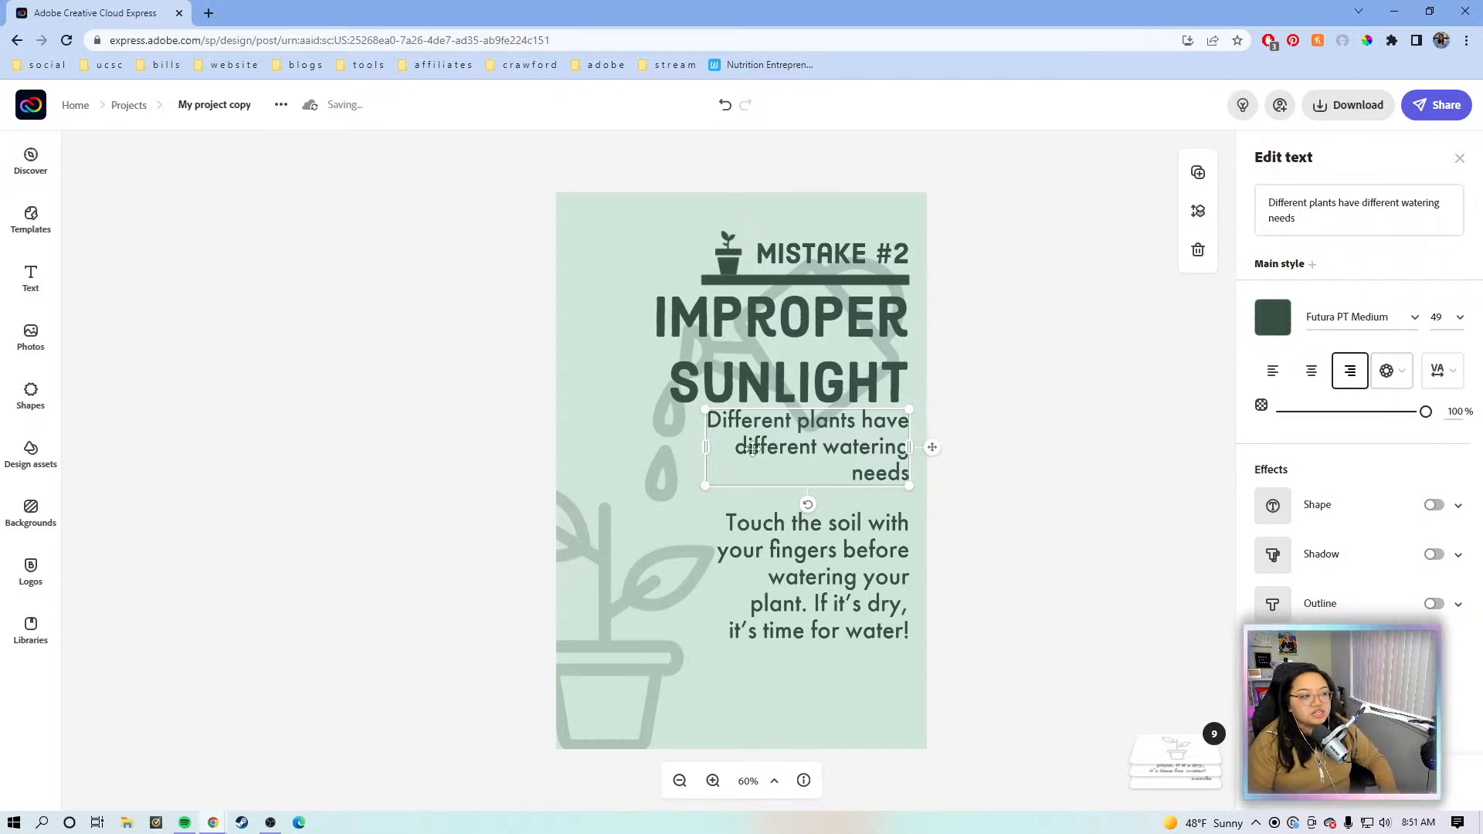
{"action": "left_click_drag", "start_coordinate": [746, 458], "coordinate": [747, 460]}
{"action": "left_click_drag", "start_coordinate": [1369, 218], "coordinate": [1261, 209]}
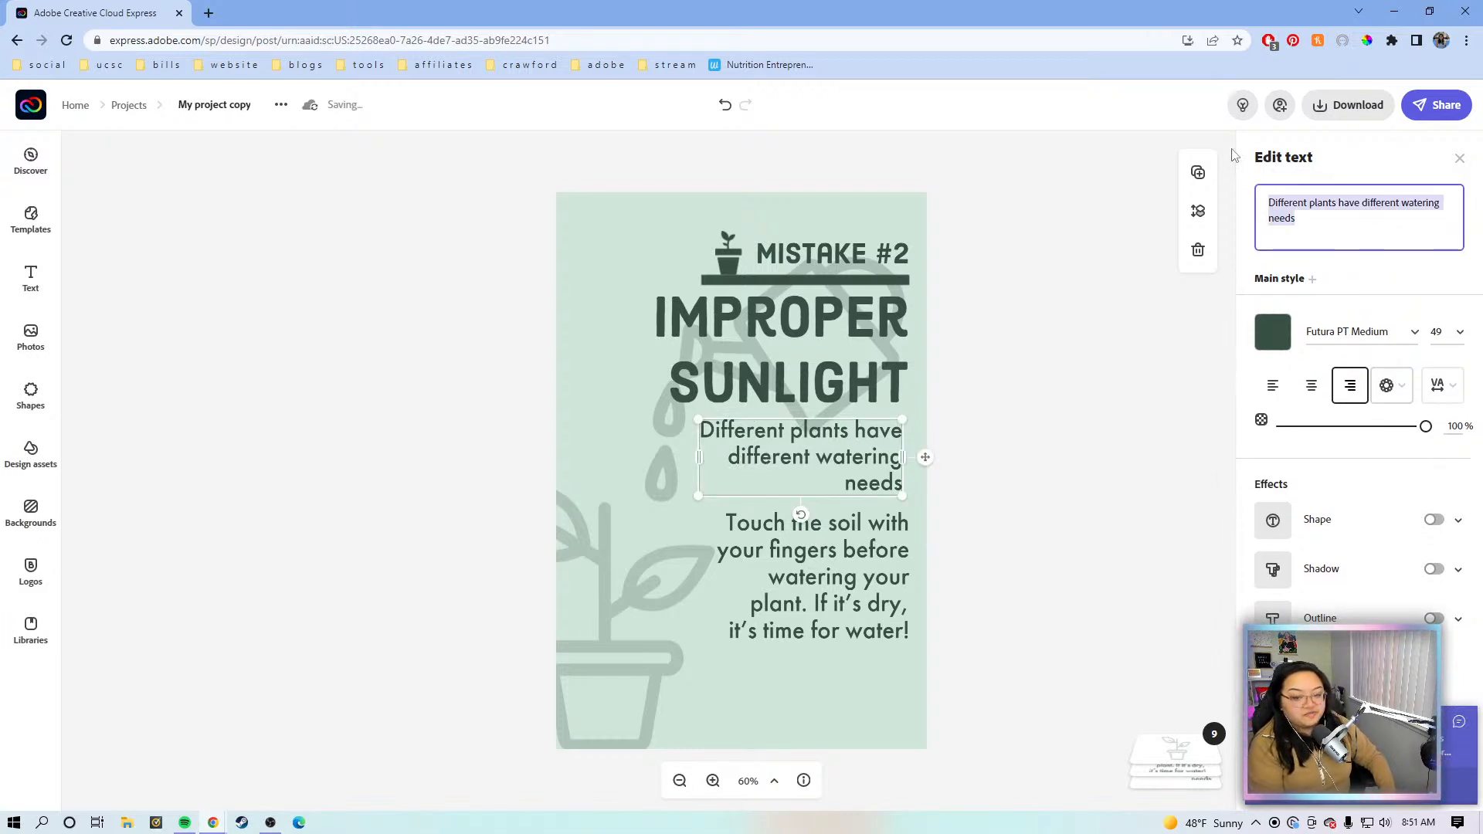
{"action": "key", "text": "BackSpace"}
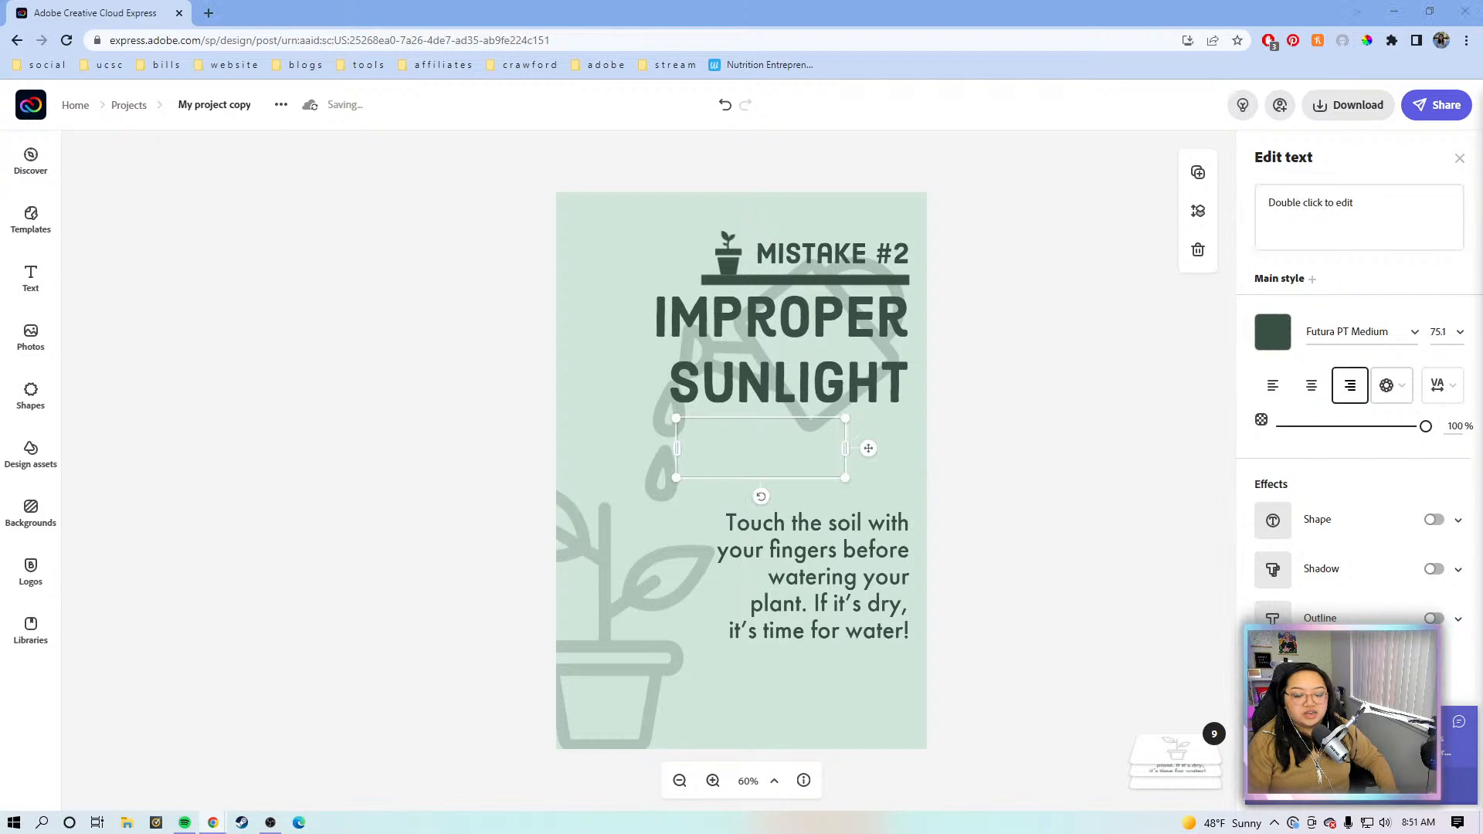
Step: Fill the first body paragraph with "The correct amount of sunlight is just as important as watering"
{"action": "left_click", "coordinate": [1378, 206]}
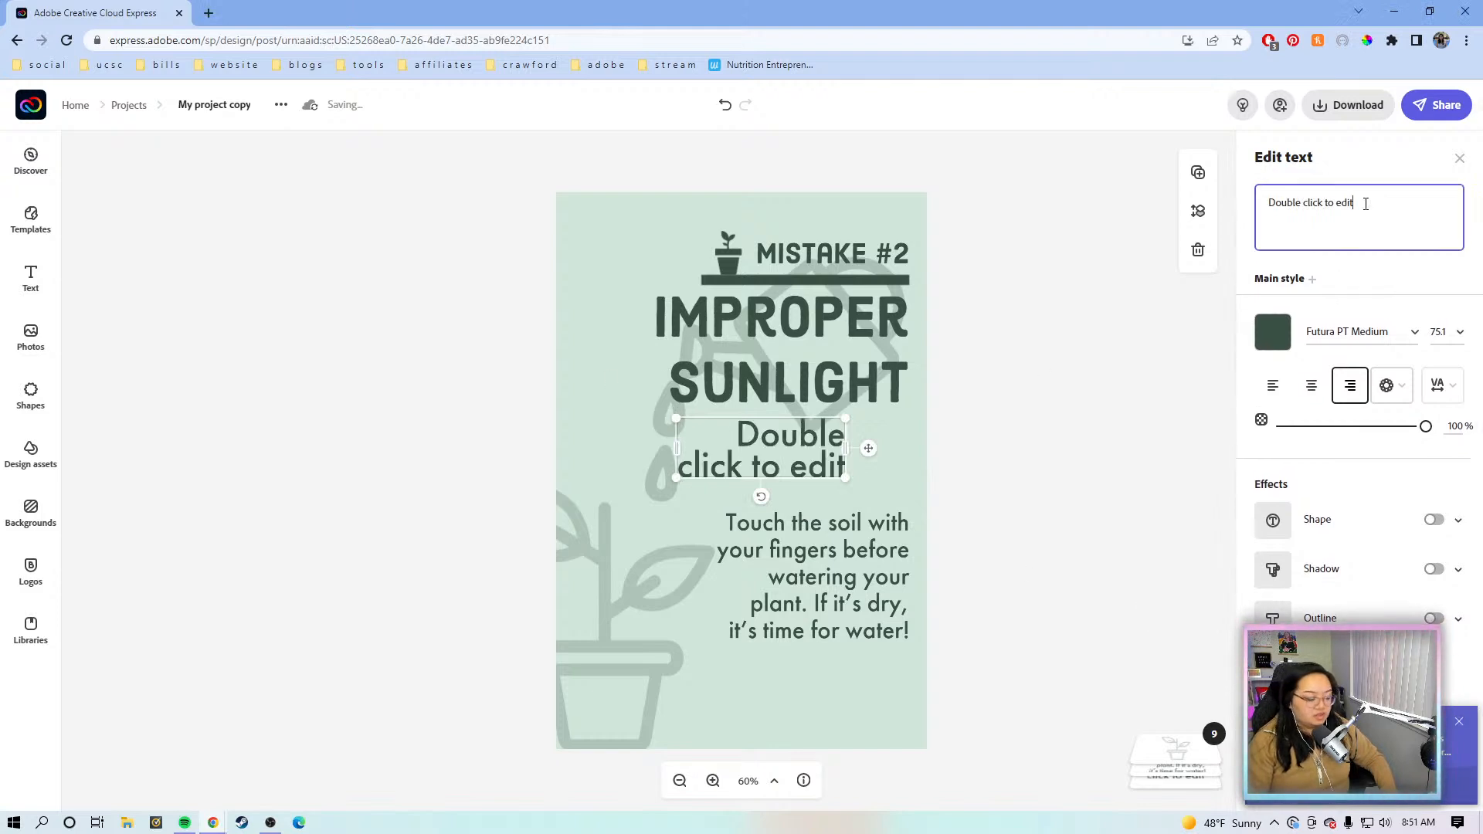
{"action": "right_click", "coordinate": [1364, 203]}
{"action": "left_click", "coordinate": [1377, 196]}
{"action": "left_click_drag", "start_coordinate": [1375, 199], "coordinate": [1274, 202]}
{"action": "left_click", "coordinate": [1230, 209]}
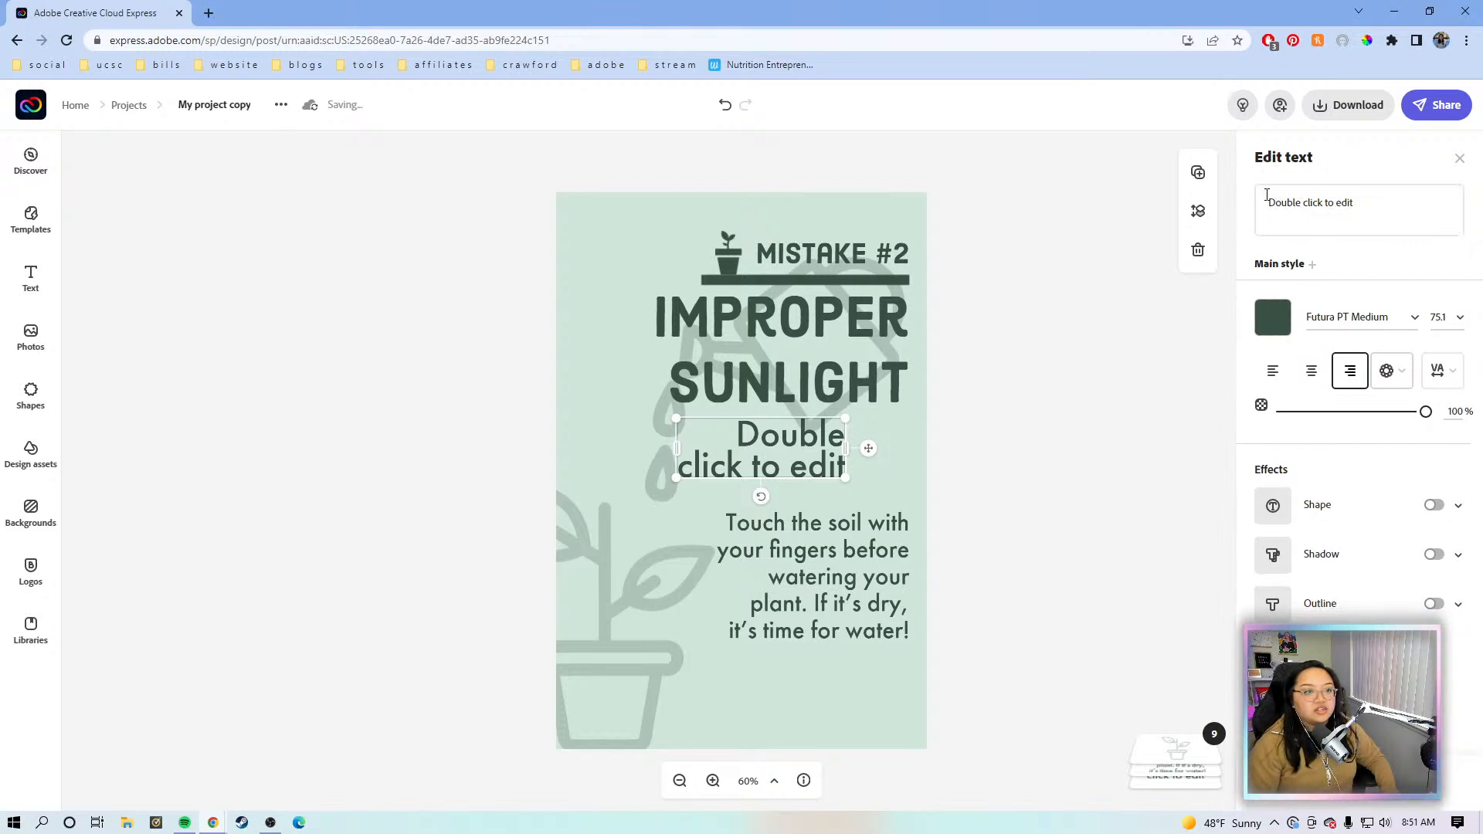
{"action": "left_click", "coordinate": [1267, 194]}
{"action": "left_click_drag", "start_coordinate": [1354, 204], "coordinate": [1271, 194]}
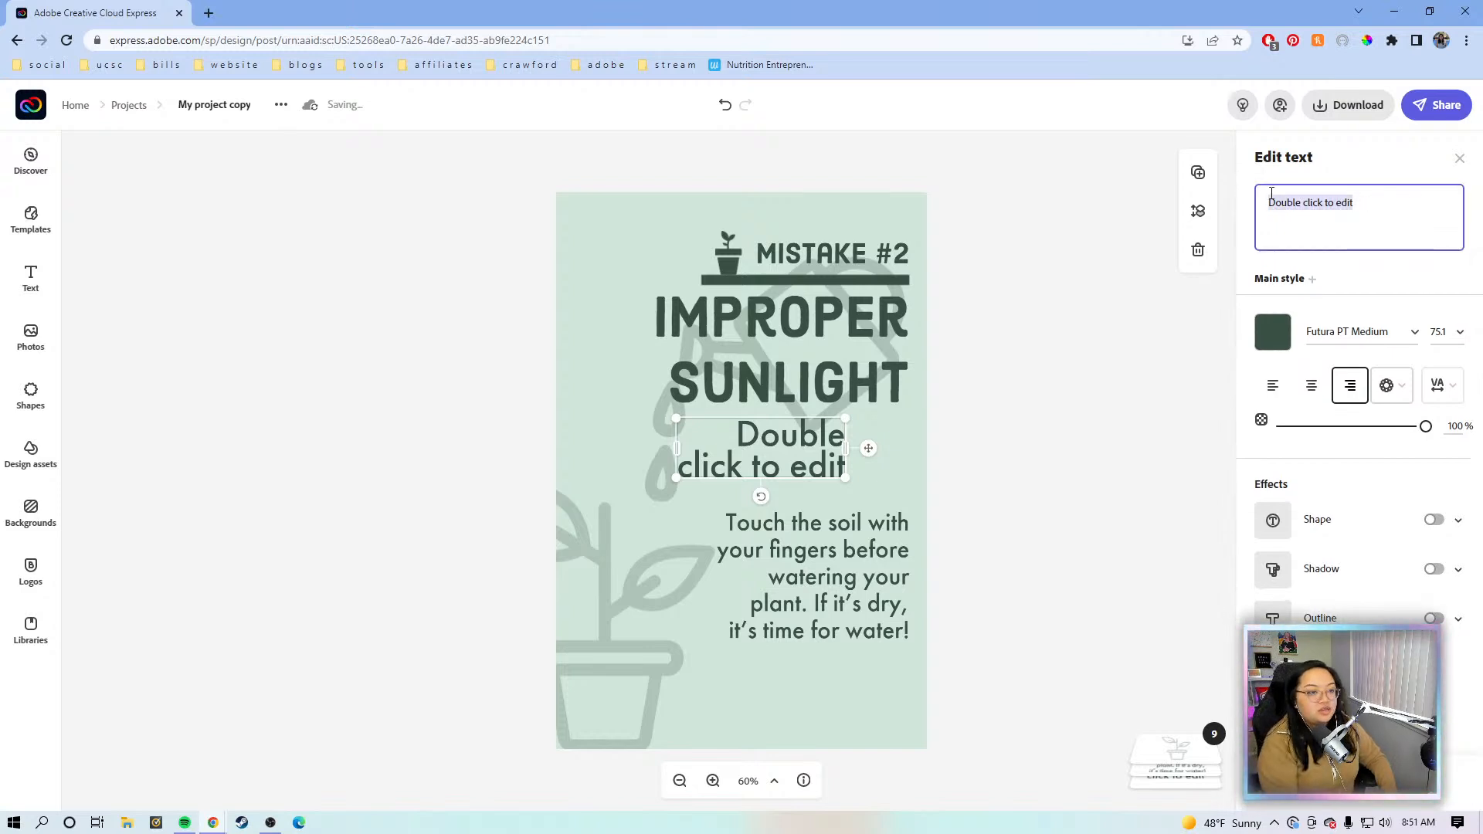
{"action": "type", "text": "The corre"}
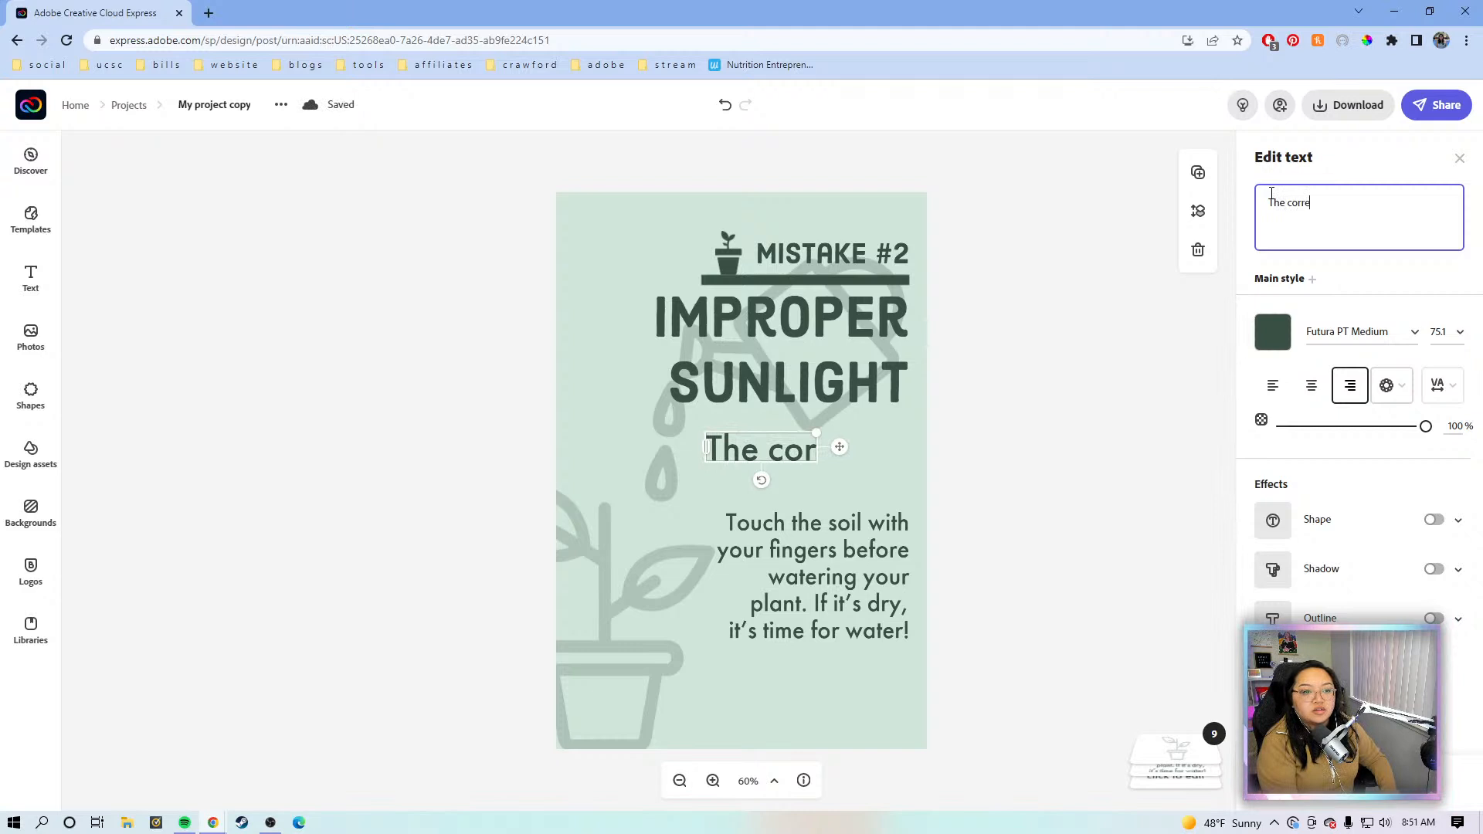
{"action": "type", "text": "ct amou"}
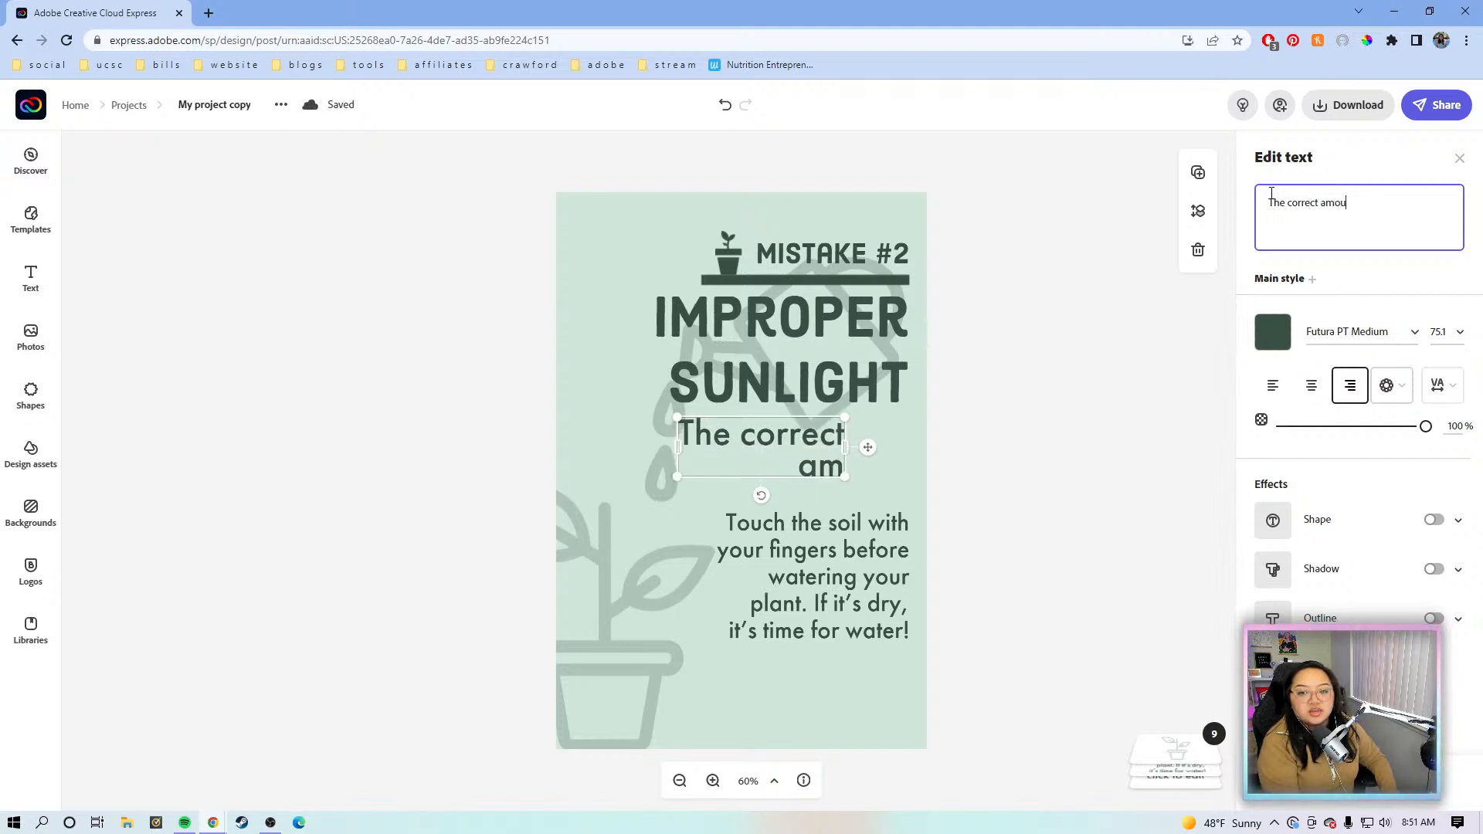
{"action": "type", "text": "nt of sunlight is "}
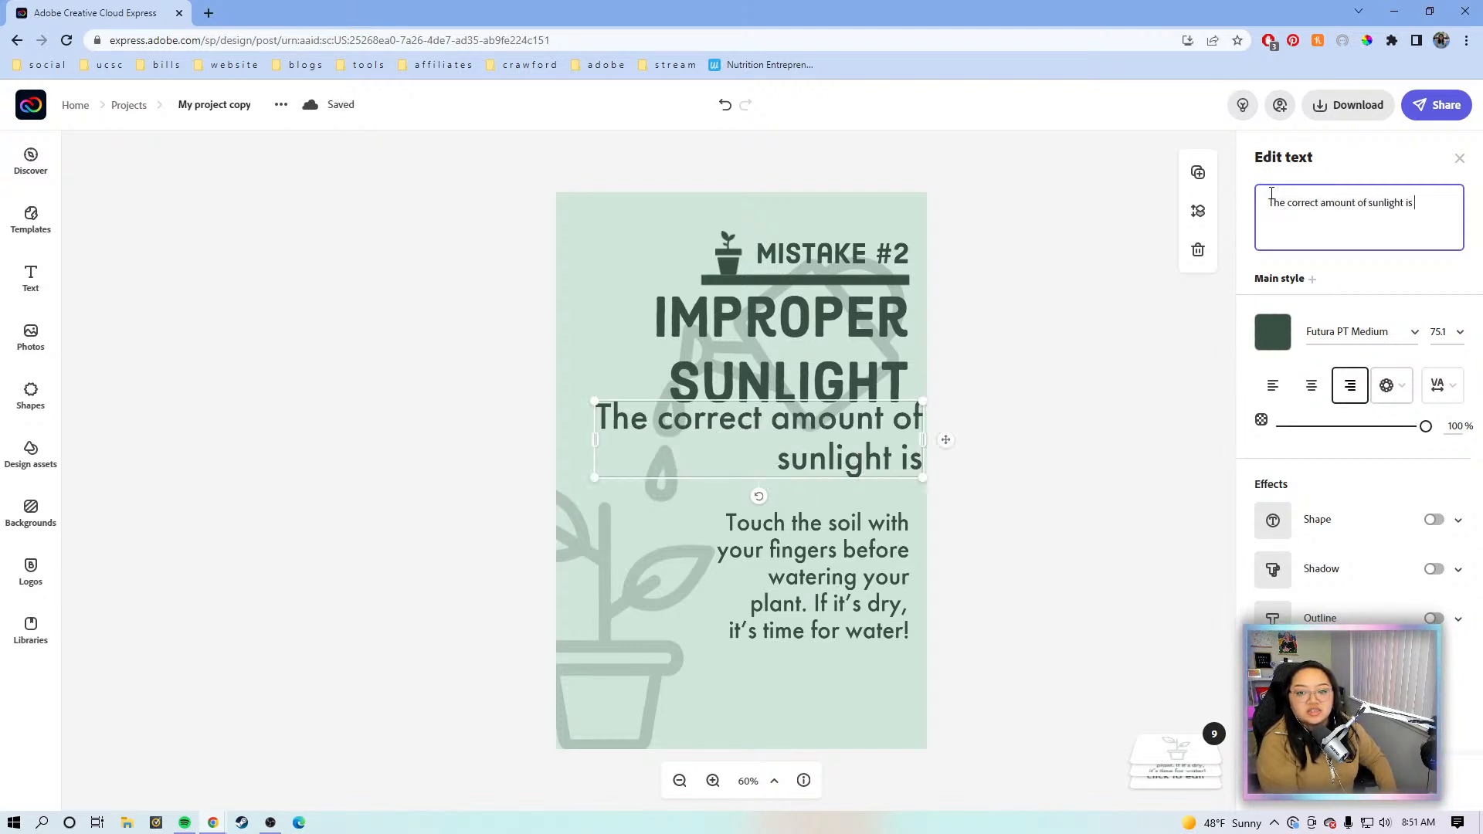
{"action": "type", "text": "just as important as "}
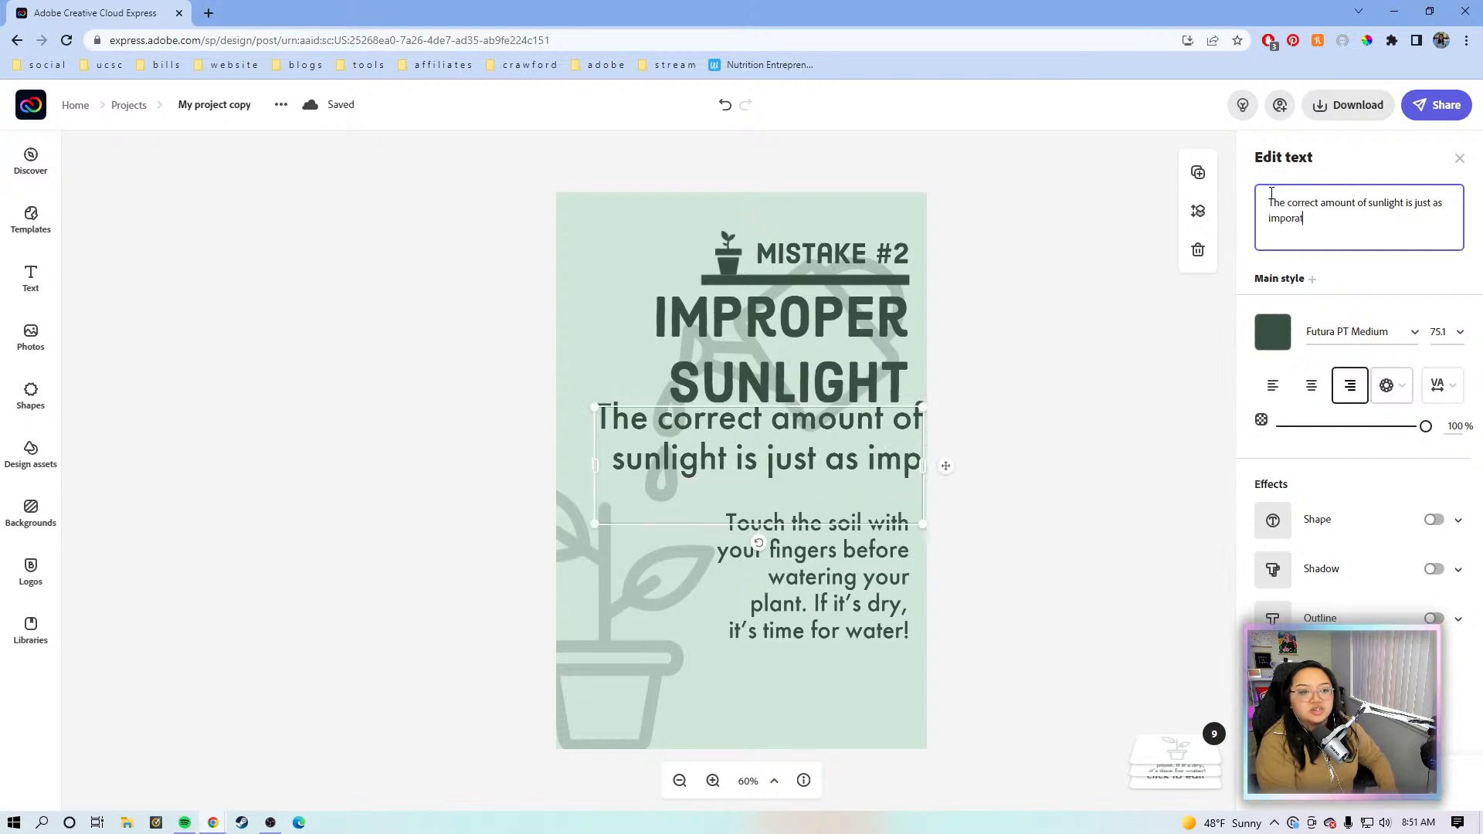
{"action": "type", "text": "watering"}
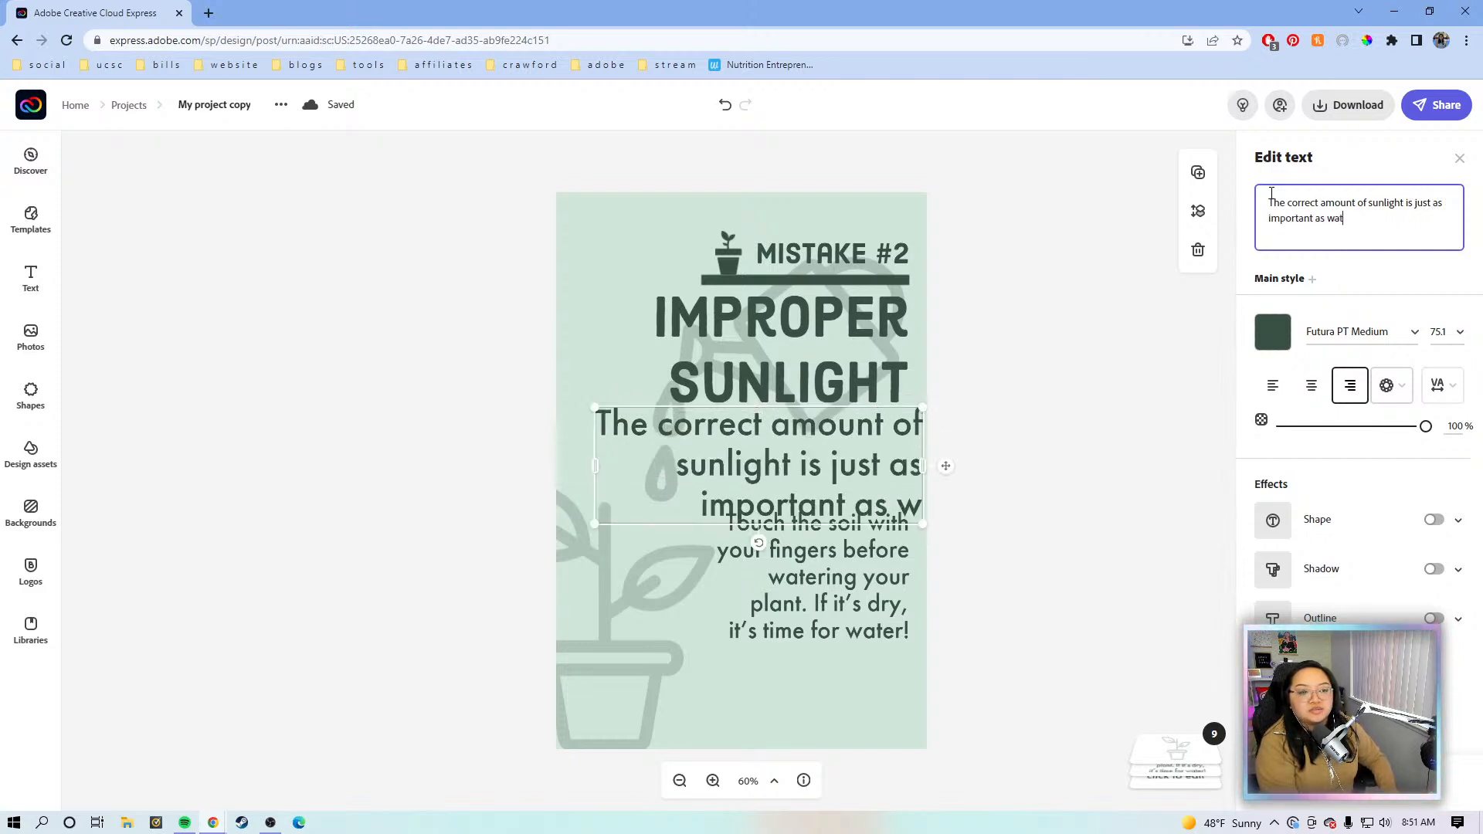
{"action": "left_click", "coordinate": [1167, 424]}
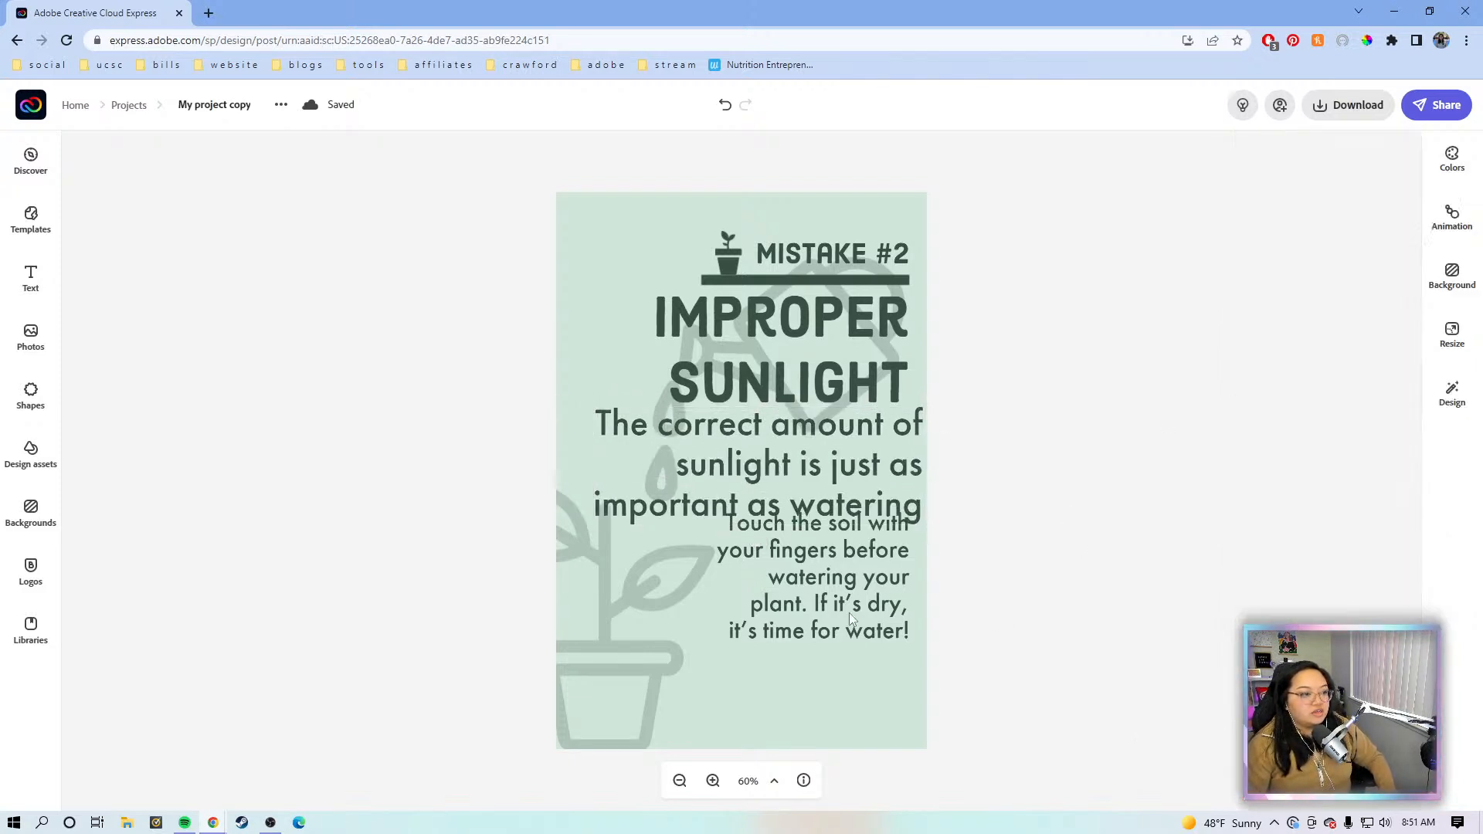
Step: Move the soil-touching paragraph down and replace its text with "South facing windows get the most light, north facing windows get the least"
{"action": "left_click", "coordinate": [878, 599]}
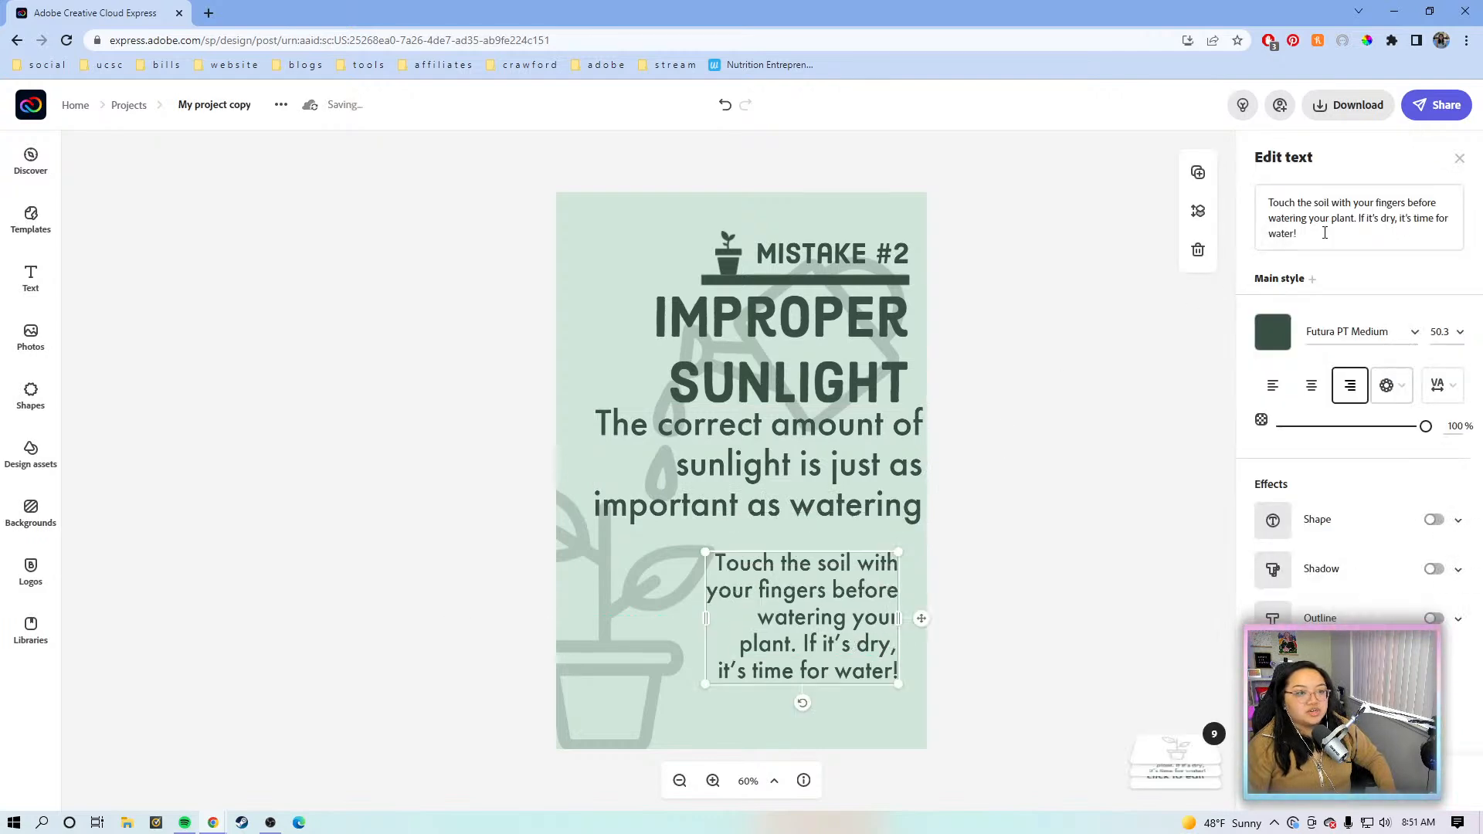
{"action": "left_click_drag", "start_coordinate": [1325, 233], "coordinate": [1241, 196]}
{"action": "type", "text": "S"}
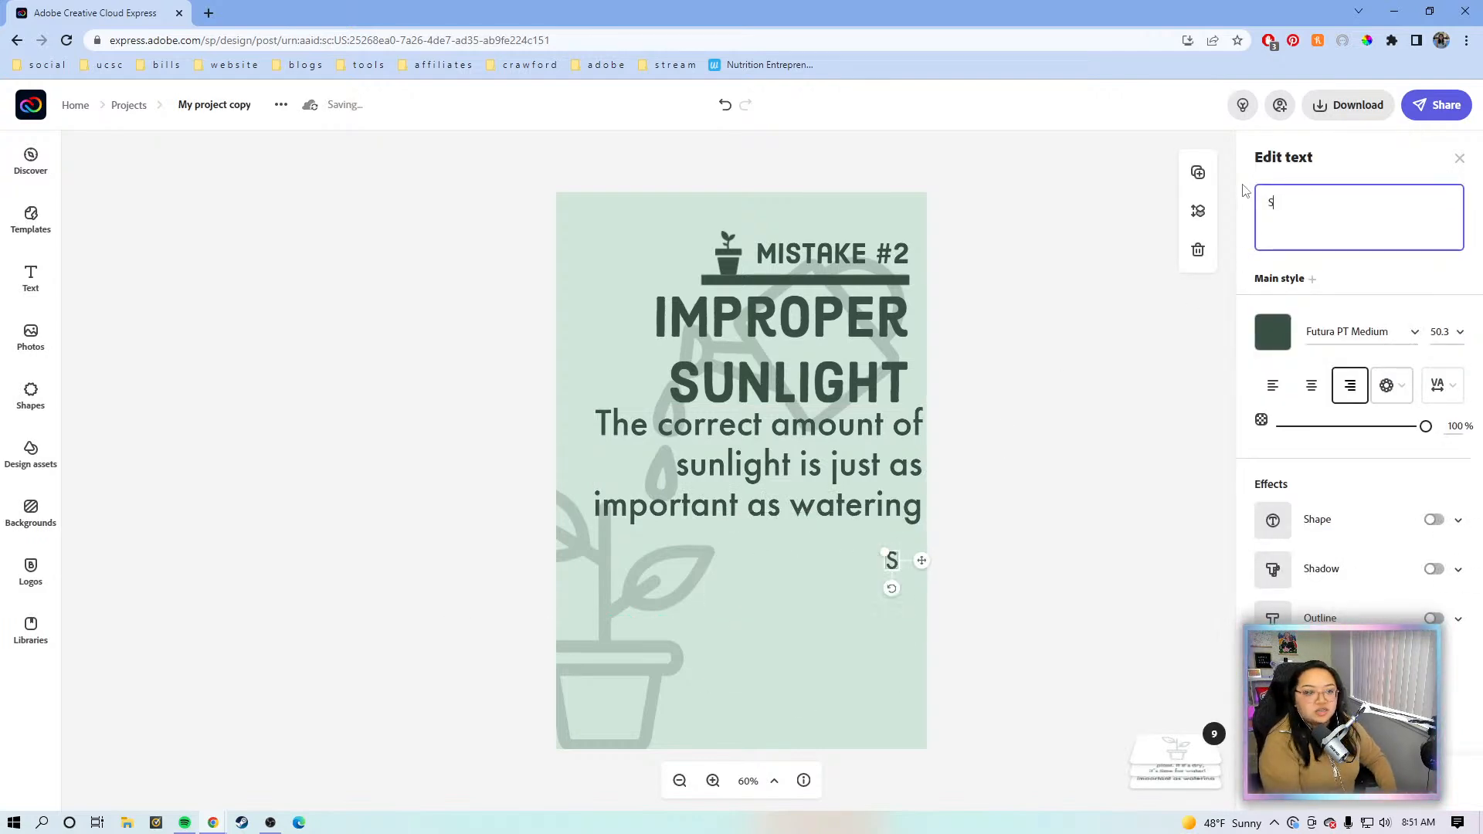
{"action": "type", "text": "outh facing windo"}
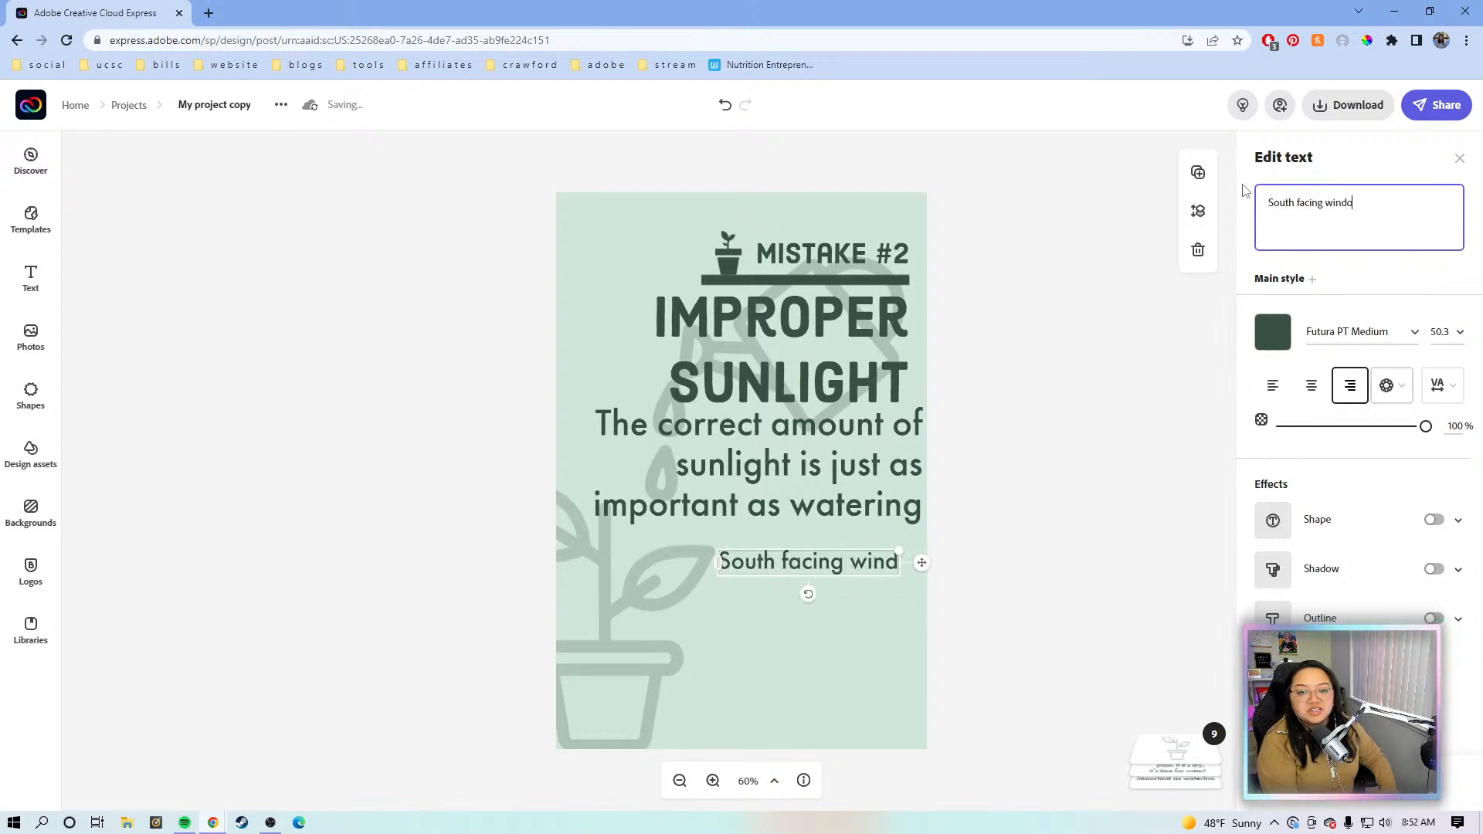
{"action": "type", "text": "ws g"}
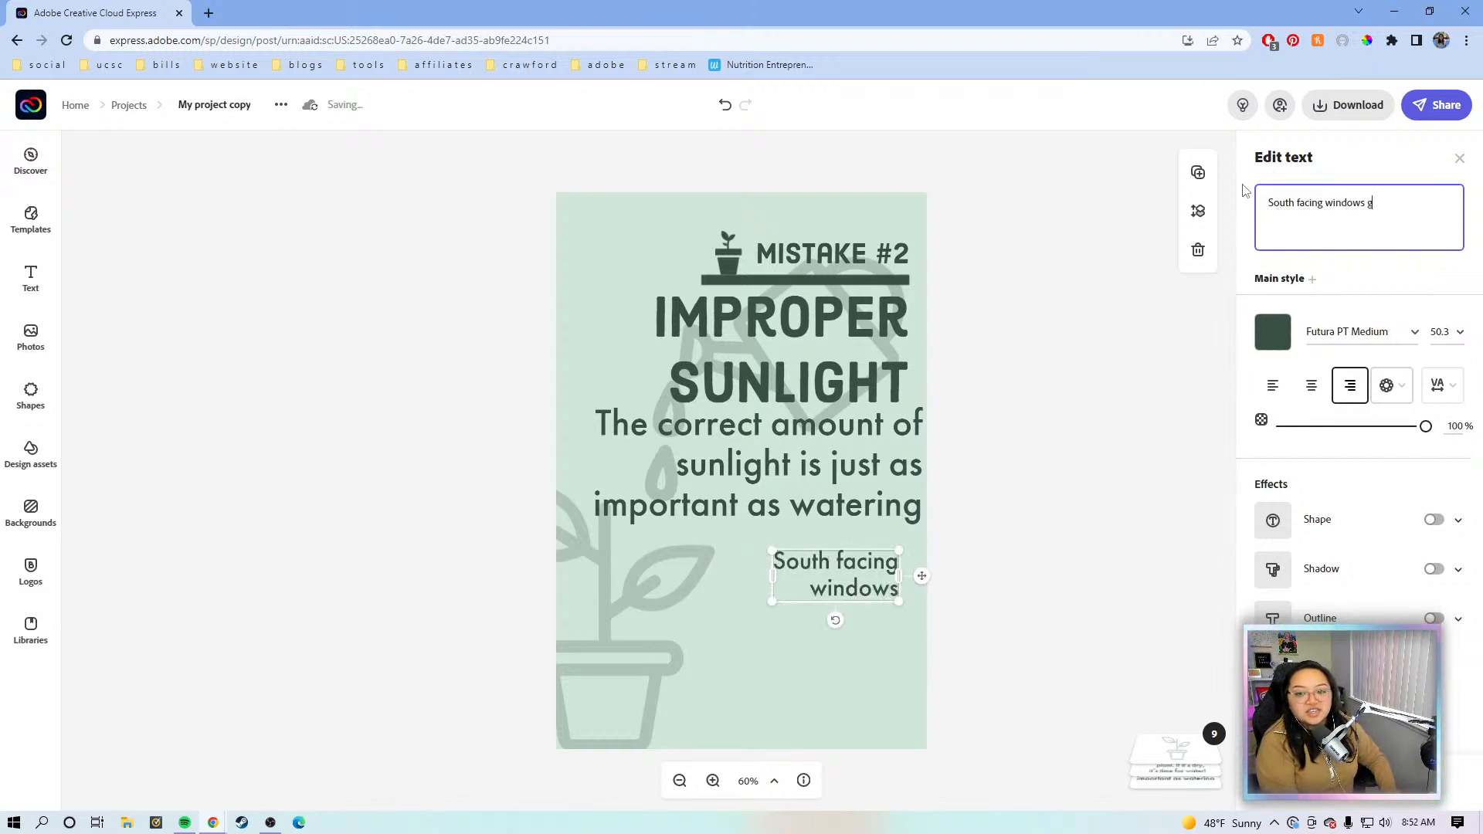
{"action": "type", "text": "et the most light"}
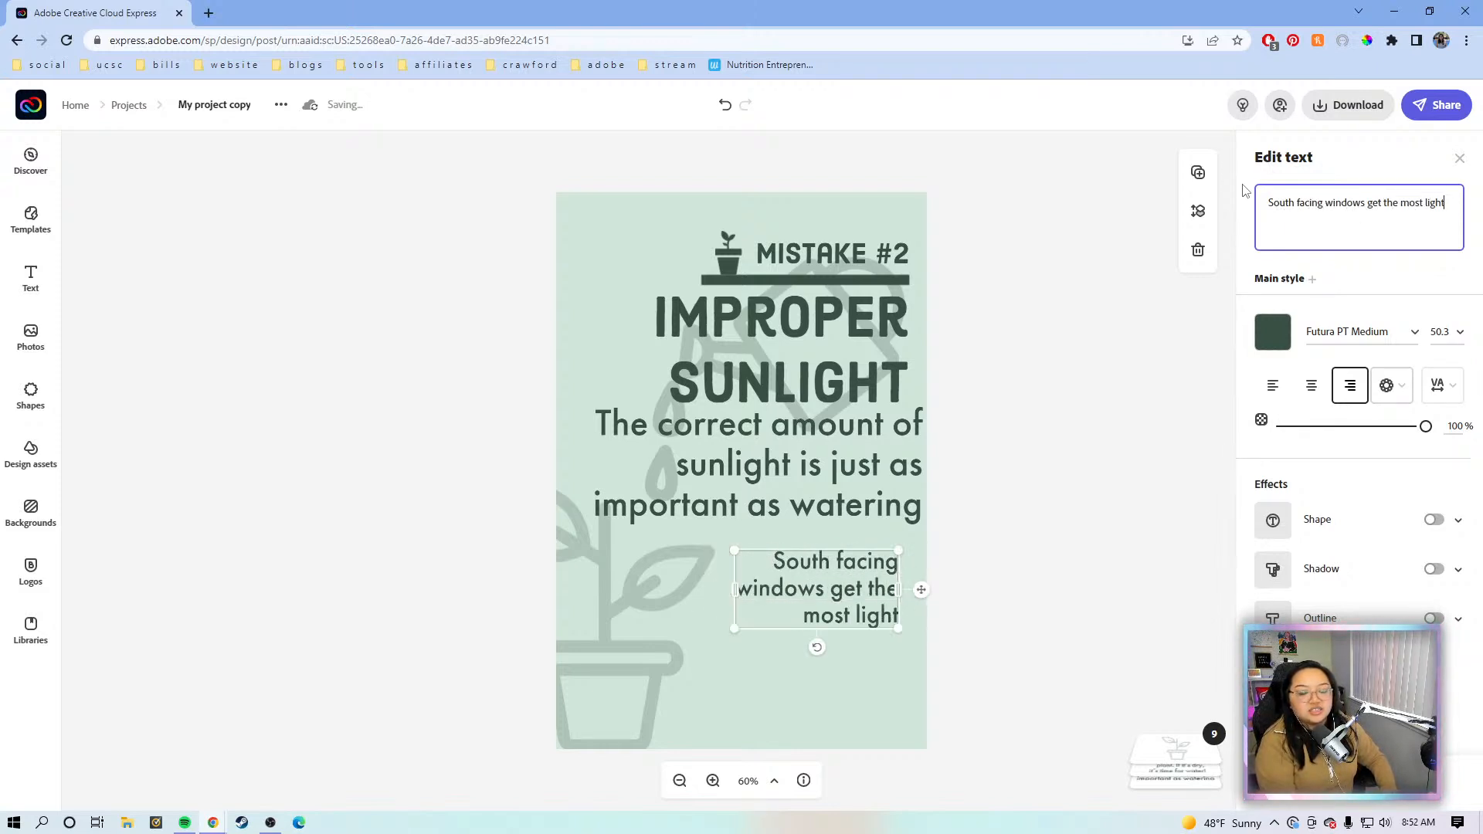
{"action": "type", "text": ", north facing w"}
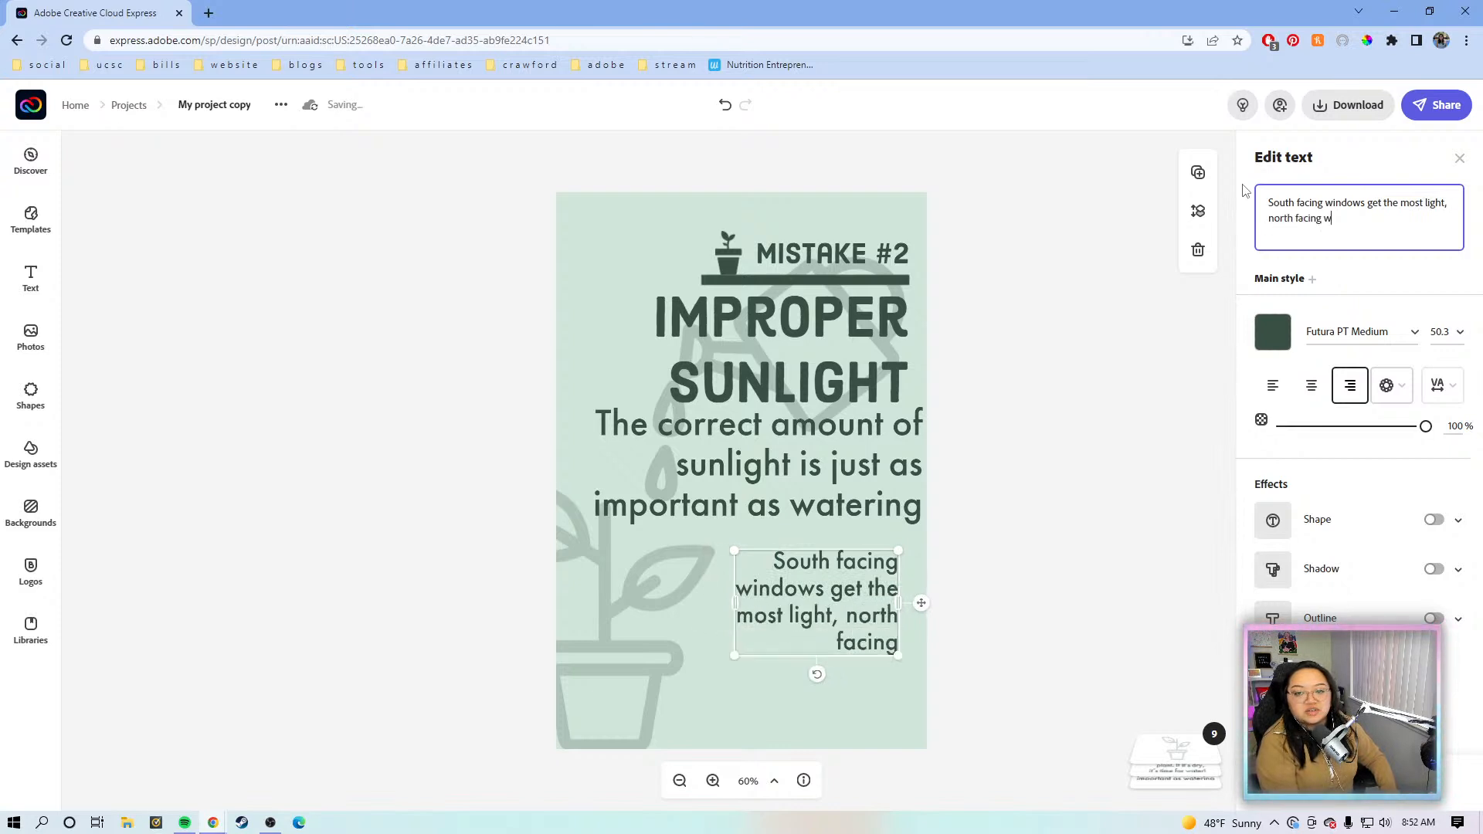
{"action": "type", "text": "indo"}
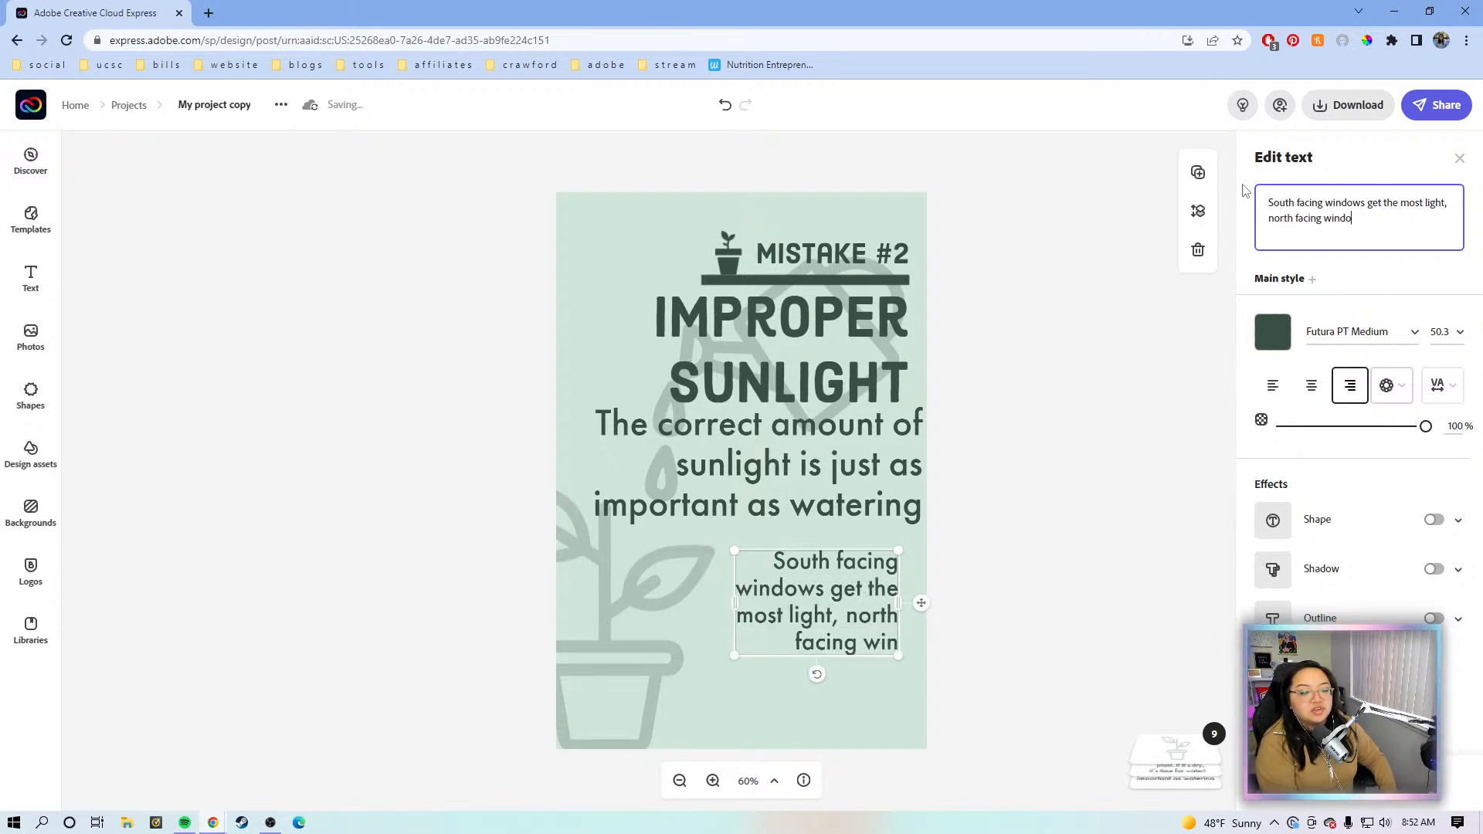
{"action": "type", "text": "ws get the least"}
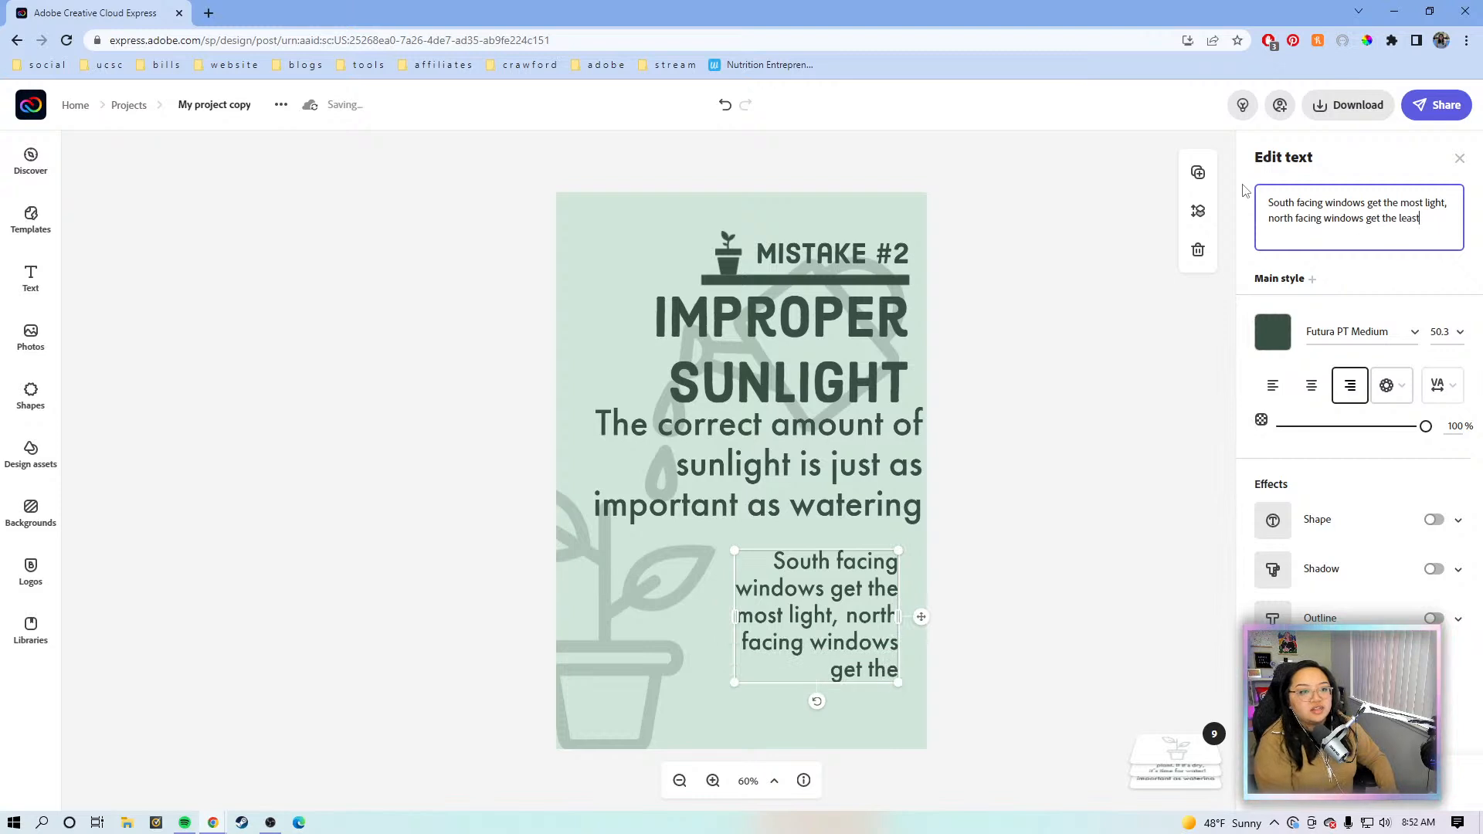
{"action": "right_click", "coordinate": [1257, 190]}
{"action": "left_click", "coordinate": [832, 605]}
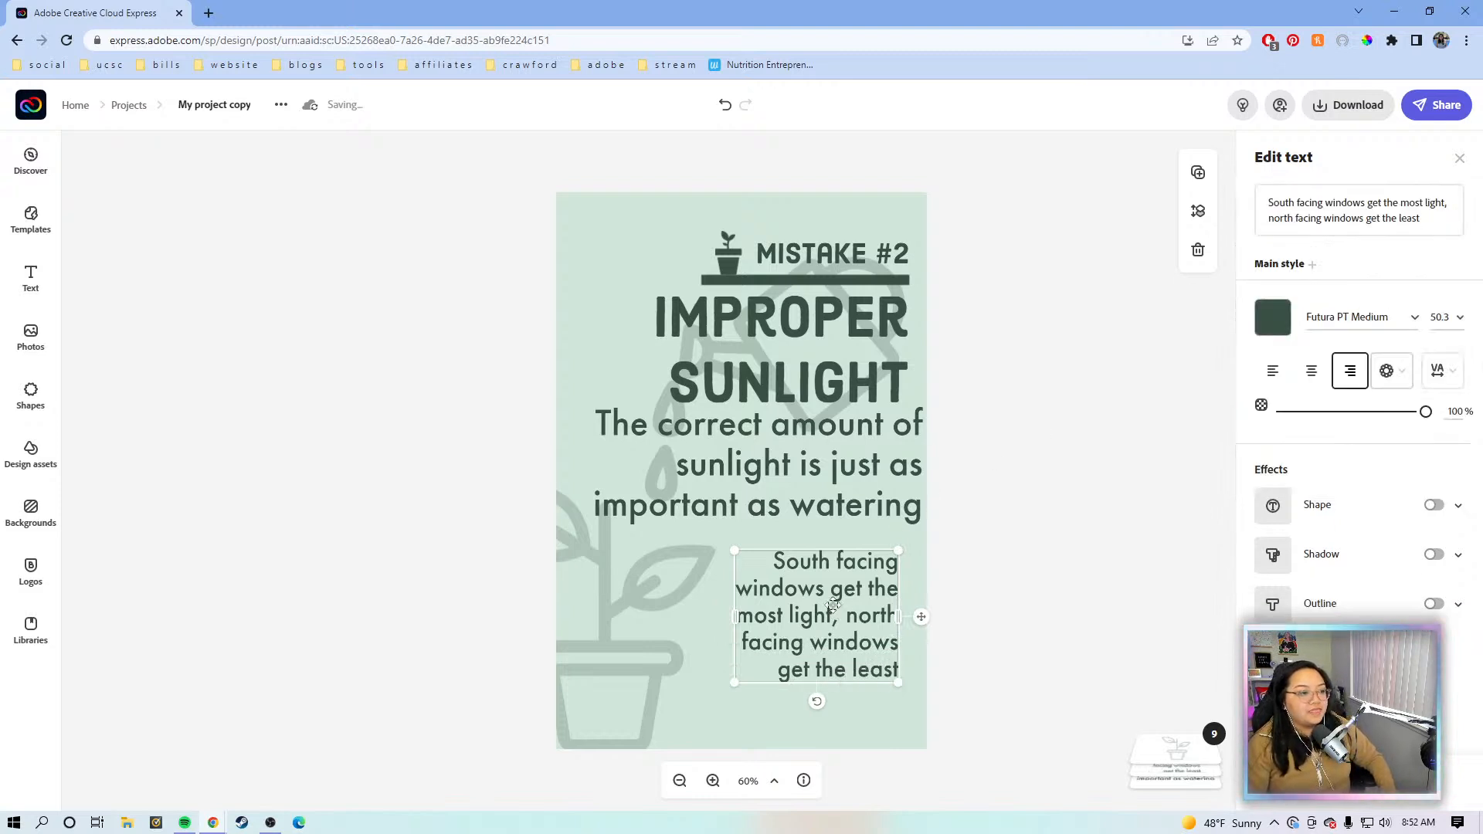
Step: Widen the window-light paragraph so it wraps onto three lines, and move it lower against the page's right edge
{"action": "left_click", "coordinate": [723, 609]}
{"action": "left_click", "coordinate": [788, 624]}
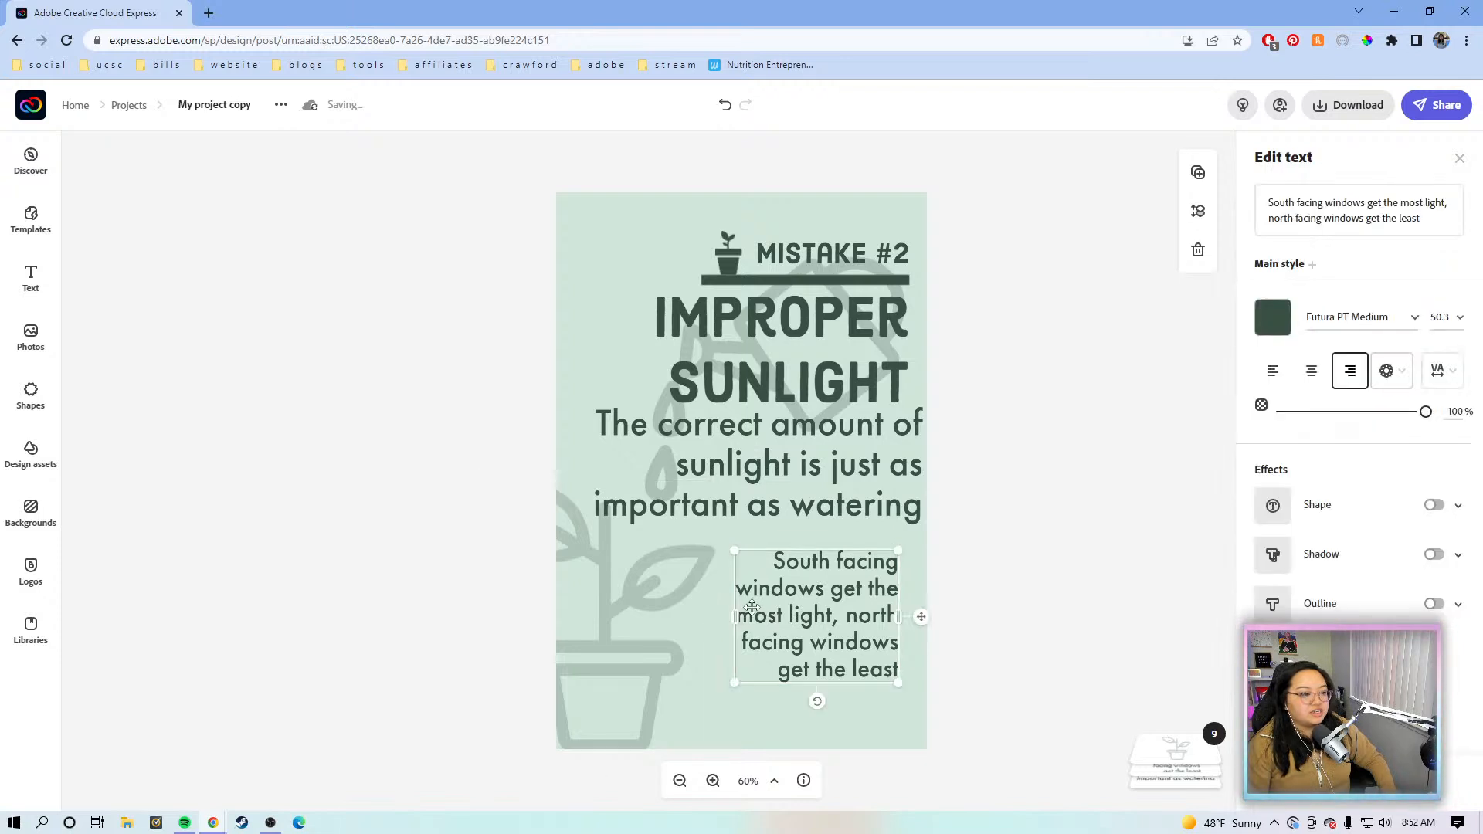
{"action": "left_click_drag", "start_coordinate": [732, 617], "coordinate": [628, 617]}
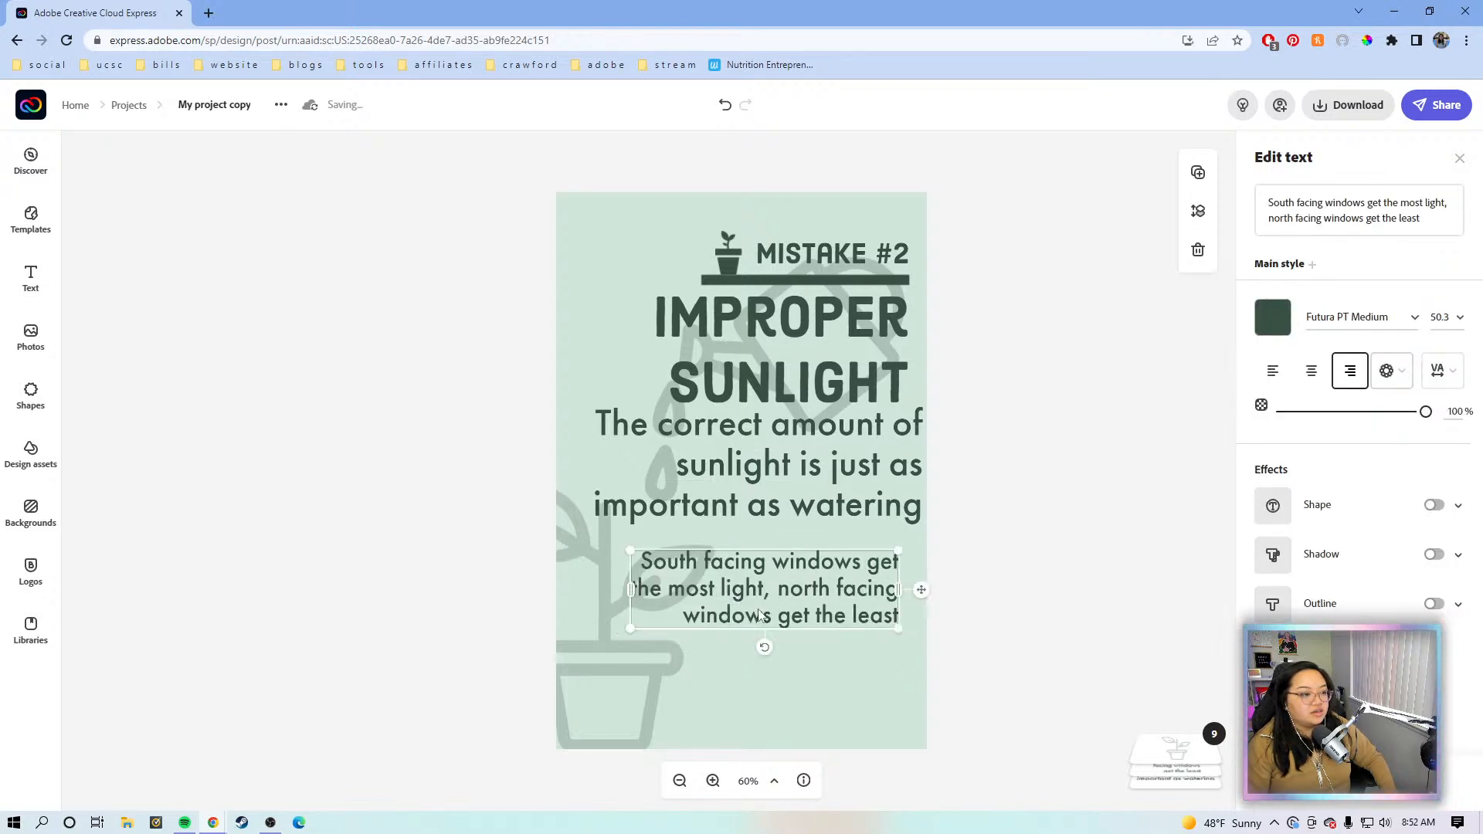
{"action": "left_click_drag", "start_coordinate": [737, 598], "coordinate": [805, 526]}
Step: Resize the paragraph about the correct amount of sunlight to two lines at font size 50.3 and move it just below the heading
{"action": "left_click", "coordinate": [686, 505]}
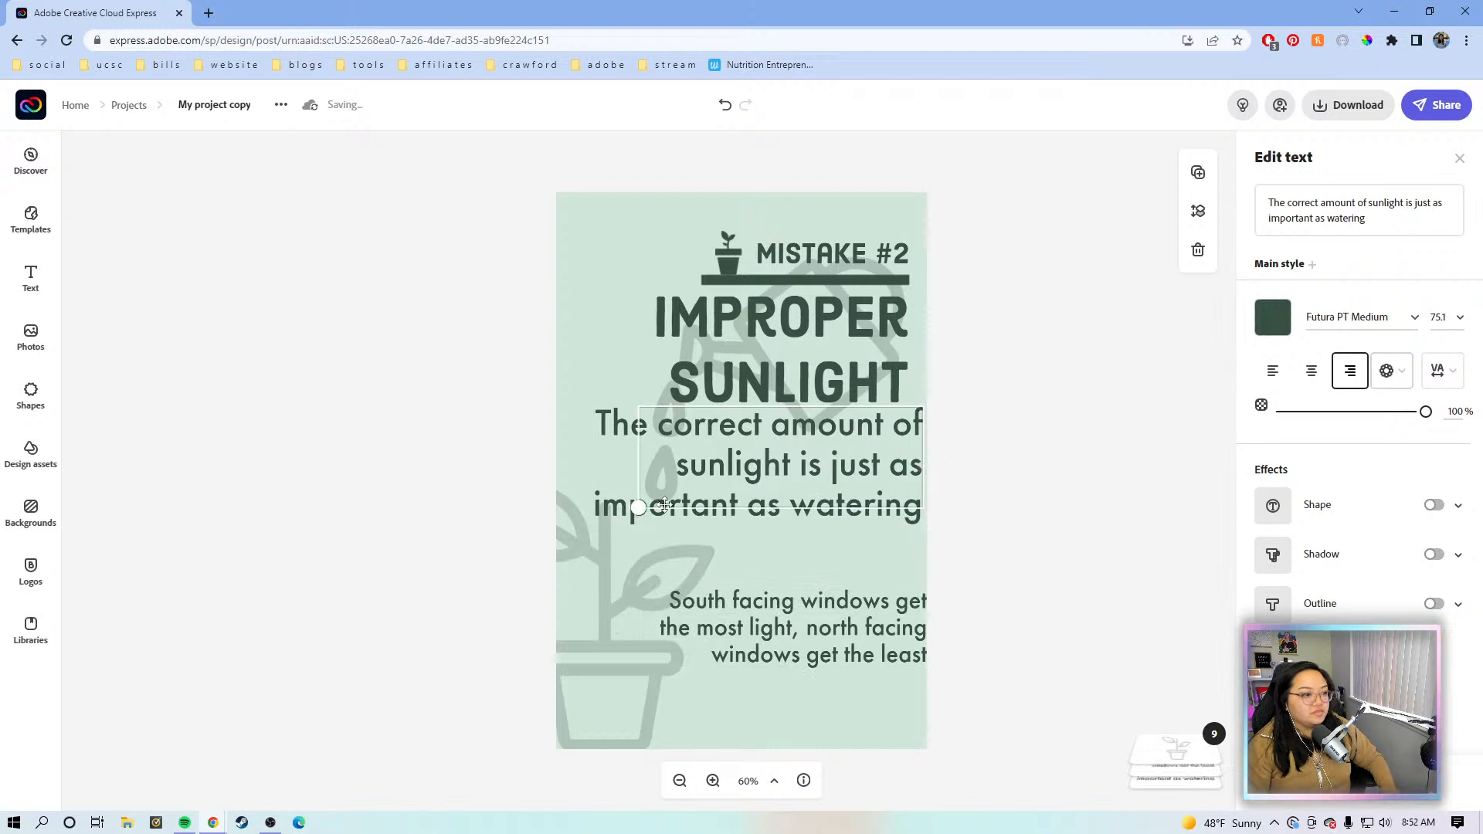
{"action": "left_click_drag", "start_coordinate": [593, 528], "coordinate": [638, 506]}
{"action": "left_click", "coordinate": [810, 625]}
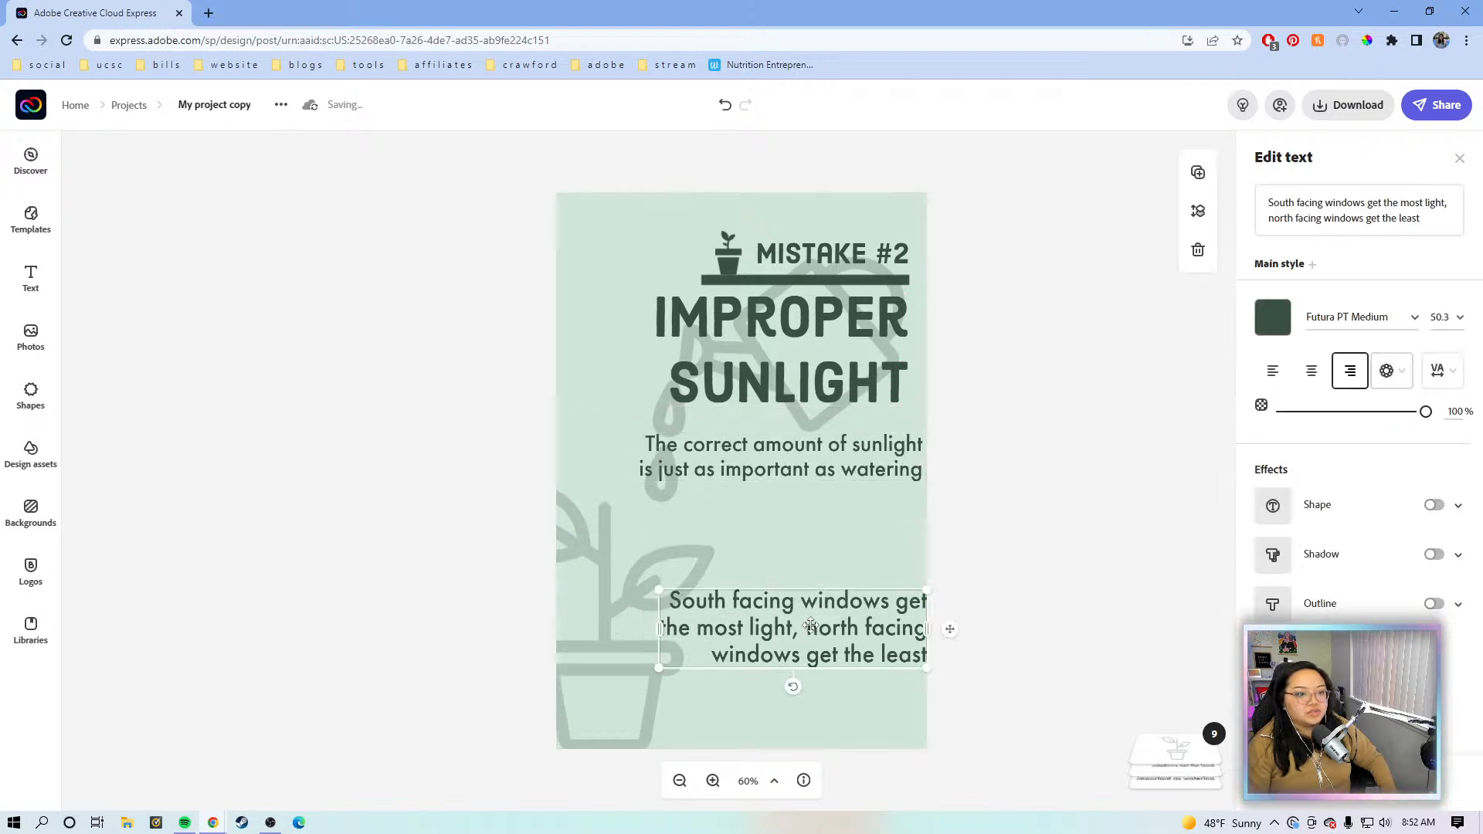
{"action": "left_click", "coordinate": [866, 454]}
{"action": "left_click", "coordinate": [1441, 318]}
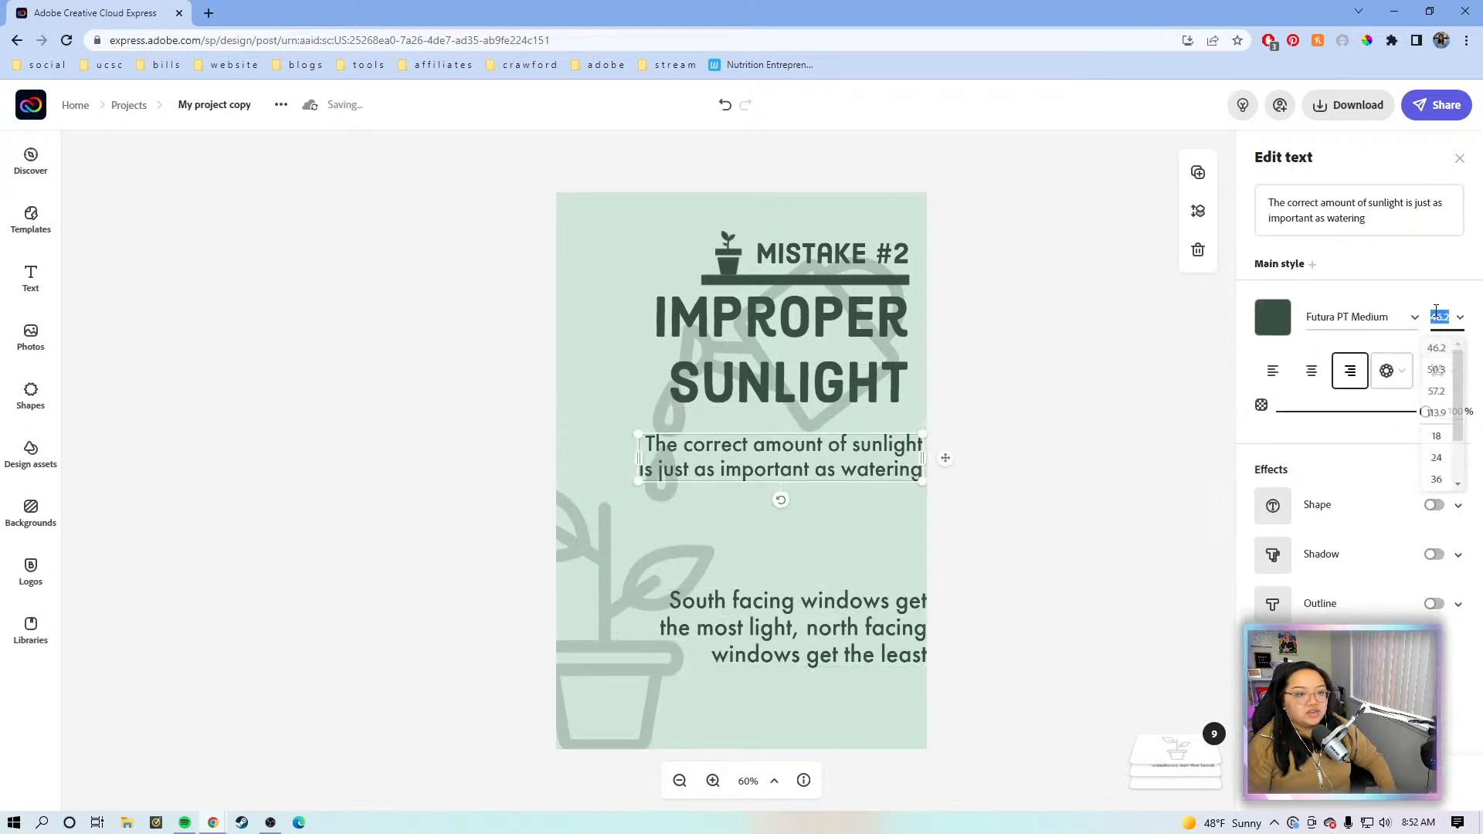
{"action": "left_click", "coordinate": [1436, 370]}
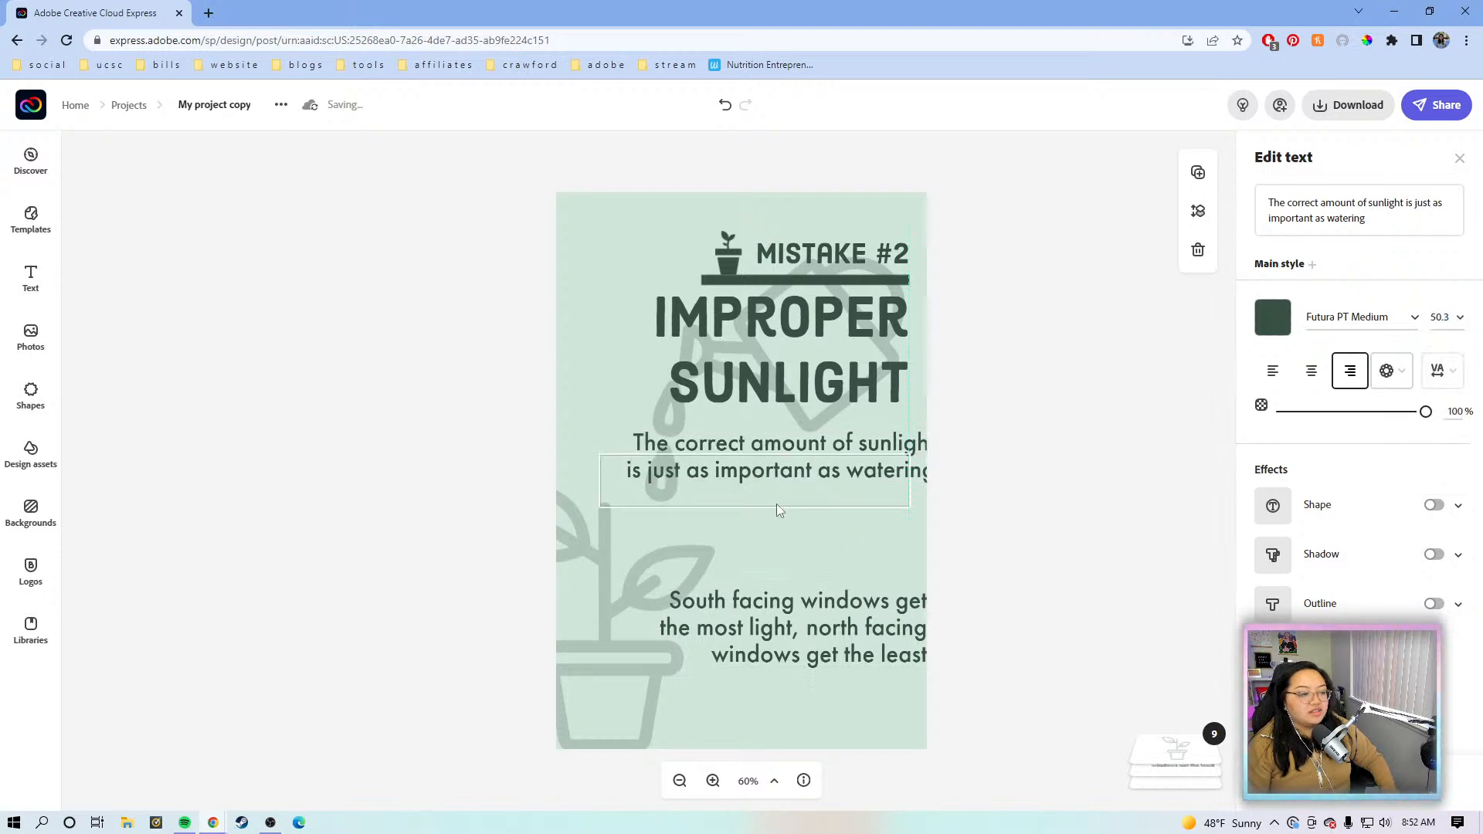
{"action": "left_click_drag", "start_coordinate": [834, 481], "coordinate": [799, 496]}
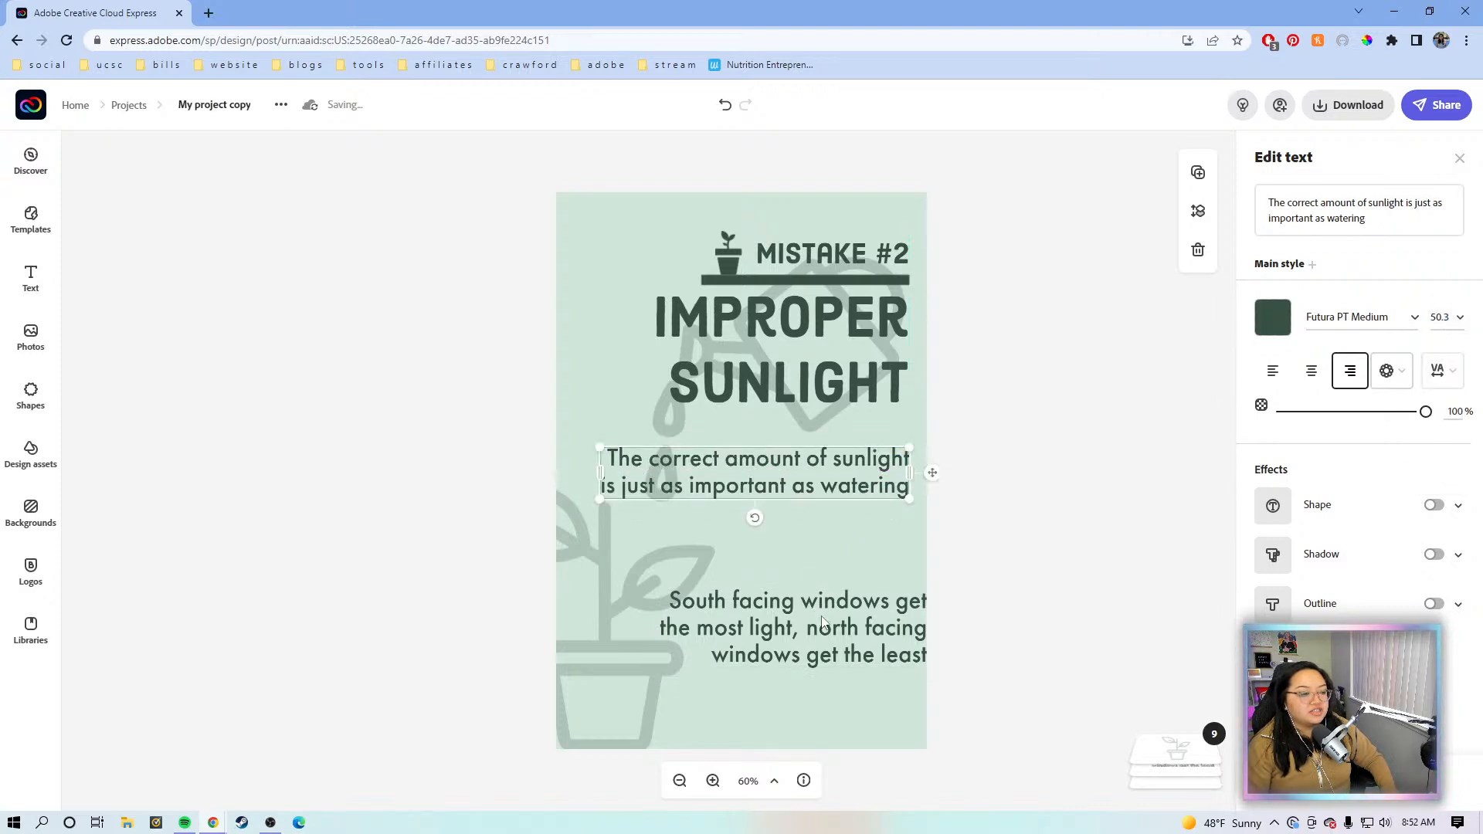
Step: Move the window-light paragraph up beneath the first paragraph and scale its text down to size 37.3
{"action": "left_click_drag", "start_coordinate": [828, 619], "coordinate": [817, 548]}
{"action": "left_click", "coordinate": [686, 569]}
{"action": "left_click", "coordinate": [744, 566]}
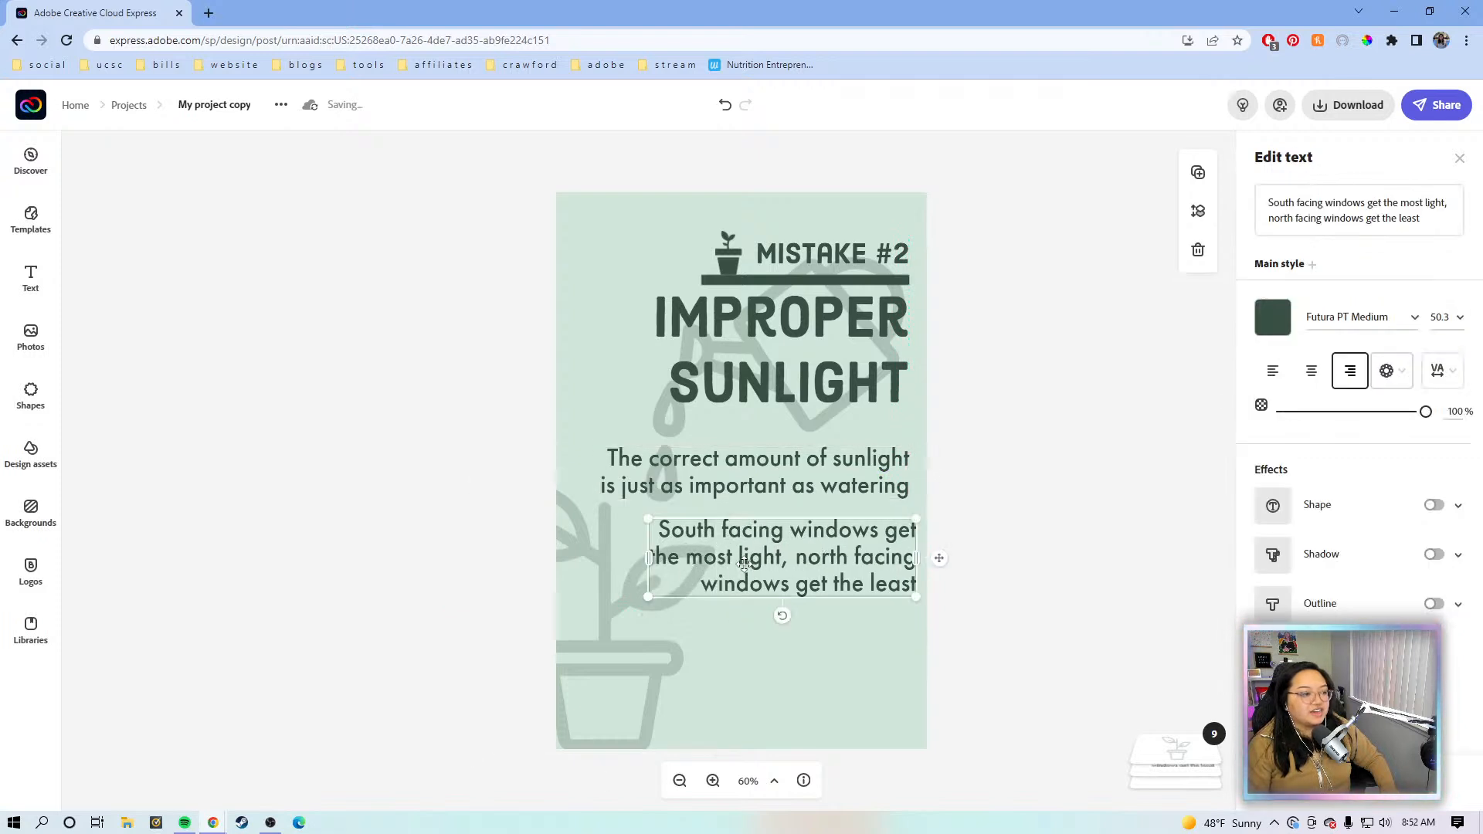
{"action": "left_click_drag", "start_coordinate": [639, 594], "coordinate": [677, 585]}
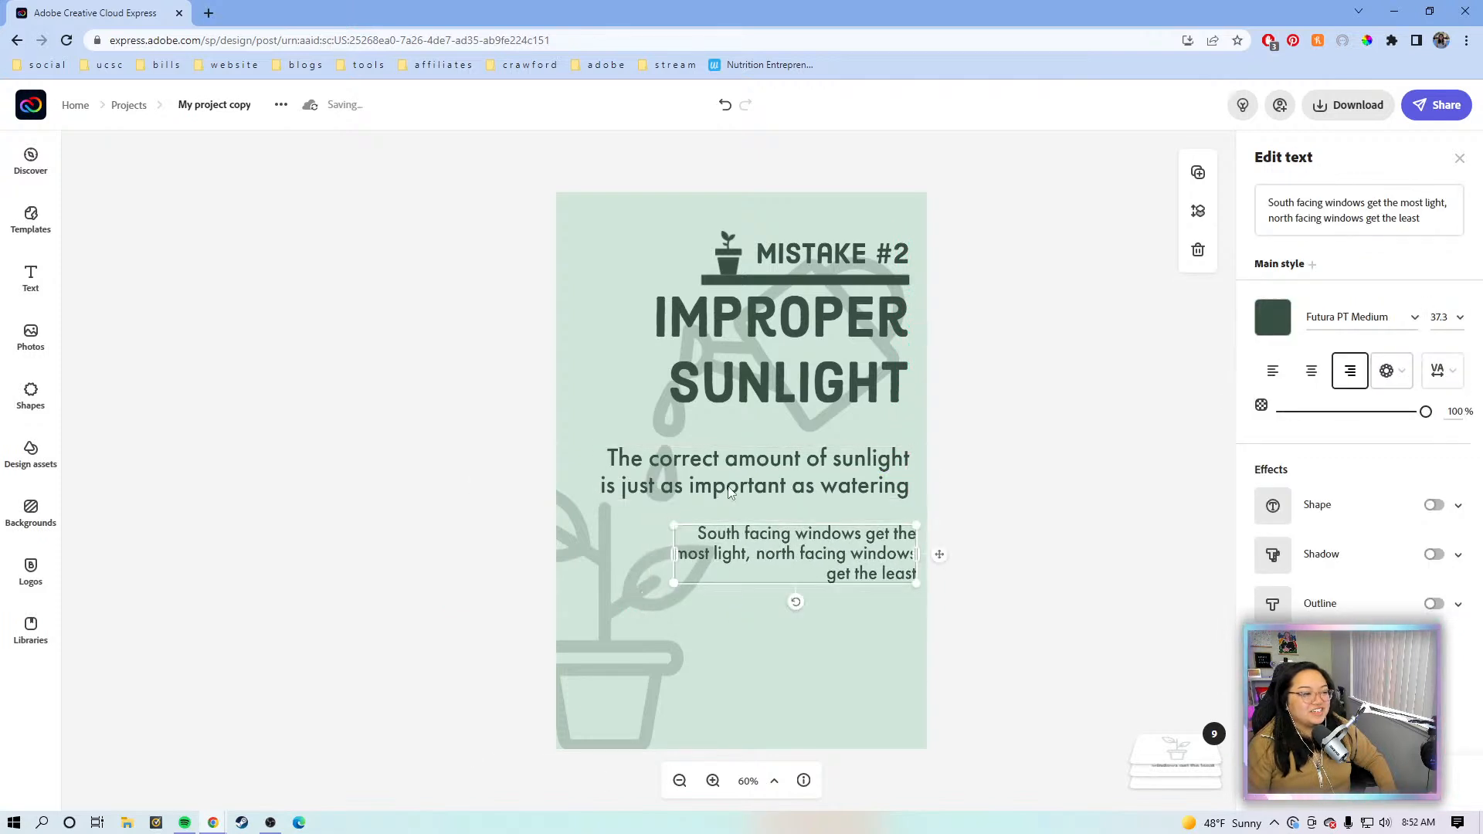
Step: Set the first paragraph's font size to 37.3 and align its right edge with the window-light paragraph
{"action": "left_click", "coordinate": [719, 476]}
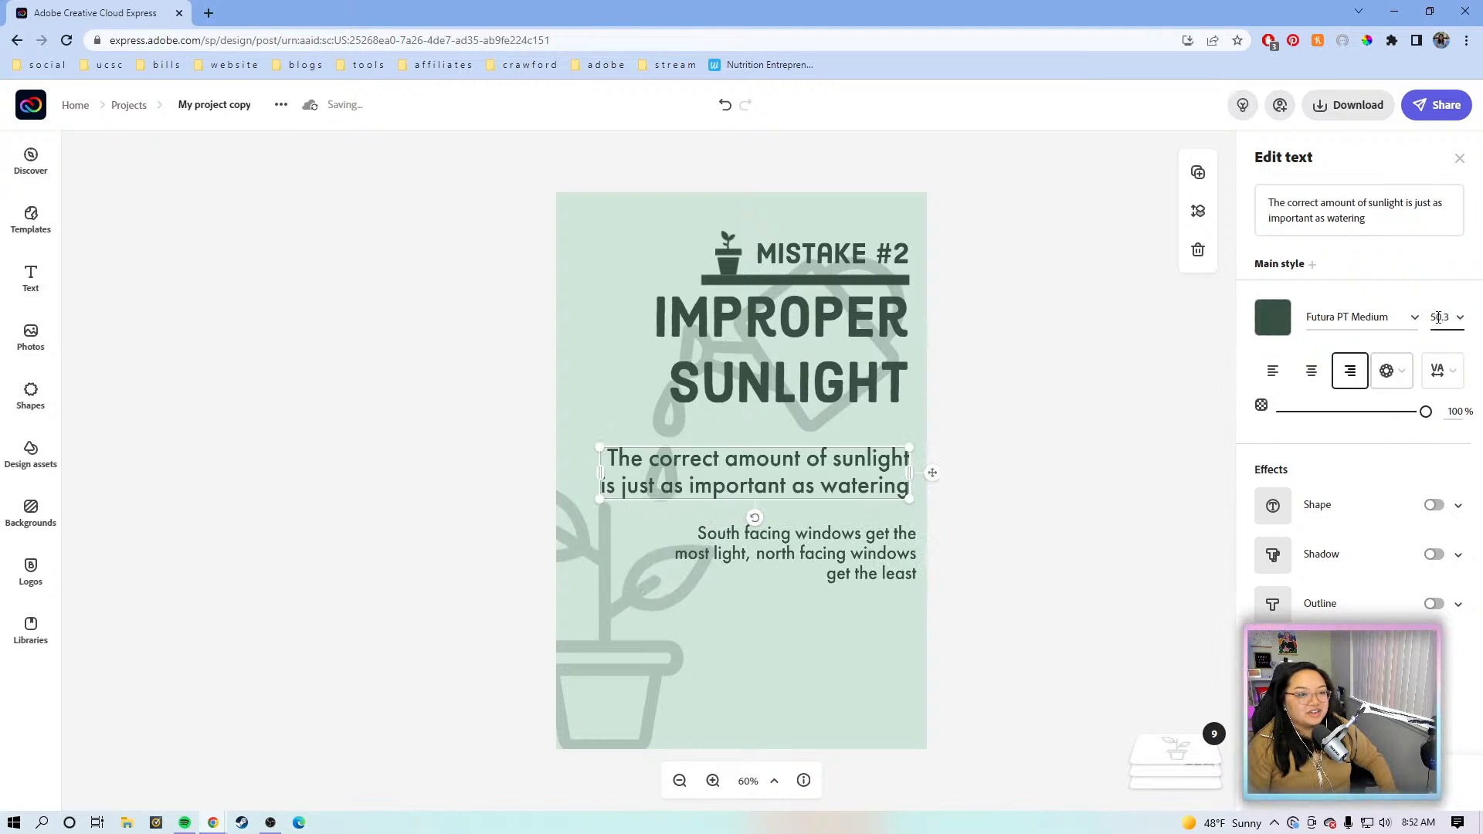
{"action": "left_click", "coordinate": [1439, 317]}
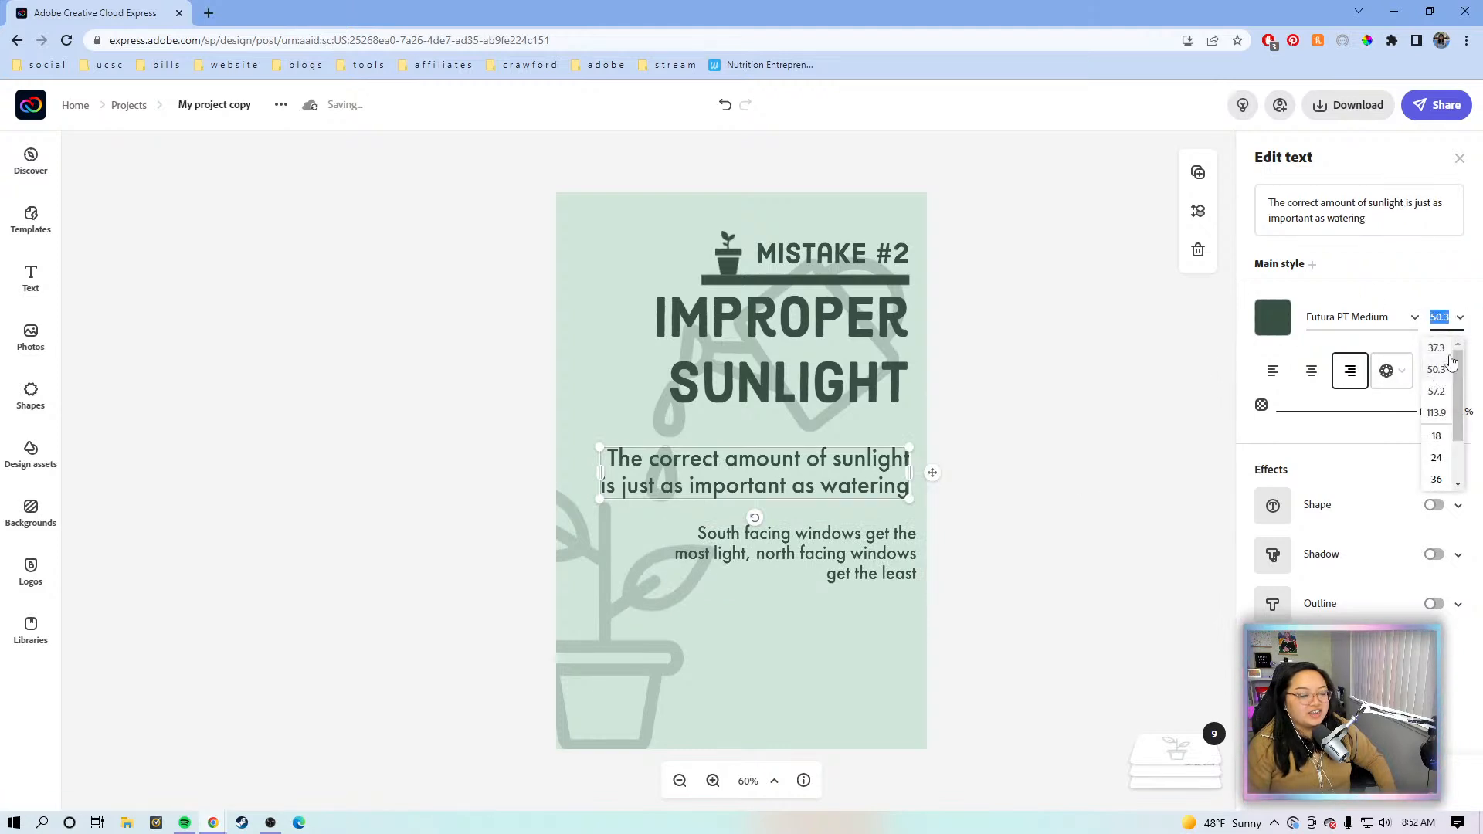
{"action": "left_click", "coordinate": [1437, 348]}
{"action": "left_click_drag", "start_coordinate": [786, 463], "coordinate": [840, 459]}
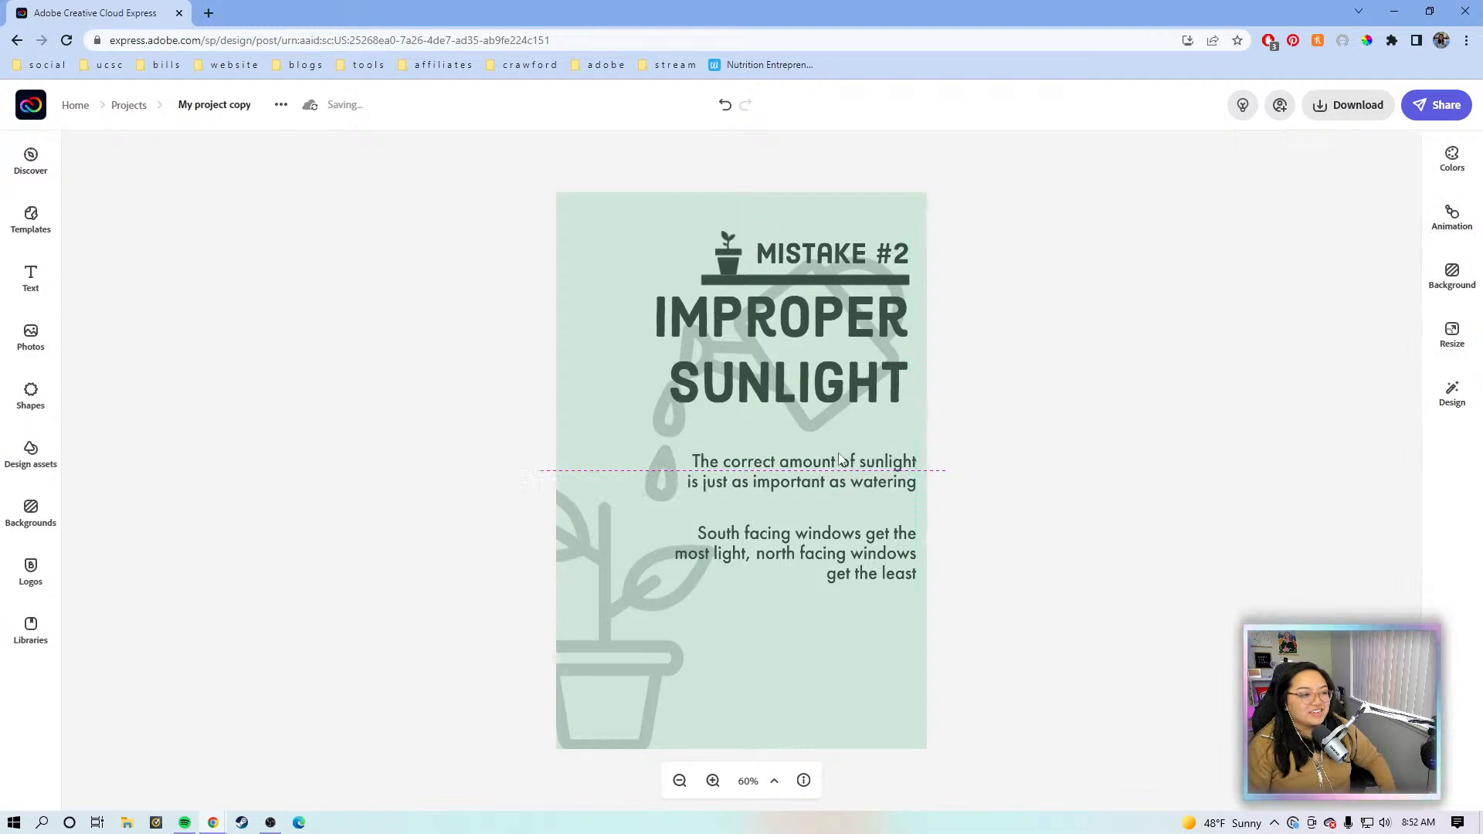
Step: Delete the faded potted plant and watering can drawings from the Mistake #2 page
{"action": "left_click", "coordinate": [670, 629]}
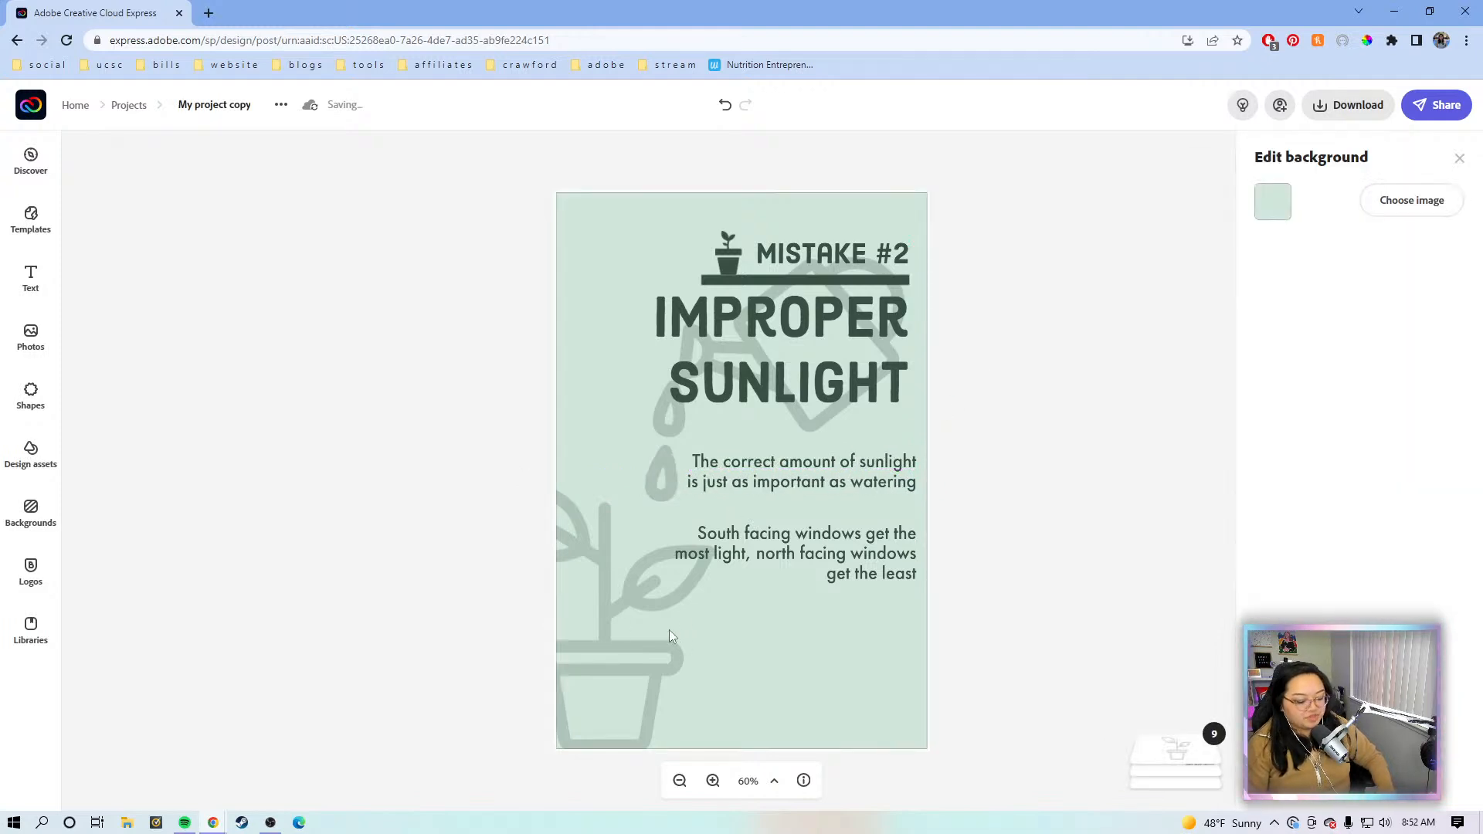
{"action": "left_click", "coordinate": [640, 646]}
{"action": "key", "text": "Escape"}
{"action": "key", "text": "Delete"}
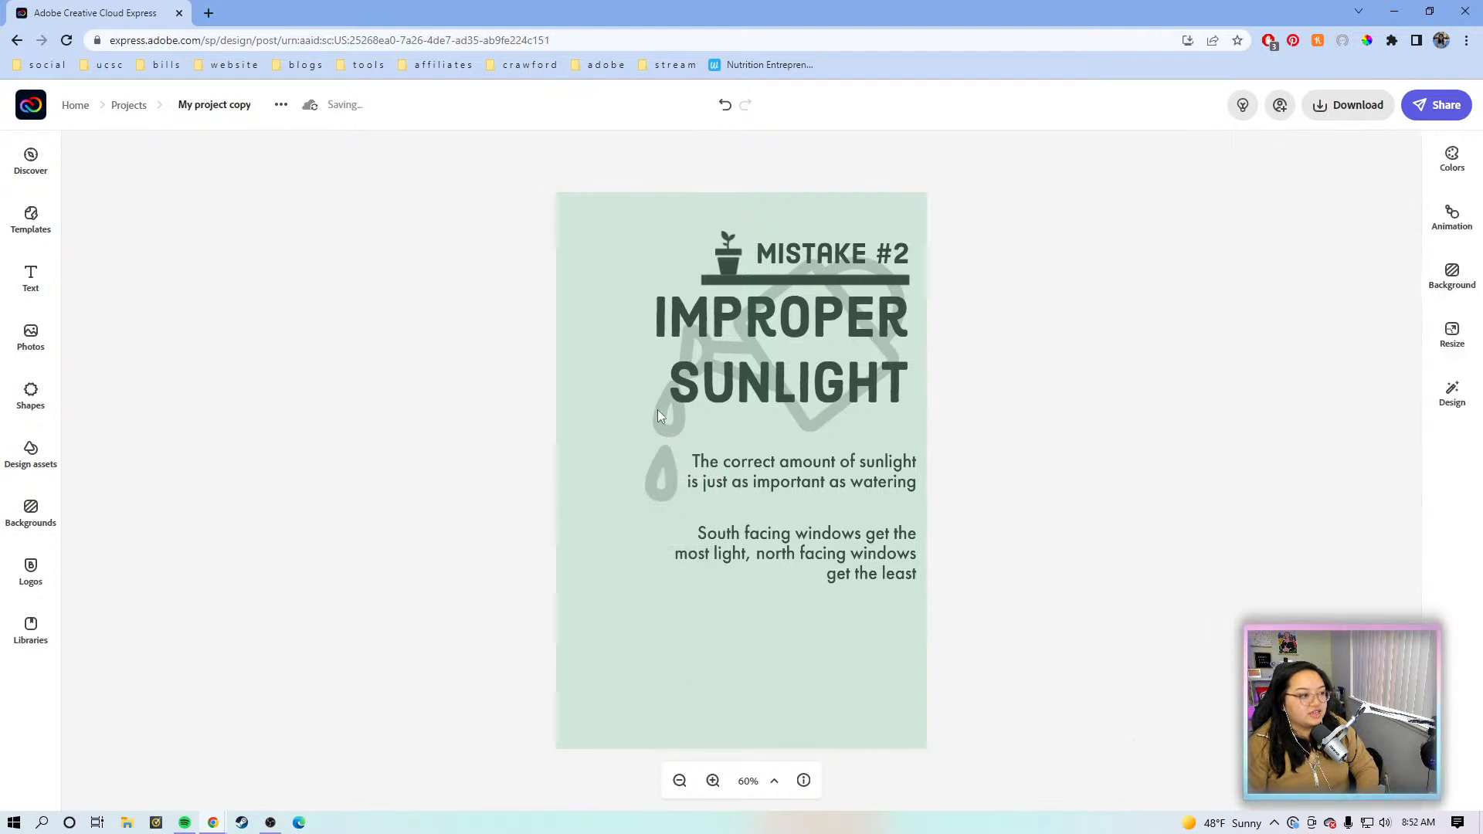
{"action": "left_click", "coordinate": [656, 409]}
{"action": "key", "text": "Delete"}
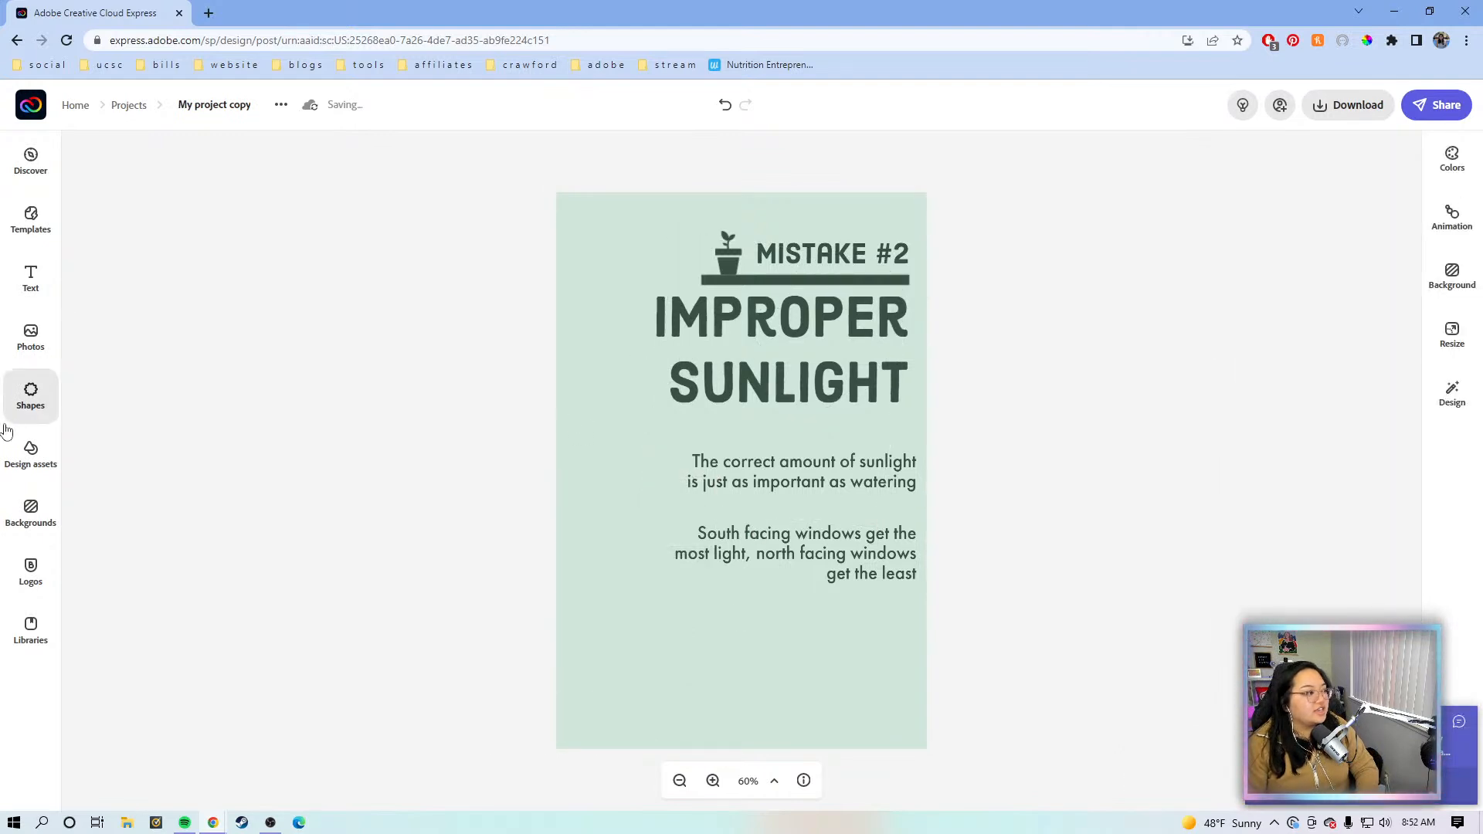
Step: Search the shapes for "sun" and add the hand-drawn outlined sun to the page
{"action": "left_click", "coordinate": [23, 407]}
{"action": "left_click", "coordinate": [159, 199]}
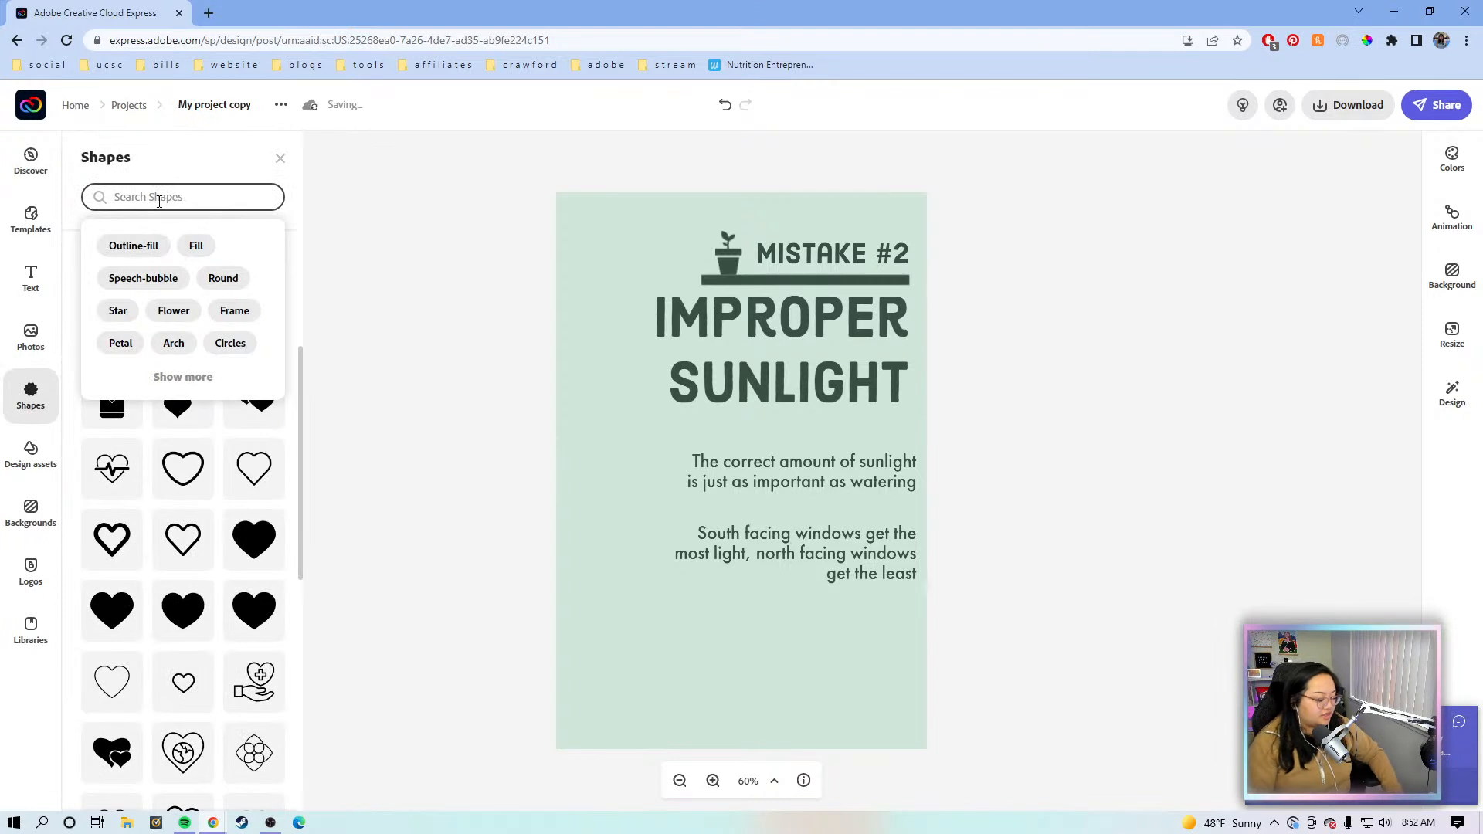
{"action": "type", "text": "sun"}
{"action": "key", "text": "Return"}
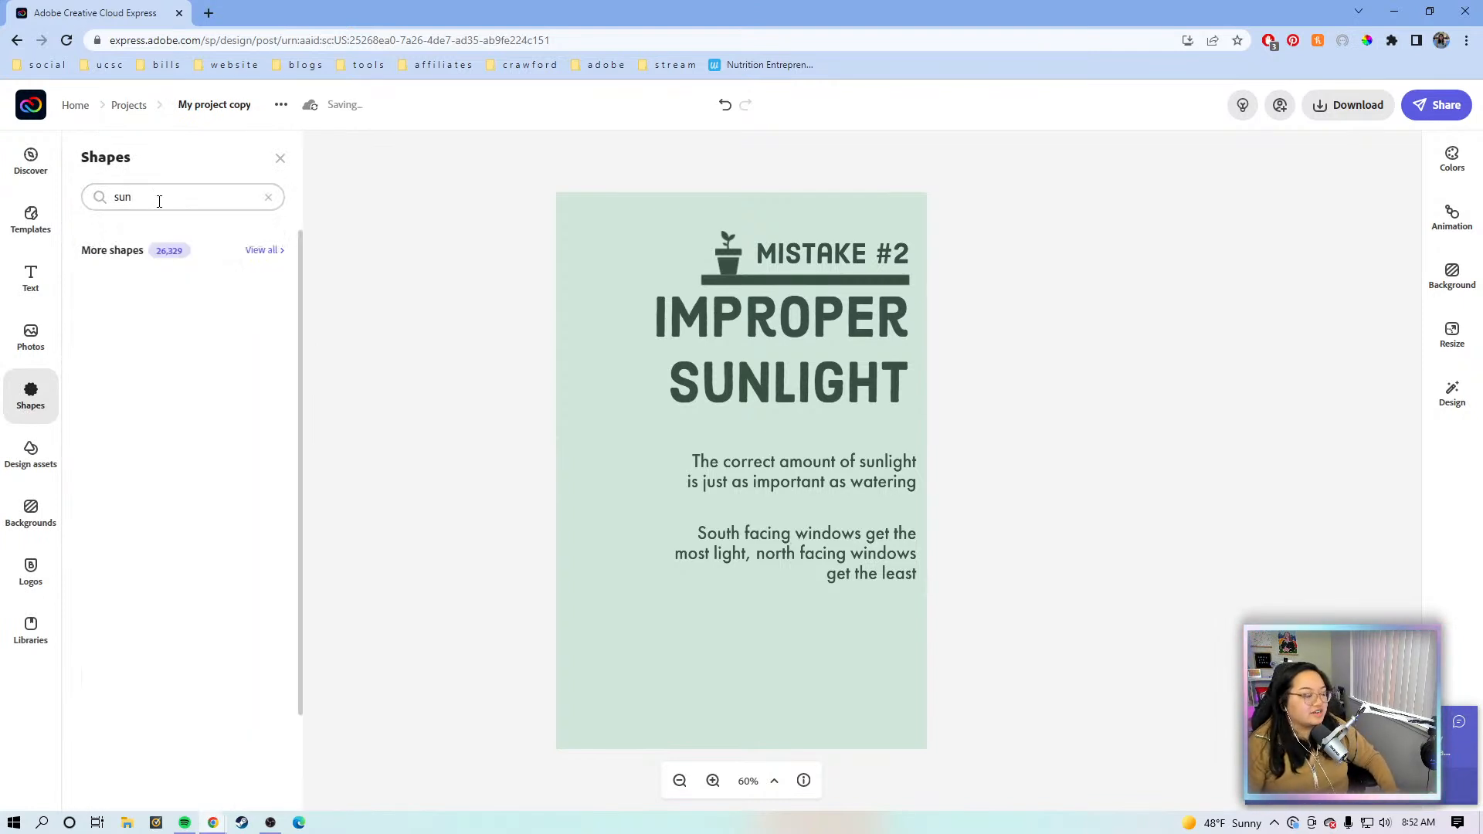
{"action": "scroll", "coordinate": [219, 524], "scroll_direction": "down", "scroll_amount": 2}
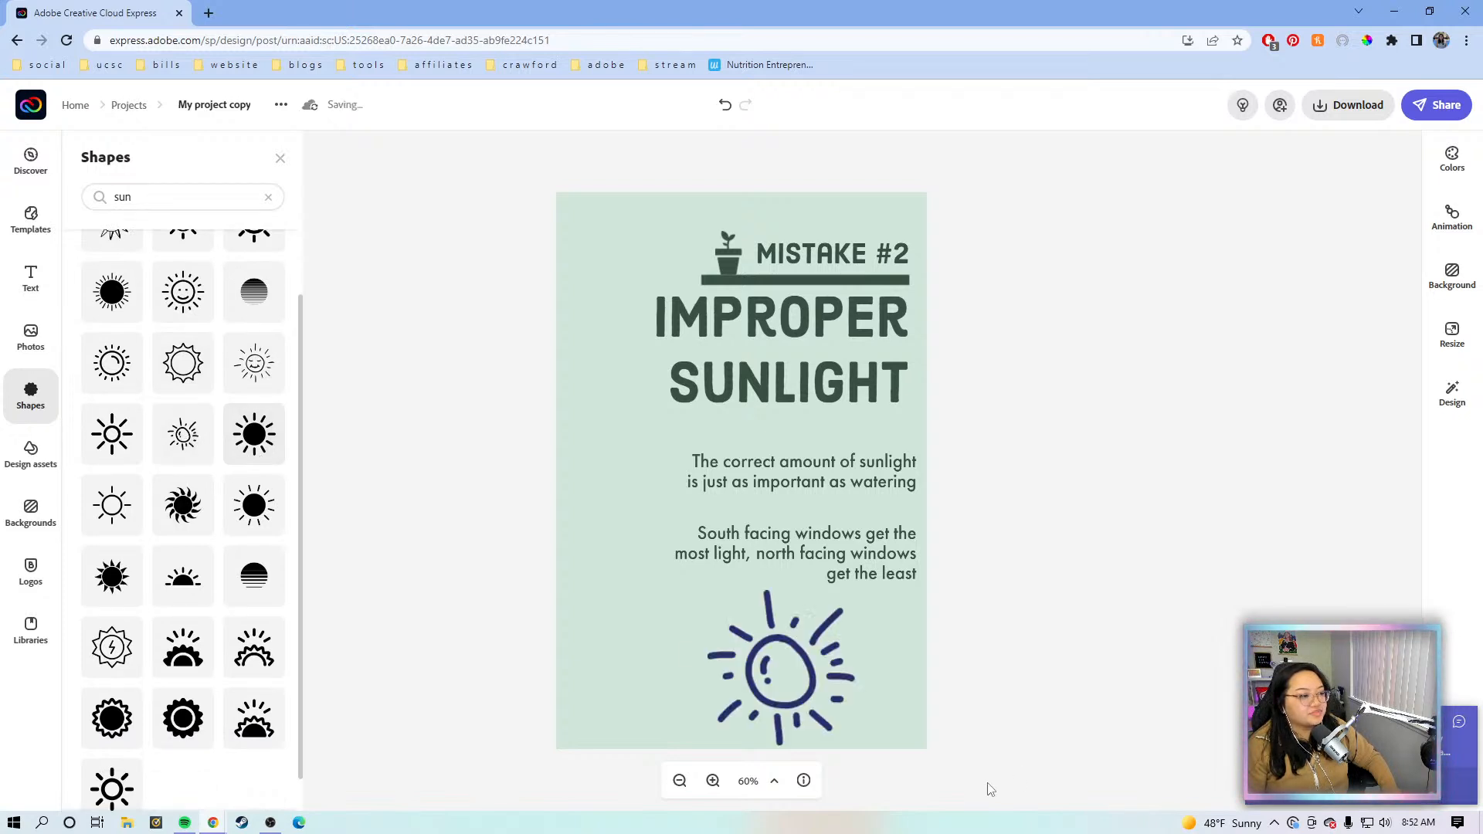
Step: Enlarge the sun drawing to cover much of the page and let it run off the page's left edge
{"action": "left_click_drag", "start_coordinate": [761, 666], "coordinate": [577, 658]}
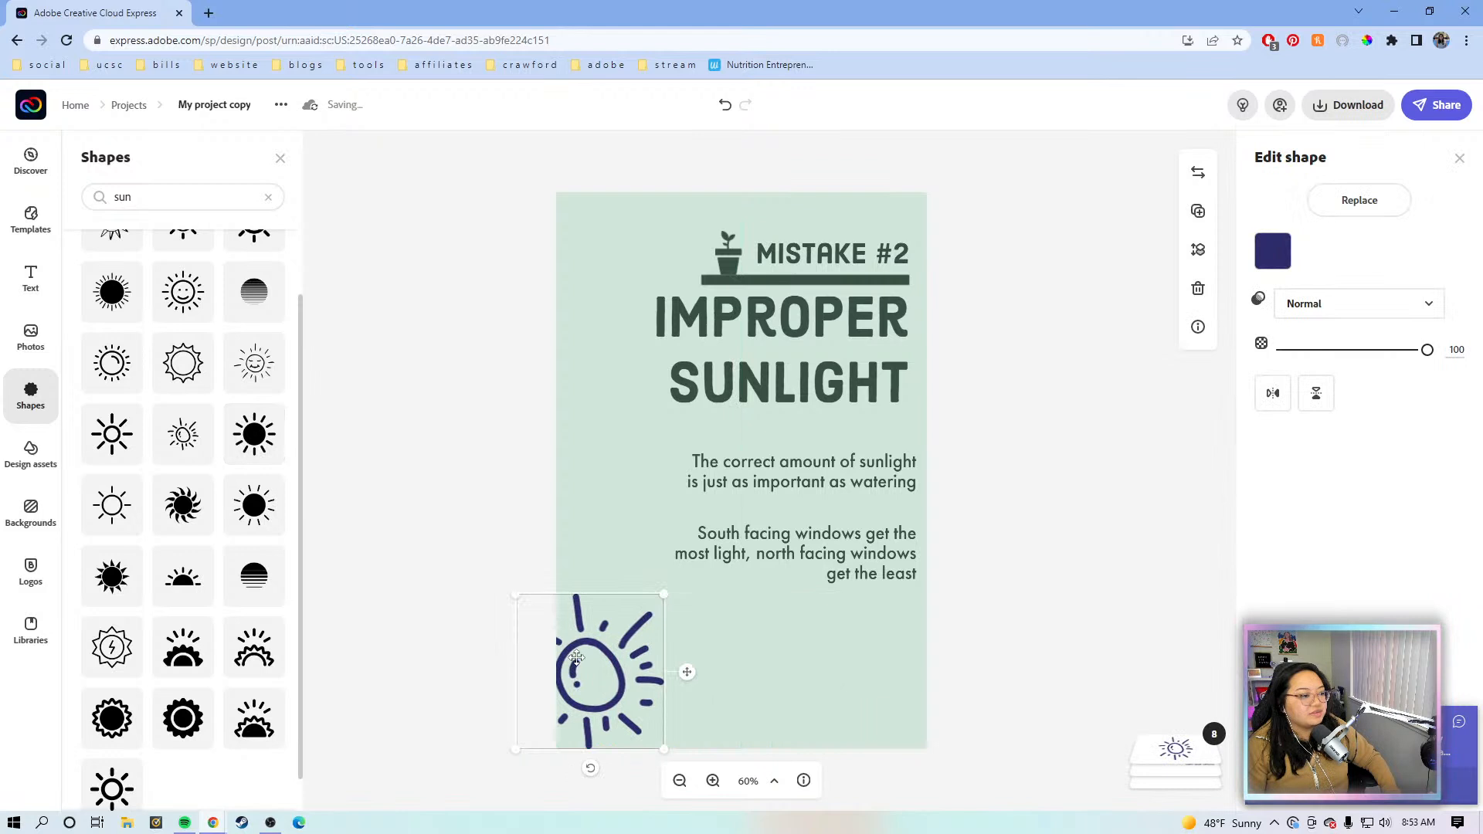
{"action": "left_click_drag", "start_coordinate": [671, 603], "coordinate": [851, 384]}
{"action": "left_click_drag", "start_coordinate": [709, 666], "coordinate": [666, 611]}
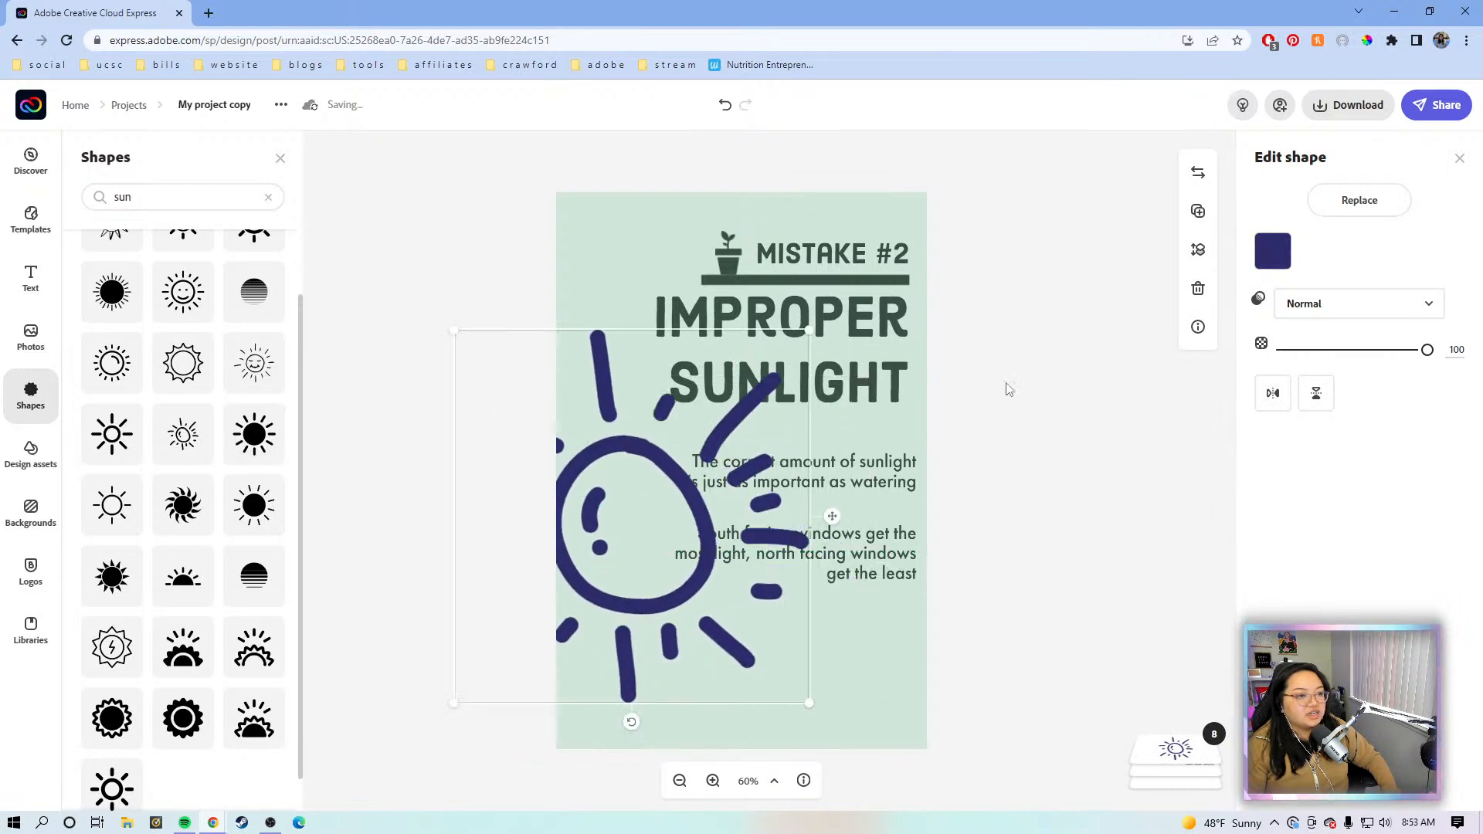
Step: Recolor the sun dark green #385144 and lower its opacity to 12
{"action": "left_click", "coordinate": [1273, 251]}
{"action": "left_click", "coordinate": [1318, 419]}
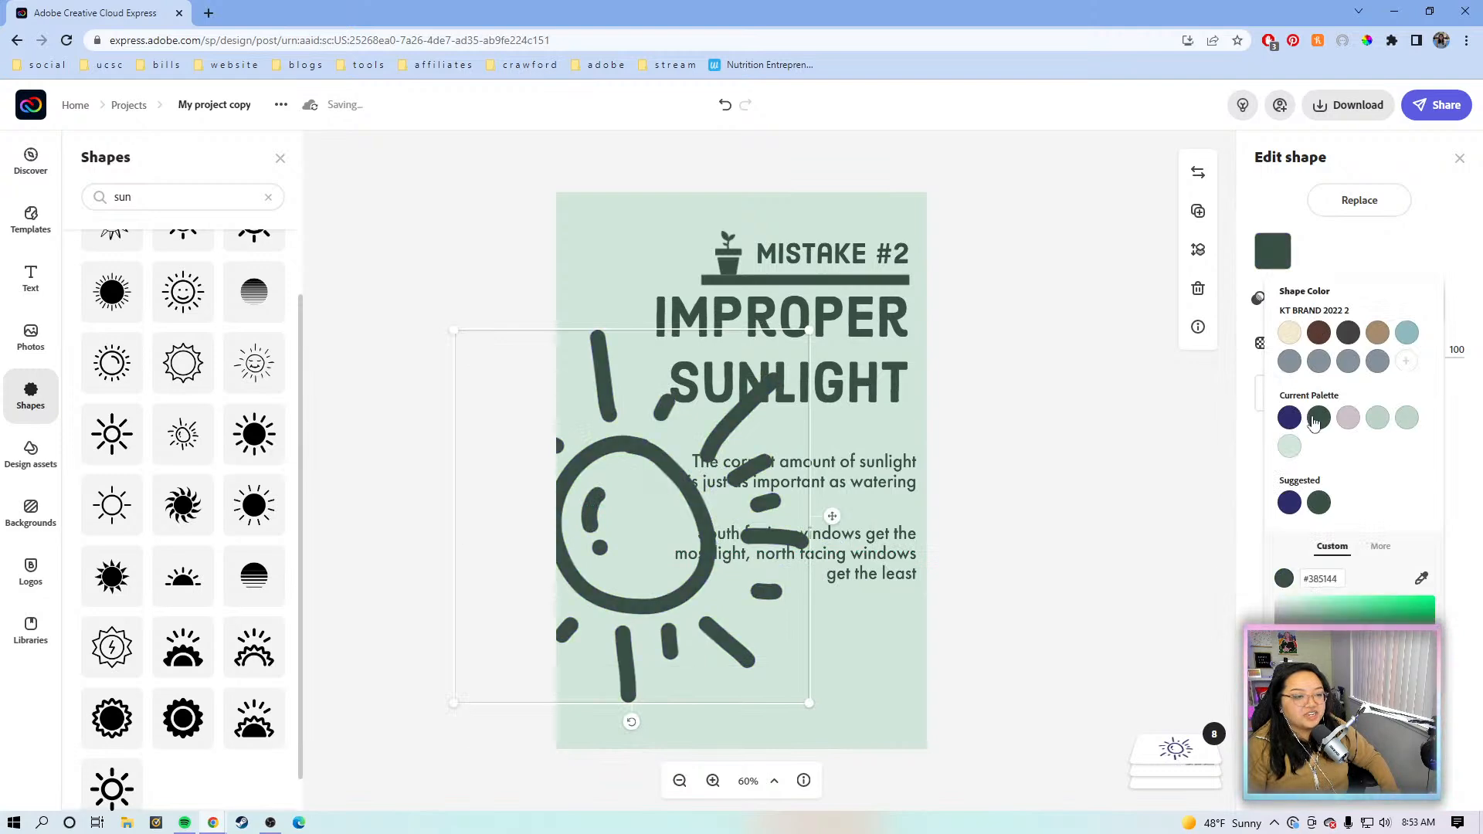
{"action": "left_click", "coordinate": [1460, 439]}
{"action": "left_click_drag", "start_coordinate": [1305, 361], "coordinate": [1294, 361]}
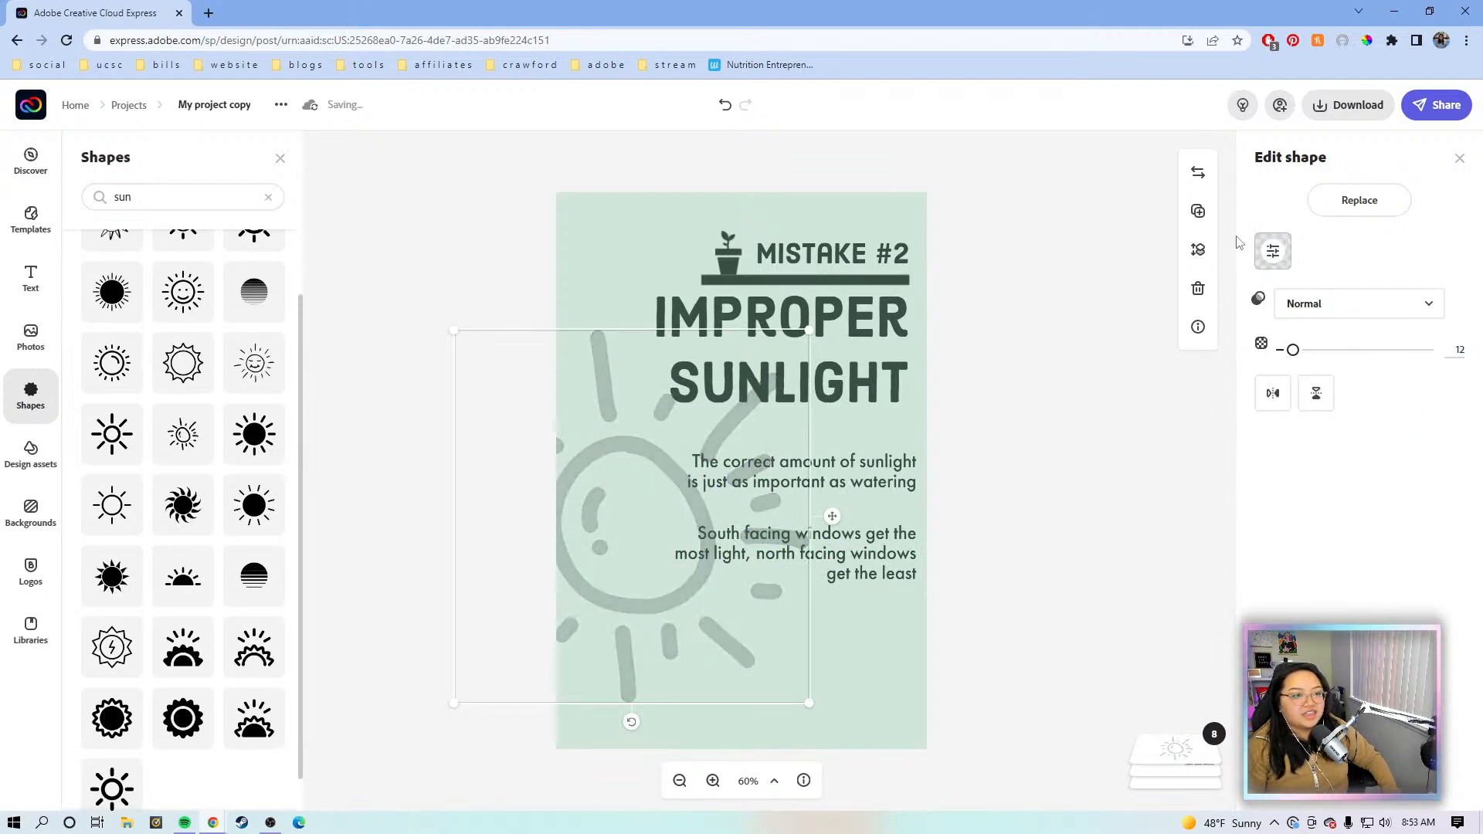
Step: Send the sun behind the text and shift it further off the page's left edge, enlarging it slightly
{"action": "left_click", "coordinate": [1198, 250]}
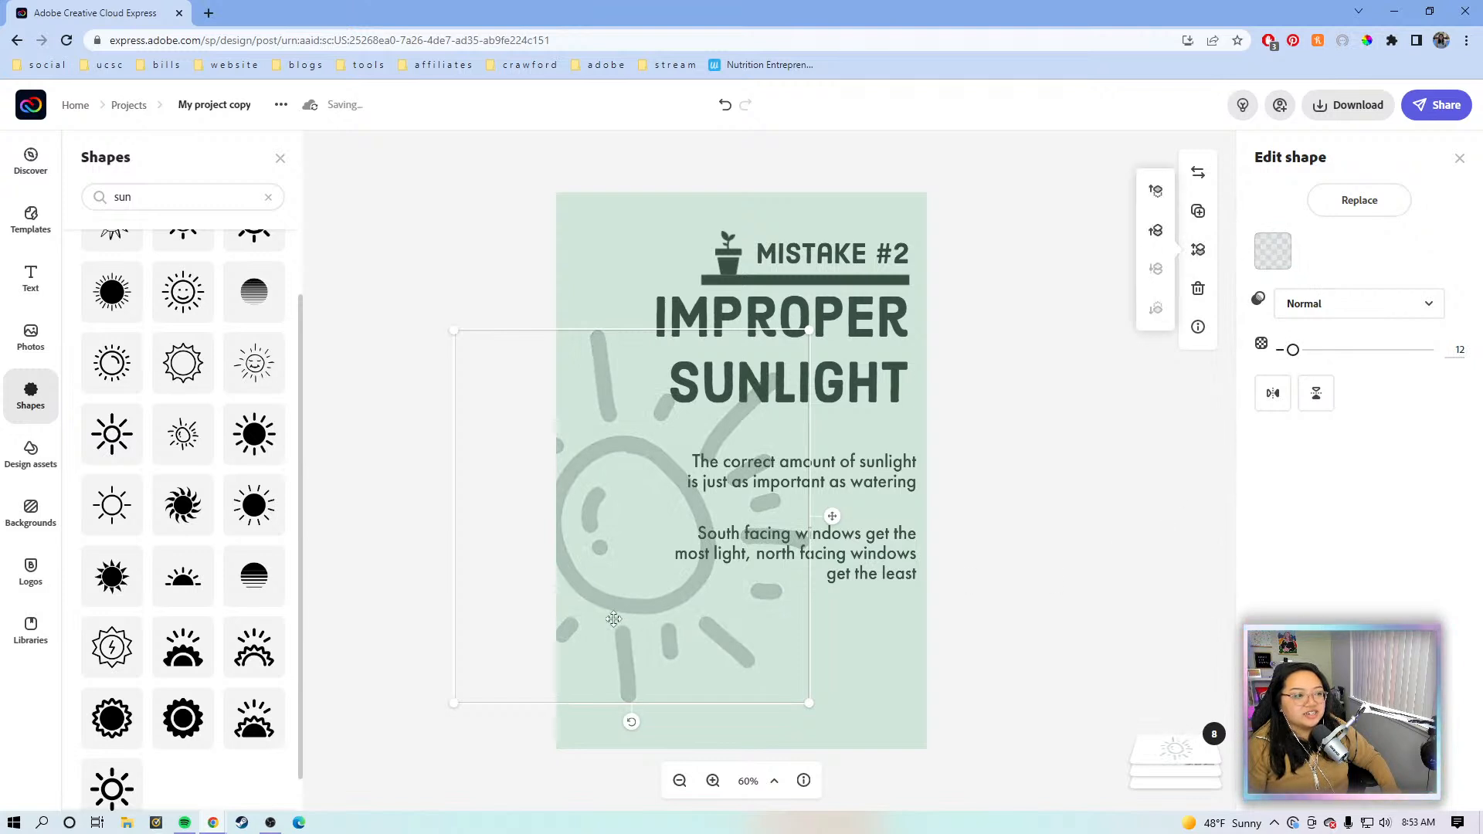
{"action": "left_click_drag", "start_coordinate": [617, 596], "coordinate": [577, 615]}
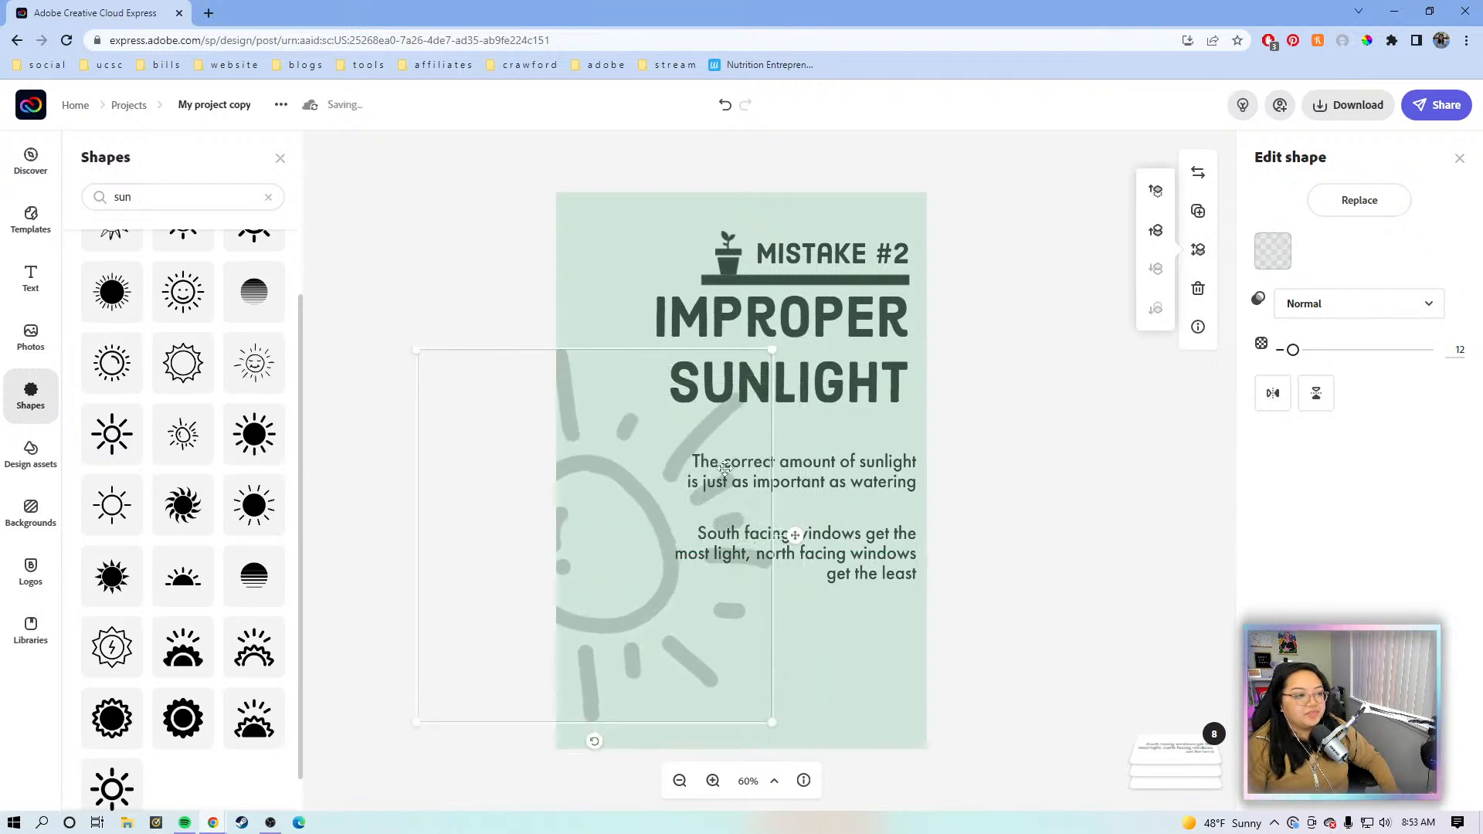
{"action": "left_click", "coordinate": [771, 354]}
{"action": "left_click", "coordinate": [637, 491]}
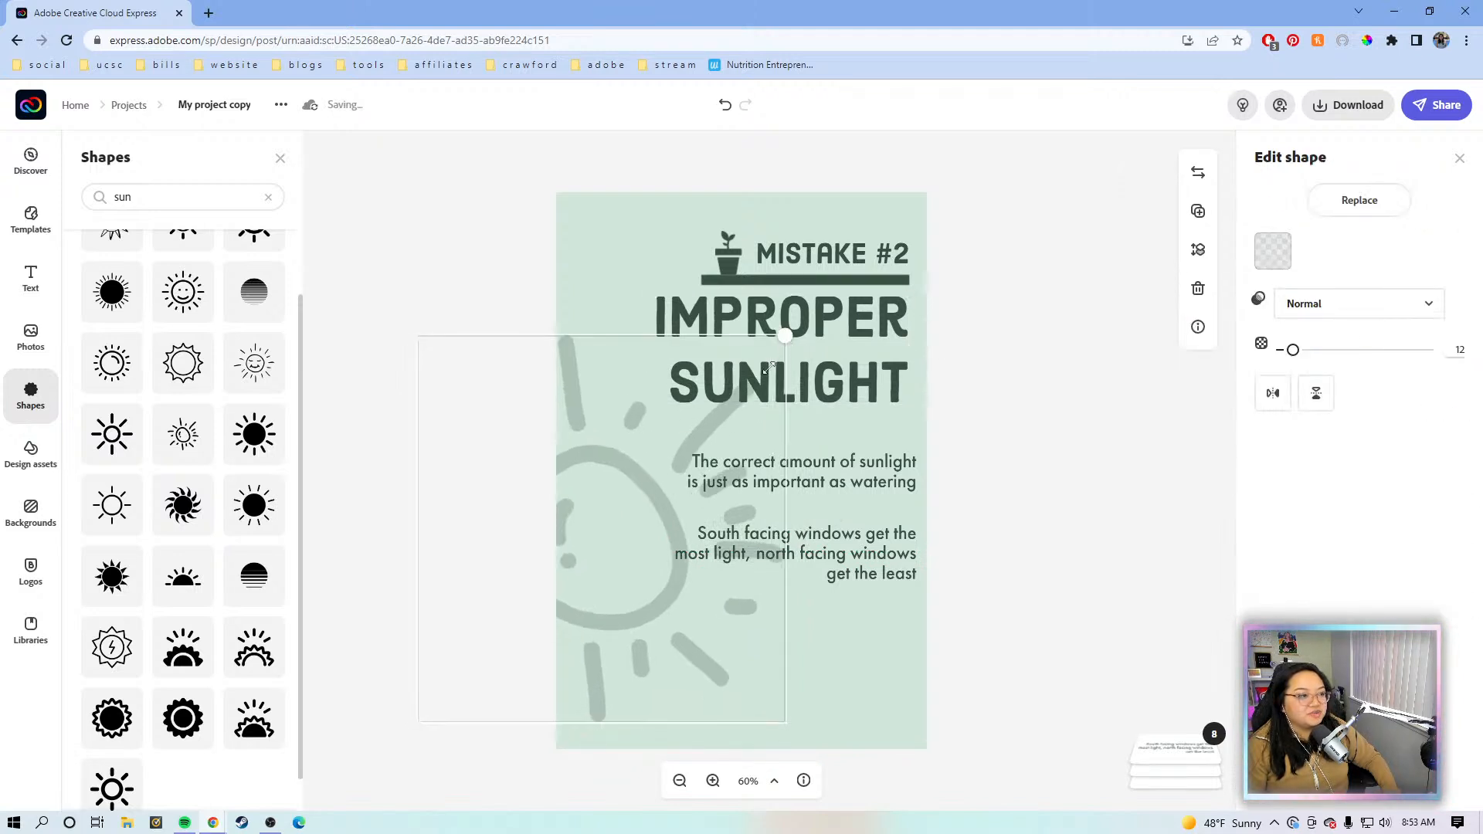
{"action": "mouse_move", "coordinate": [629, 530]}
{"action": "left_mouse_down"}
{"action": "mouse_move", "coordinate": [613, 572]}
{"action": "mouse_move", "coordinate": [622, 525]}
{"action": "mouse_move", "coordinate": [644, 519]}
{"action": "left_mouse_up"}
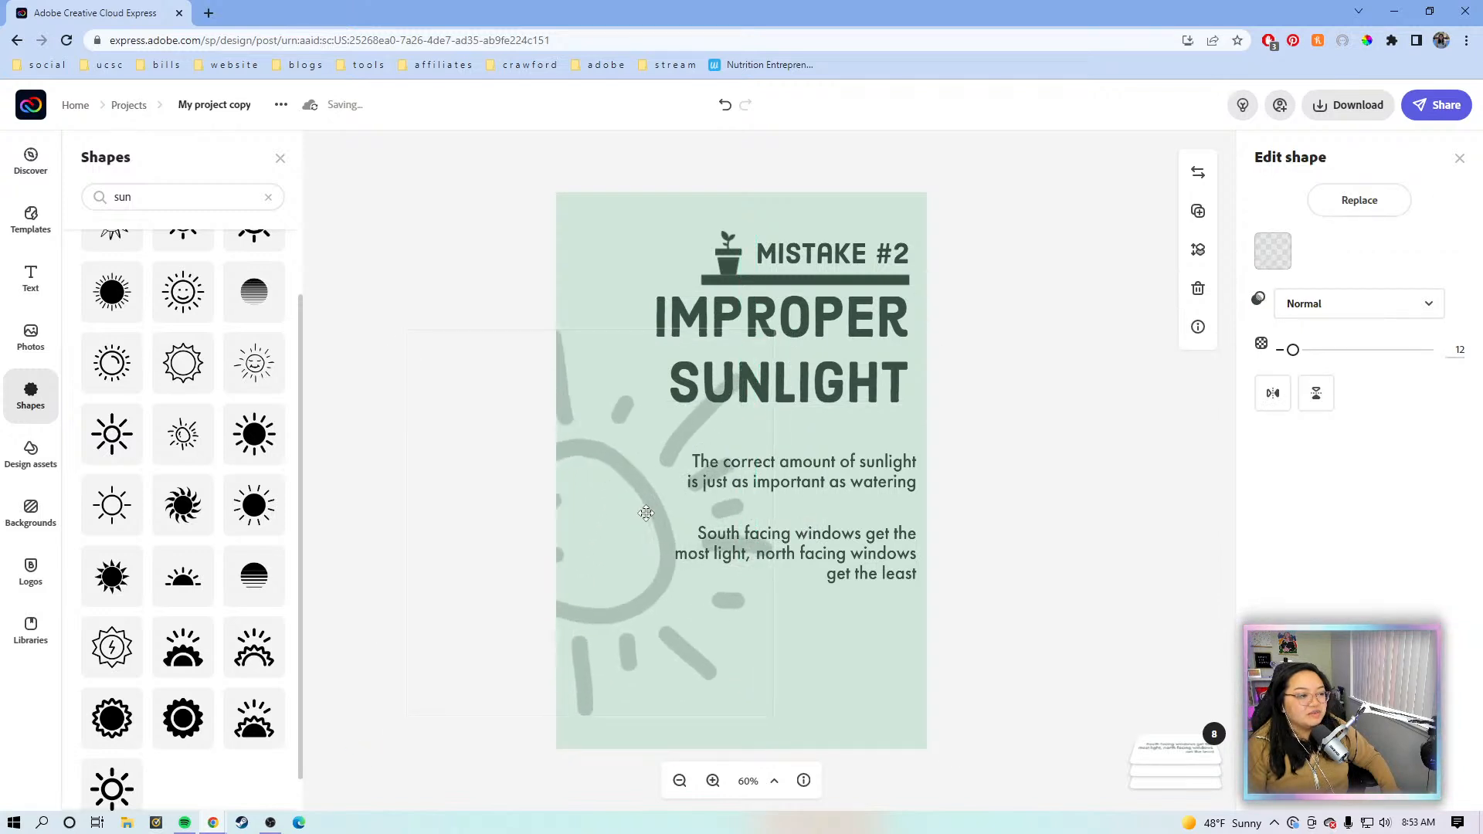
{"action": "left_click", "coordinate": [998, 485]}
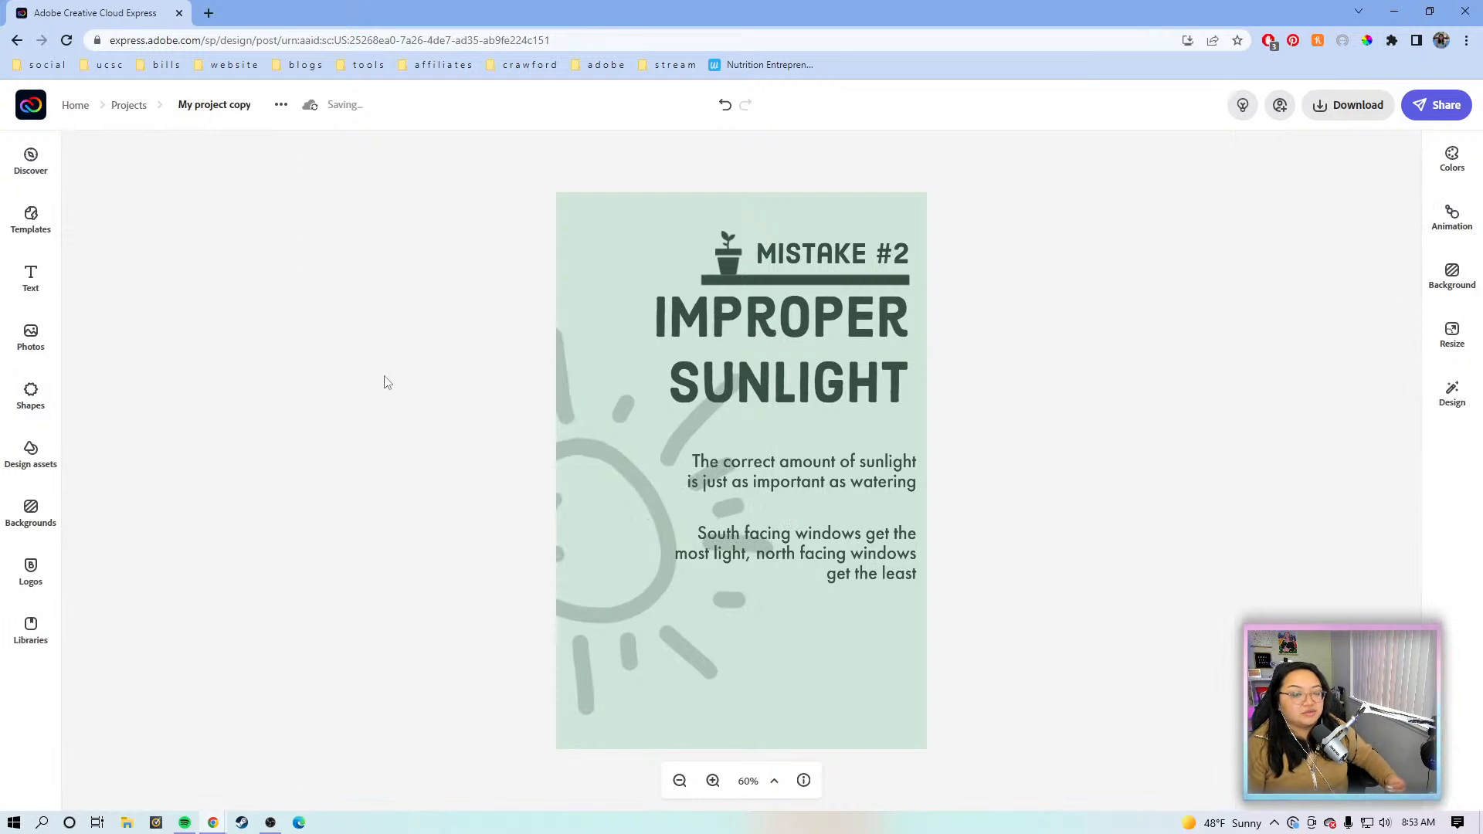
Step: Return to the home page and open the recent project with the "3 Common mistakes new plant parents make" cover
{"action": "left_click", "coordinate": [29, 106]}
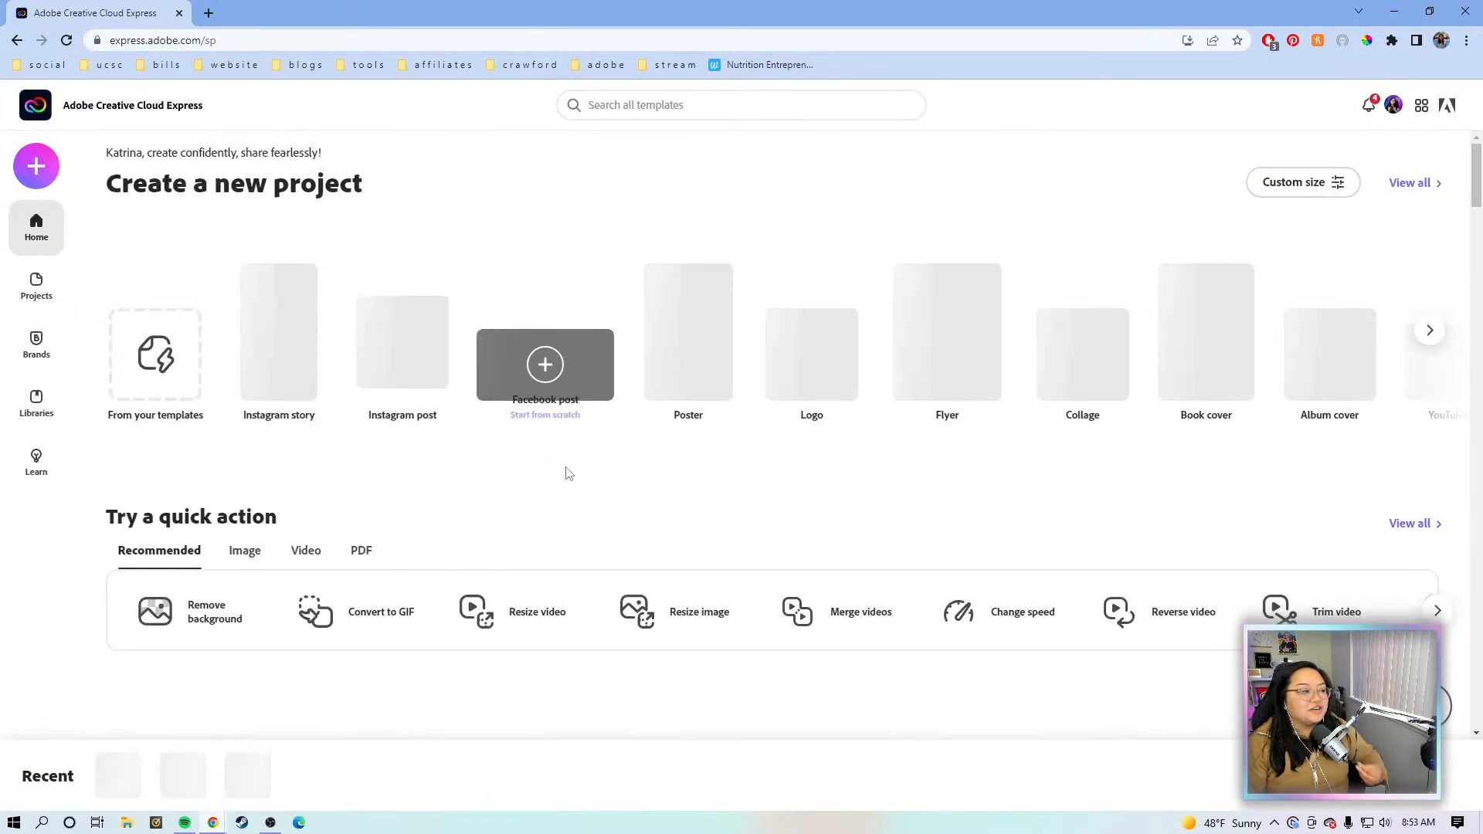
{"action": "scroll", "coordinate": [599, 456], "scroll_direction": "down", "scroll_amount": 3}
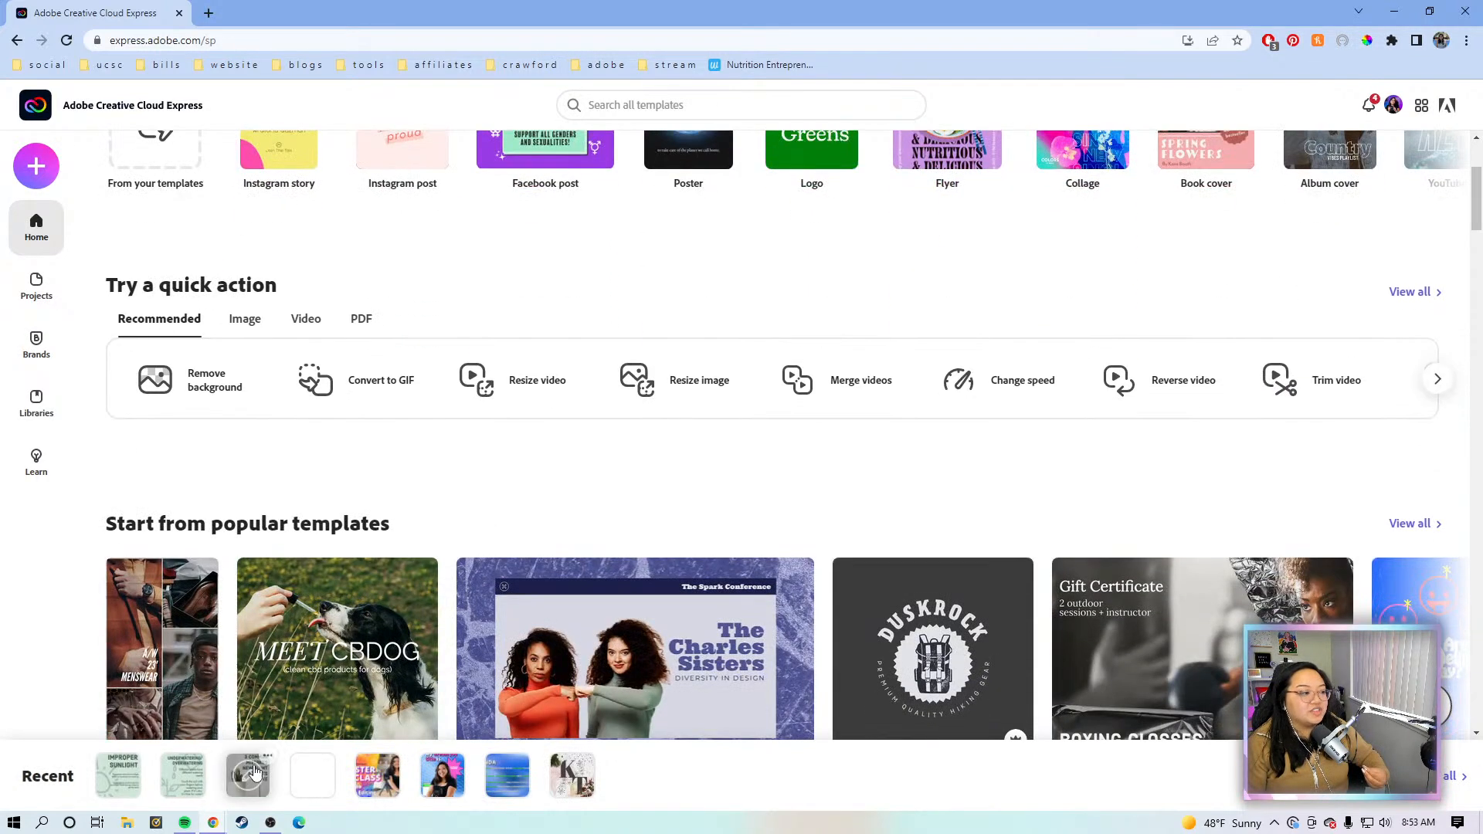
{"action": "left_click", "coordinate": [257, 771]}
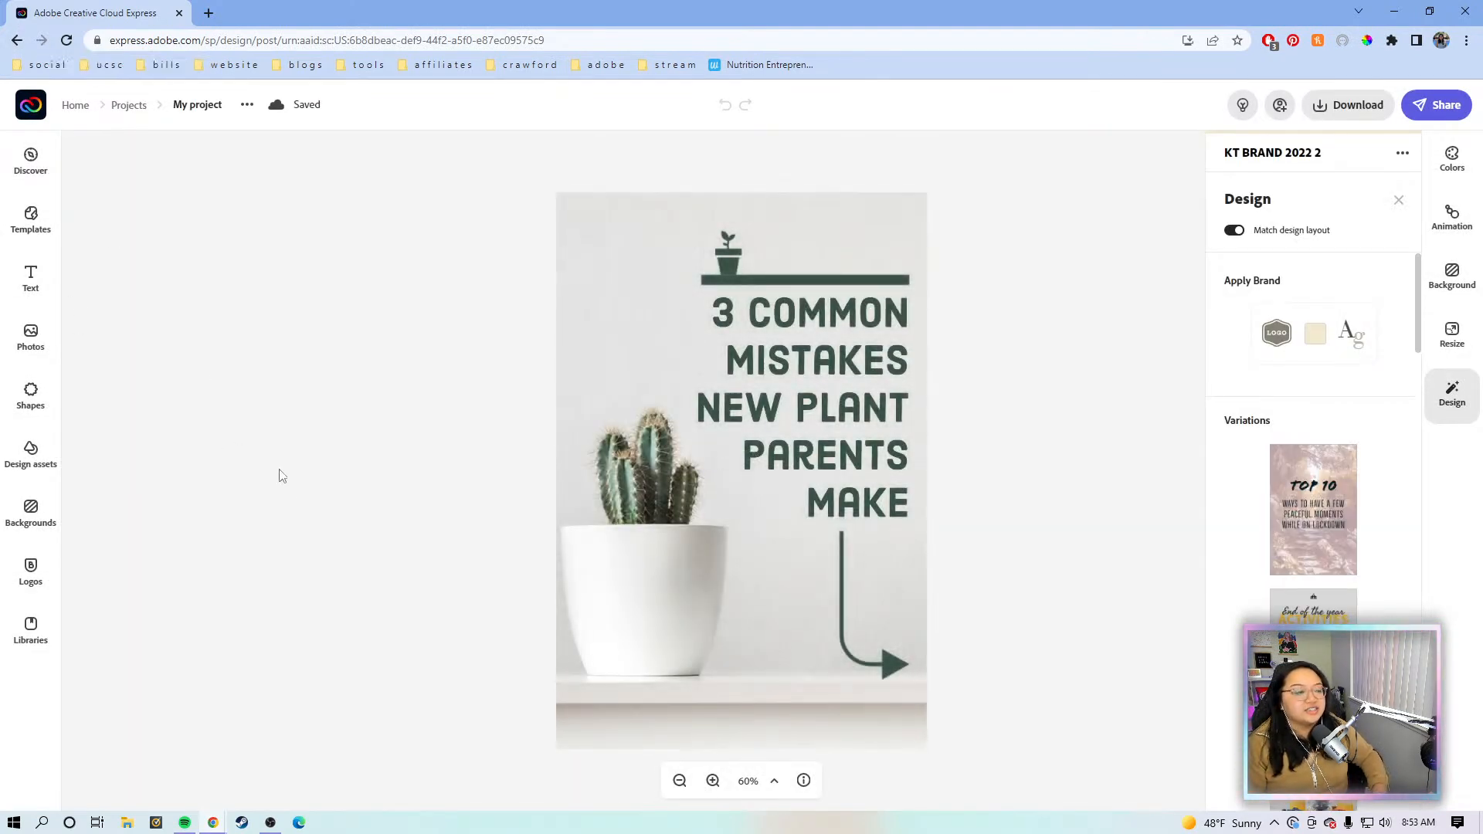
Step: Replace the cover's background photo with the cactus in a metal bucket
{"action": "left_click", "coordinate": [599, 564]}
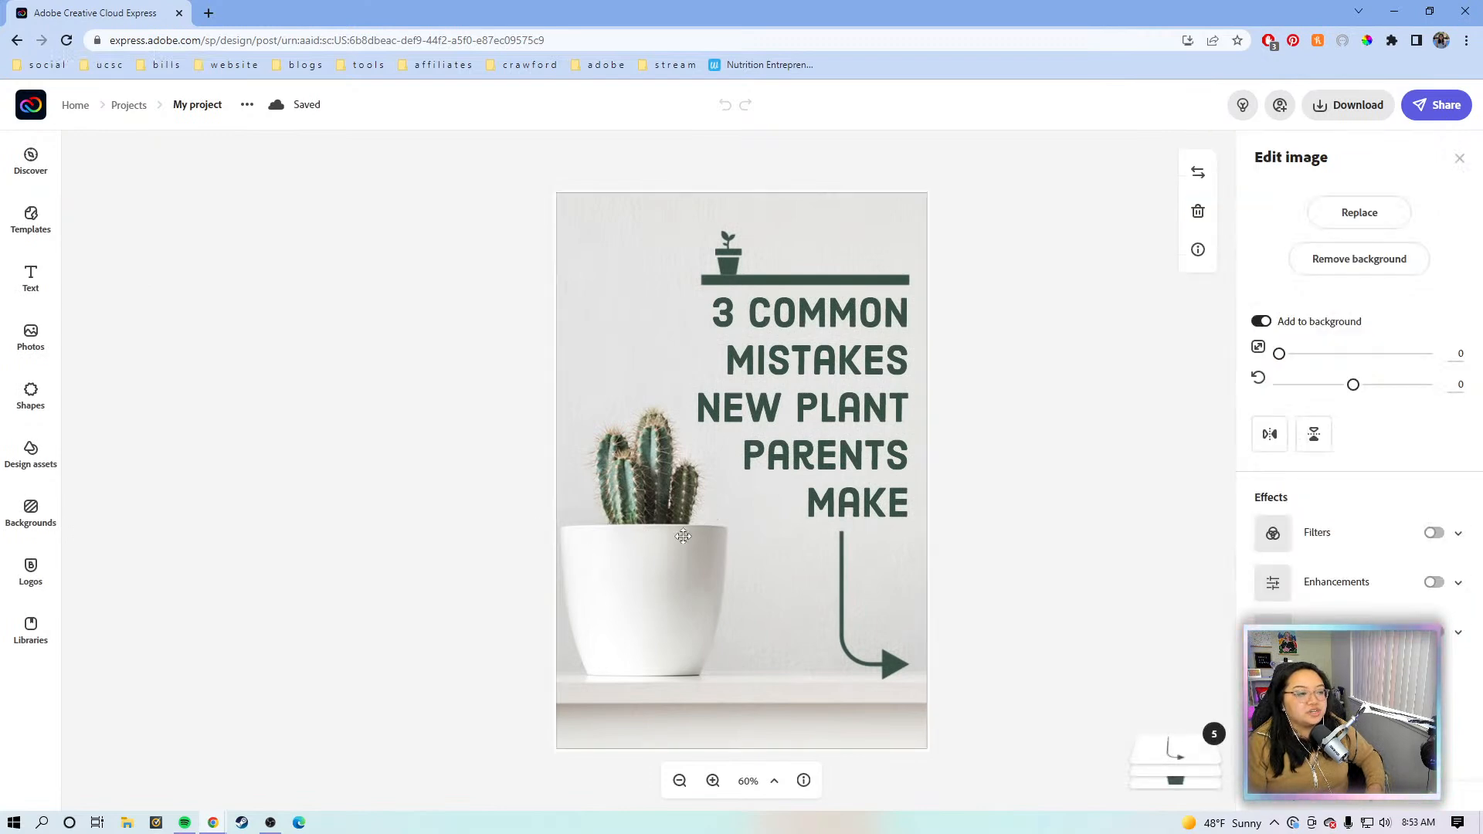
{"action": "left_click_drag", "start_coordinate": [630, 511], "coordinate": [735, 448]}
{"action": "left_click_drag", "start_coordinate": [636, 518], "coordinate": [1457, 624]}
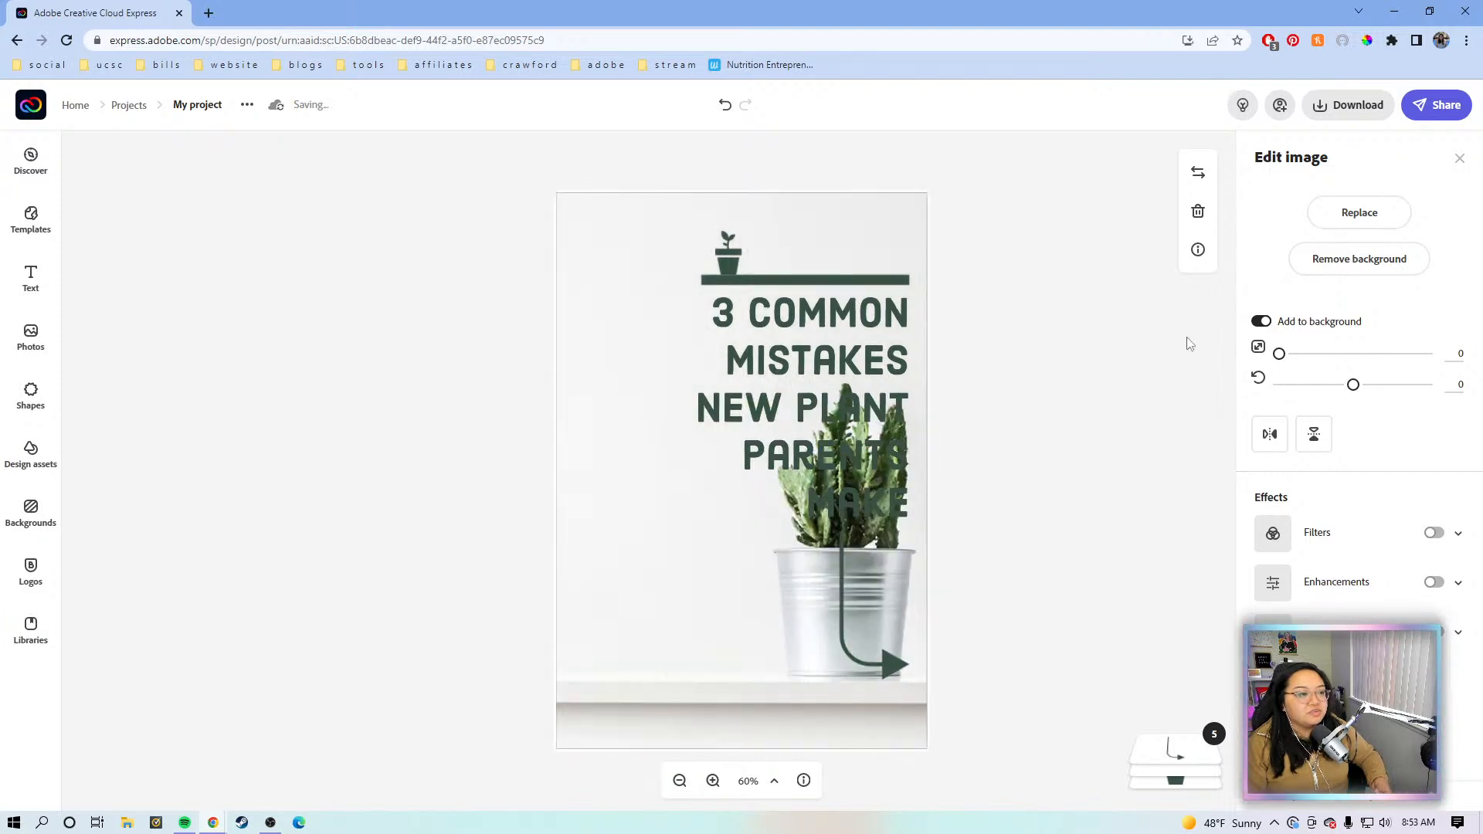
Step: Move the heading with its plant-and-shelf graphic to the page's upper left, and delete the curved arrow
{"action": "left_click_drag", "start_coordinate": [1031, 350], "coordinate": [635, 212]}
{"action": "left_click_drag", "start_coordinate": [757, 320], "coordinate": [639, 319]}
{"action": "left_click", "coordinate": [881, 655]}
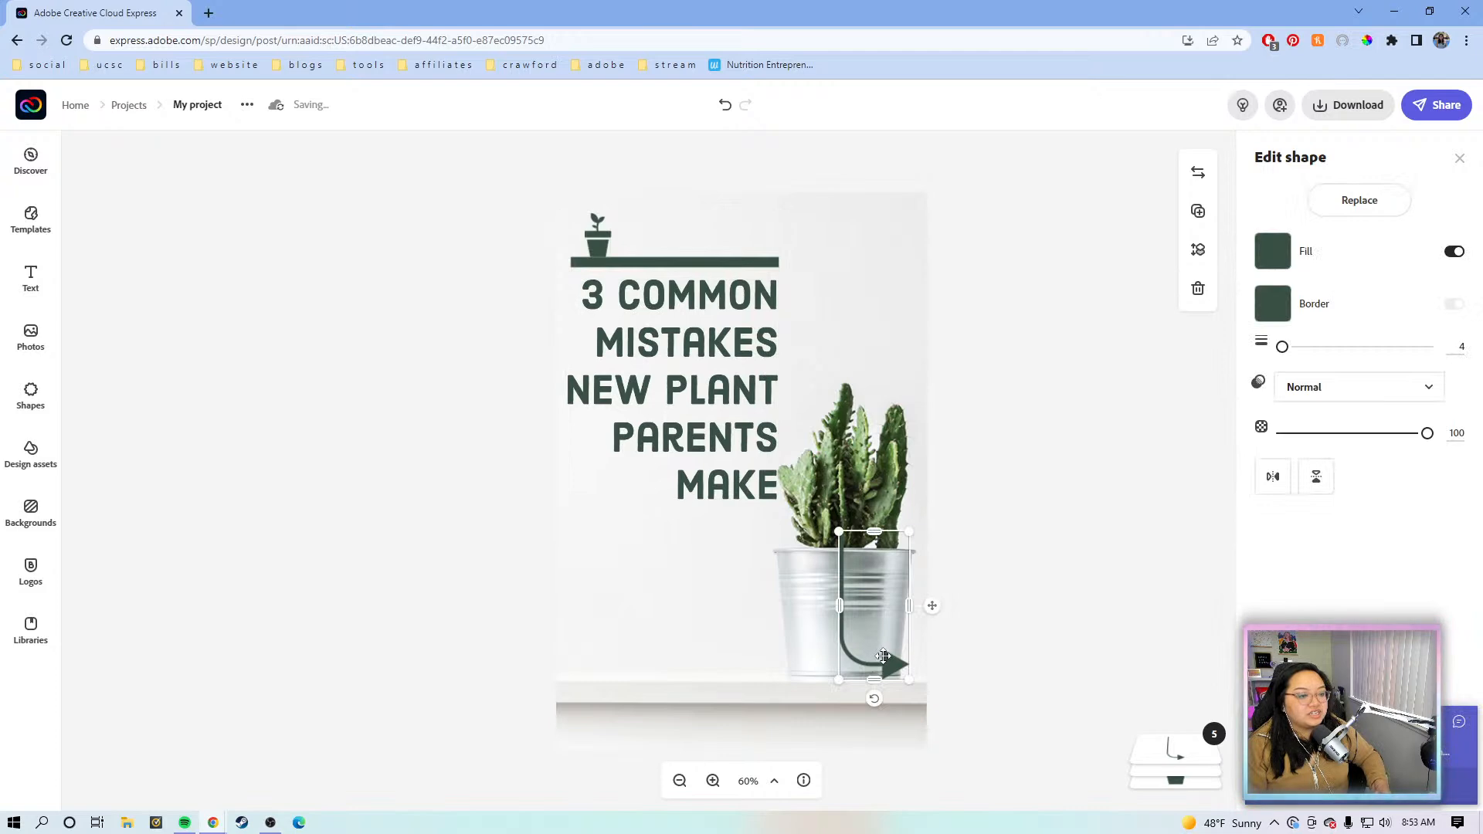
{"action": "key", "text": "Delete"}
Step: Replace the heading text with "FOLLOW ME FOR MORE PLANT PARENT TIPS"
{"action": "left_click", "coordinate": [694, 374]}
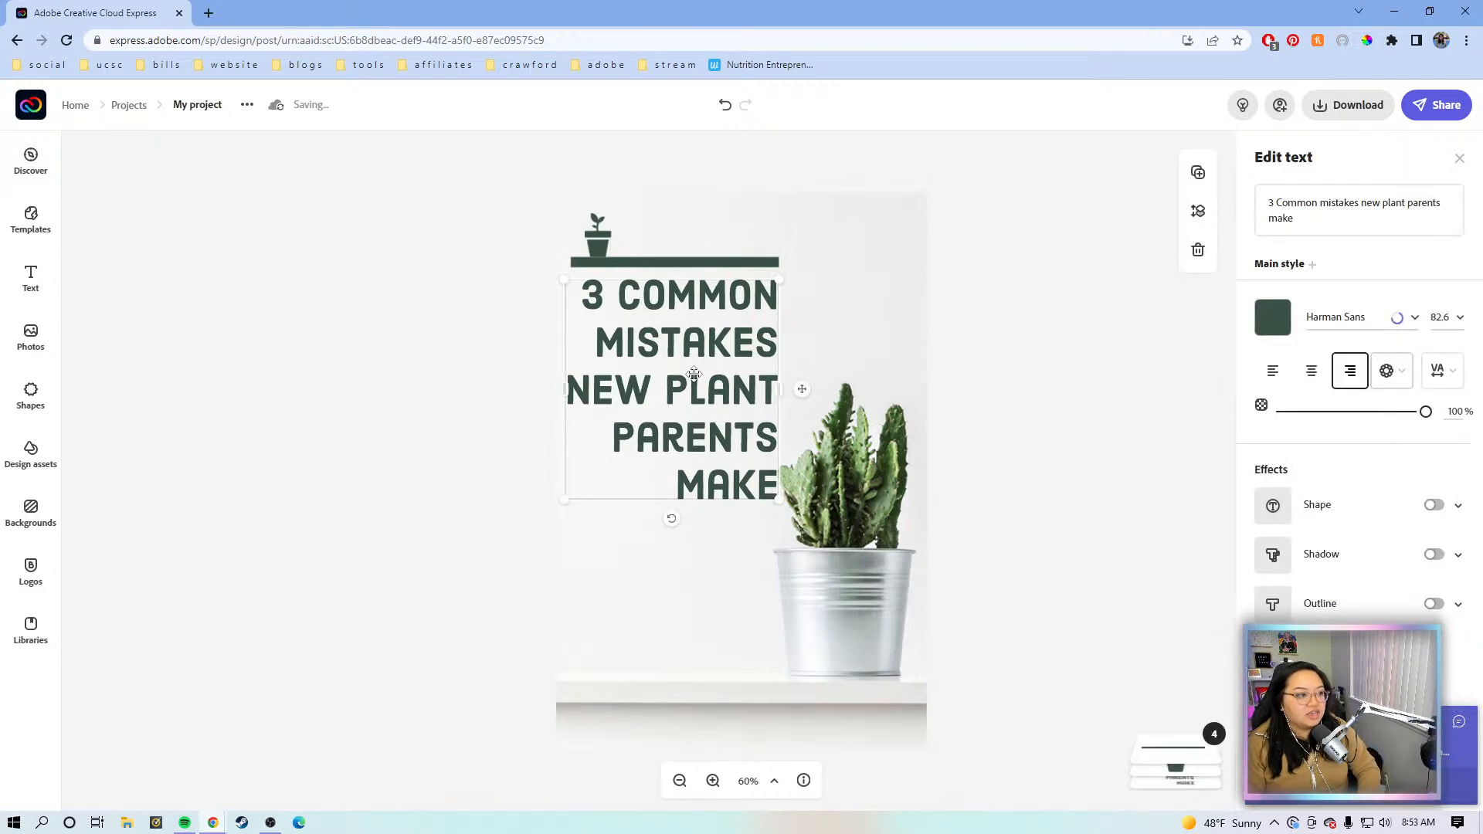
{"action": "left_click", "coordinate": [1337, 231]}
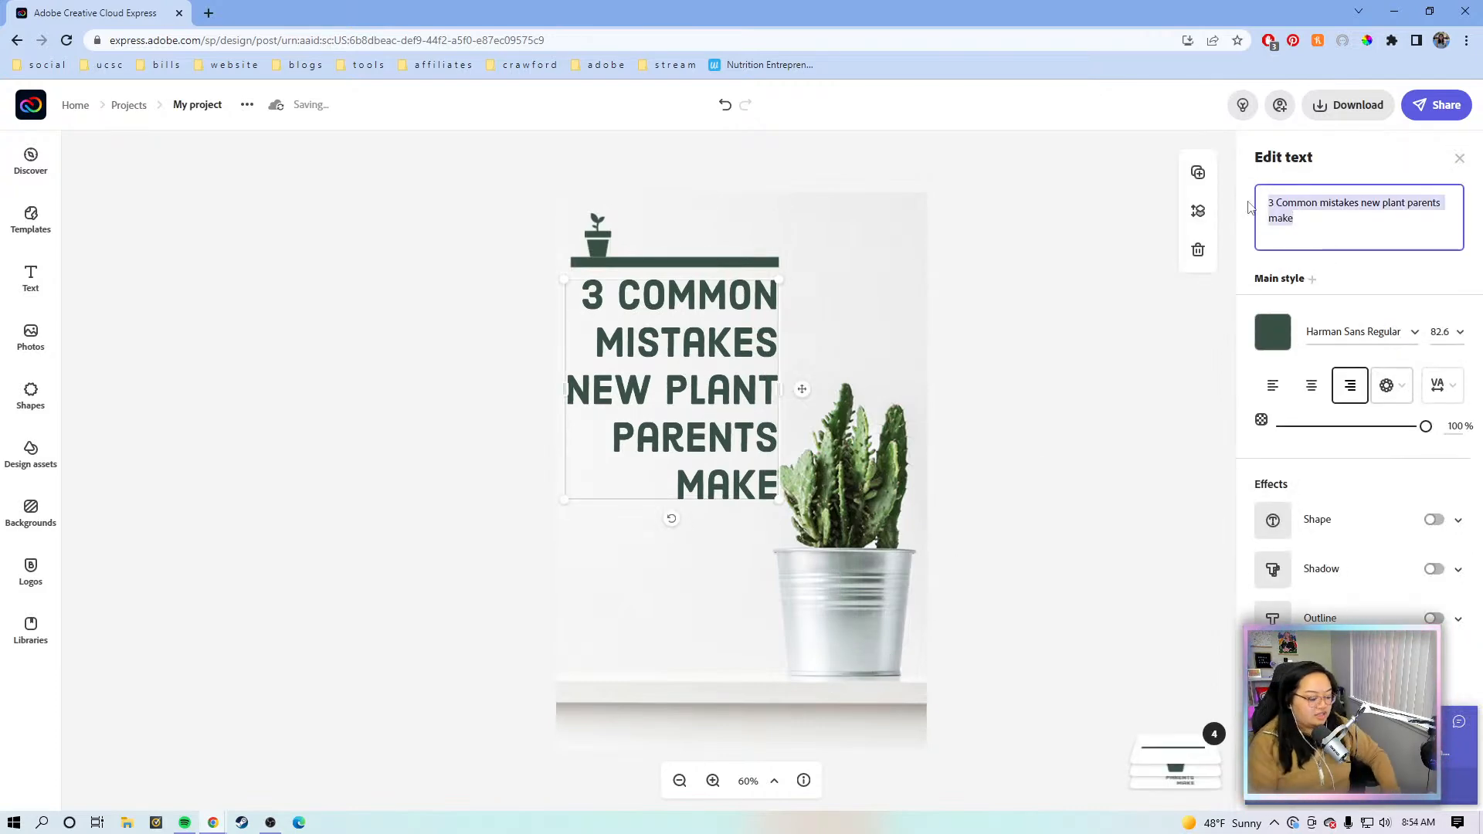
{"action": "type", "text": "FOL"}
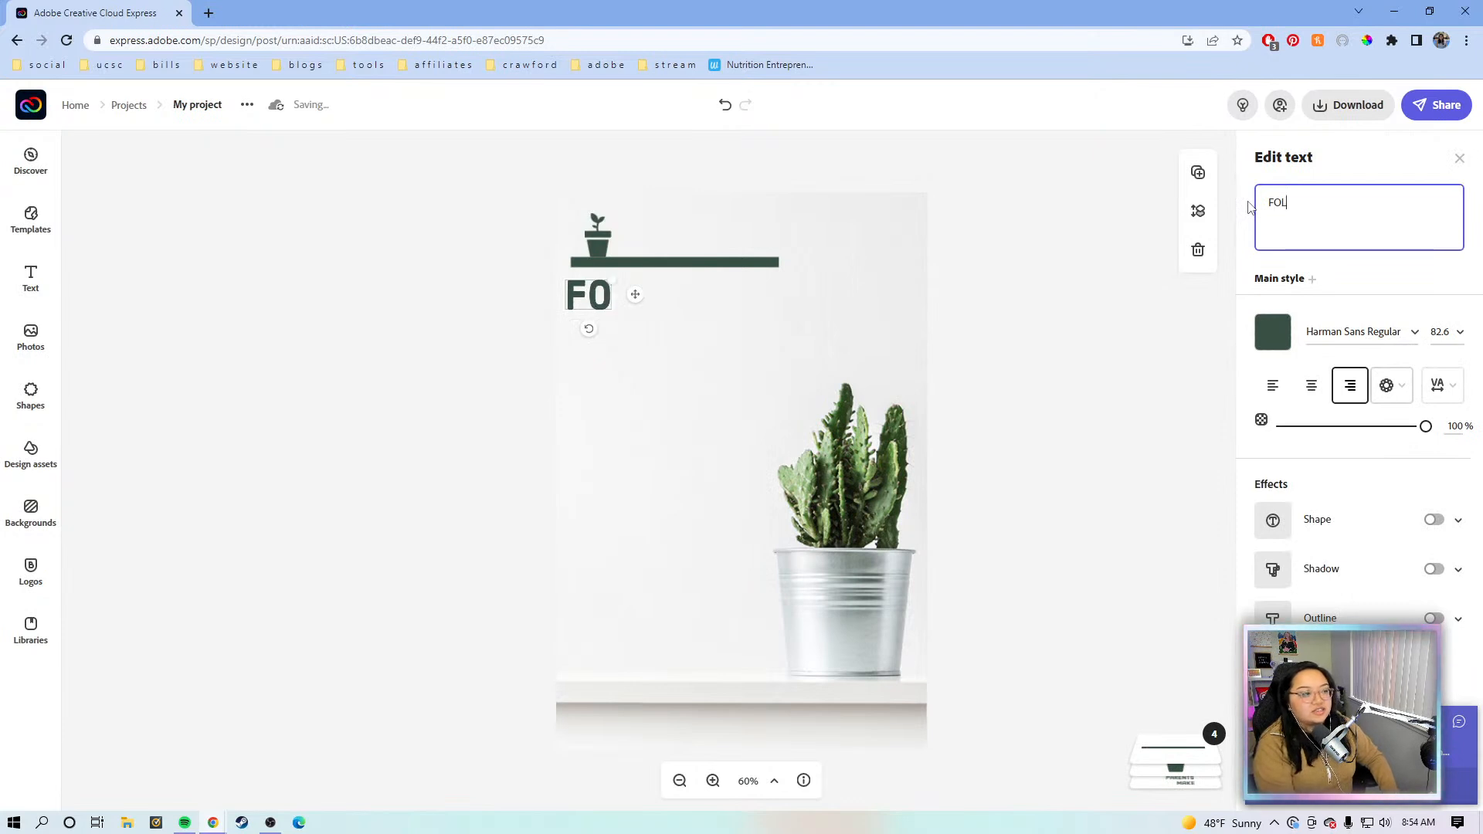
{"action": "type", "text": "LOW ME"}
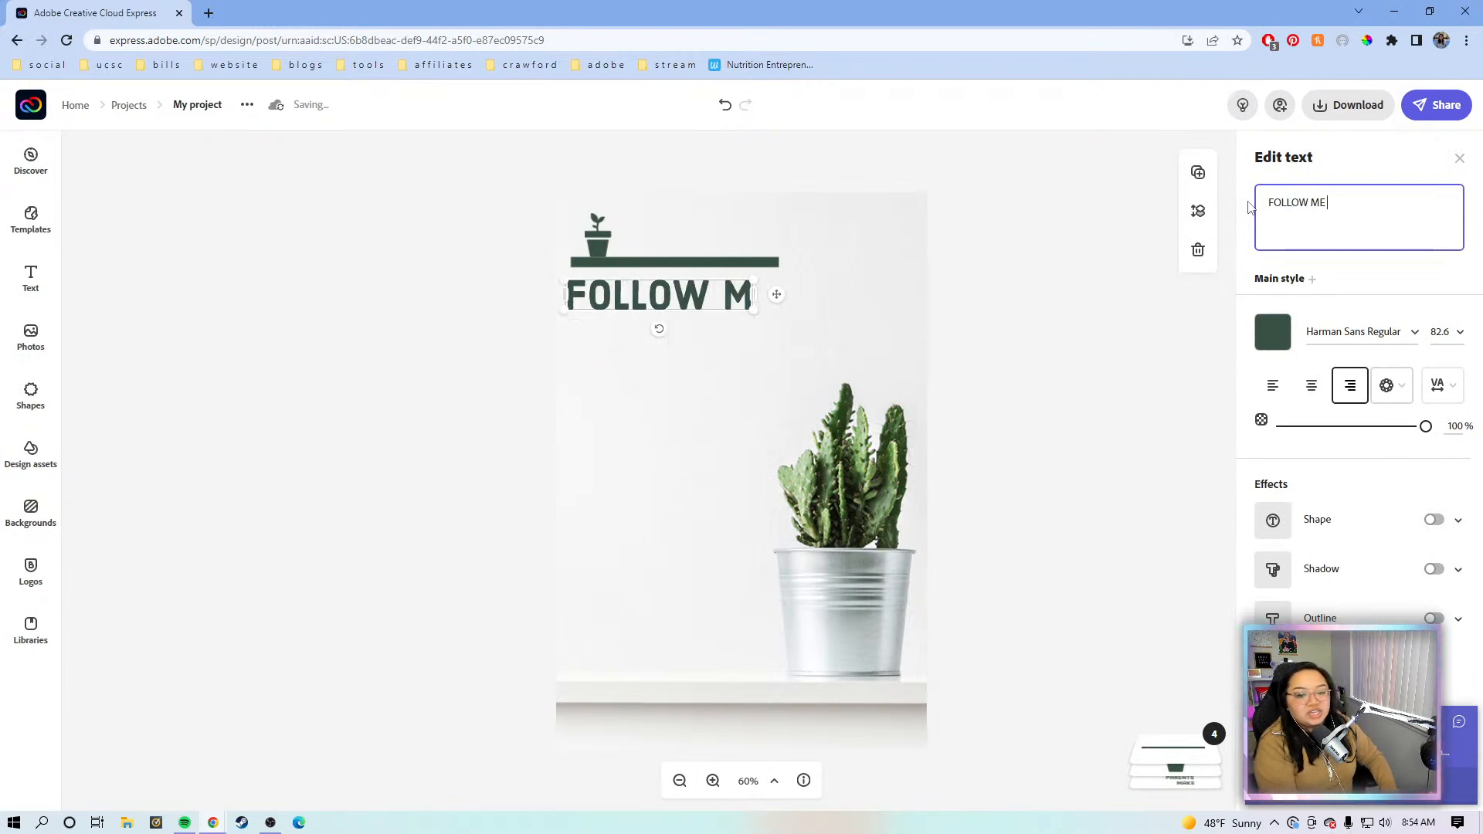
{"action": "type", "text": " FOR MOR"}
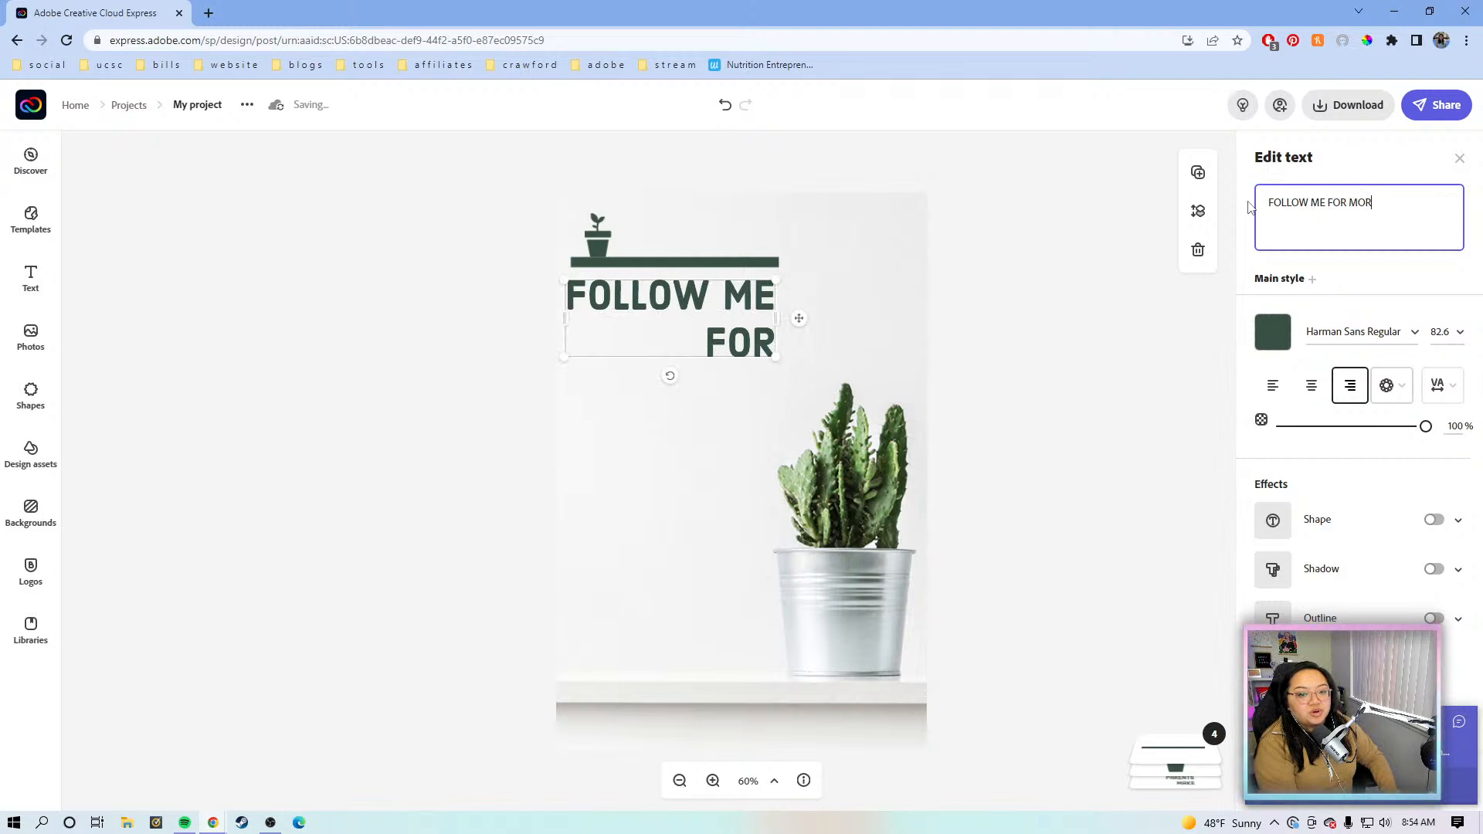
{"action": "type", "text": "E PLANT PARENT TIPS"}
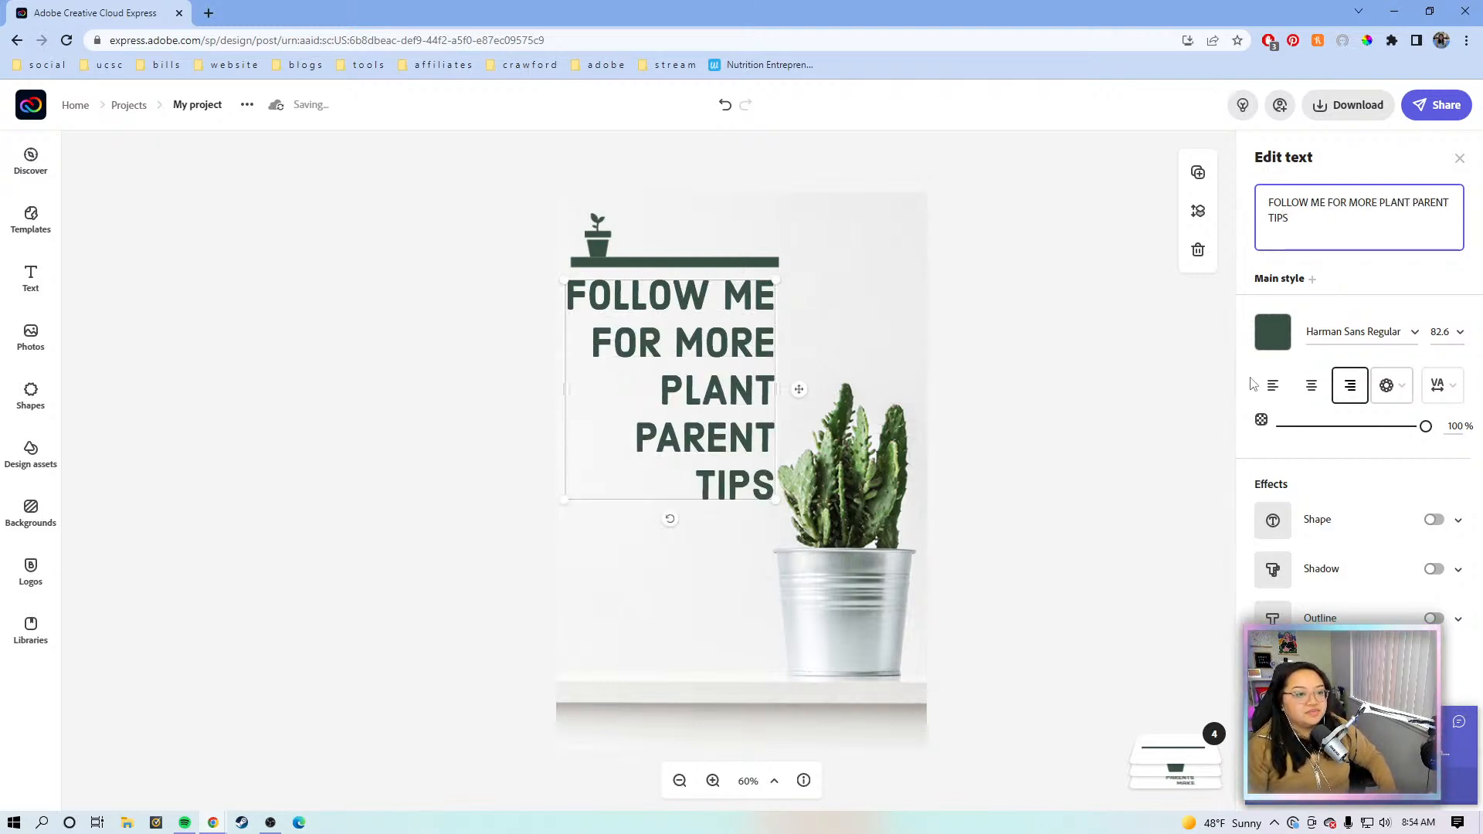
Step: Left-align the heading and resize its text box so it wraps into four lines at about size 78
{"action": "left_click", "coordinate": [1273, 385]}
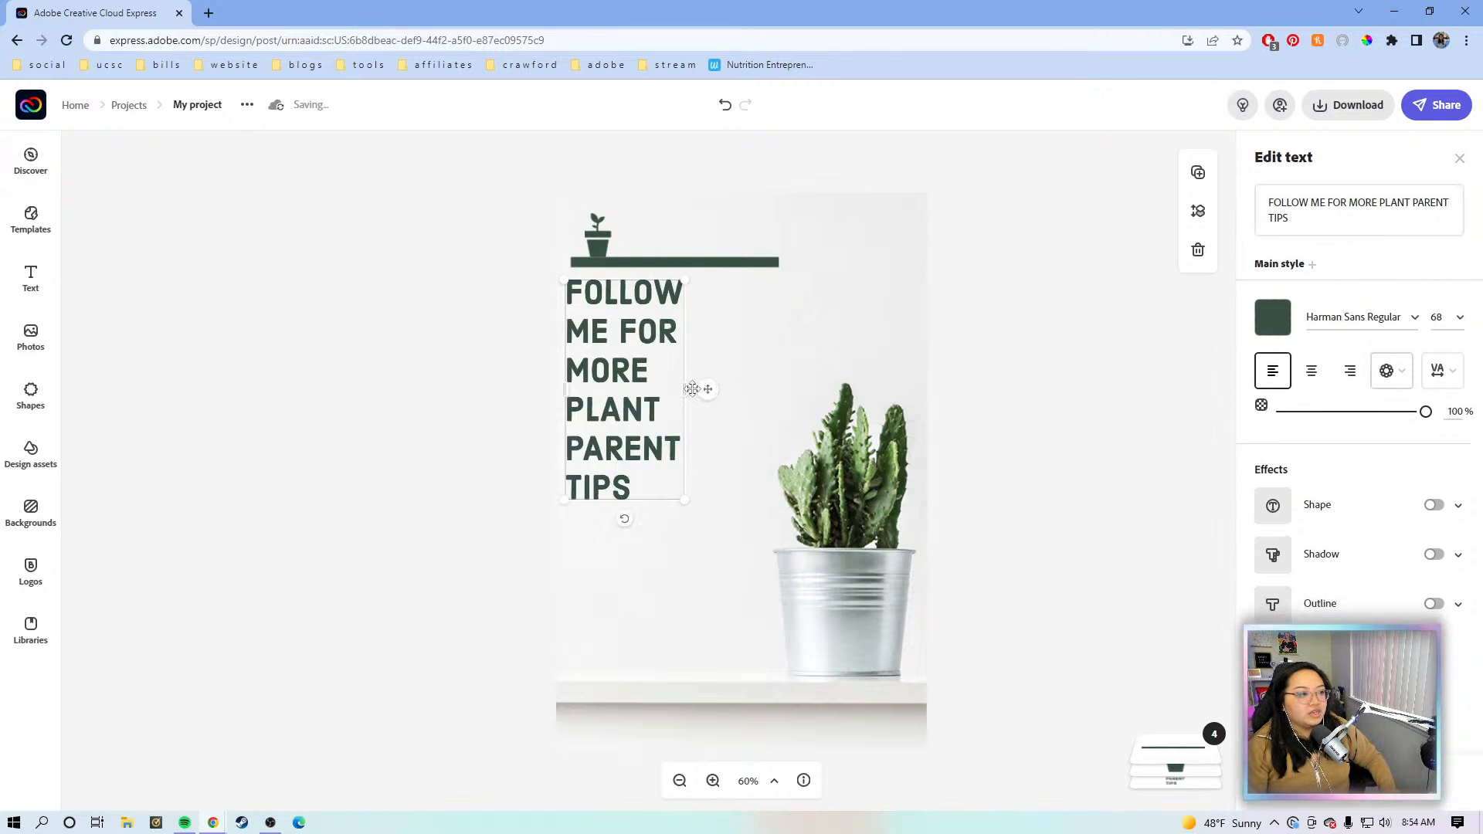
{"action": "left_click_drag", "start_coordinate": [686, 391], "coordinate": [739, 371]}
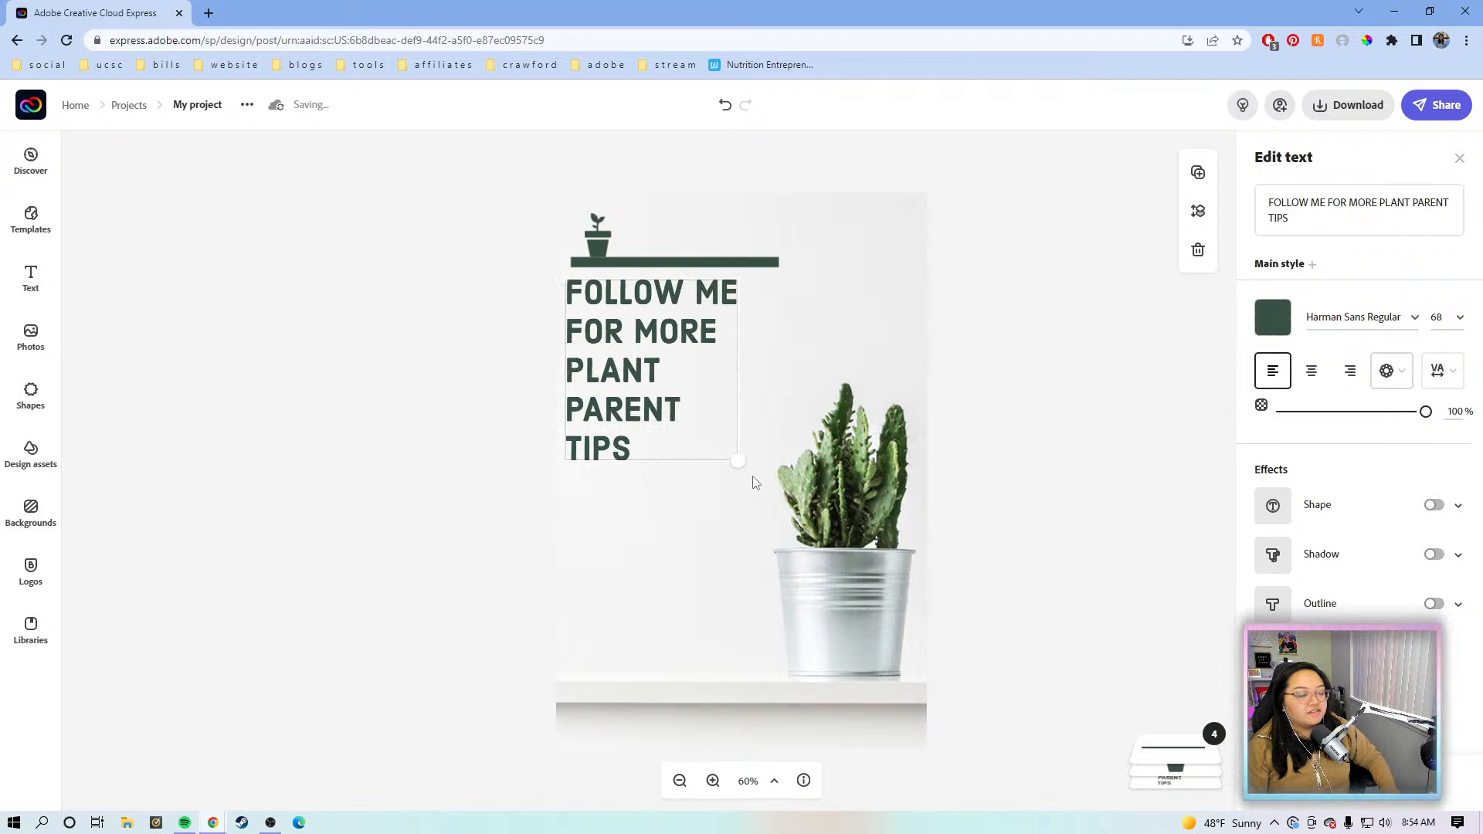
{"action": "left_click_drag", "start_coordinate": [740, 464], "coordinate": [785, 511]}
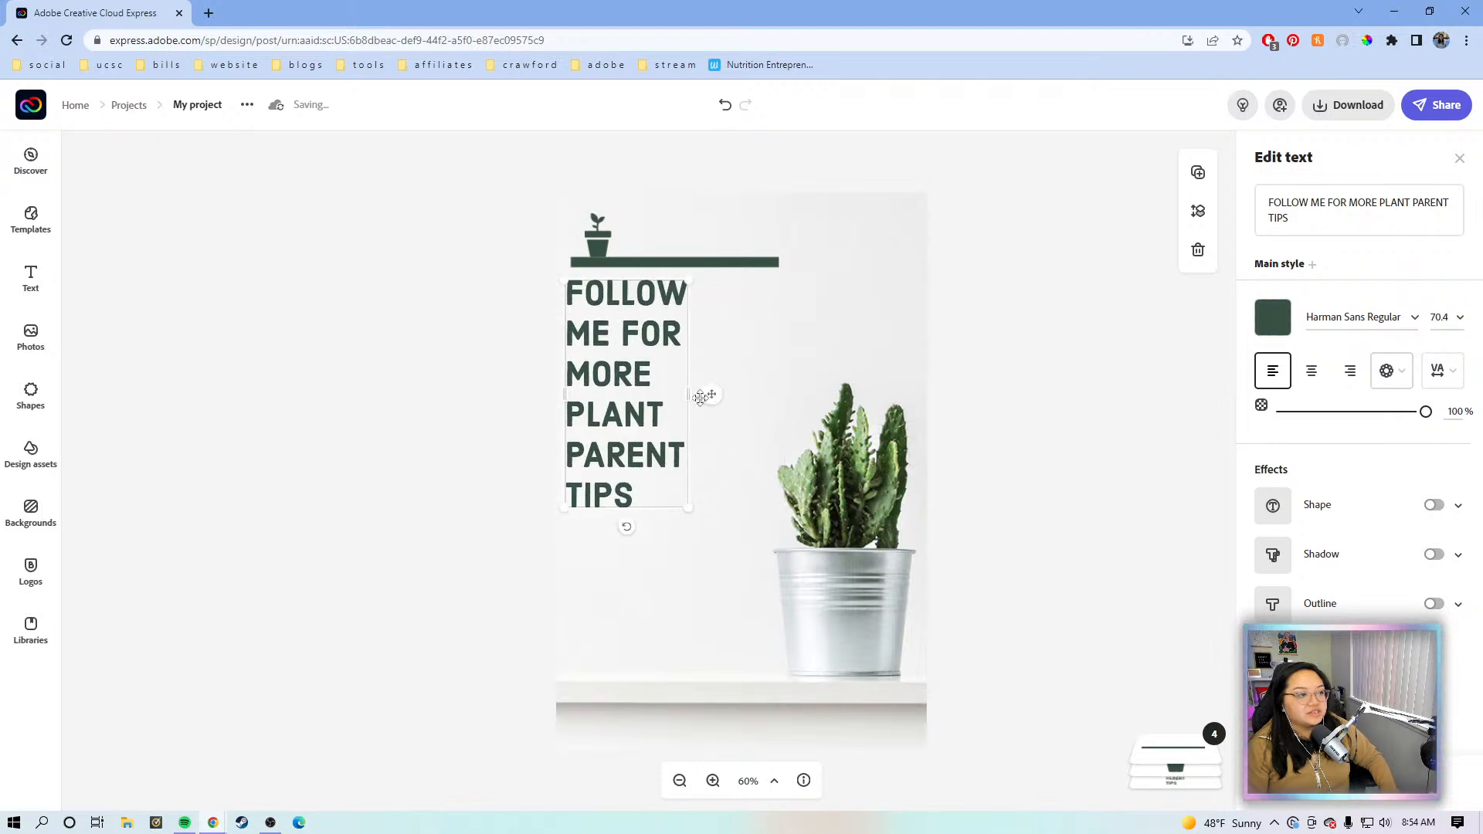
{"action": "left_click_drag", "start_coordinate": [692, 390], "coordinate": [825, 452]}
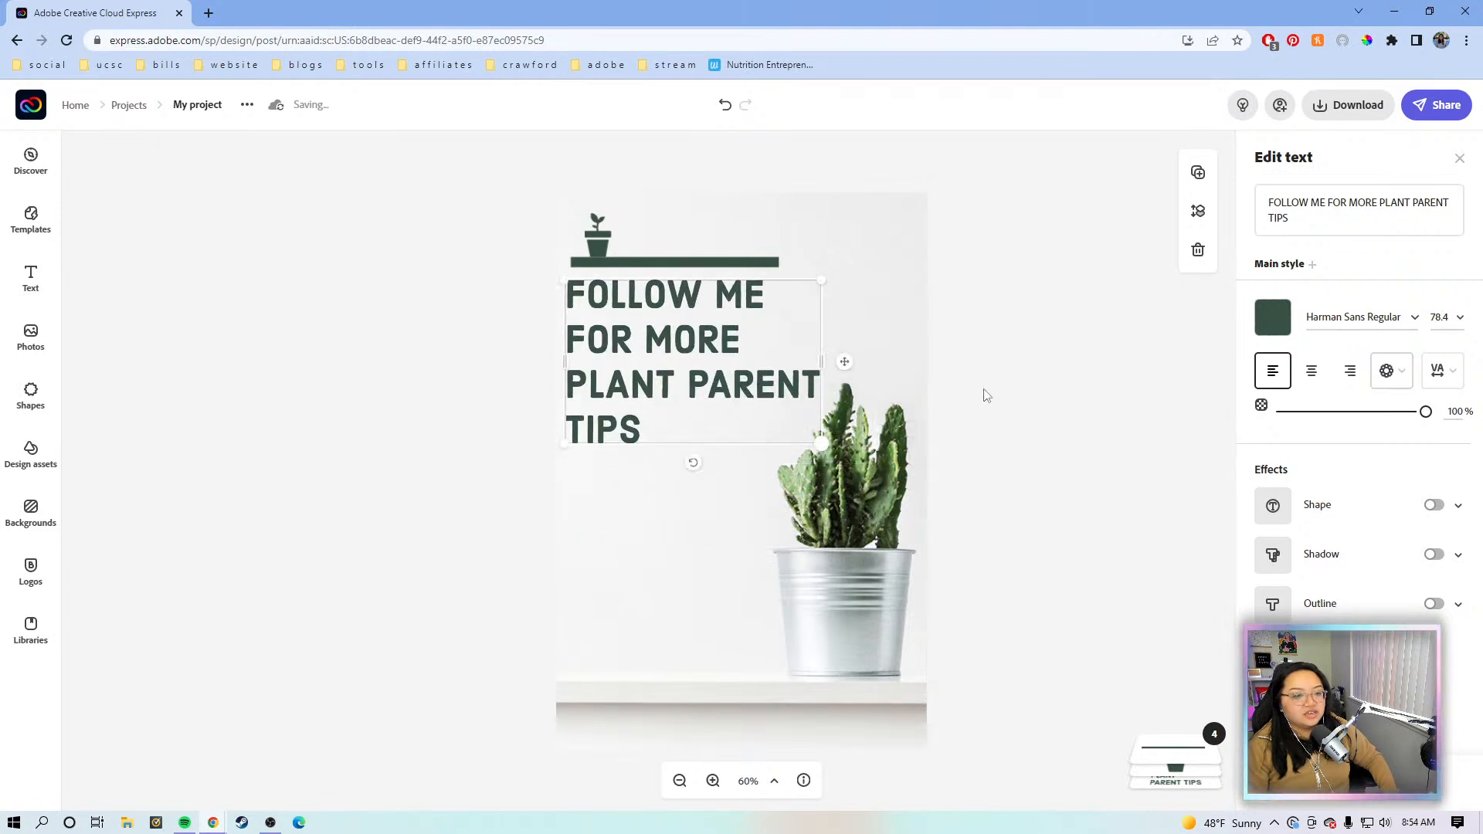
{"action": "left_click", "coordinate": [983, 394]}
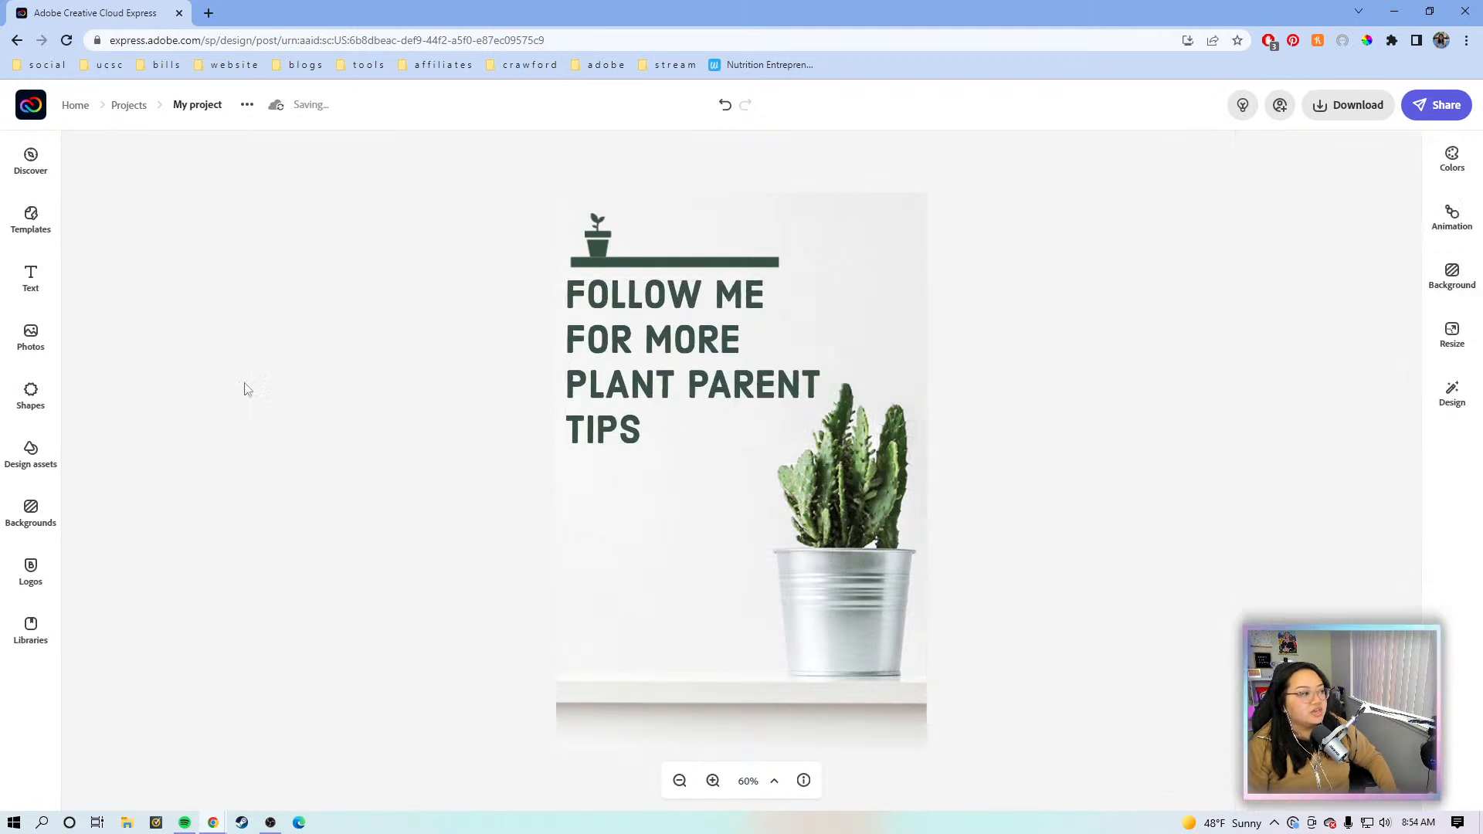
Step: Add a solid heart shape and a solid bookmark shape, searching the shapes for "SAVE" to find the bookmark
{"action": "left_click", "coordinate": [48, 408]}
{"action": "scroll", "coordinate": [170, 378], "scroll_direction": "up", "scroll_amount": 1}
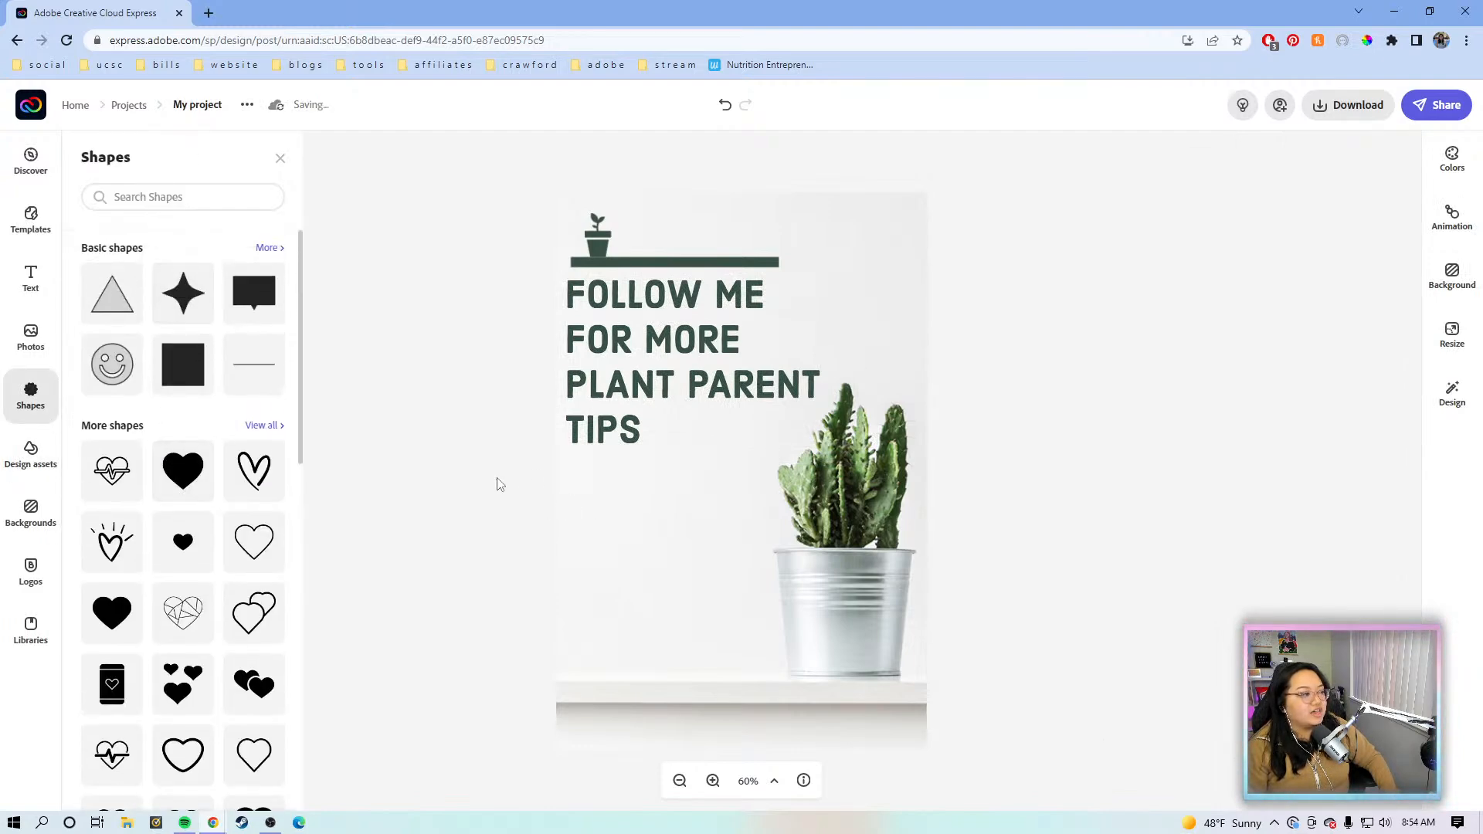
{"action": "left_click", "coordinate": [161, 197]}
{"action": "type", "text": "SAVE"}
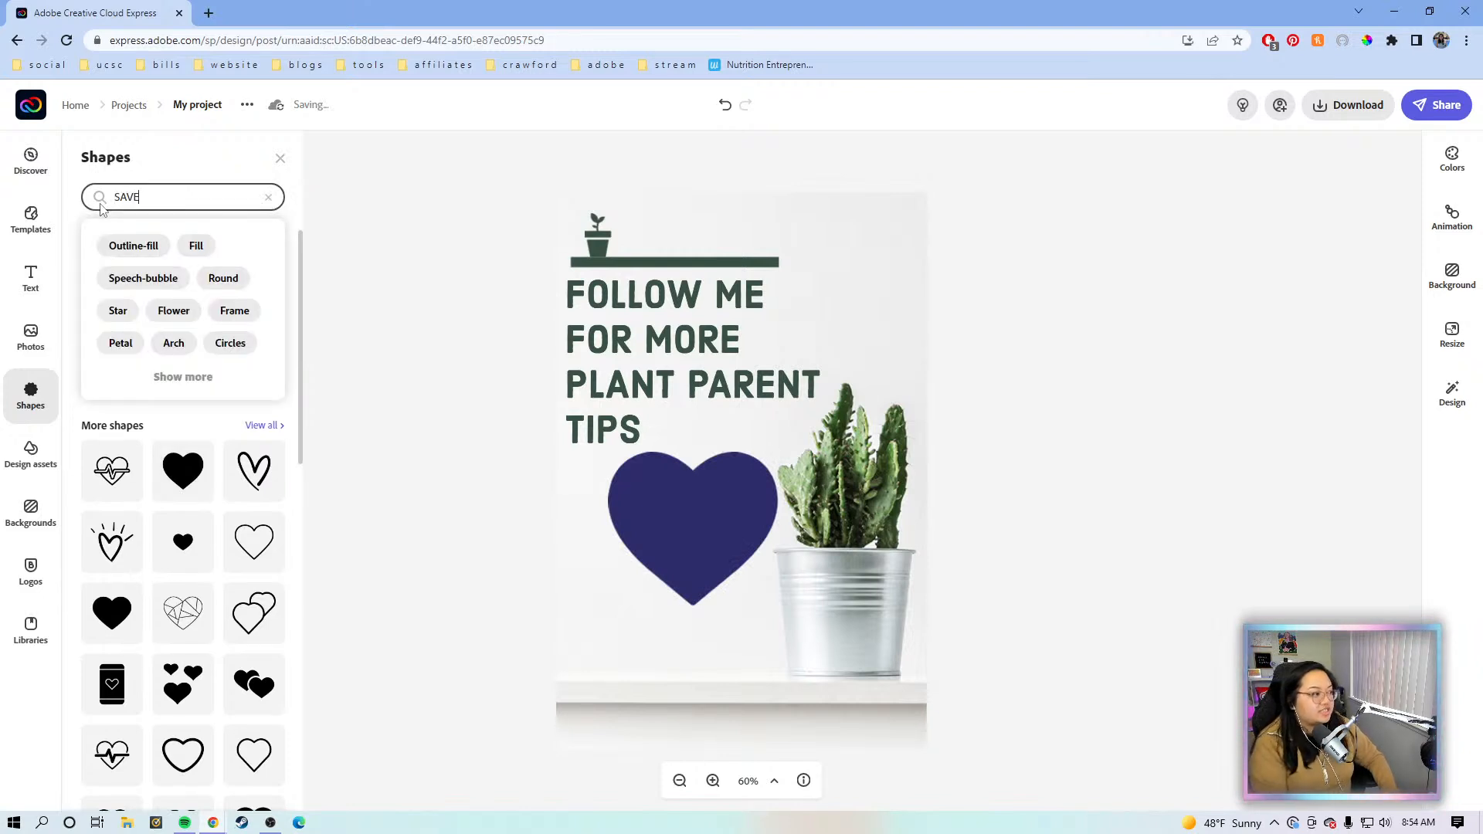
{"action": "key", "text": "Return"}
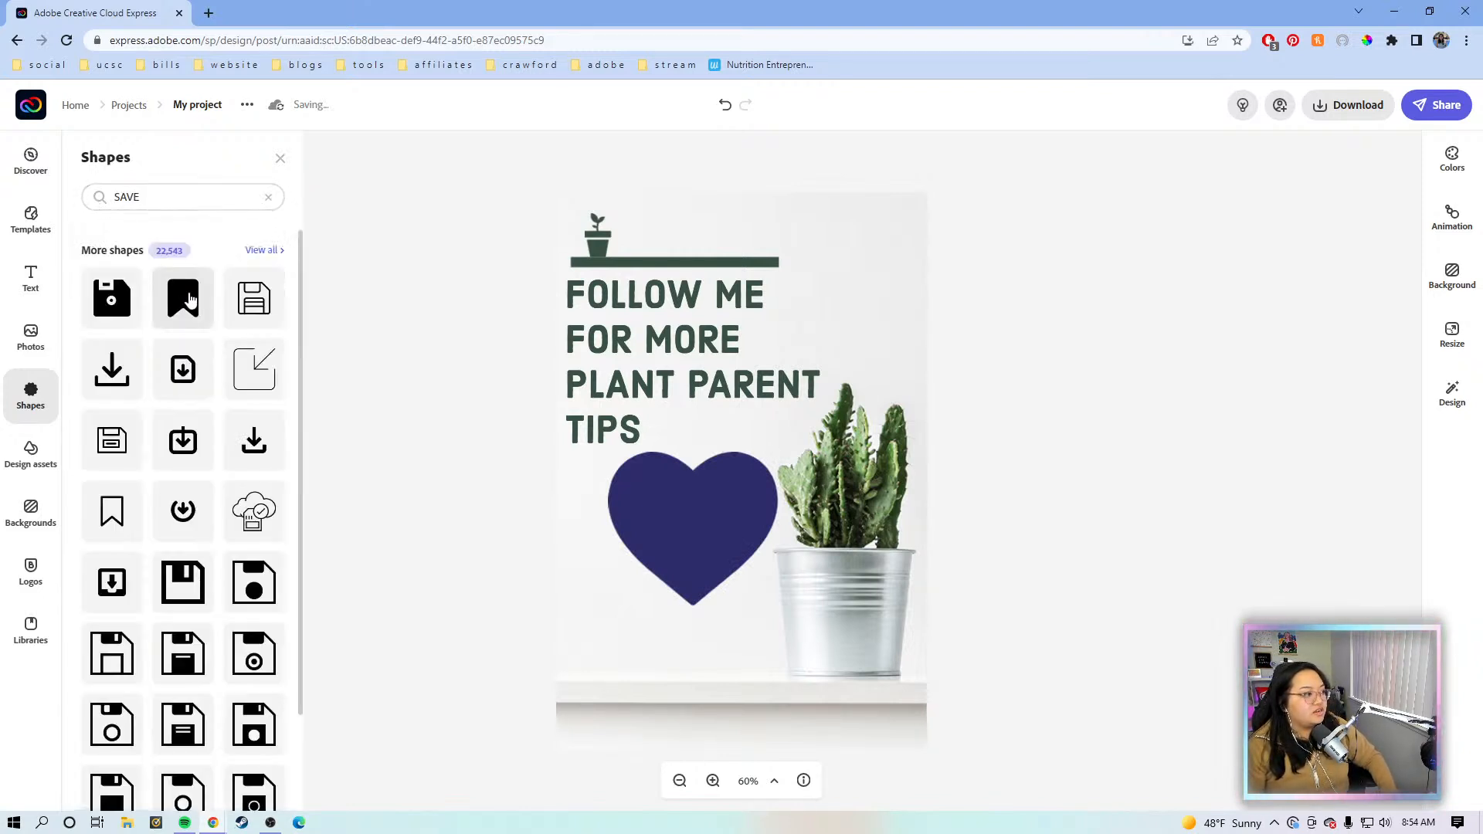
{"action": "left_click", "coordinate": [725, 522]}
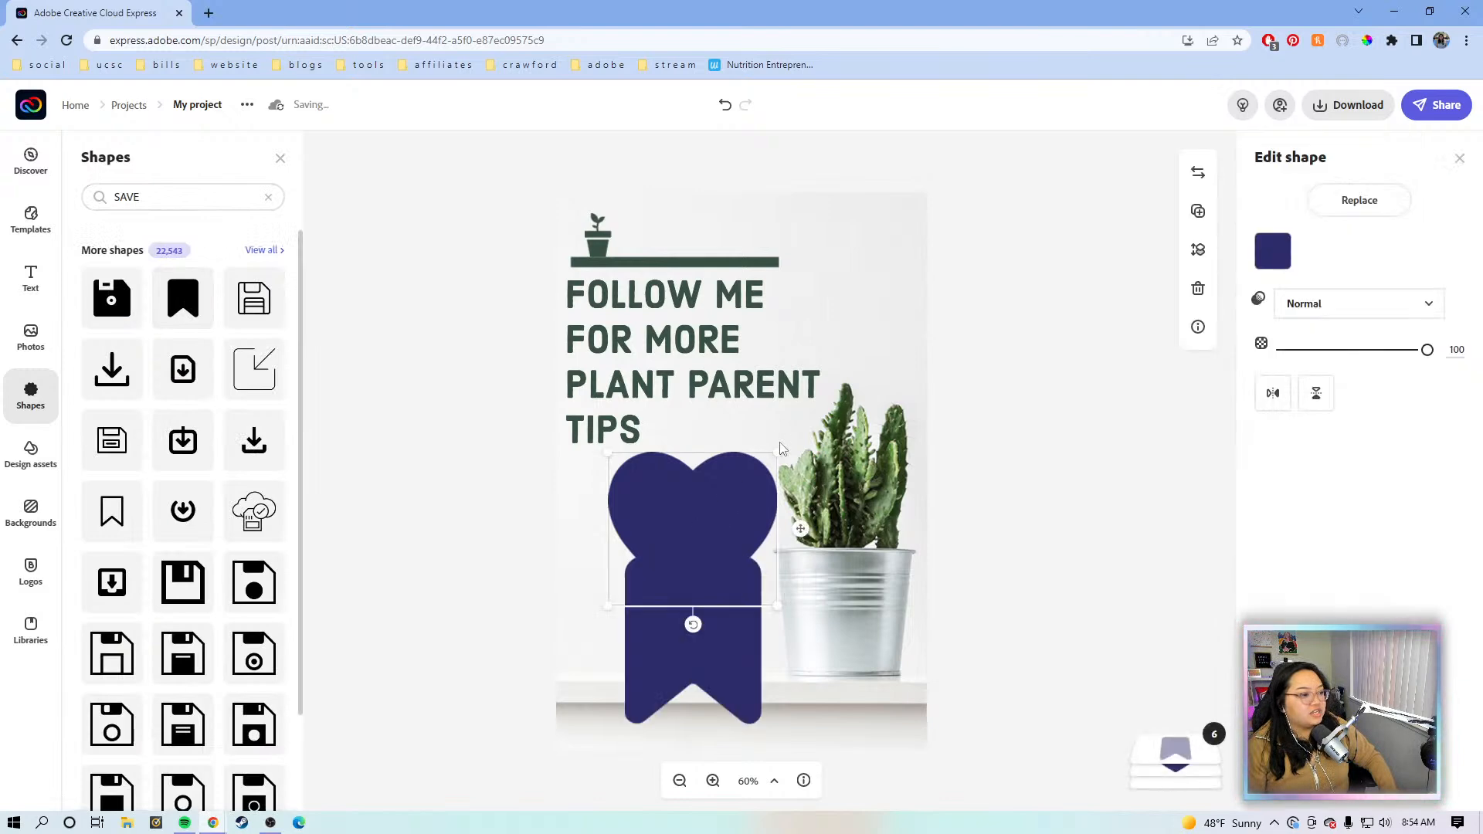
Step: Shrink the heart and bookmark to small icons and line them up side by side above the shelf at the page's lower left
{"action": "left_click_drag", "start_coordinate": [778, 452], "coordinate": [657, 553]}
{"action": "left_click", "coordinate": [727, 614]}
{"action": "left_click_drag", "start_coordinate": [770, 562], "coordinate": [676, 642]}
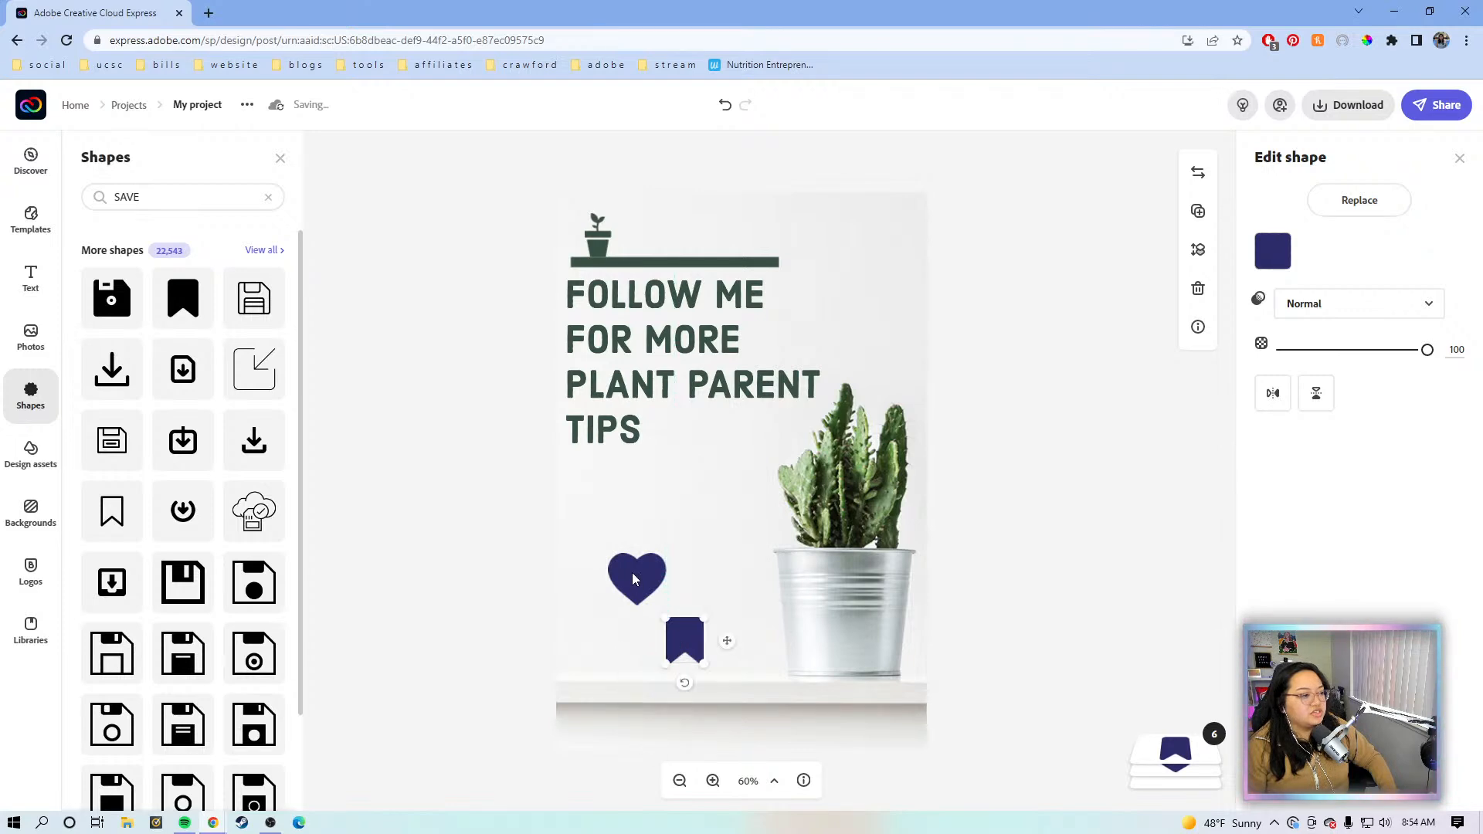
{"action": "left_click_drag", "start_coordinate": [632, 573], "coordinate": [598, 639]}
{"action": "left_click", "coordinate": [686, 632]}
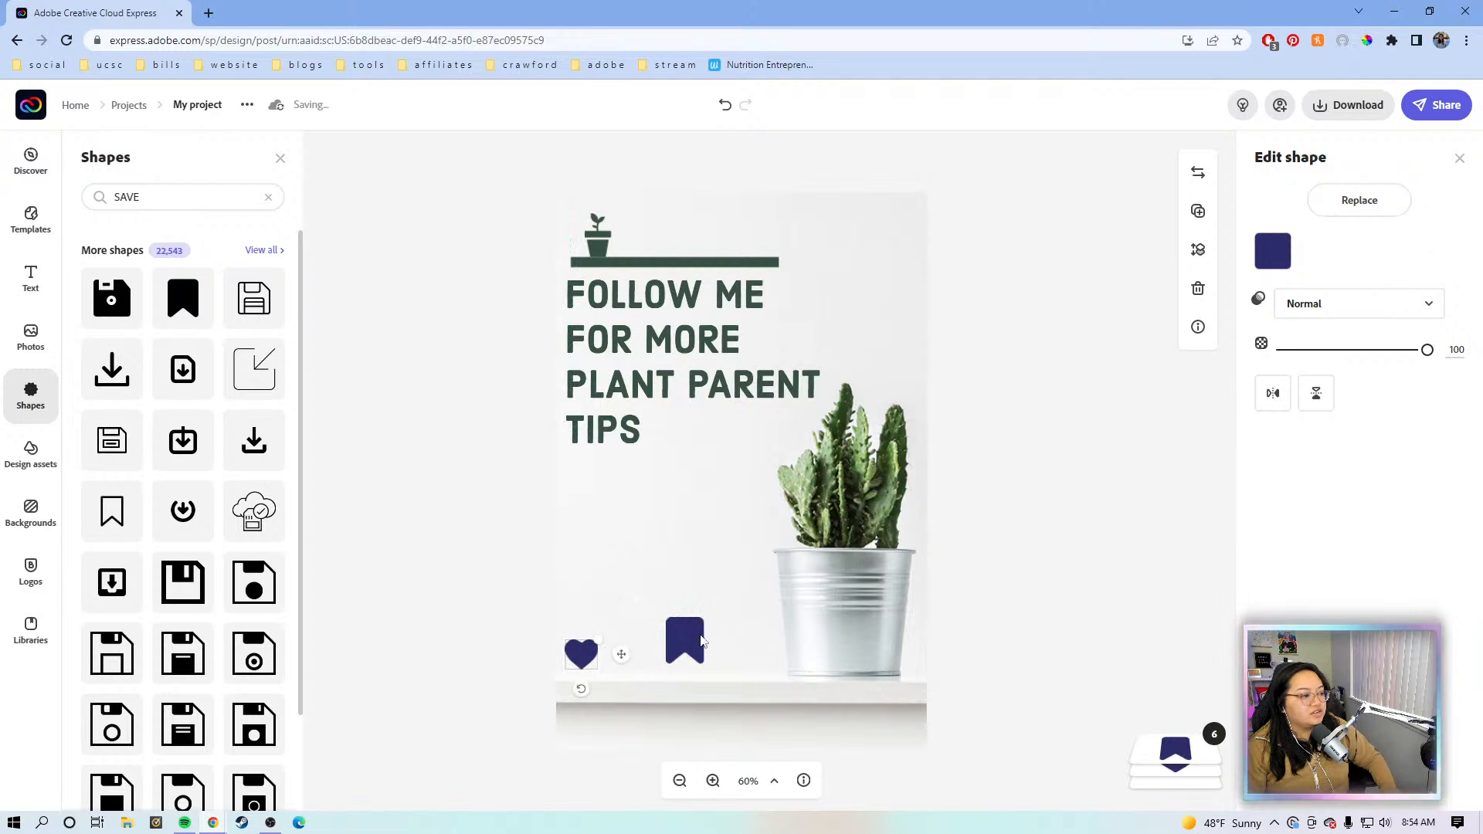
{"action": "left_click_drag", "start_coordinate": [687, 633], "coordinate": [659, 667]}
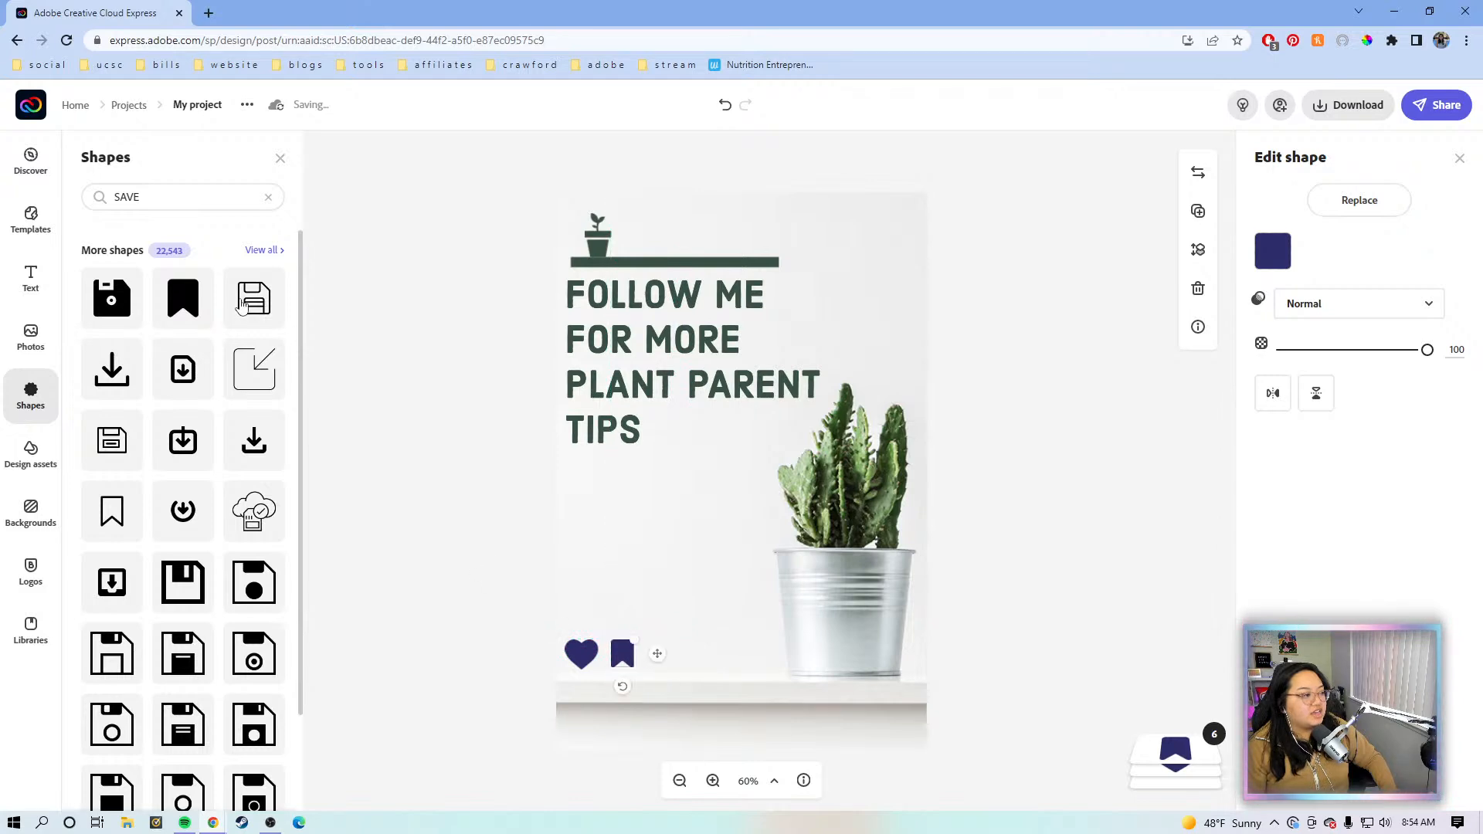
Step: Search the shapes for "share"
{"action": "left_click", "coordinate": [182, 197]}
{"action": "key", "text": "ctrl+a"}
{"action": "type", "text": "s"}
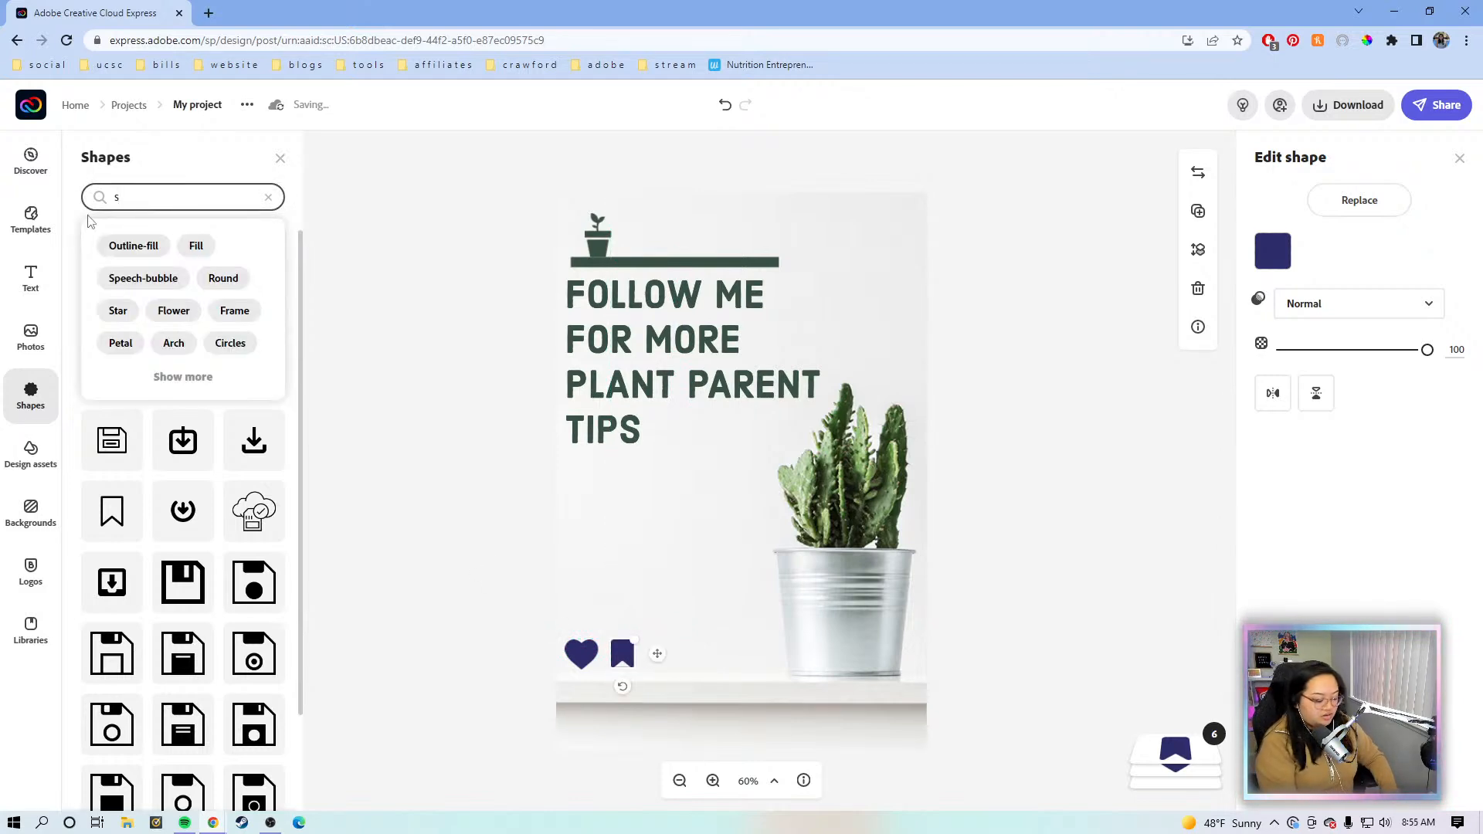
{"action": "type", "text": "hare"}
{"action": "key", "text": "Return"}
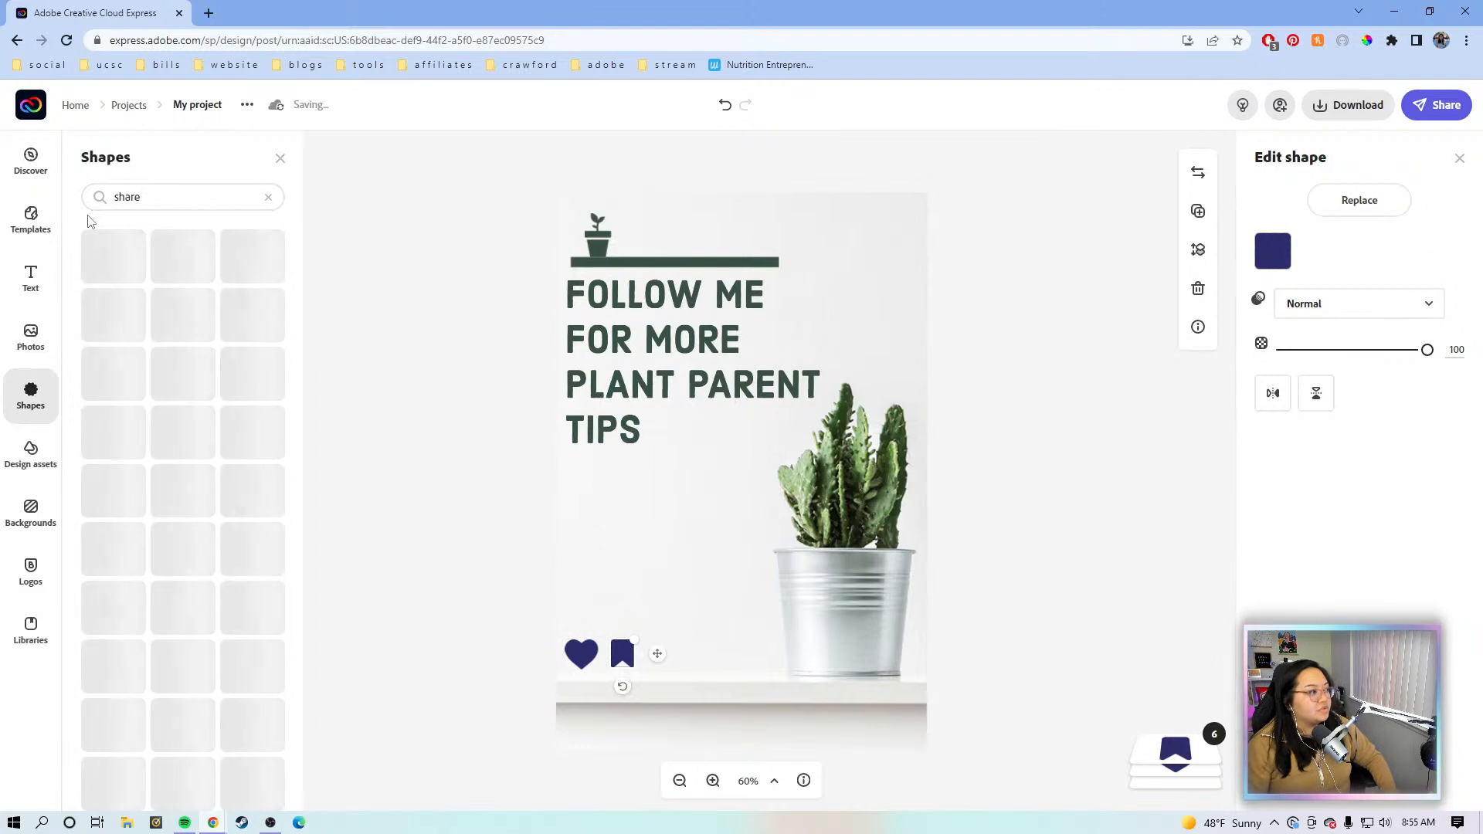
Step: Search the shapes for "plane" and add an outlined paper plane to the page
{"action": "left_click", "coordinate": [91, 199]}
{"action": "key", "text": "ctrl+a"}
{"action": "type", "text": "pl"}
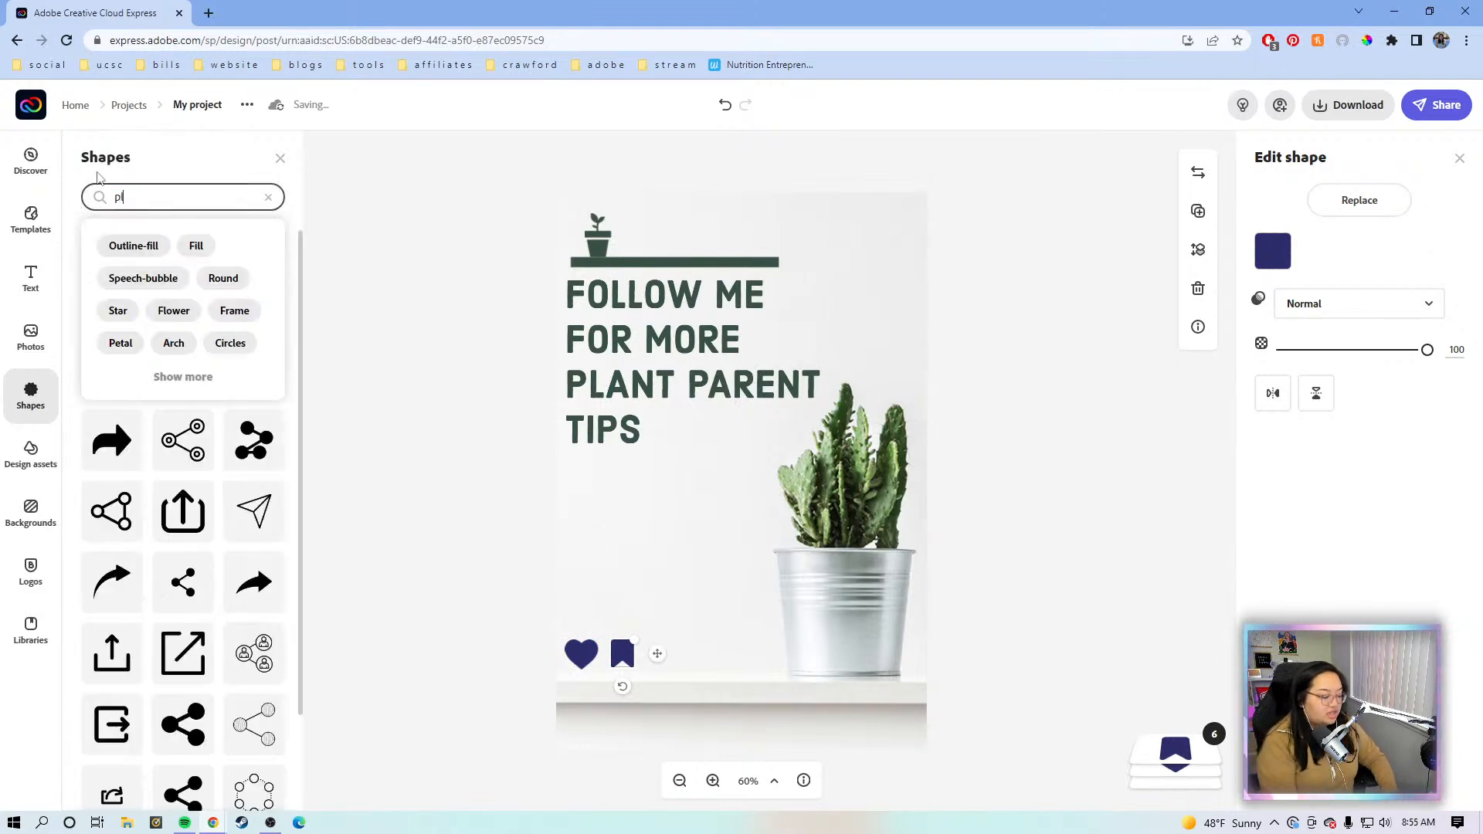
{"action": "type", "text": "ane"}
{"action": "key", "text": "Return"}
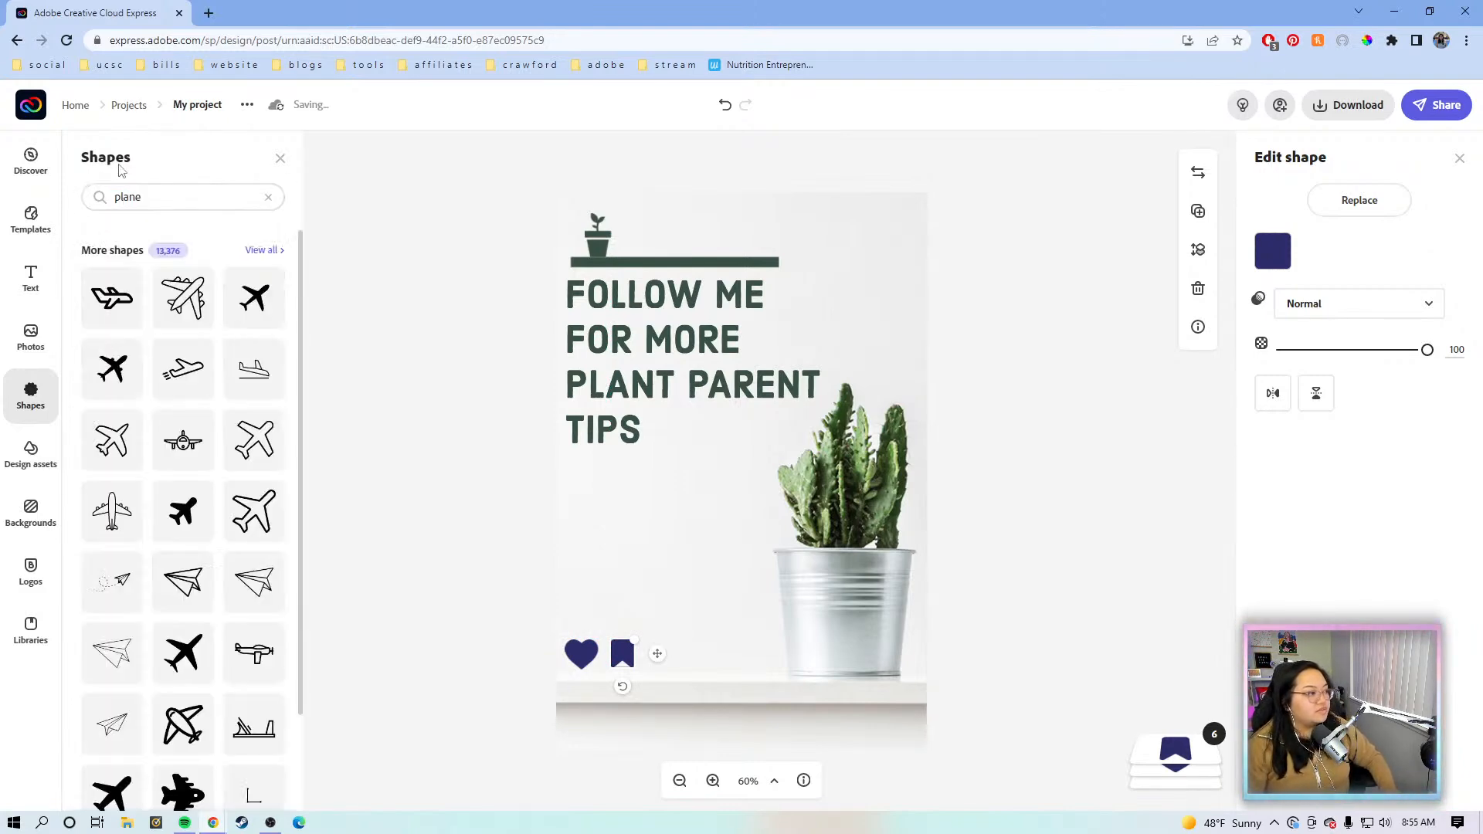
{"action": "scroll", "coordinate": [185, 502], "scroll_direction": "down", "scroll_amount": 2}
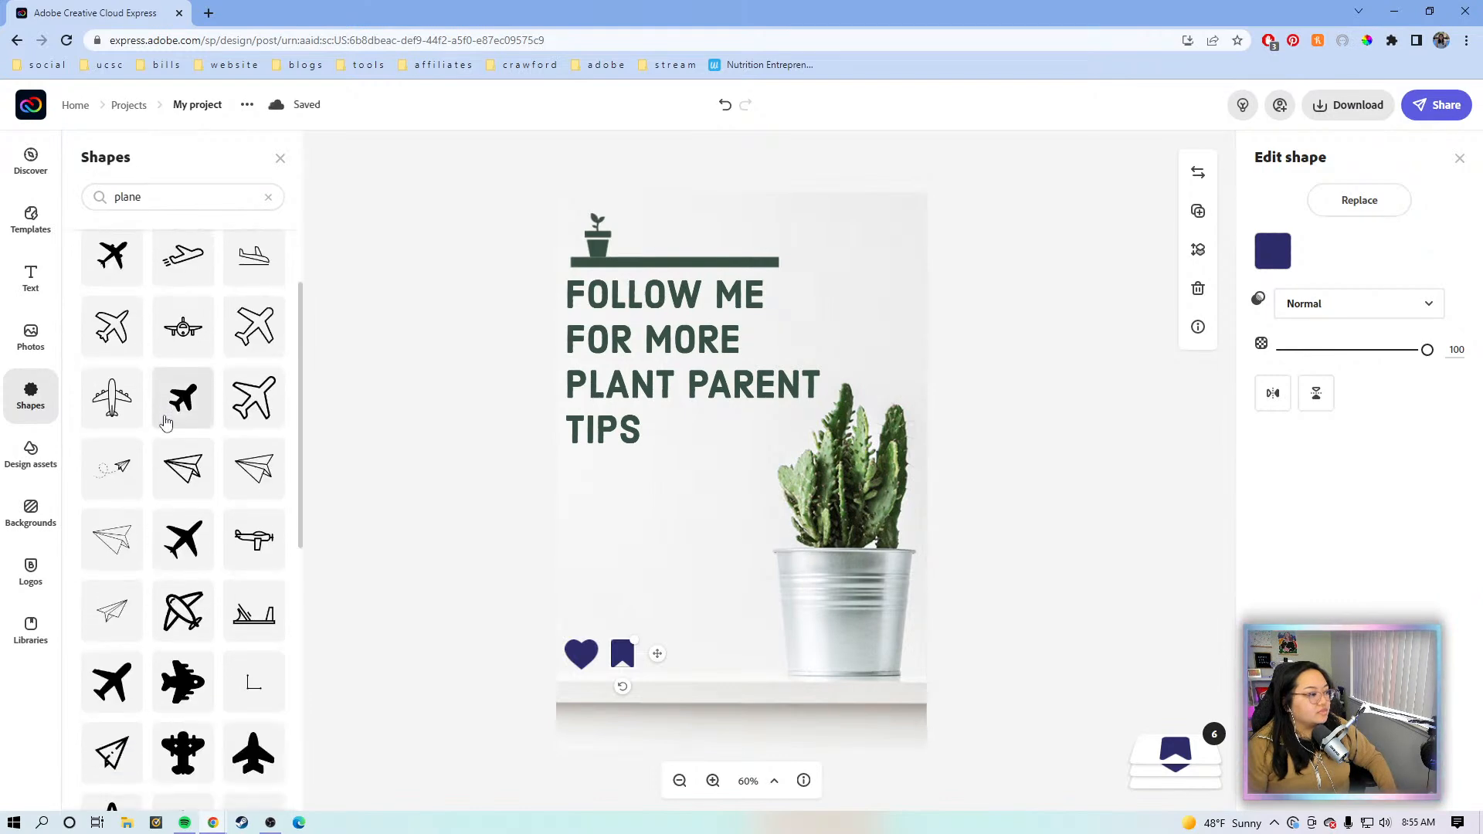
{"action": "scroll", "coordinate": [165, 423], "scroll_direction": "up", "scroll_amount": 2}
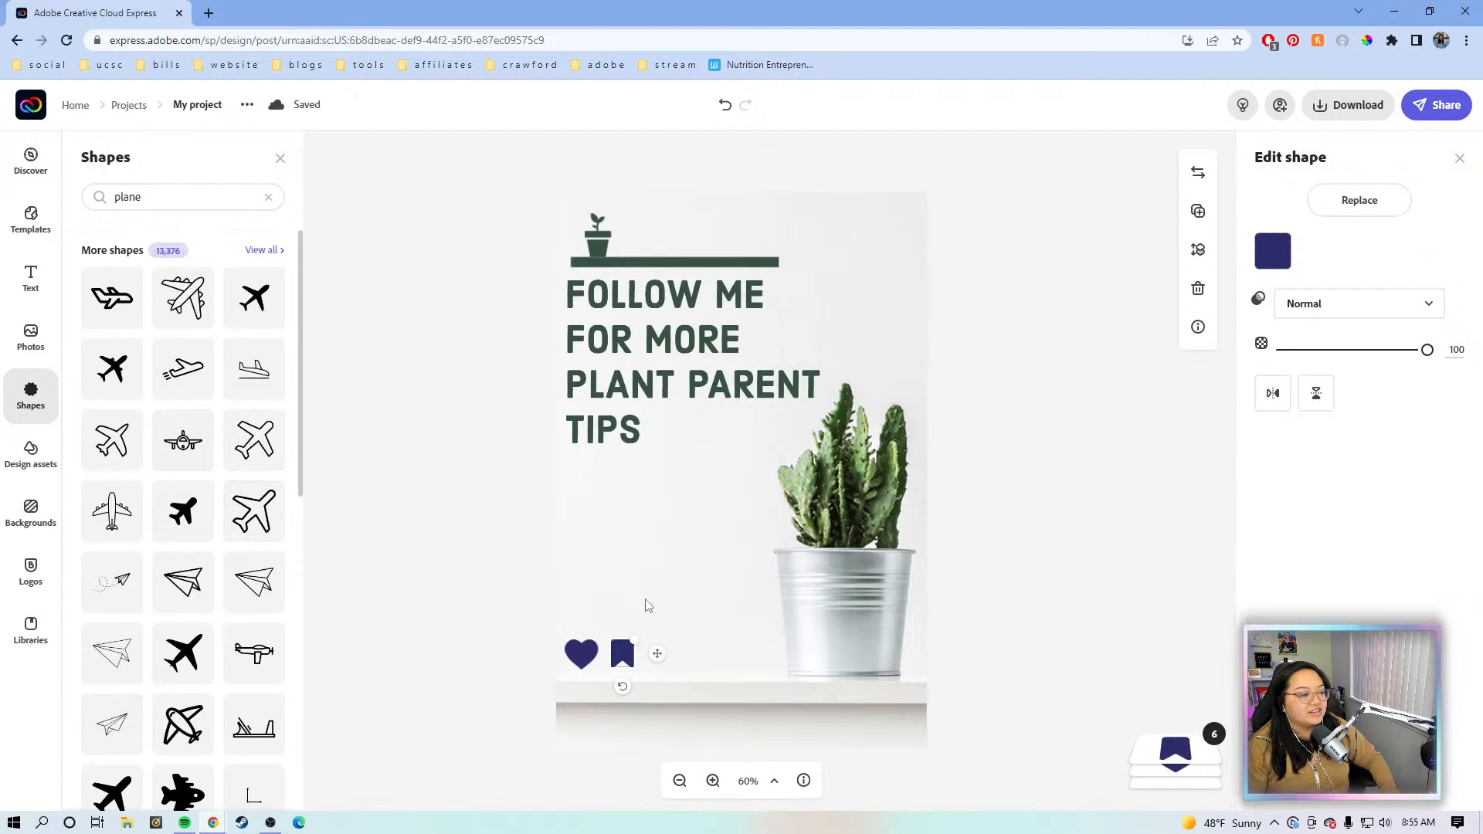
{"action": "left_click", "coordinate": [697, 525]}
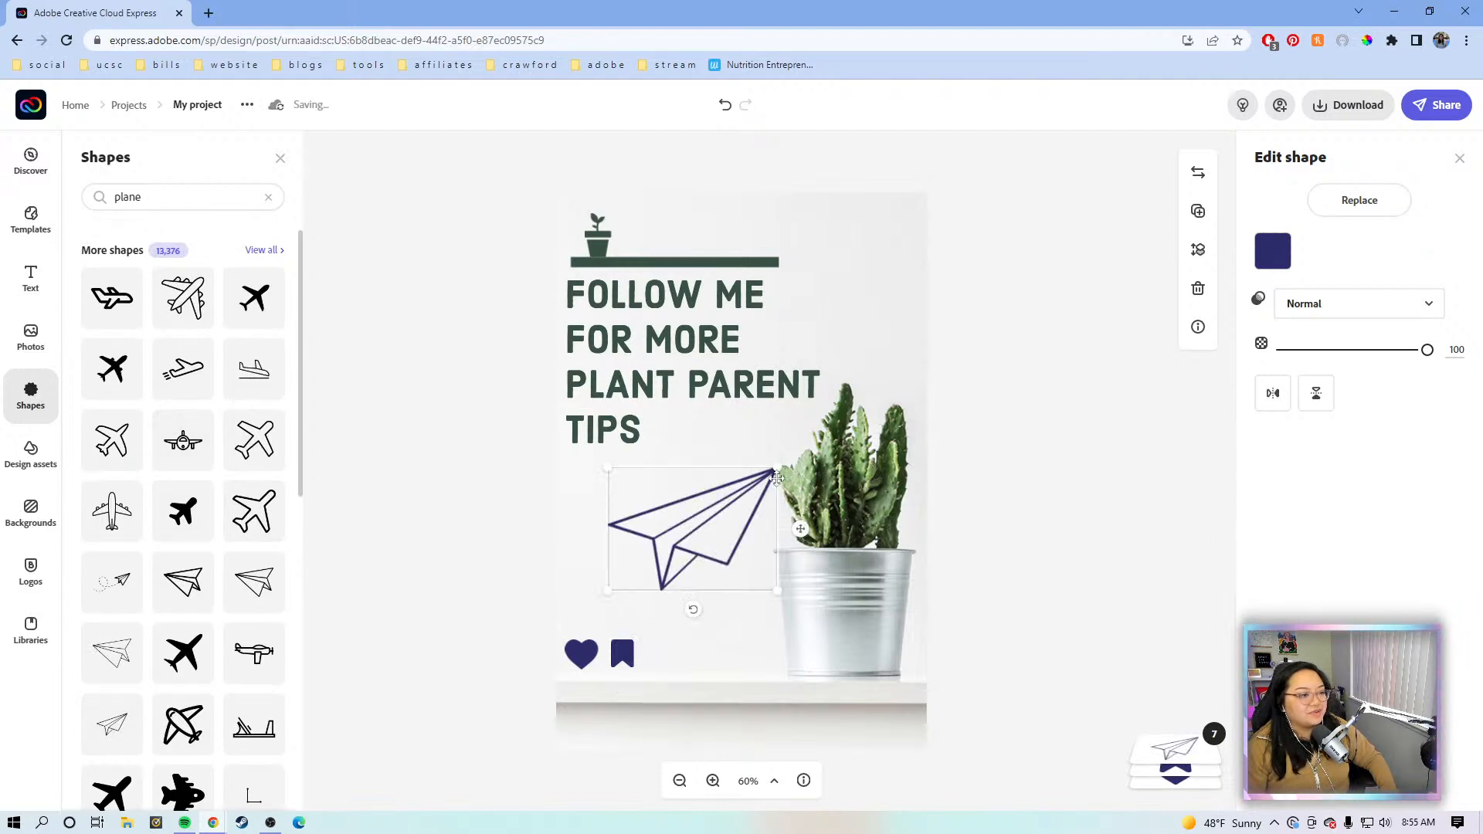
Step: Shrink the paper plane to icon size and align it in the row just right of the bookmark
{"action": "left_click_drag", "start_coordinate": [777, 475], "coordinate": [713, 665]}
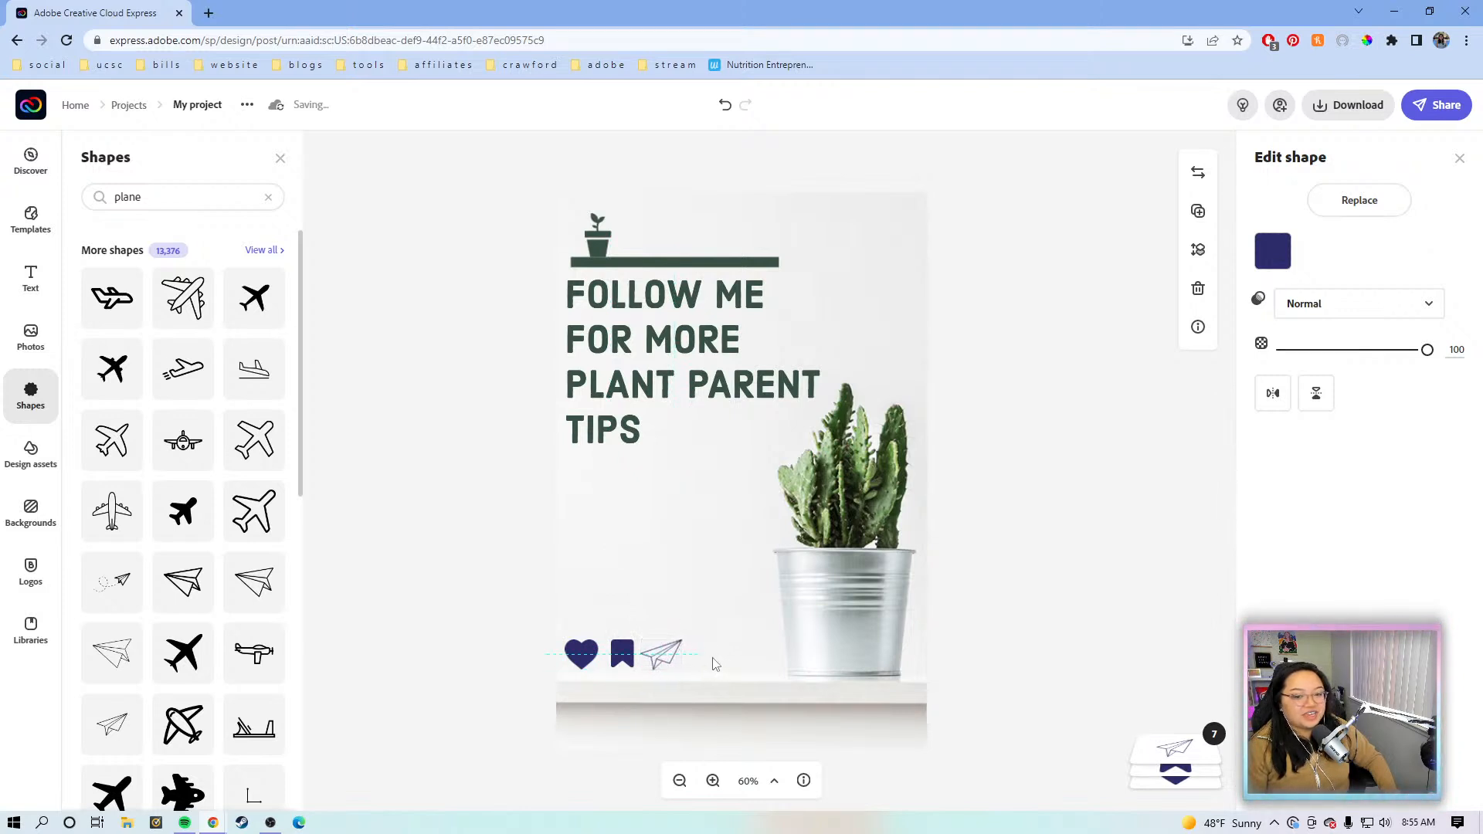
{"action": "left_click_drag", "start_coordinate": [714, 664], "coordinate": [712, 656]}
{"action": "left_click", "coordinate": [1119, 547]}
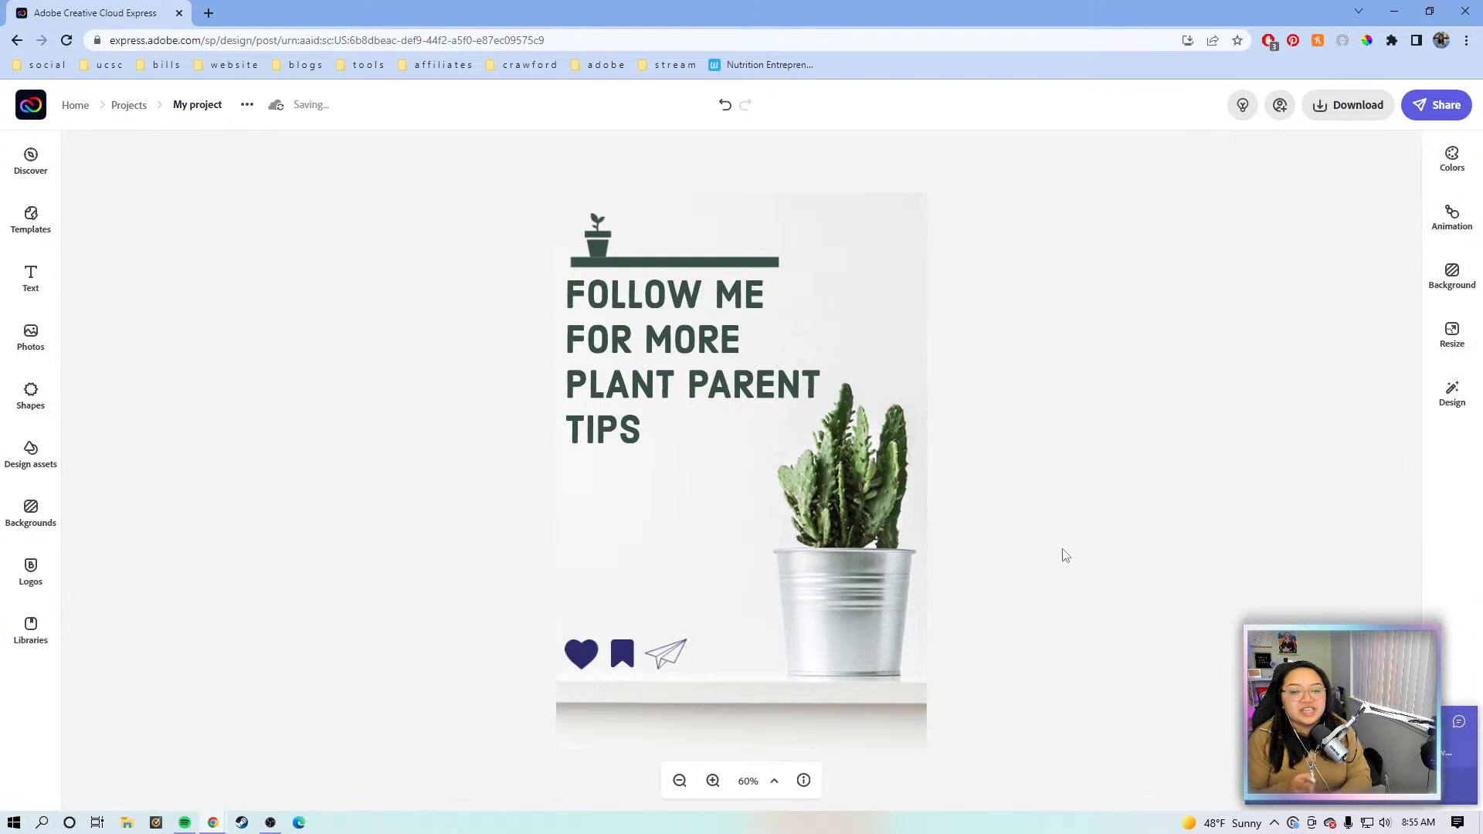